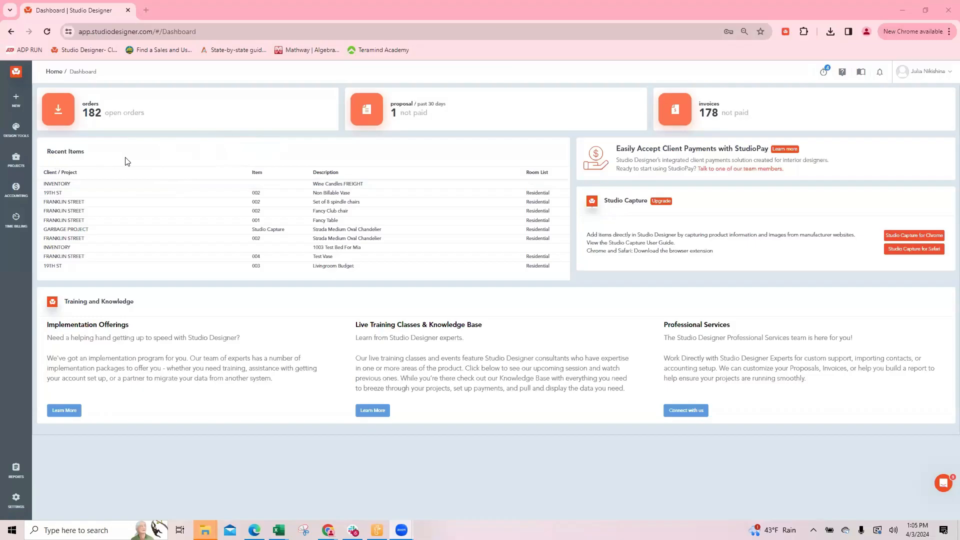
Open the project items list and filter it to the 19TH ST client project
left_click(16, 160)
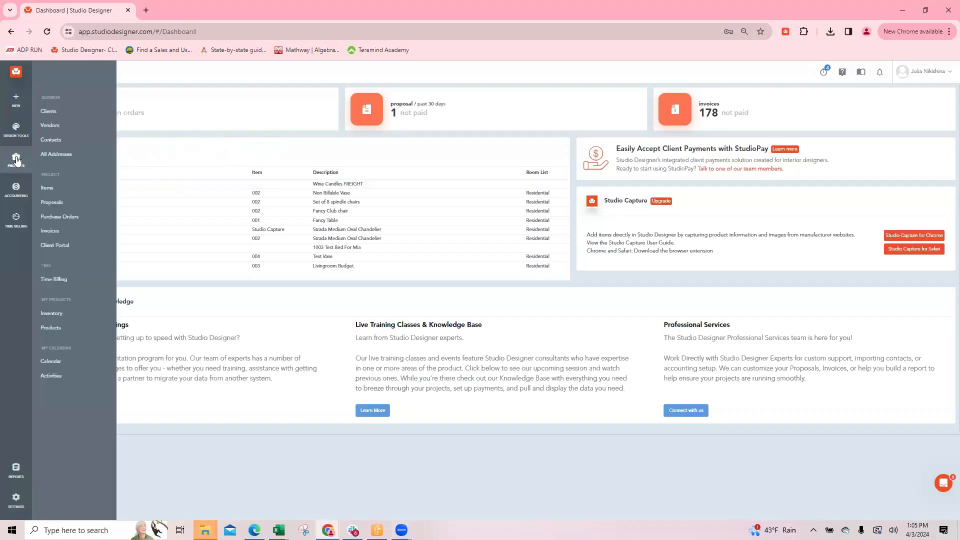
left_click(49, 189)
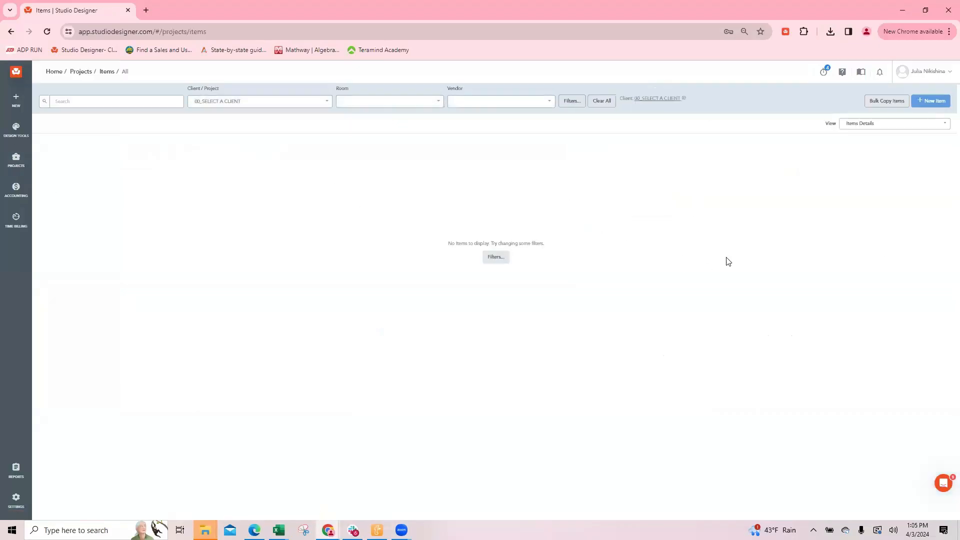
left_click(210, 102)
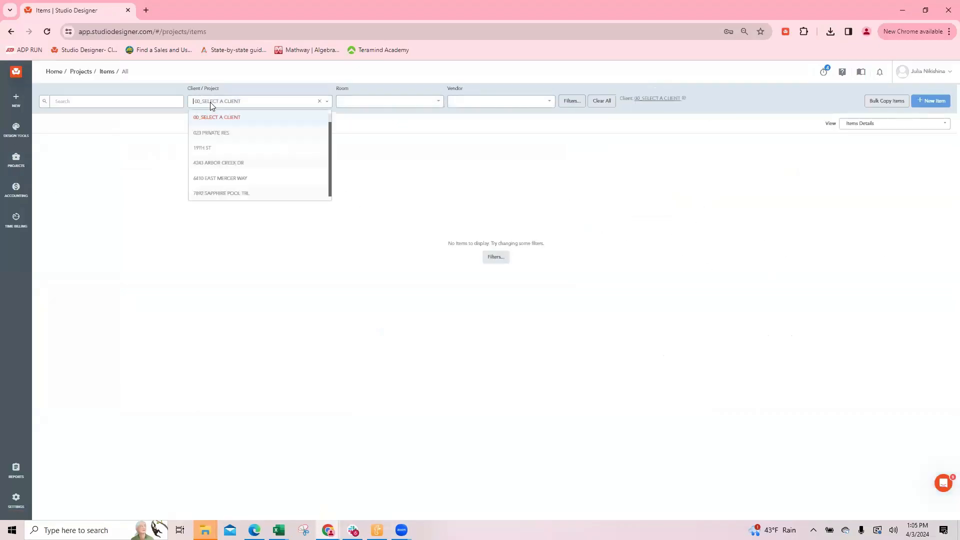
type("19th")
left_click(200, 118)
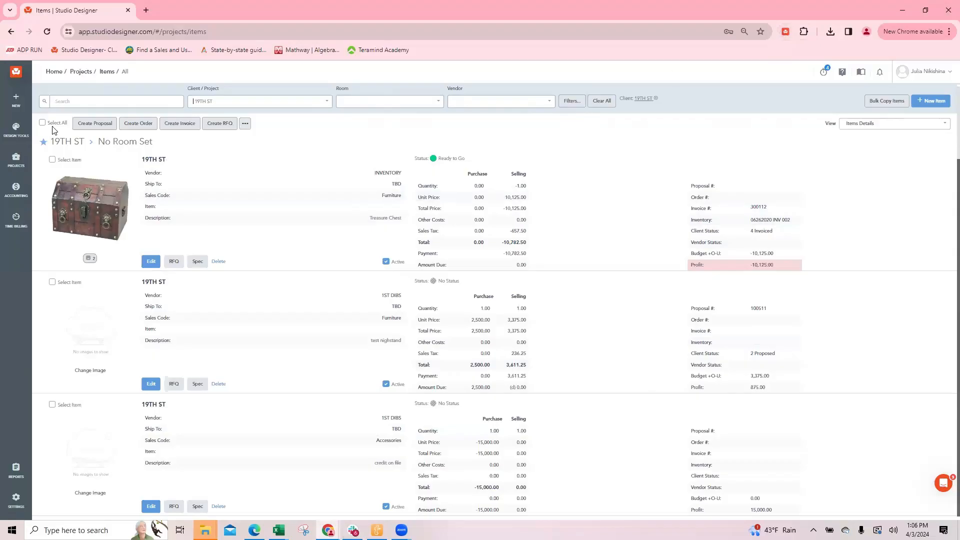
Open the Home dashboard in a second browser tab and return to the 19TH ST items list
right_click(51, 72)
left_click(71, 82)
left_click(150, 10)
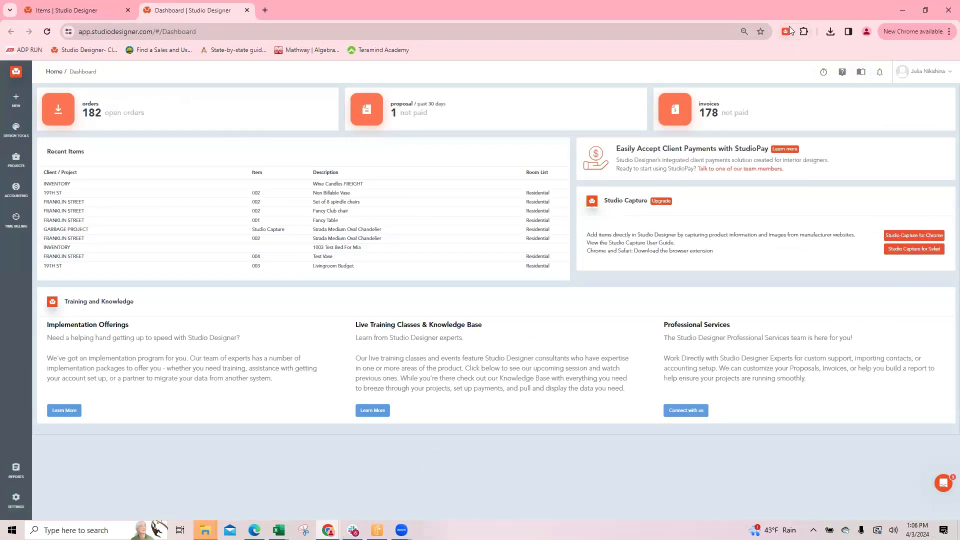
left_click(60, 11)
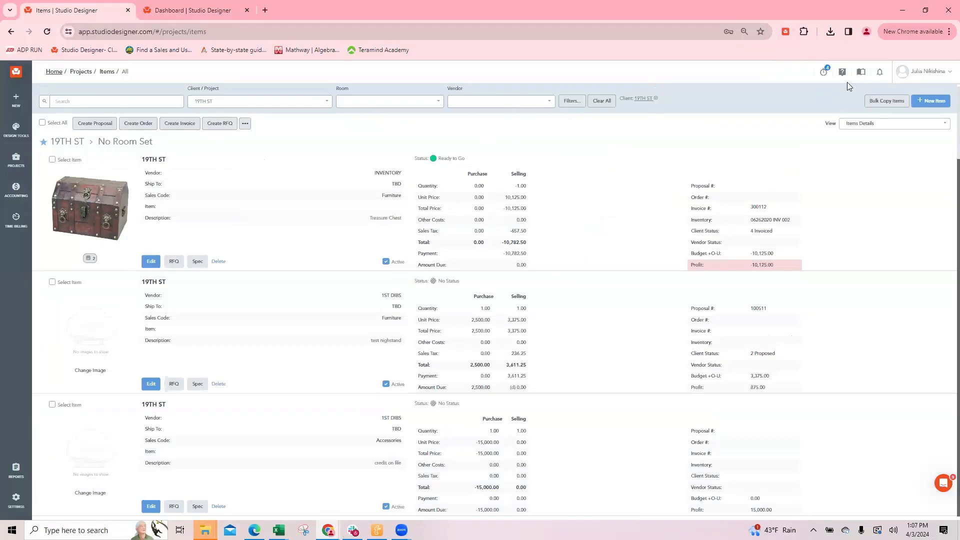
Start a new 19TH ST item with vendor 1ST DIBS, ship-to address 19TH ST and sales code Accessories
left_click(926, 102)
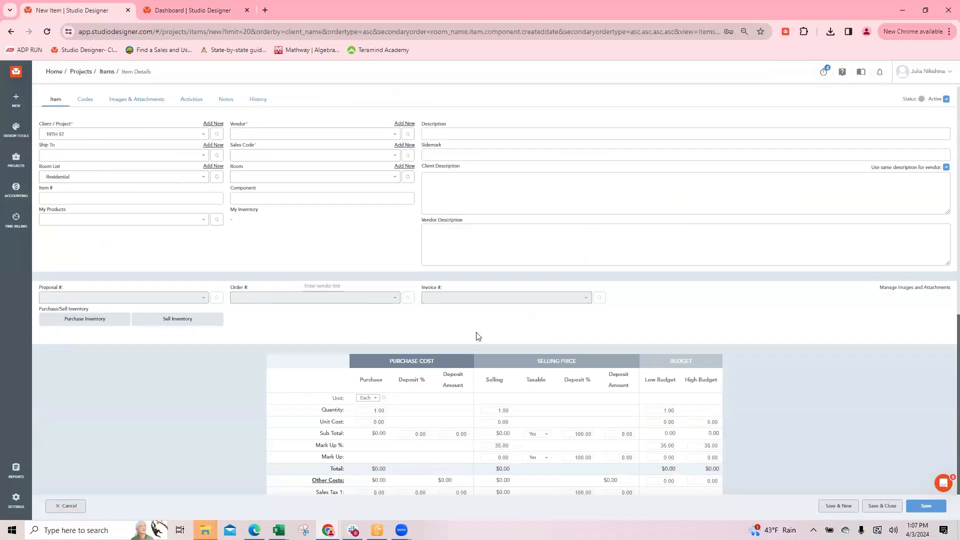
left_click(246, 136)
type("1st")
left_click(248, 151)
left_click(69, 155)
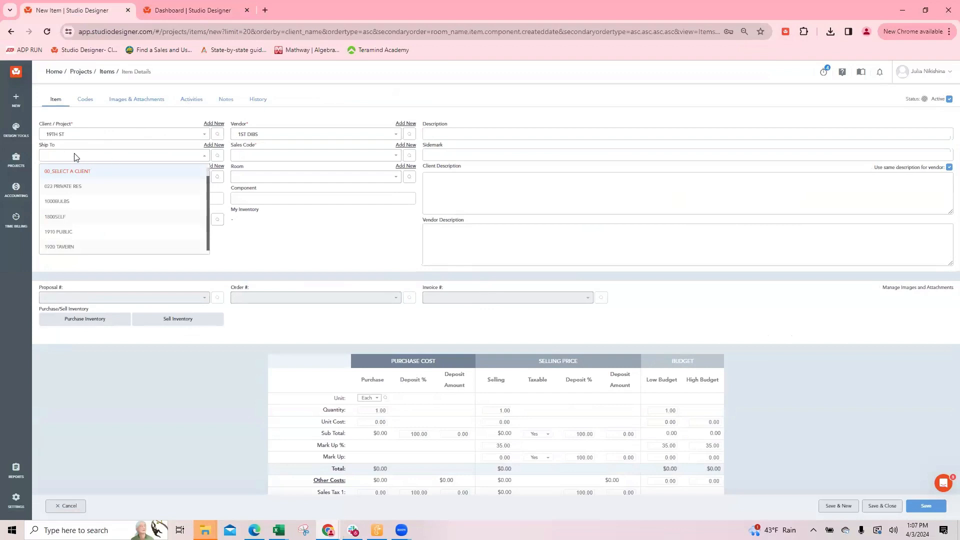
type("19th")
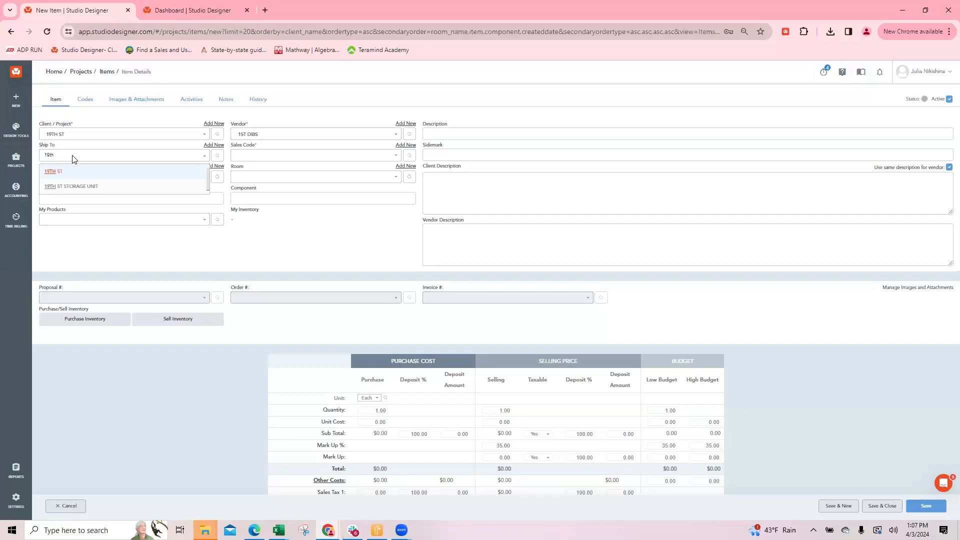
left_click(60, 173)
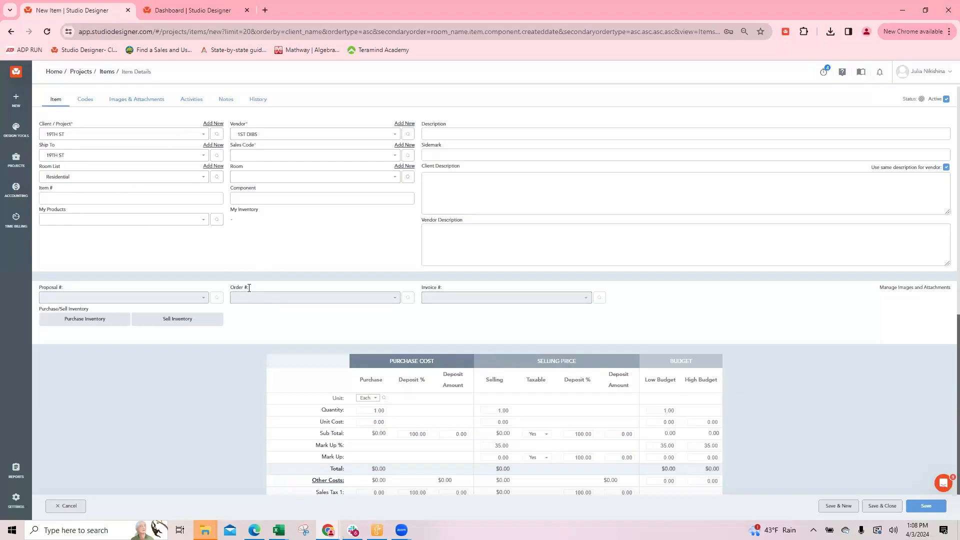
left_click(242, 154)
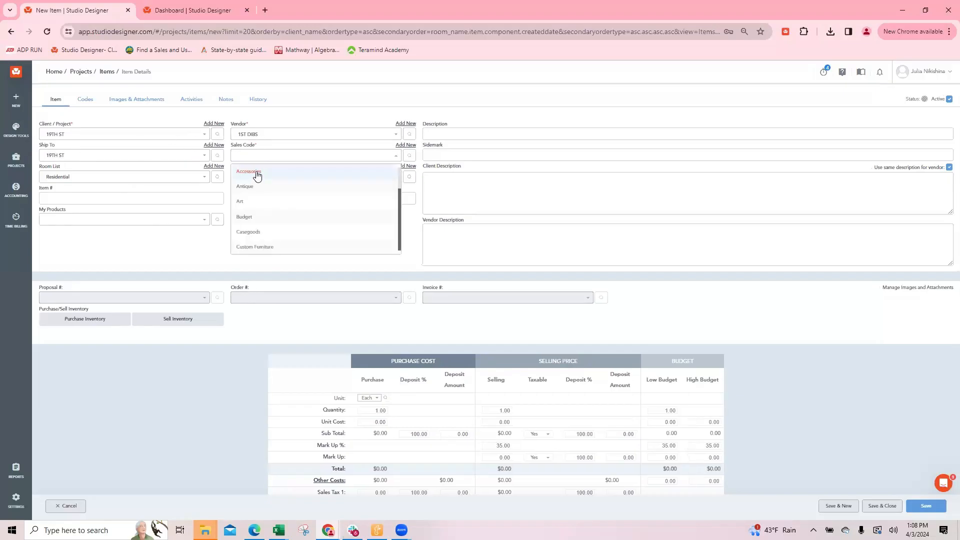
left_click(257, 174)
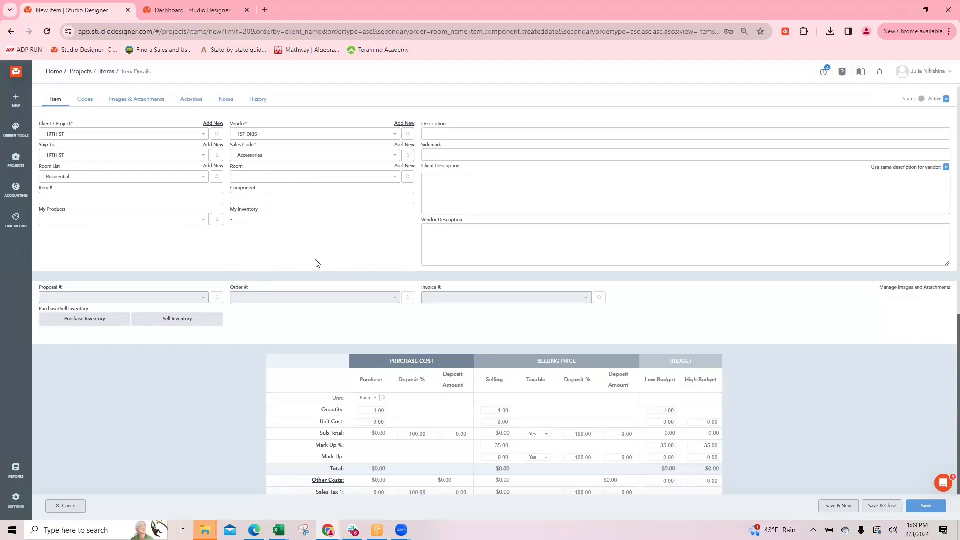
Attach the glass pendant light image from the 19TH ST media library folder to the new item
left_click(438, 129)
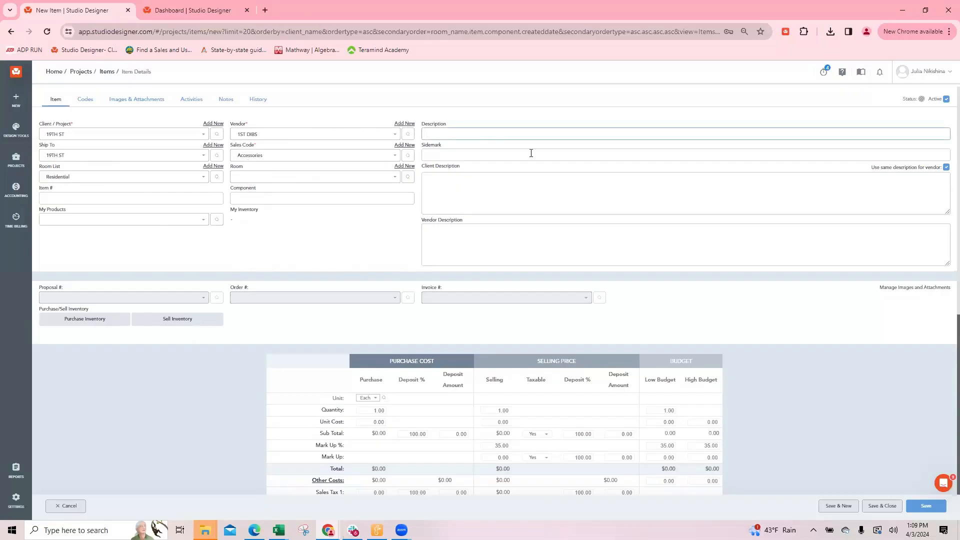
left_click(139, 102)
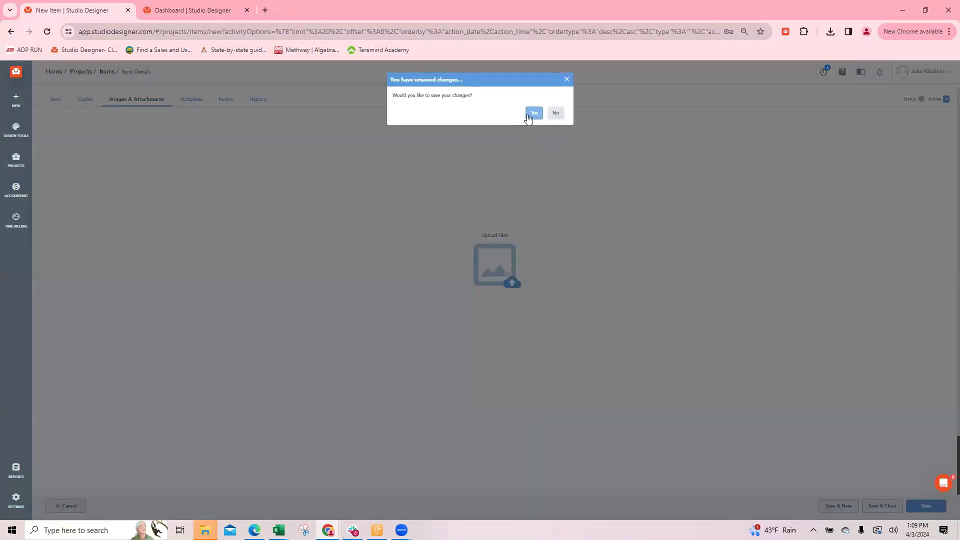
left_click(533, 113)
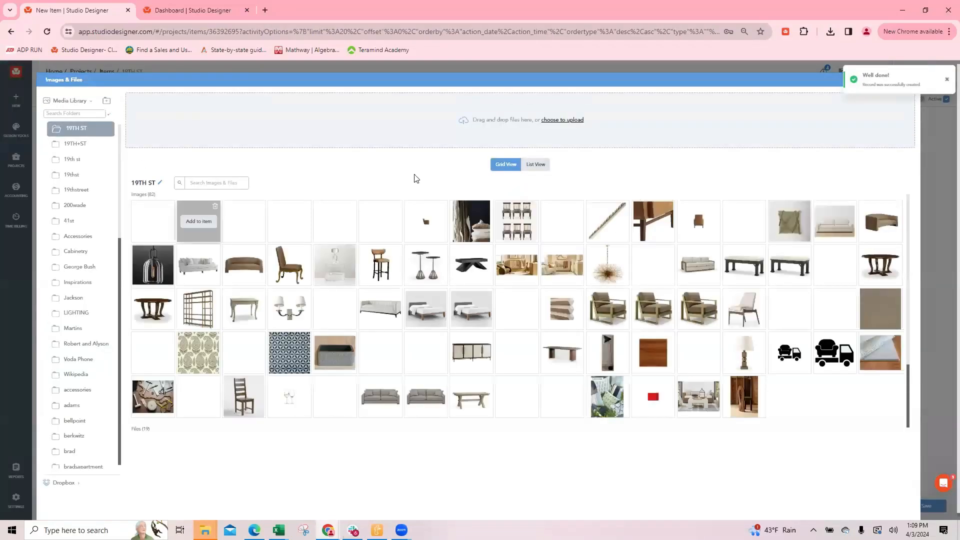
left_click(148, 268)
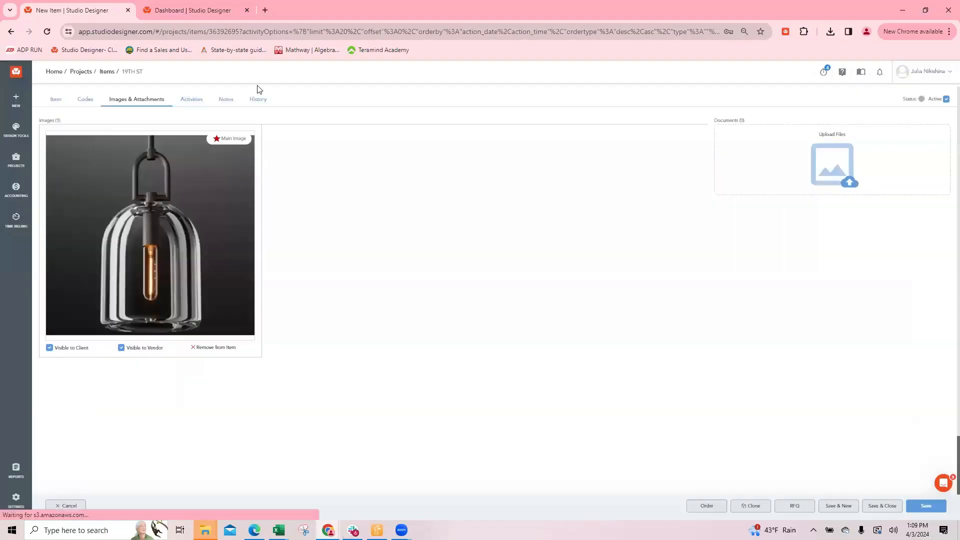
Return to the item's main details and change its sales code to Lighting
left_click(56, 100)
left_click(251, 155)
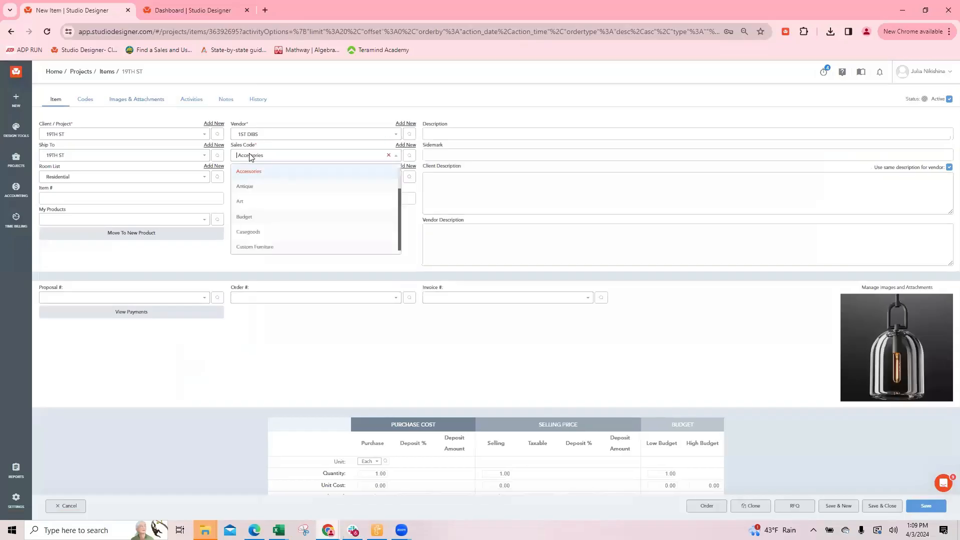
type("ligh")
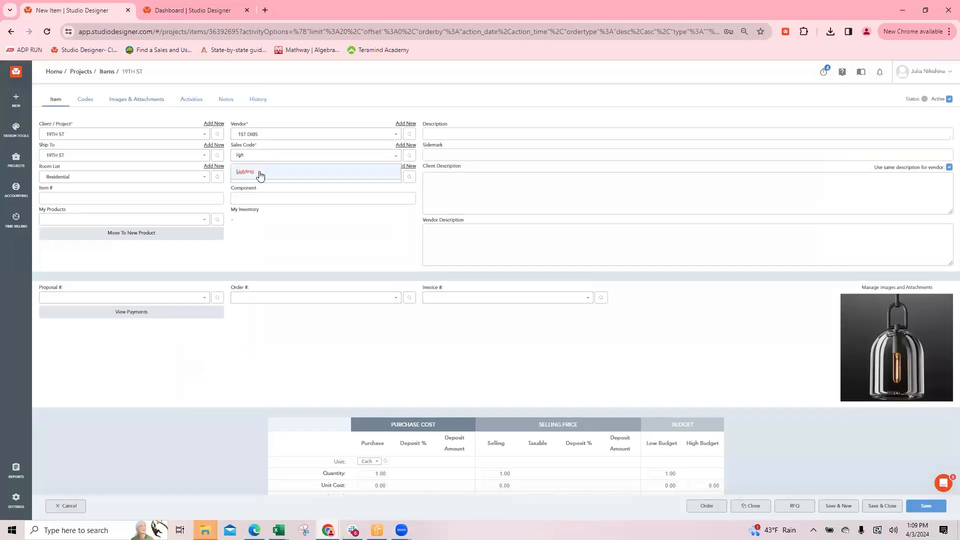
left_click(259, 172)
Enter "Light - need description" as the item's description, correcting the misspelled word
left_click(441, 133)
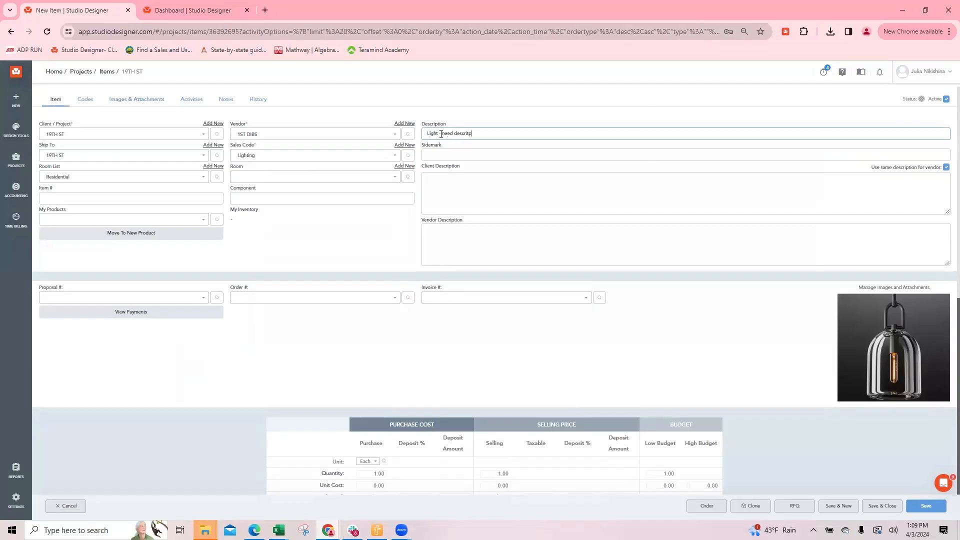
right_click(467, 135)
left_click(492, 144)
key("Tab")
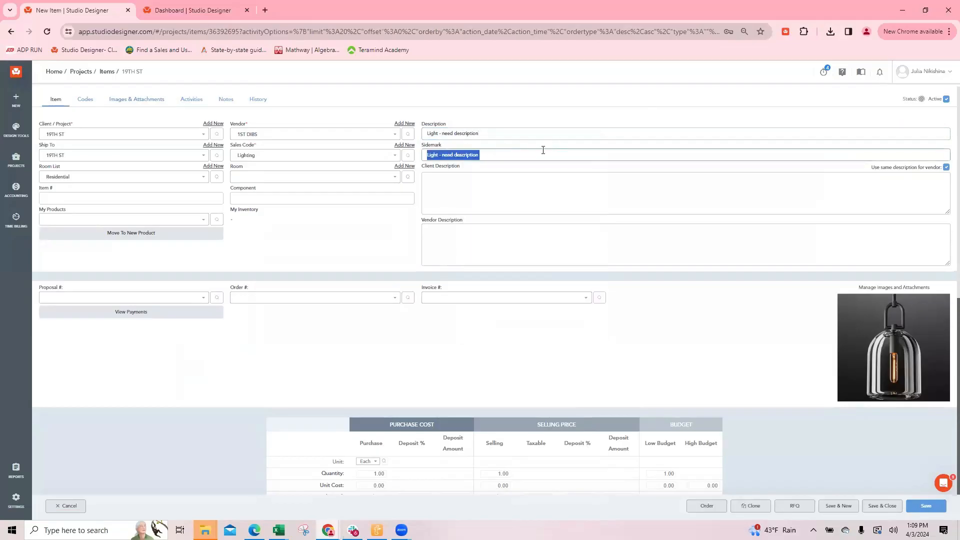
left_click(468, 175)
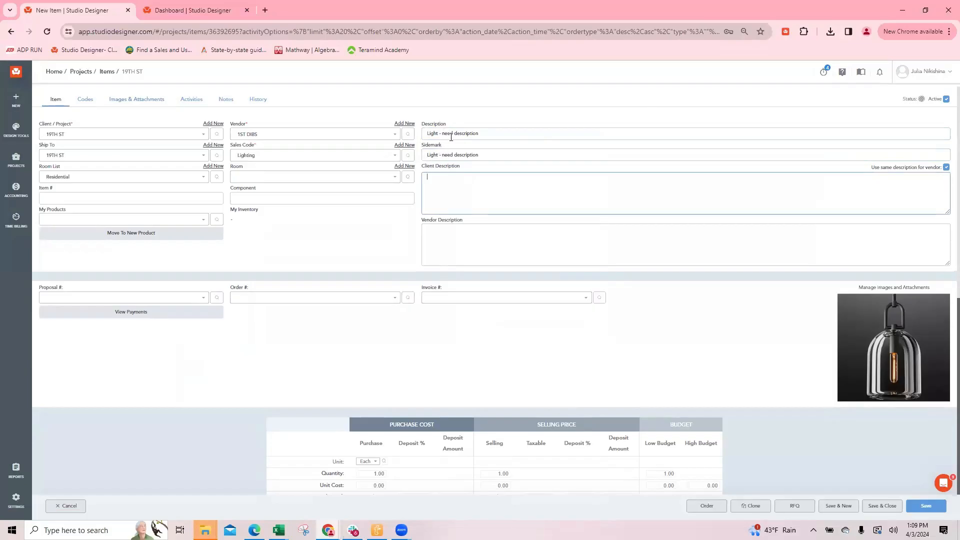
Examine the Item Sidemark default and its options in the company's Codes settings, and compare with the new item's Description and Sidemark fields
left_click(192, 10)
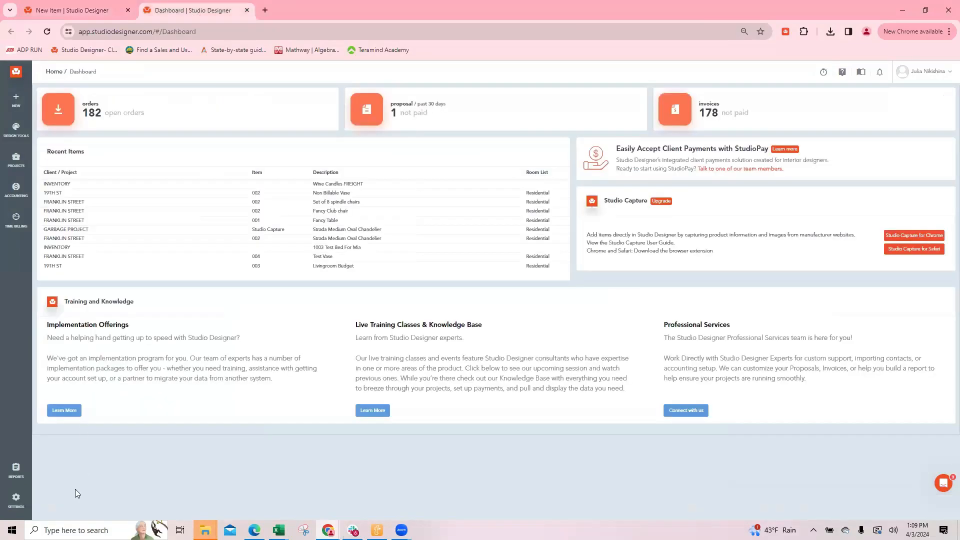
mouse_move(16, 499)
left_click(64, 135)
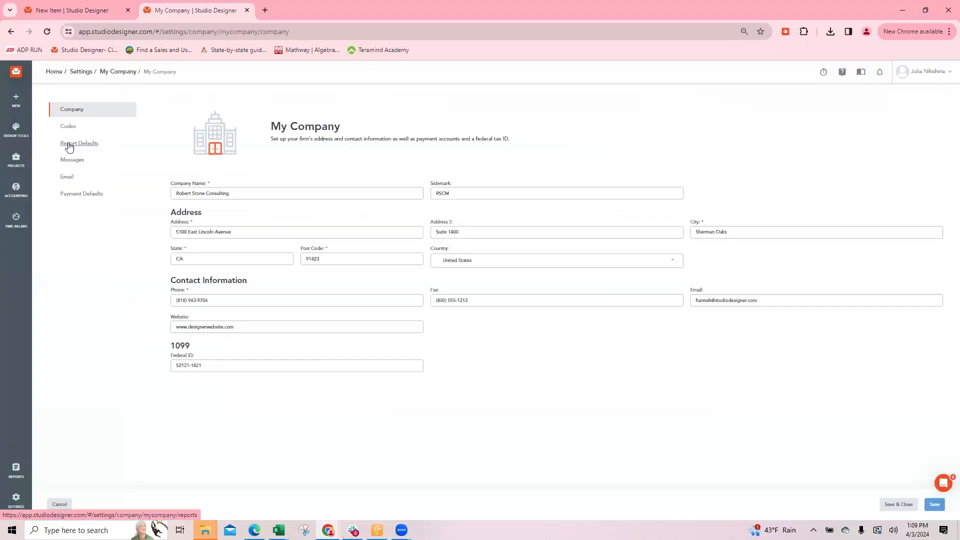
left_click(78, 145)
left_click(69, 126)
scroll(653, 220, "down", 9)
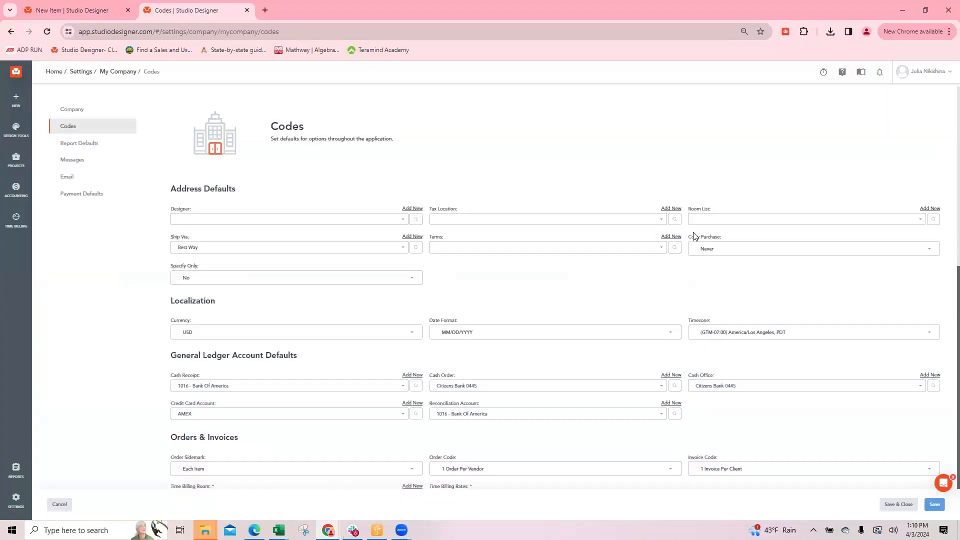
scroll(853, 282, "up", 2)
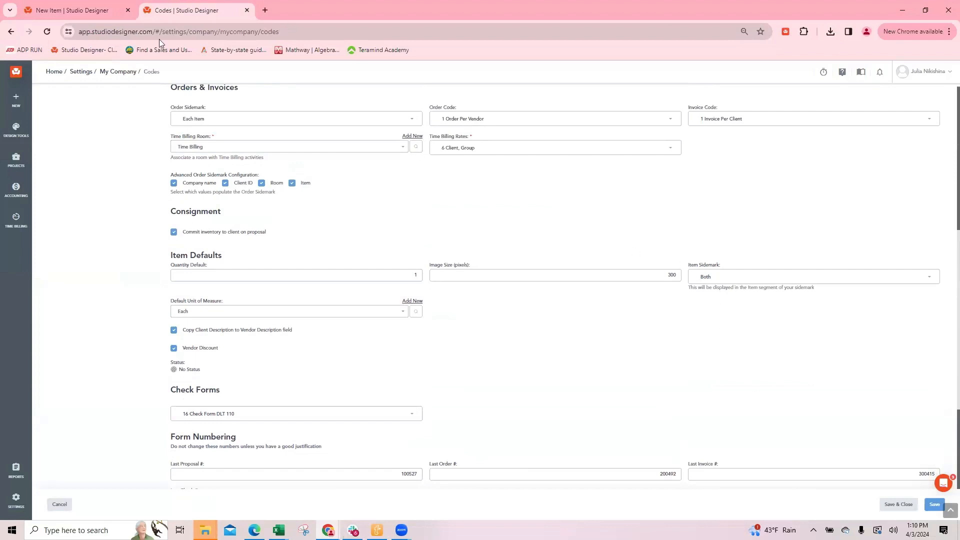
left_click(755, 277)
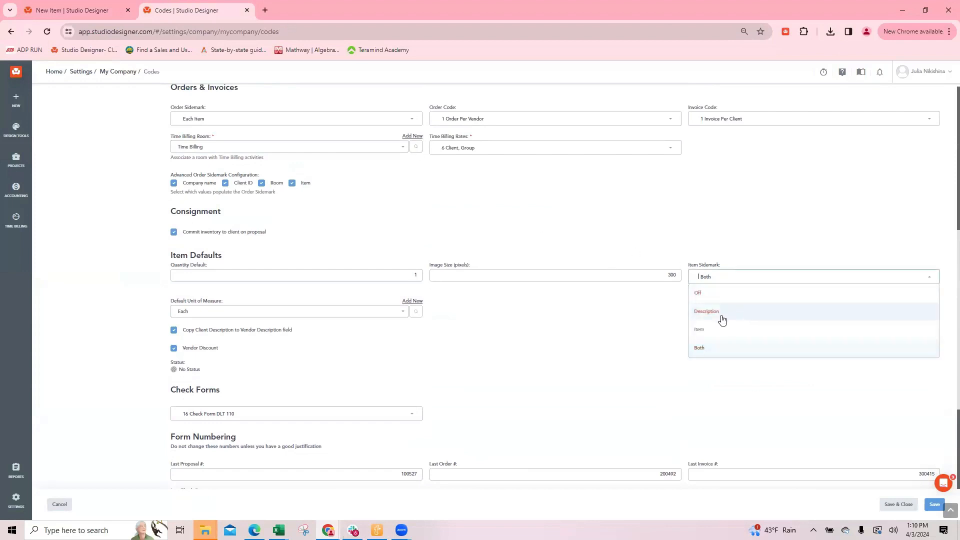
left_click(568, 178)
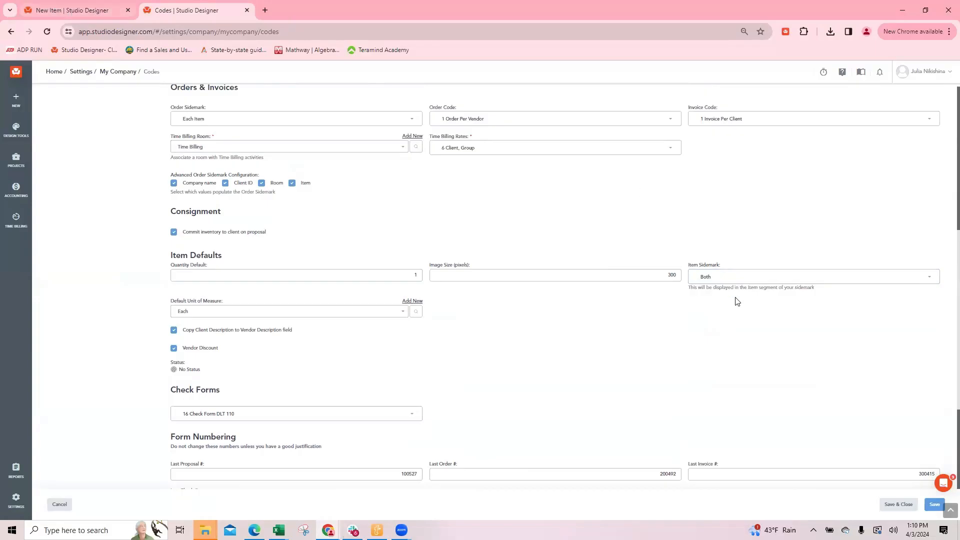
left_click(105, 15)
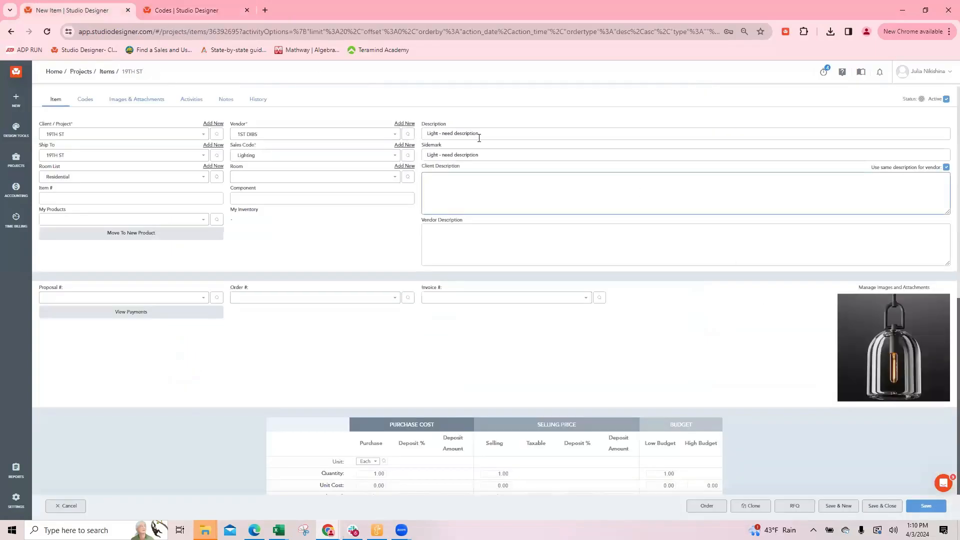
left_click_drag(422, 123, 437, 145)
left_click(433, 146)
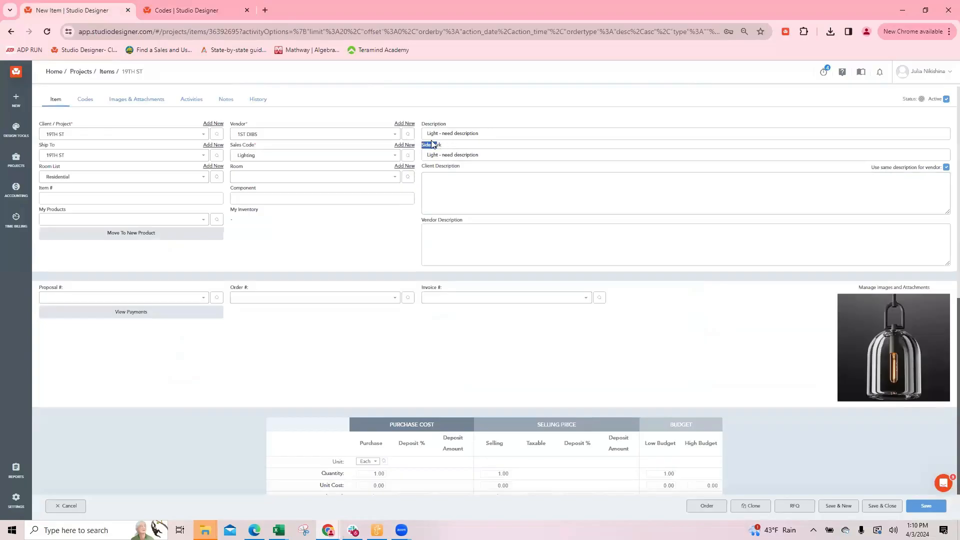
left_click(438, 186)
Assign the light to the Bar room with item number 917 and component A
left_click(245, 178)
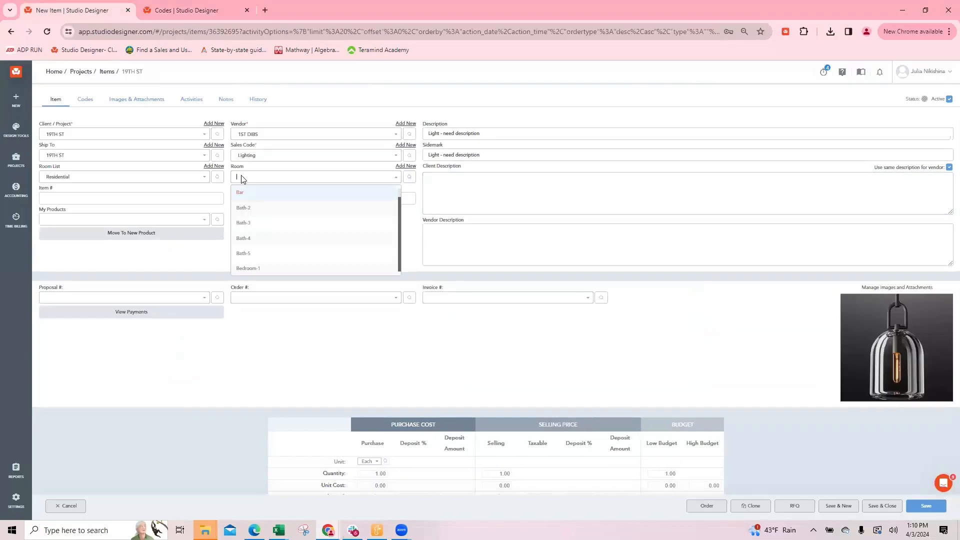
left_click(246, 194)
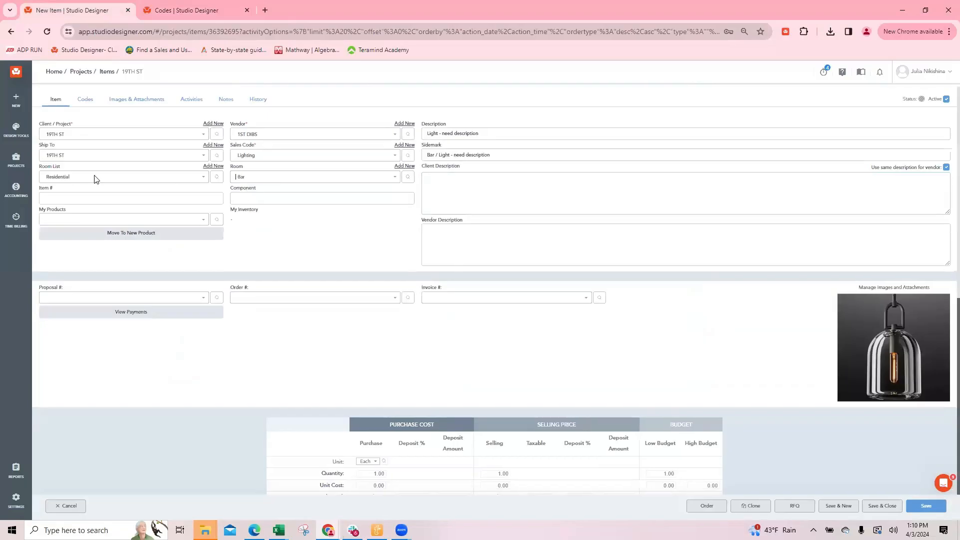
left_click(44, 189)
Enter "Pretty black hanging light" as the client description, letting it carry over to the vendor description
left_click(435, 180)
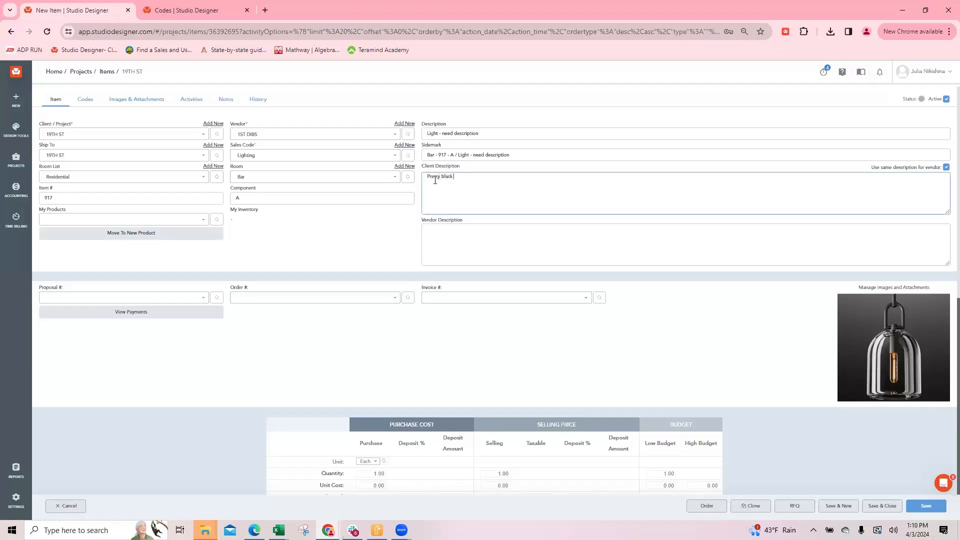
type("Pretty black hanging light")
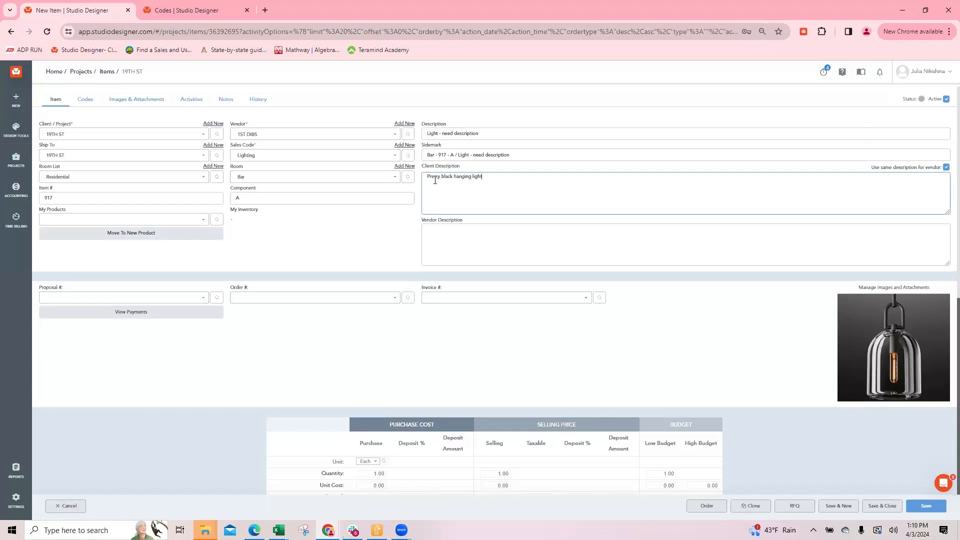
key("Tab")
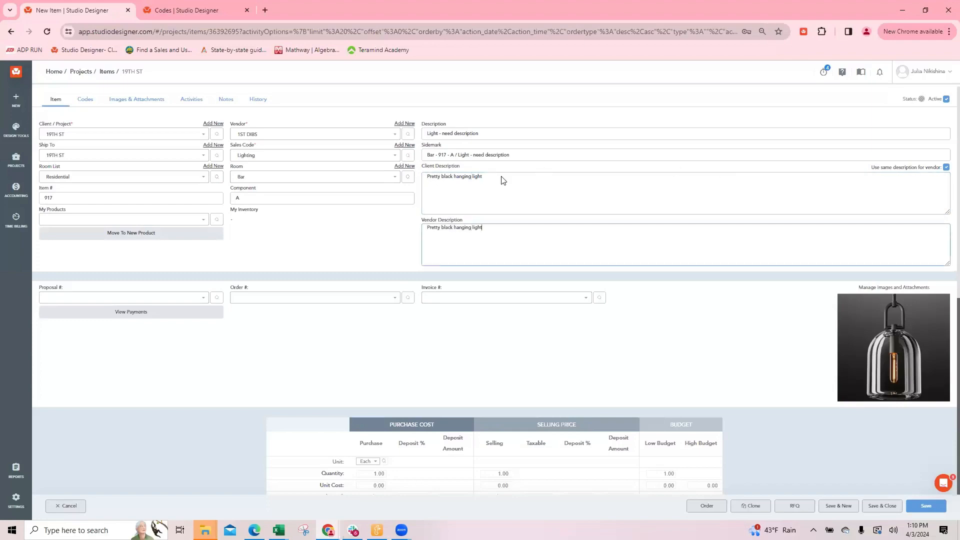
scroll(539, 175, "down", 5)
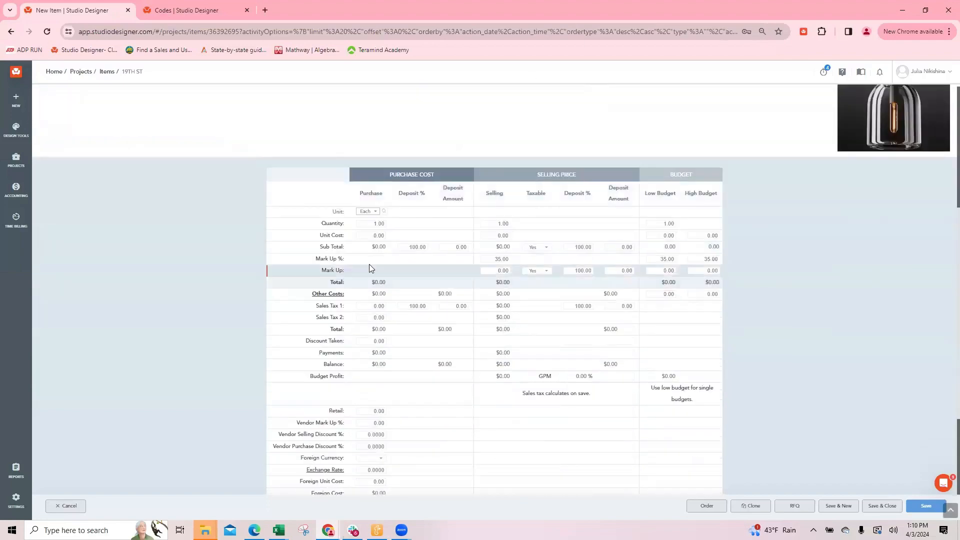
Set the light's purchase unit cost to 995.00
left_click(468, 237)
type("995")
key("Tab")
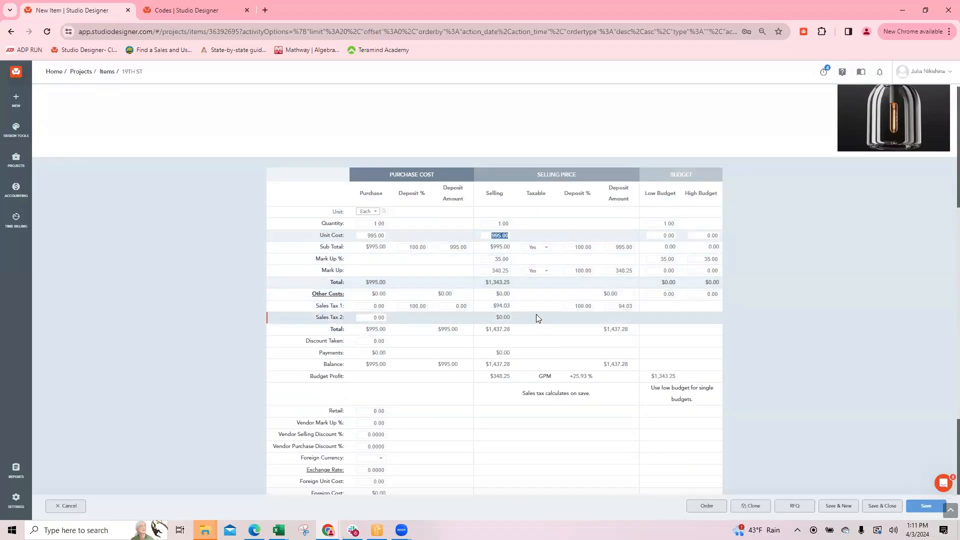
Search the address list for "19th" with the type filter set to Project
left_click(494, 259)
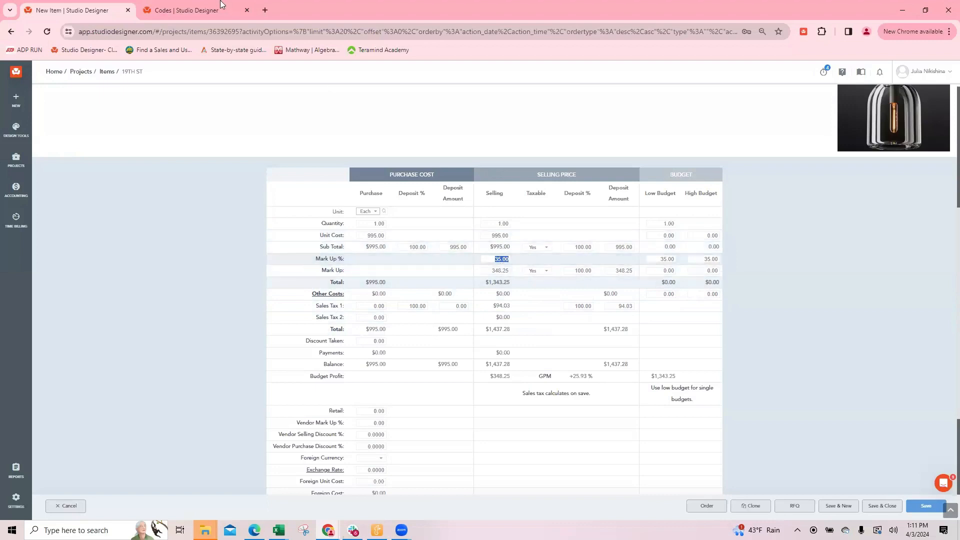
left_click(172, 12)
left_click(19, 136)
mouse_move(12, 164)
left_click(55, 156)
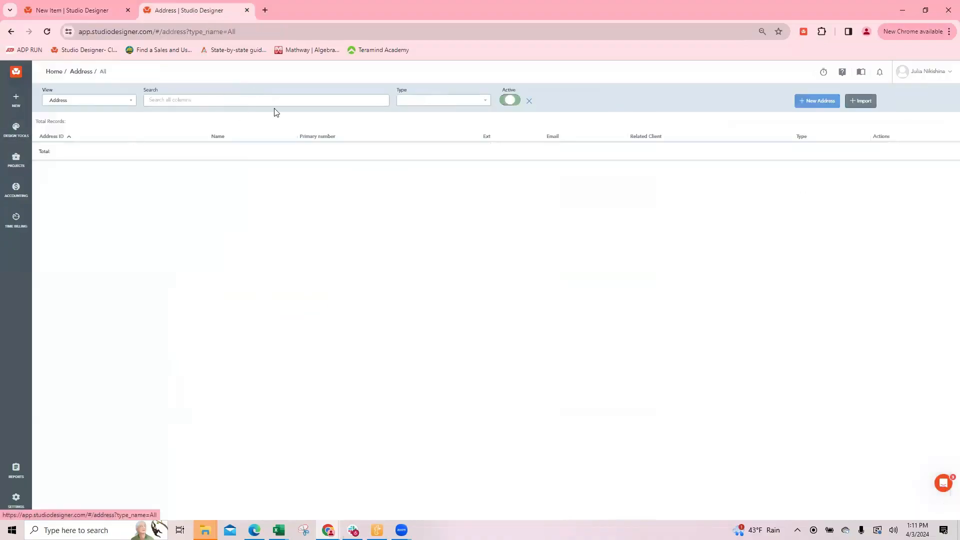
left_click(424, 100)
left_click(422, 145)
left_click(173, 99)
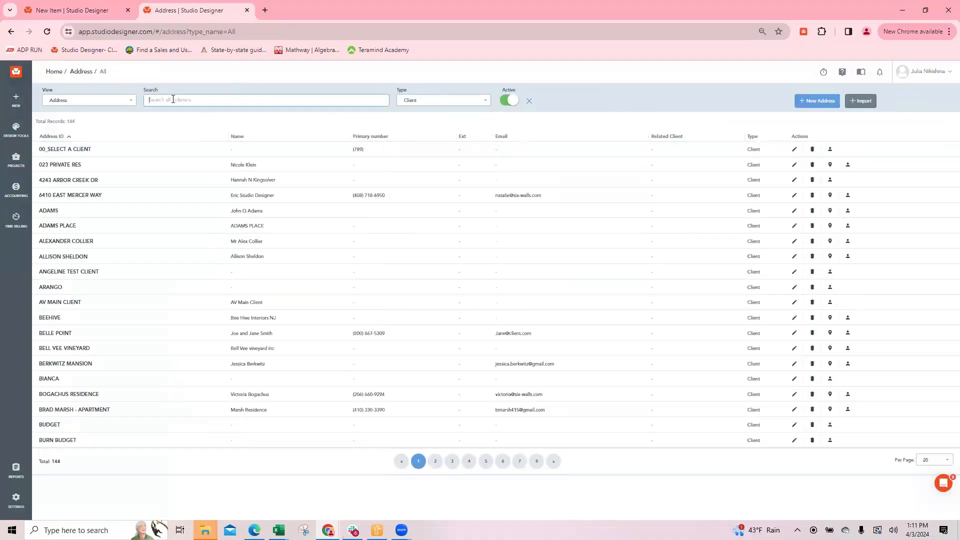
type("19th")
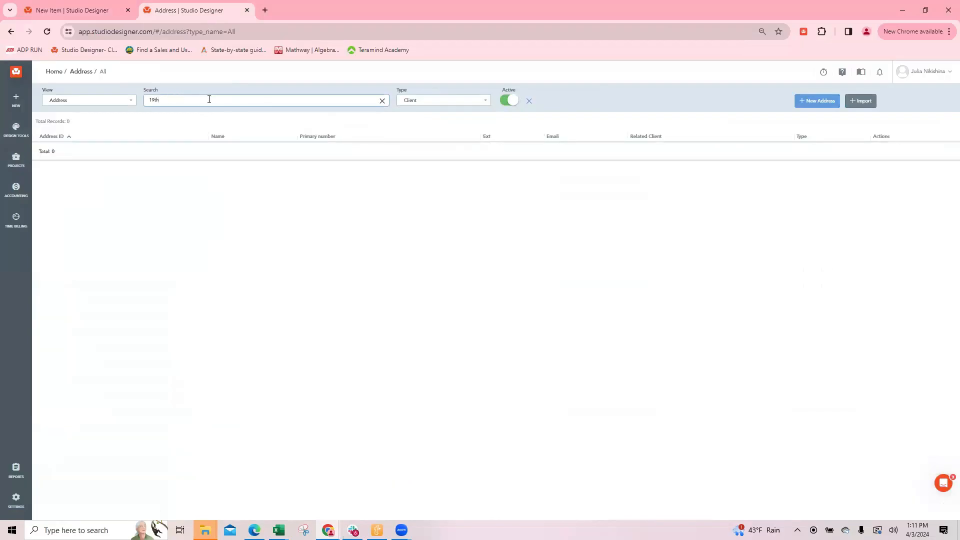
left_click(444, 100)
left_click(421, 163)
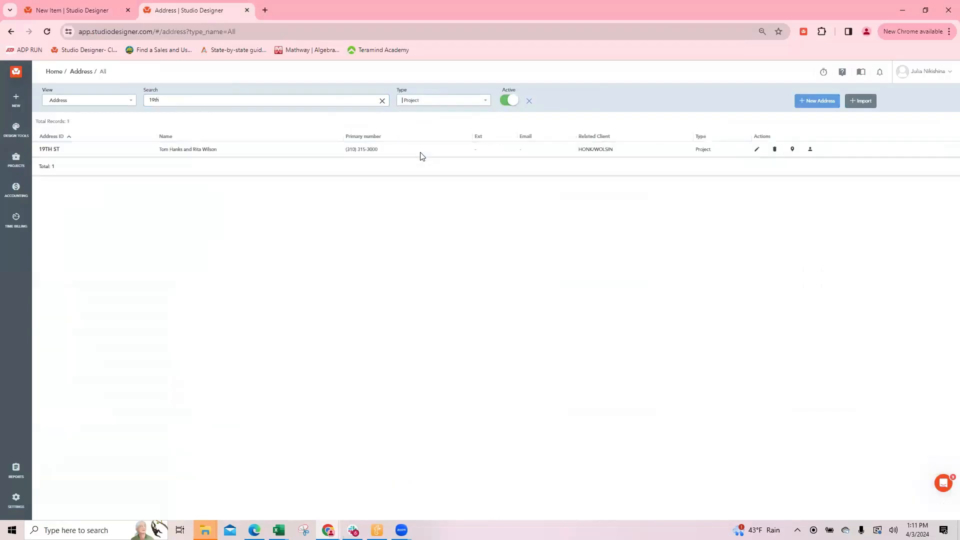
Open the 19TH ST project's address record and check Selling Mark Up % in its client codes
left_click(757, 149)
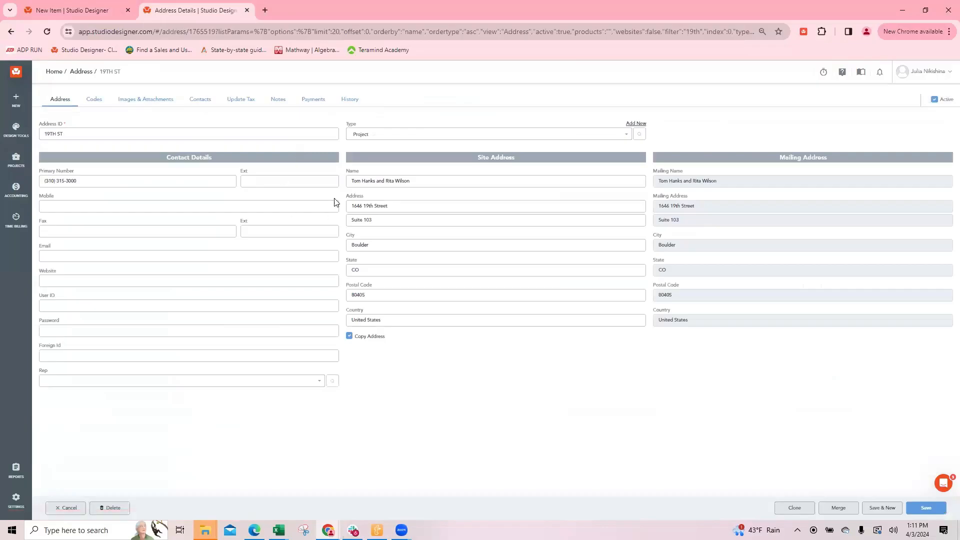
left_click(91, 100)
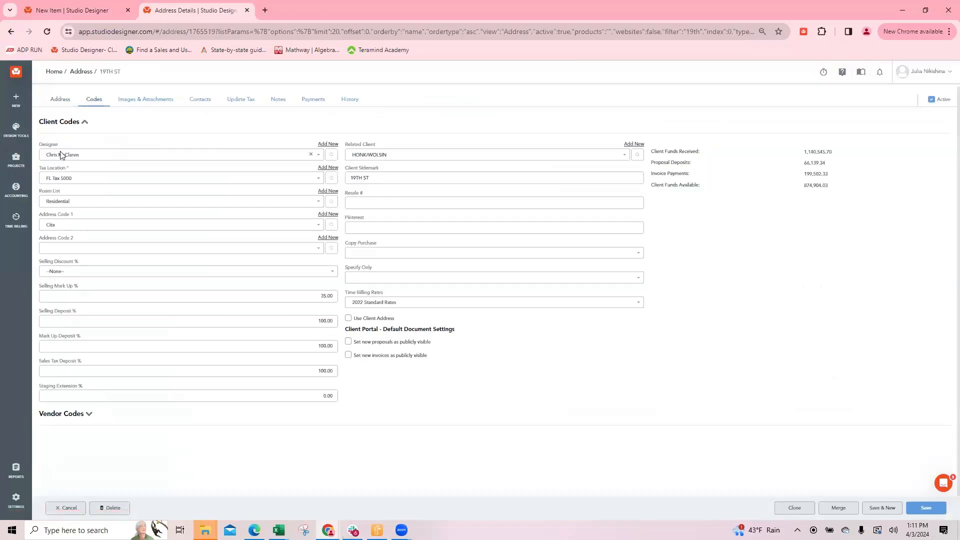
left_click(314, 295)
Return to the new light item and examine its selling Mark Up % and the resulting price breakdown
mouse_move(31, 14)
mouse_move(82, 12)
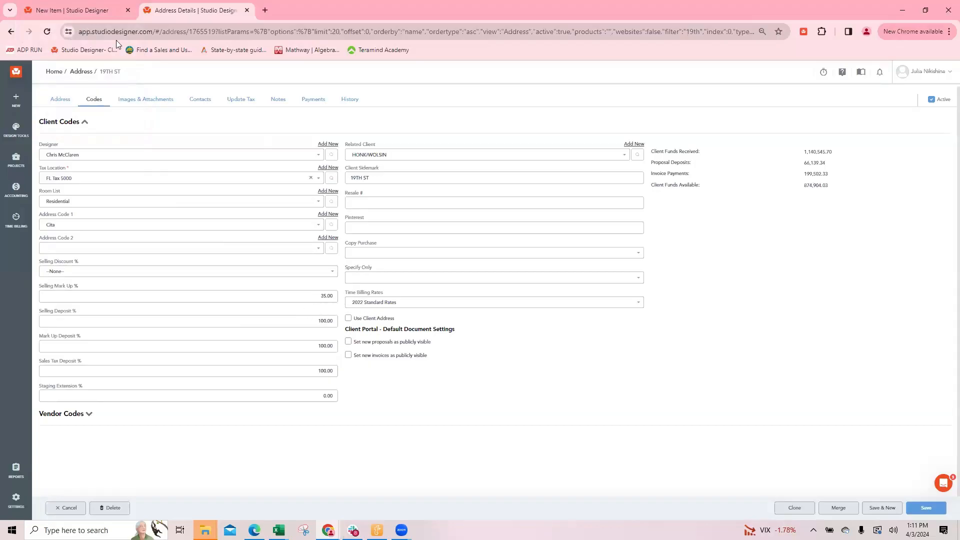
left_click(60, 10)
left_click(490, 258)
left_click(489, 259)
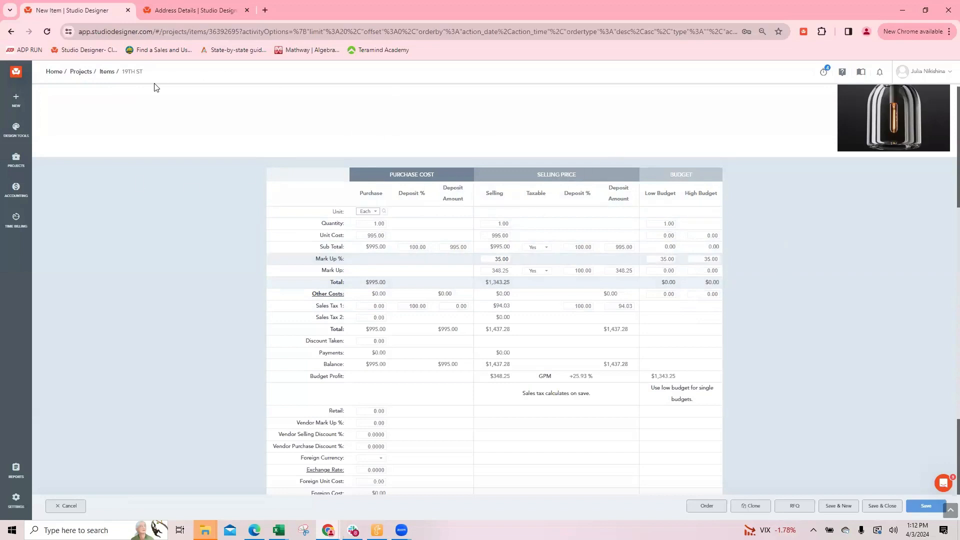
double_click(492, 257)
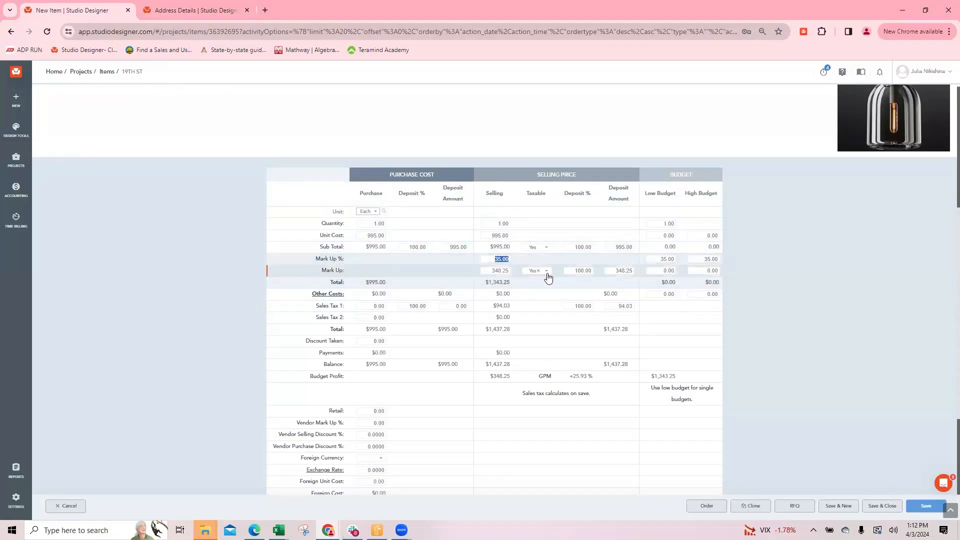
left_click(492, 256)
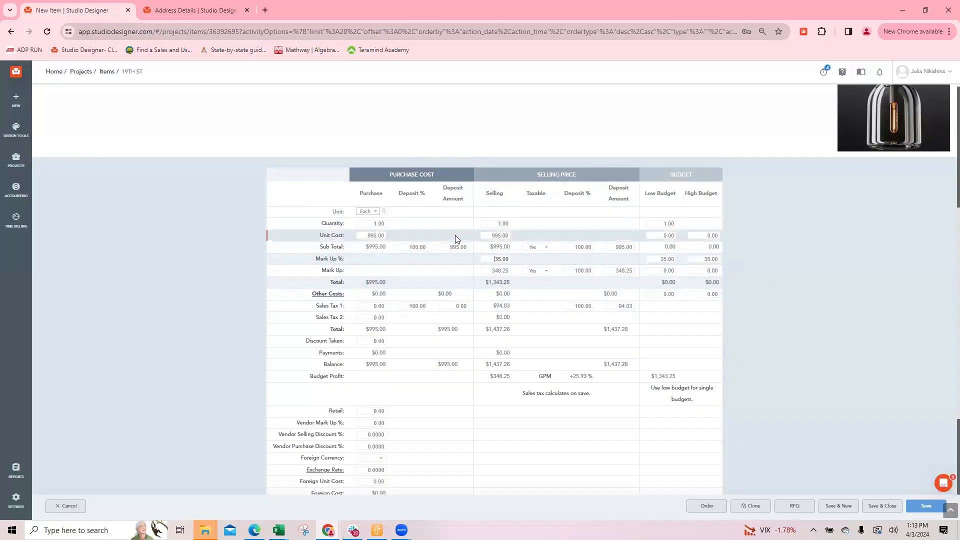
left_click(493, 258)
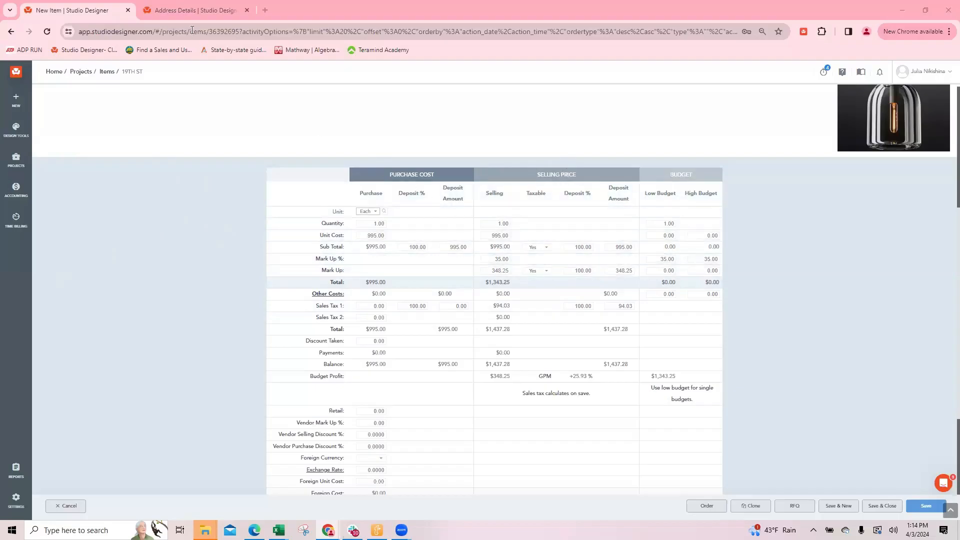
Open the My Company settings in a new tab and check the default Selling Markup percentage in Codes
left_click(187, 11)
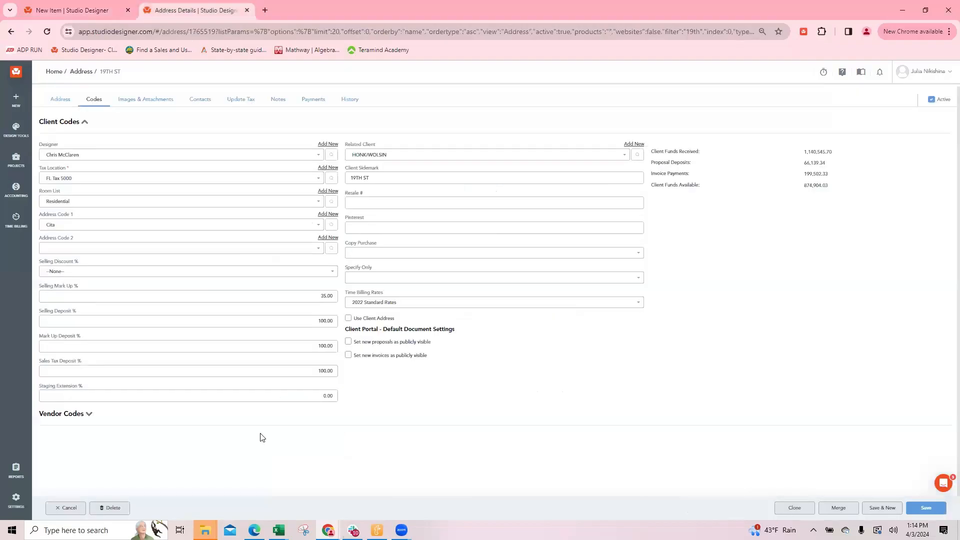
left_click(16, 500)
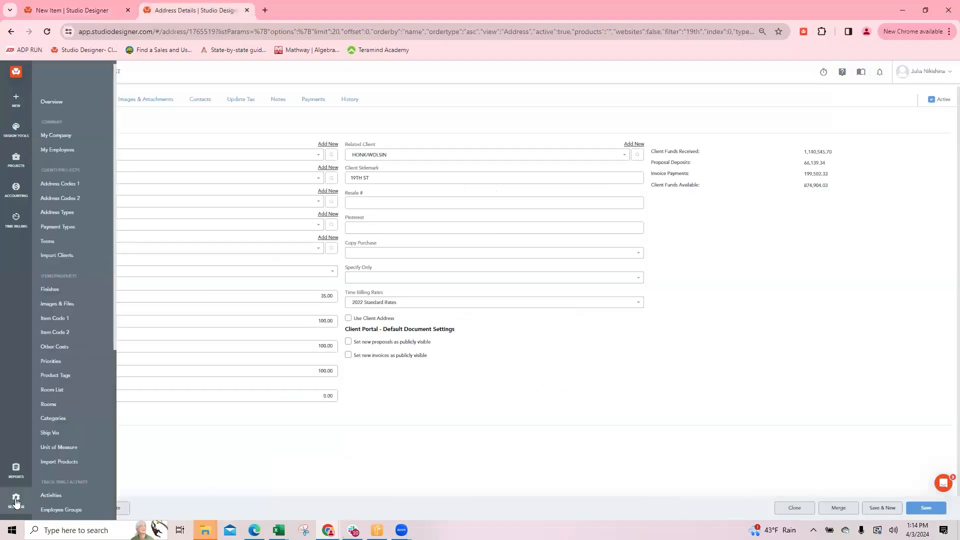
right_click(71, 135)
left_click(106, 143)
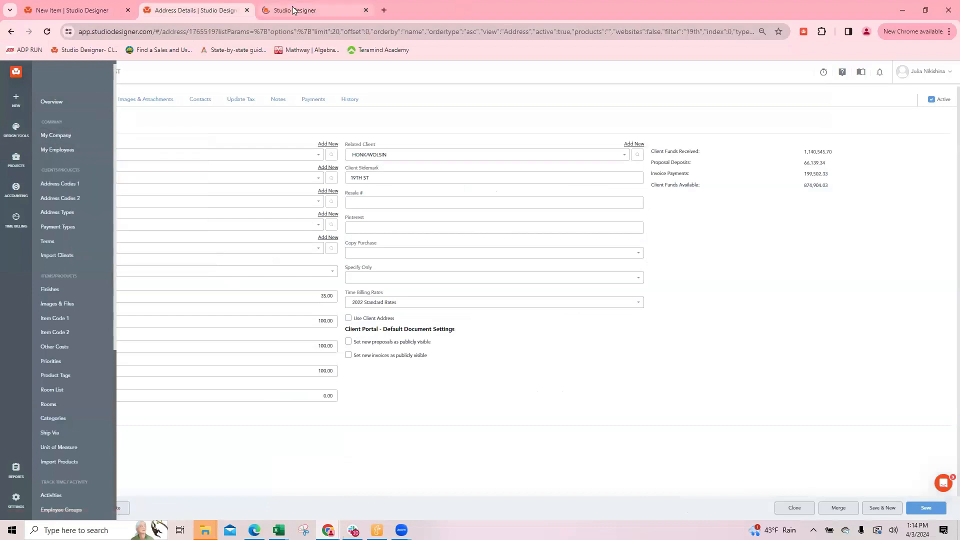
left_click(350, 9)
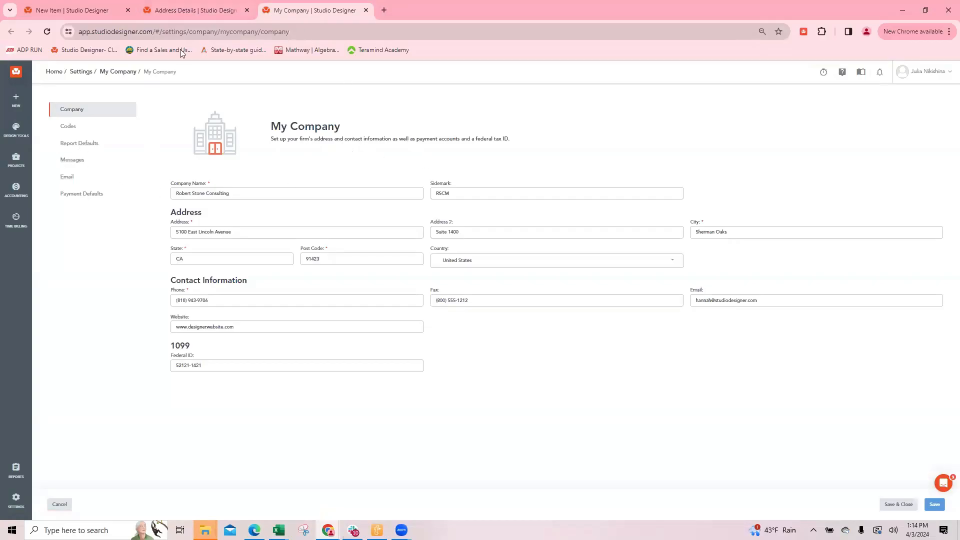
left_click(103, 127)
scroll(355, 264, "down", 12)
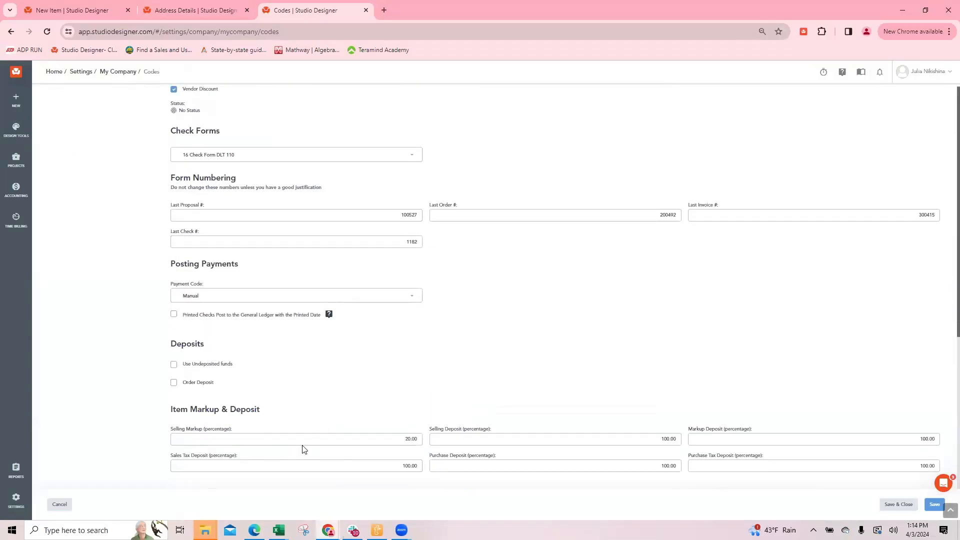
left_click(398, 439)
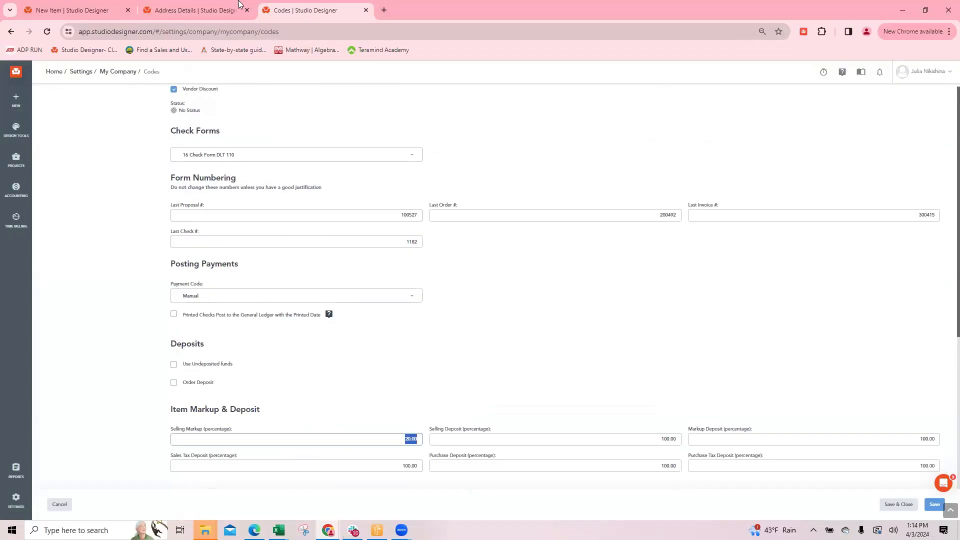
Save the 19TH ST address record and return to its client codes
left_click(197, 8)
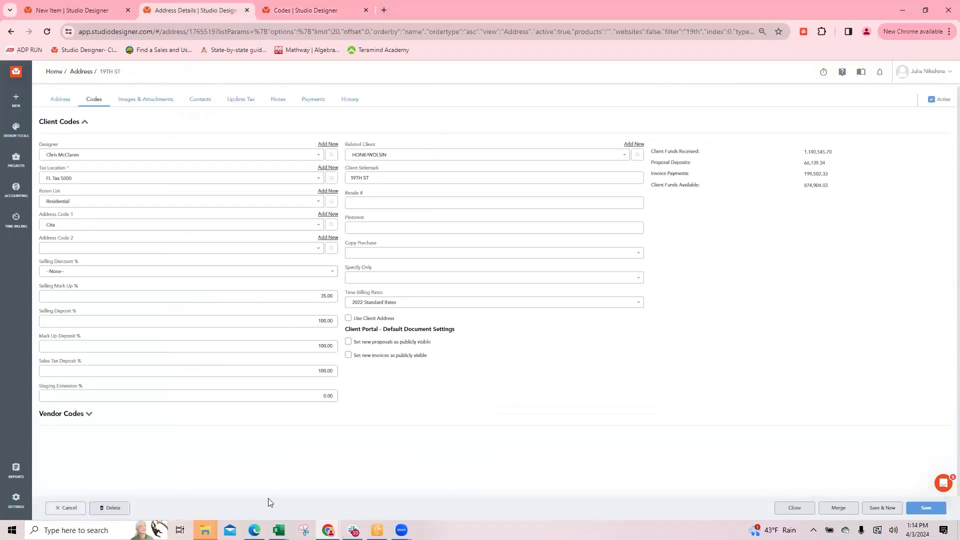
left_click(933, 508)
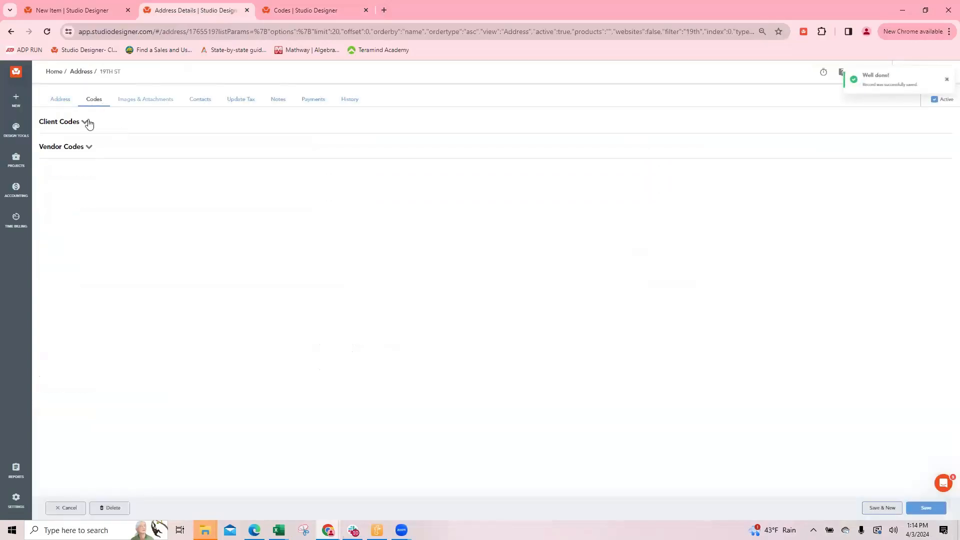
left_click(87, 122)
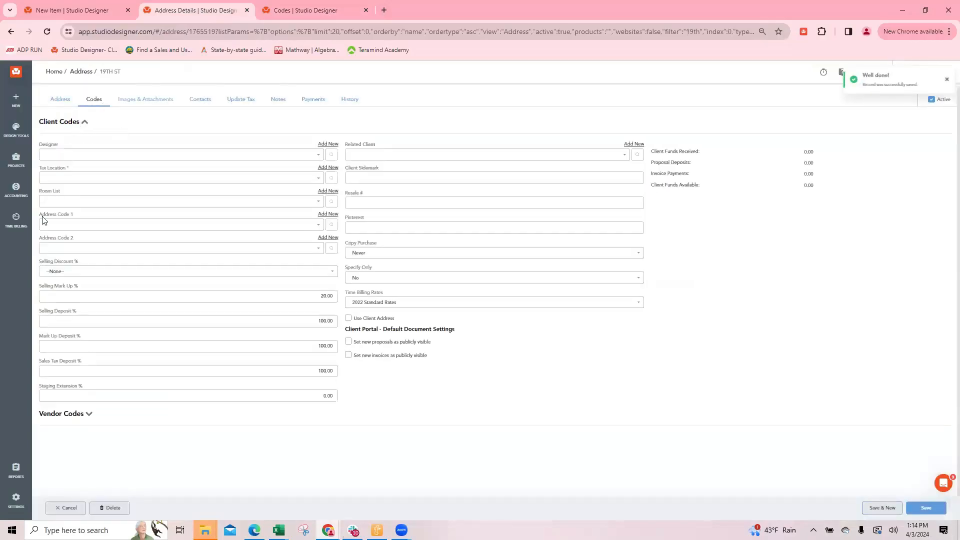
left_click(60, 100)
left_click(93, 100)
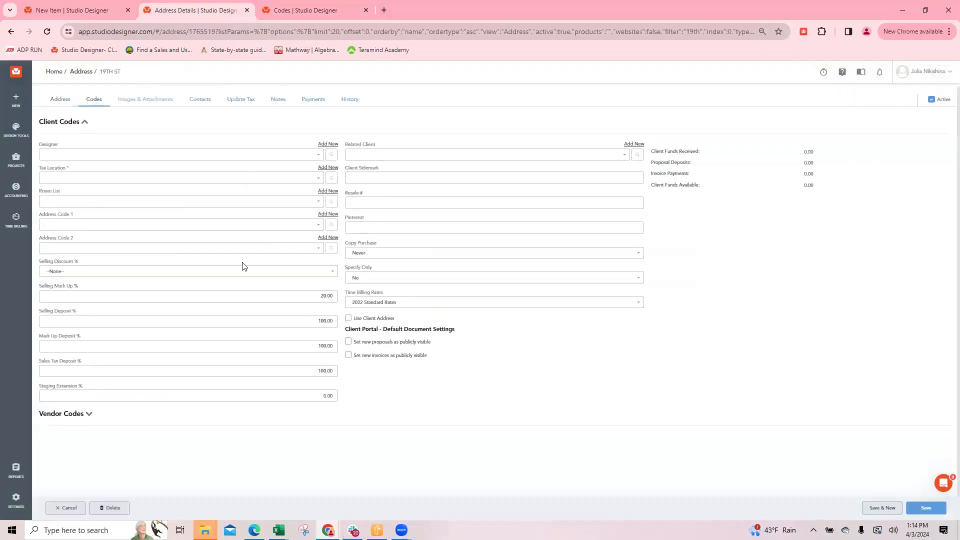
Set Selling Mark Up % to 33.33 in the client codes of the address record
left_click(316, 298)
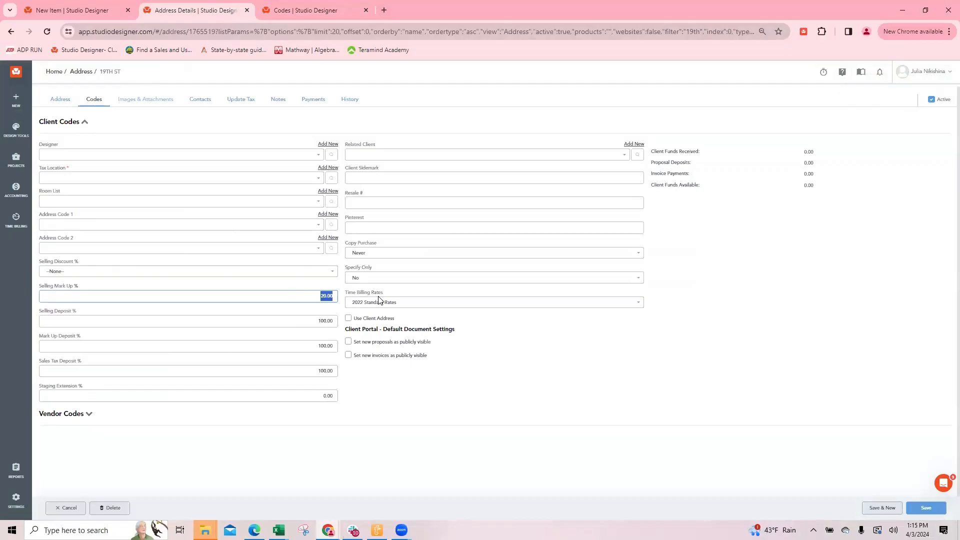
type("33.33")
left_click(309, 319)
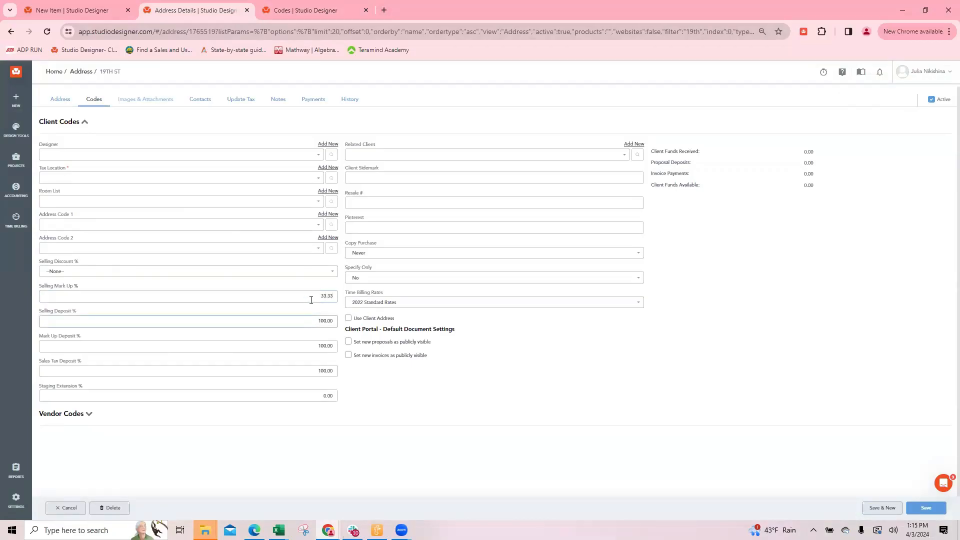
left_click(313, 294)
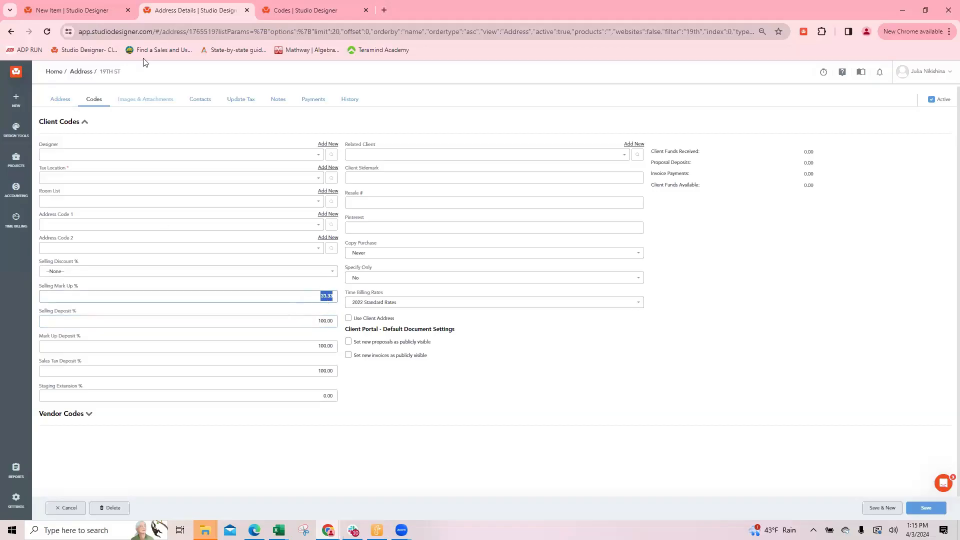
Compare the markup percentages in the new light item, the project's address record and the company's Codes settings
left_click(59, 12)
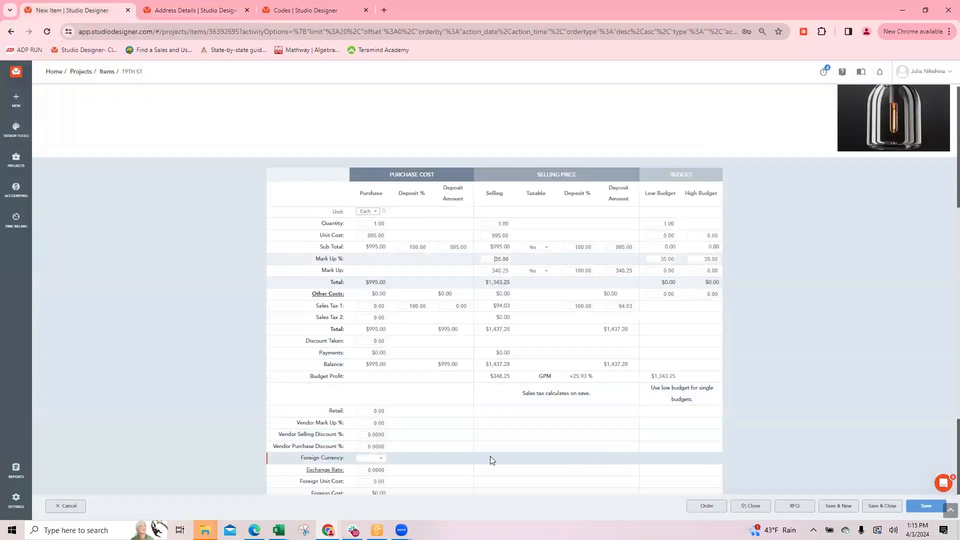
left_click(188, 11)
left_click(75, 12)
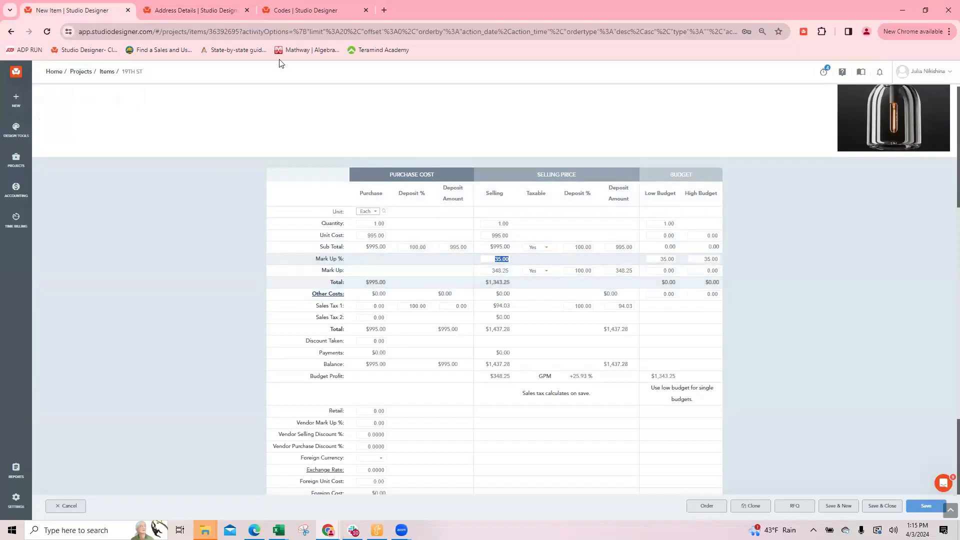
left_click(295, 13)
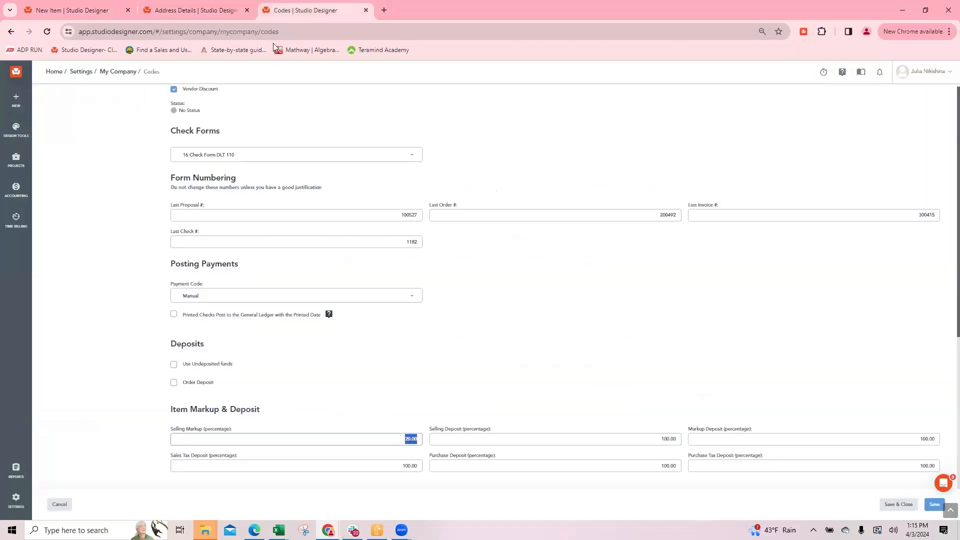
left_click(202, 12)
left_click(62, 11)
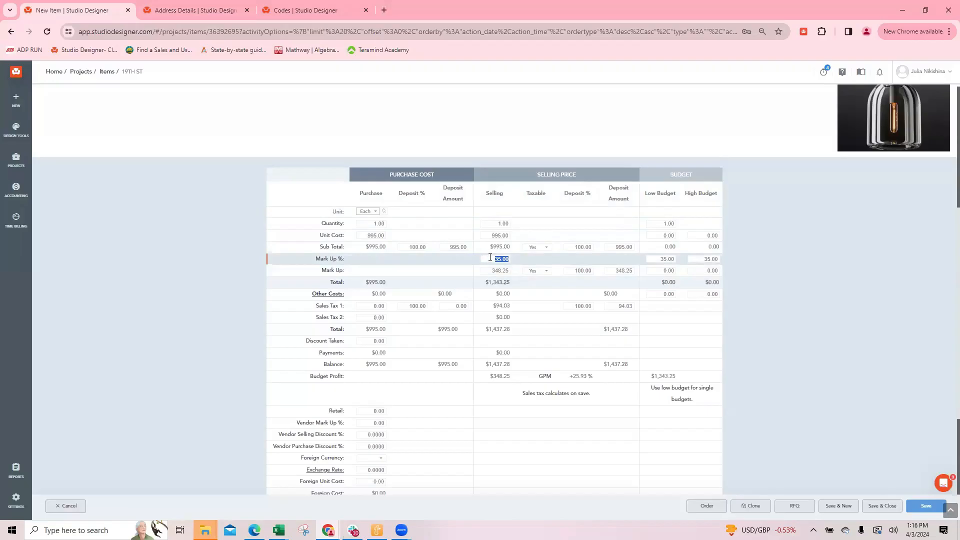
Review the light item's descriptions and selling Mark Up amount, then recheck Selling Mark Up % in the address record
scroll(448, 220, "up", 5)
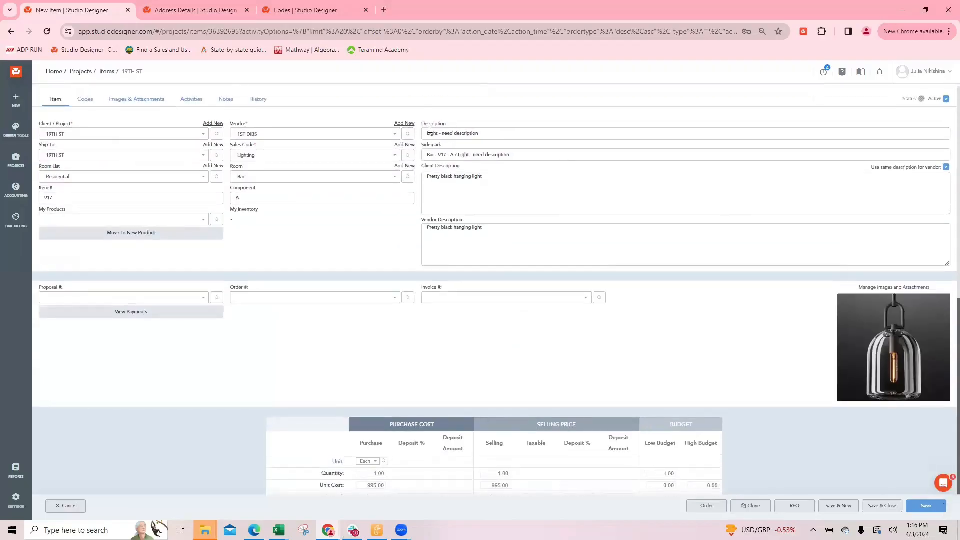
scroll(912, 340, "down", 6)
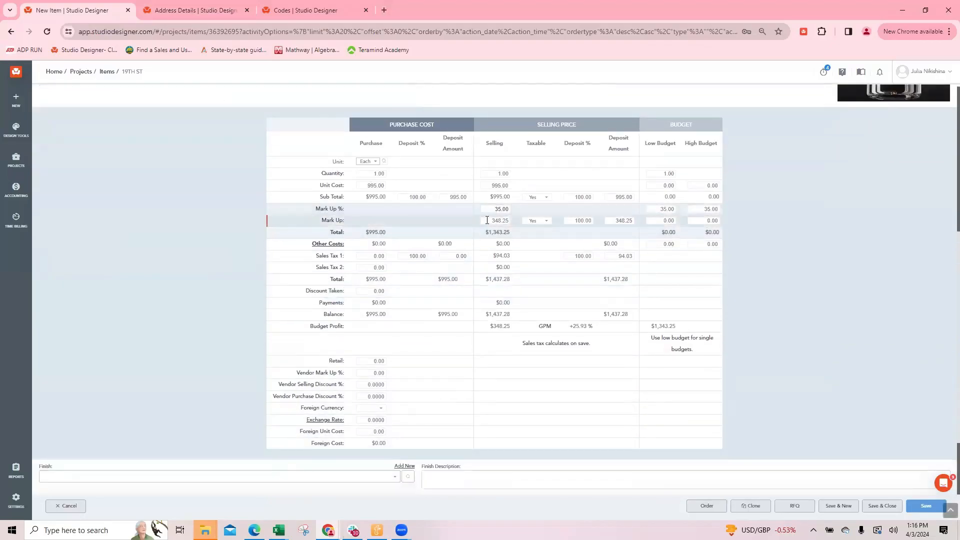
left_click(490, 220)
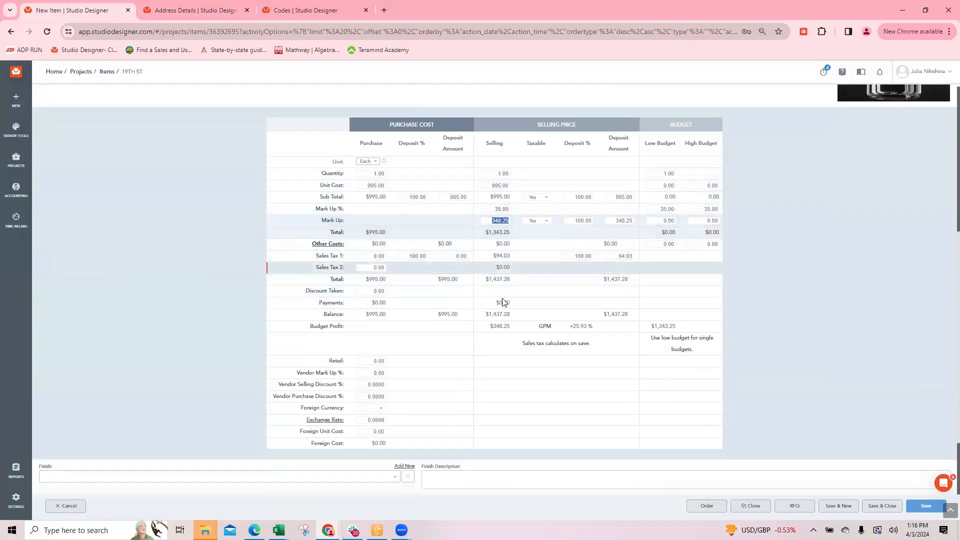
scroll(520, 270, "up", 6)
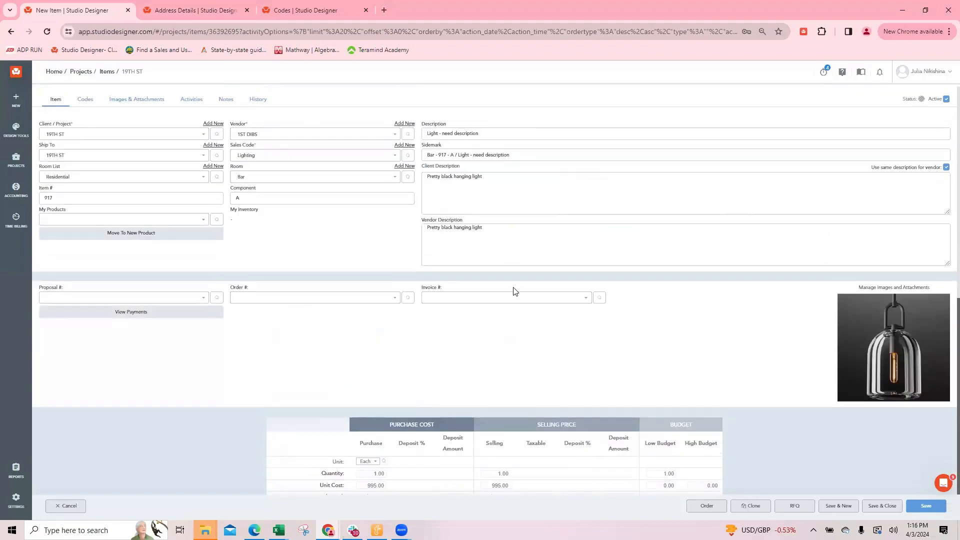
scroll(516, 293, "down", 4)
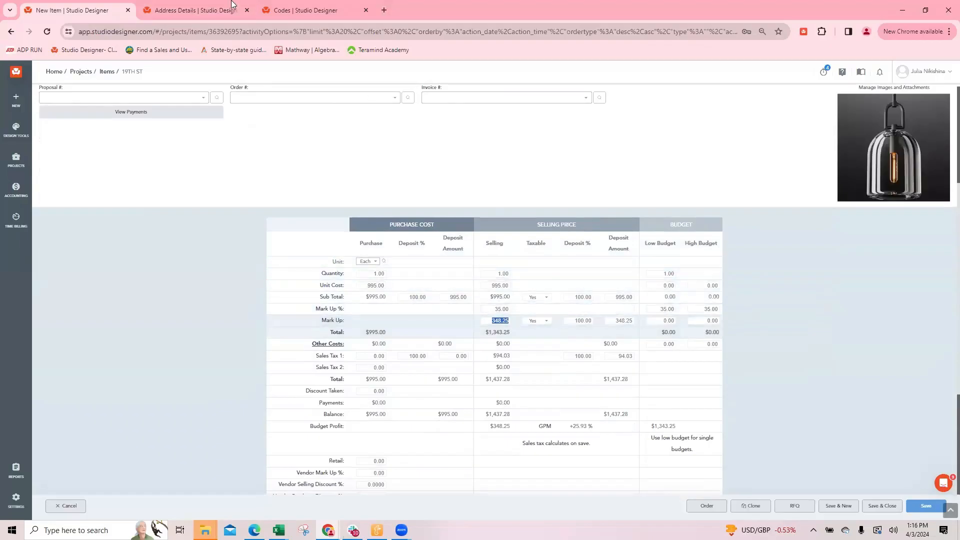
left_click(172, 11)
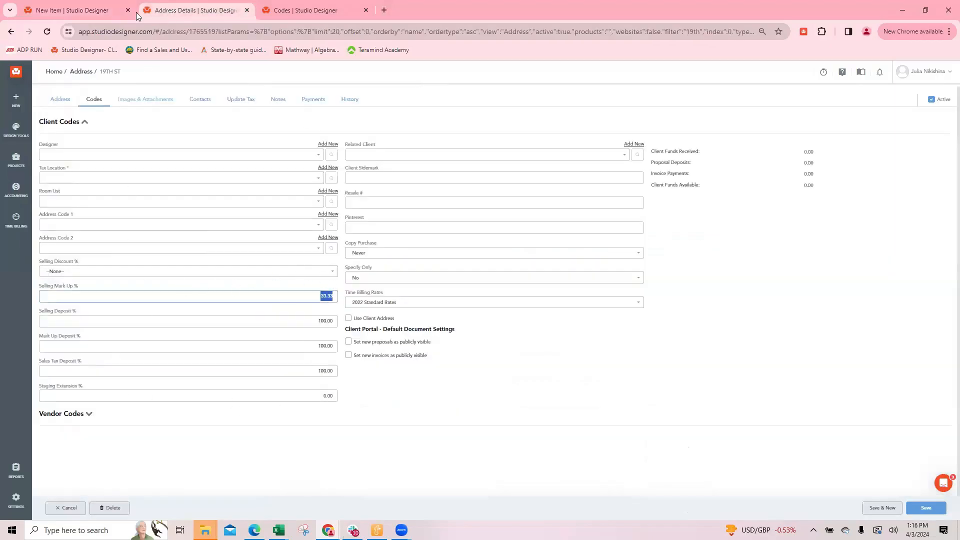
Return to the light item and add a Freight other cost with a purchase amount of 199
left_click(60, 11)
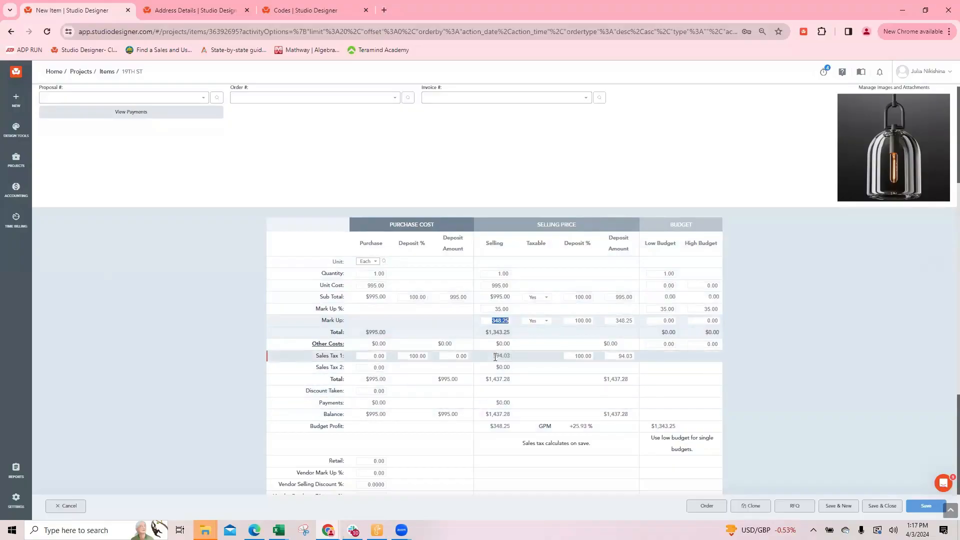
left_click(327, 344)
left_click(116, 121)
scroll(120, 189, "down", 1)
left_click(109, 161)
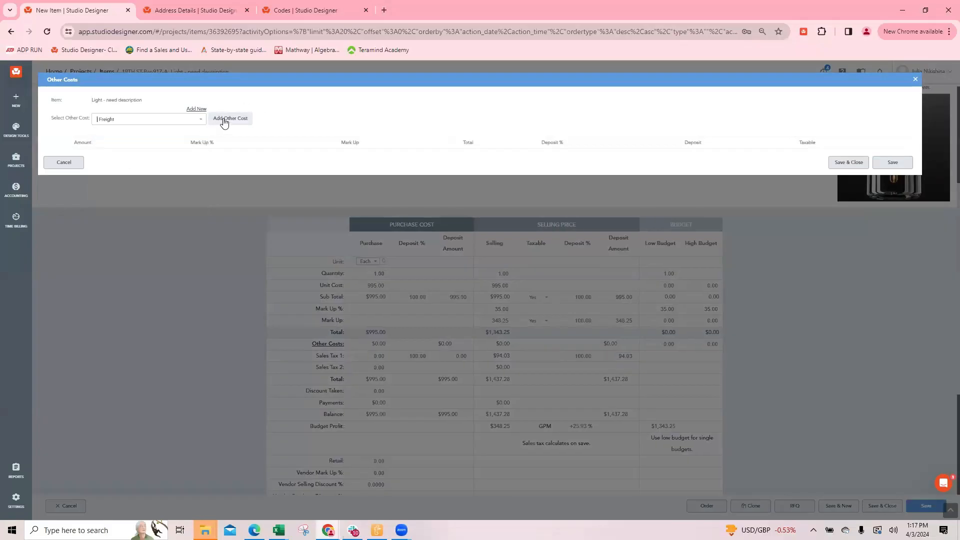
left_click(205, 124)
left_click(85, 173)
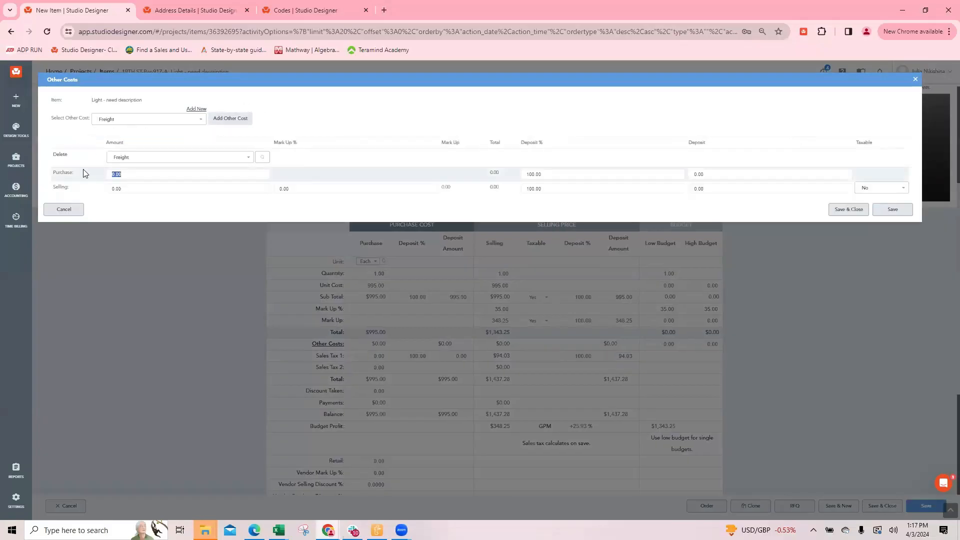
Set the freight's selling amount to 199 with a 35% markup, make it taxable, and save and close the item
left_click_drag(126, 190, 91, 189)
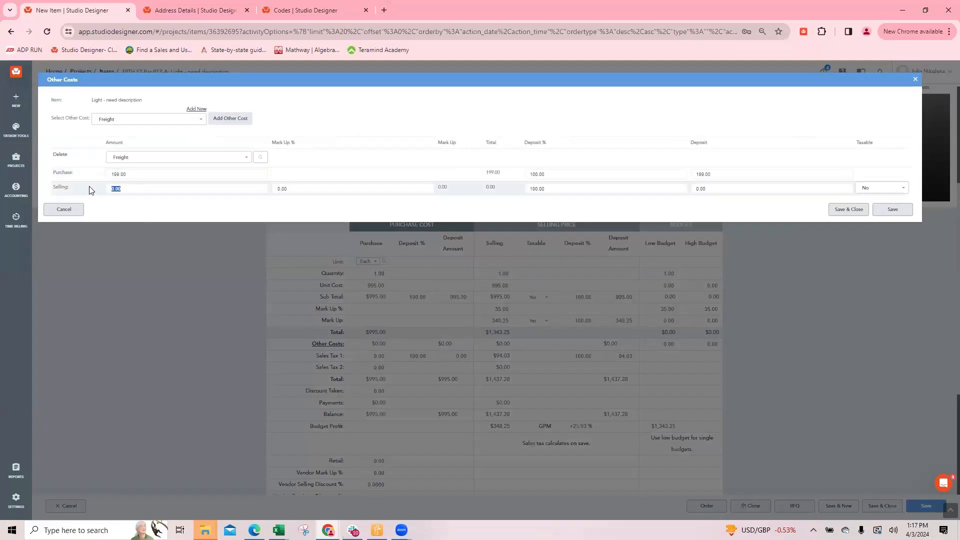
left_click(149, 175)
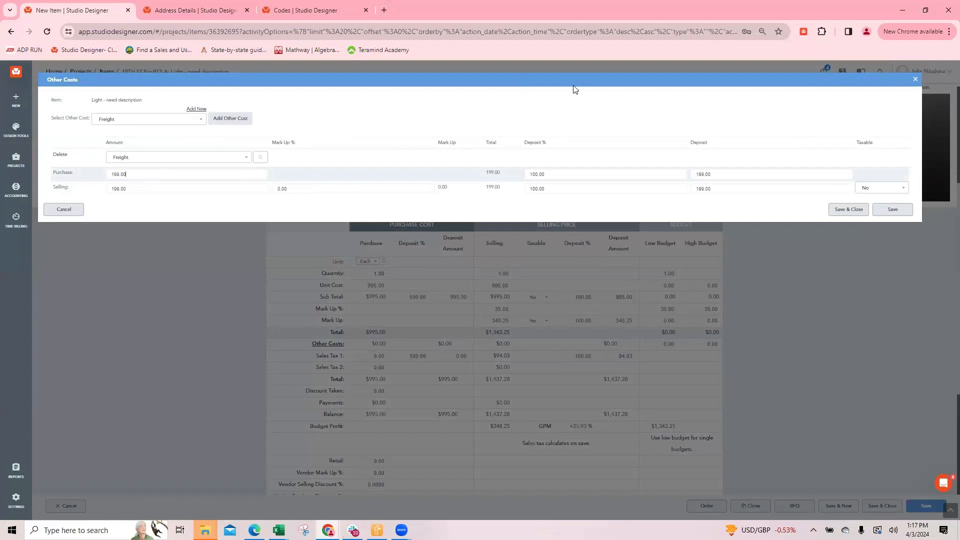
left_click(296, 189)
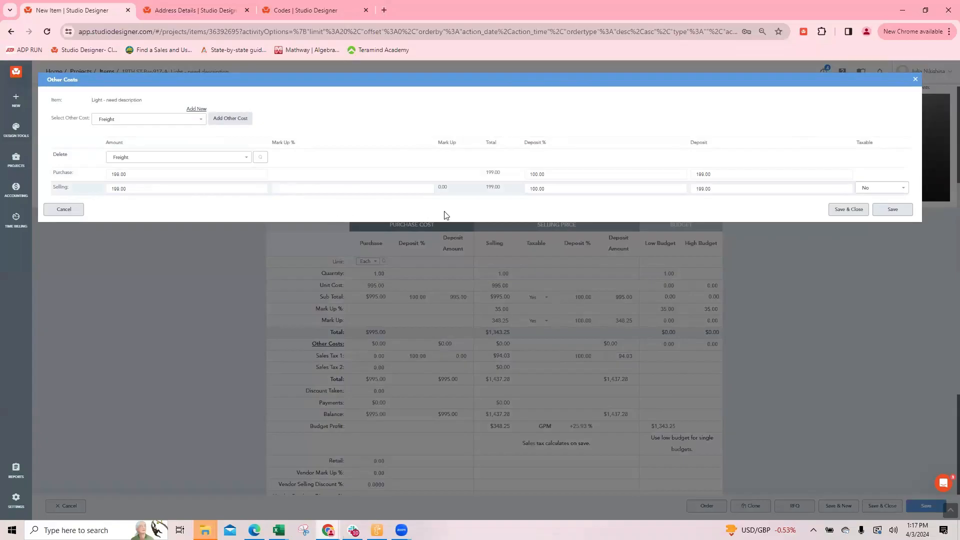
key("Tab")
left_click(881, 188)
left_click(876, 205)
left_click(828, 212)
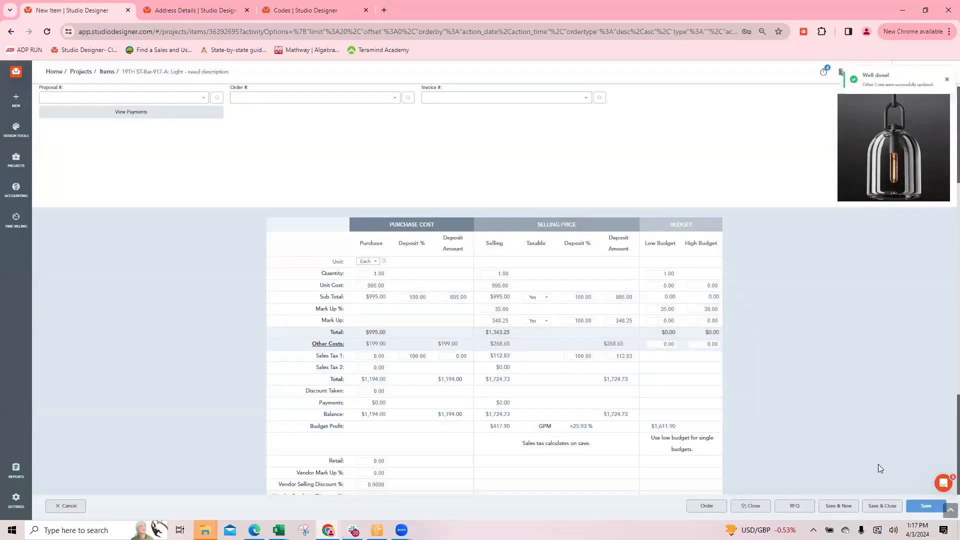
left_click(880, 506)
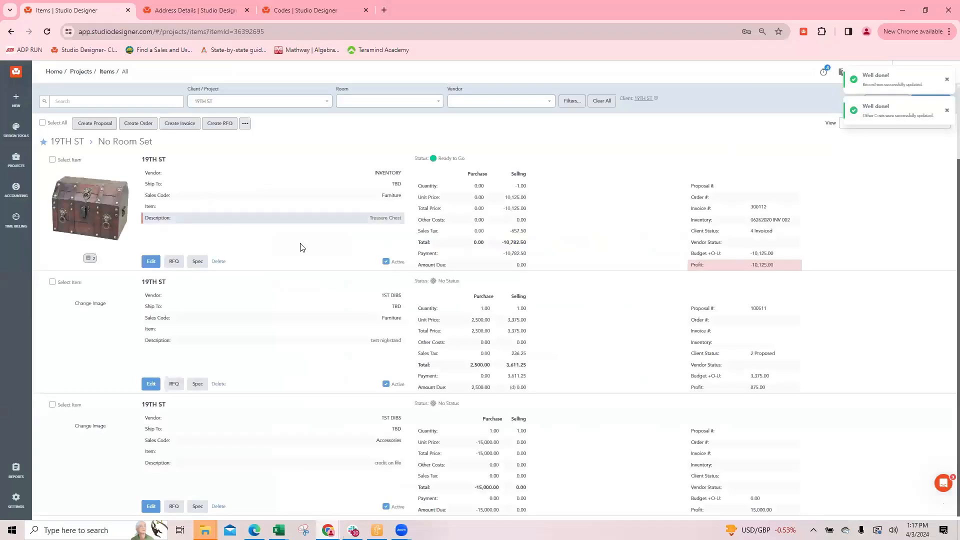
Filter the 19TH ST items by vendor 1ST DIBS and the search term "light"
left_click(484, 103)
type("1st")
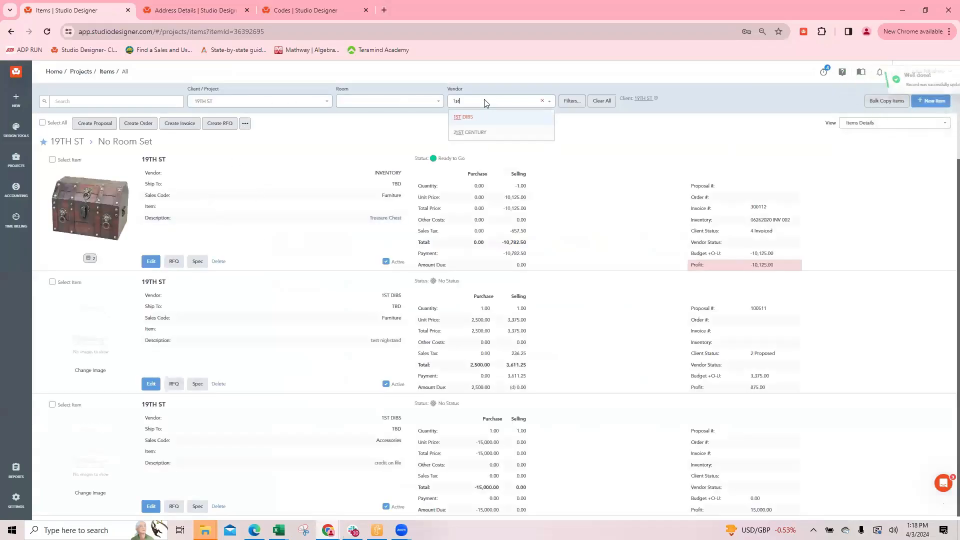
left_click(485, 117)
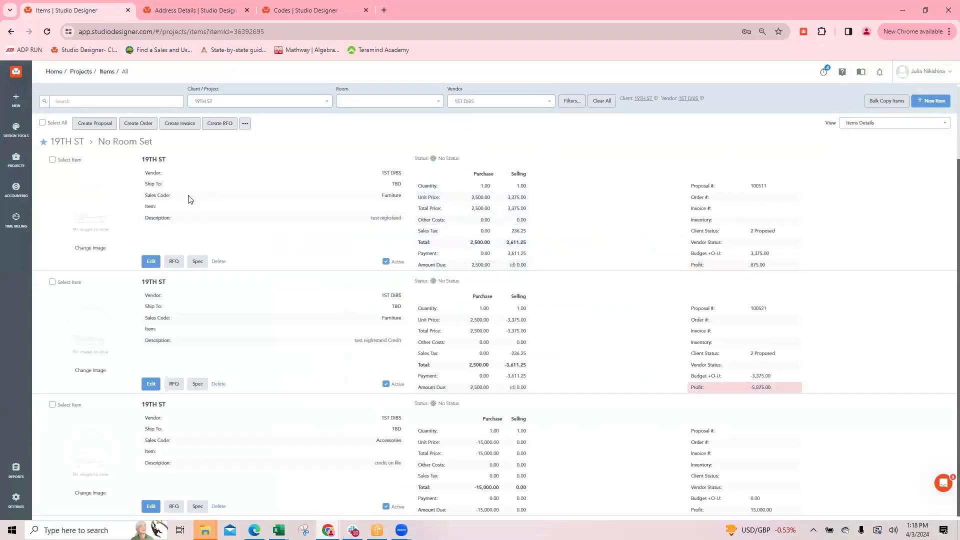
left_click(81, 102)
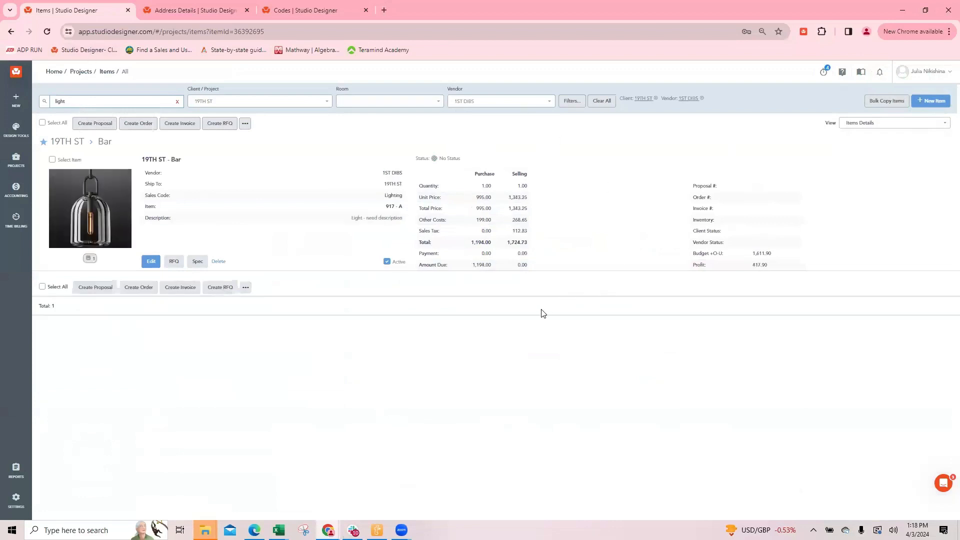
Clone the Bar light item 917 - A and clear the copy's Ship To field
left_click(151, 261)
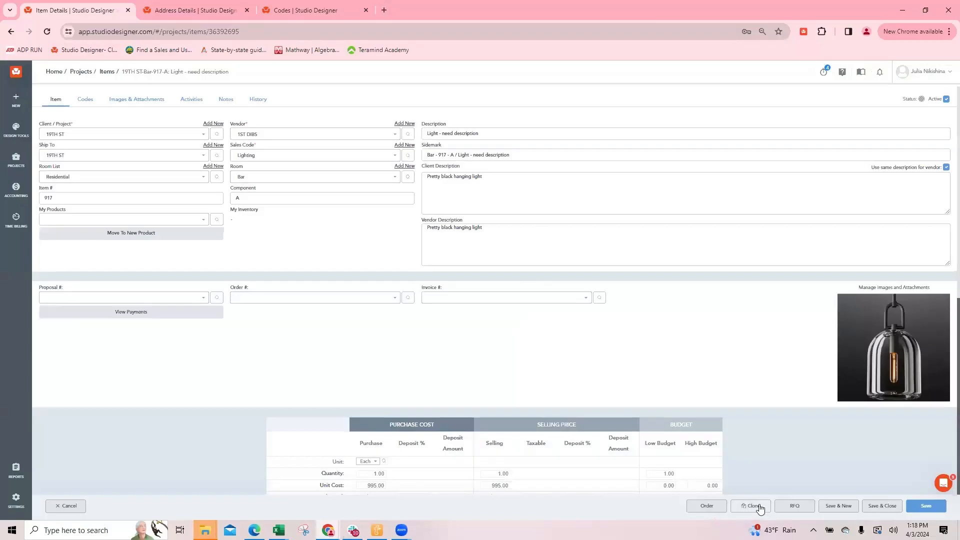
left_click(753, 506)
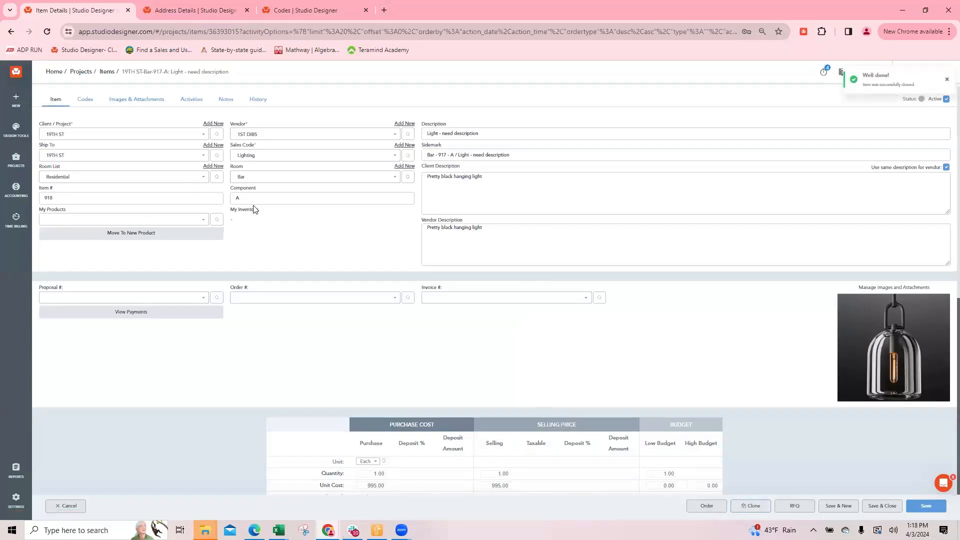
left_click(195, 155)
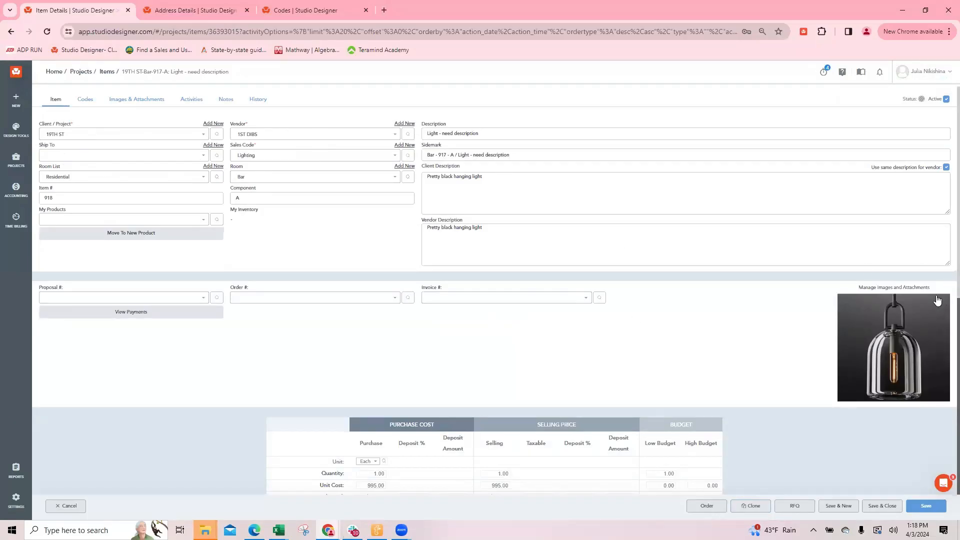
Replace the cloned item's image with a table lamp picture from the 19TH ST media library folder
left_click(127, 102)
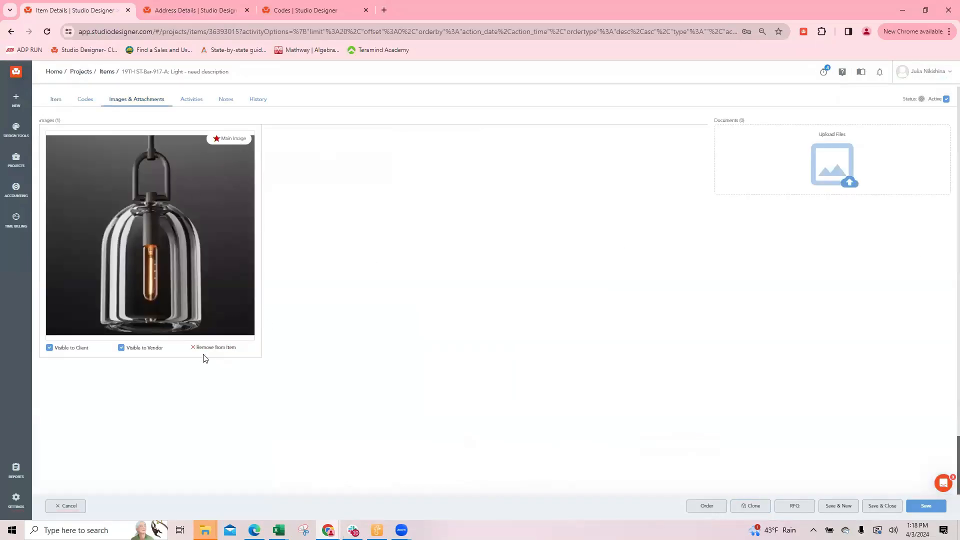
left_click(215, 348)
left_click(497, 273)
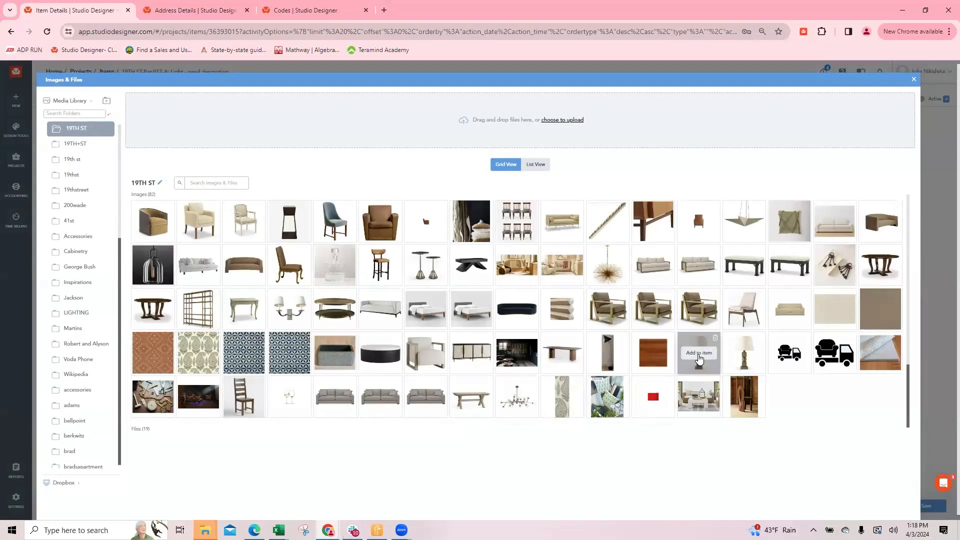
left_click(700, 354)
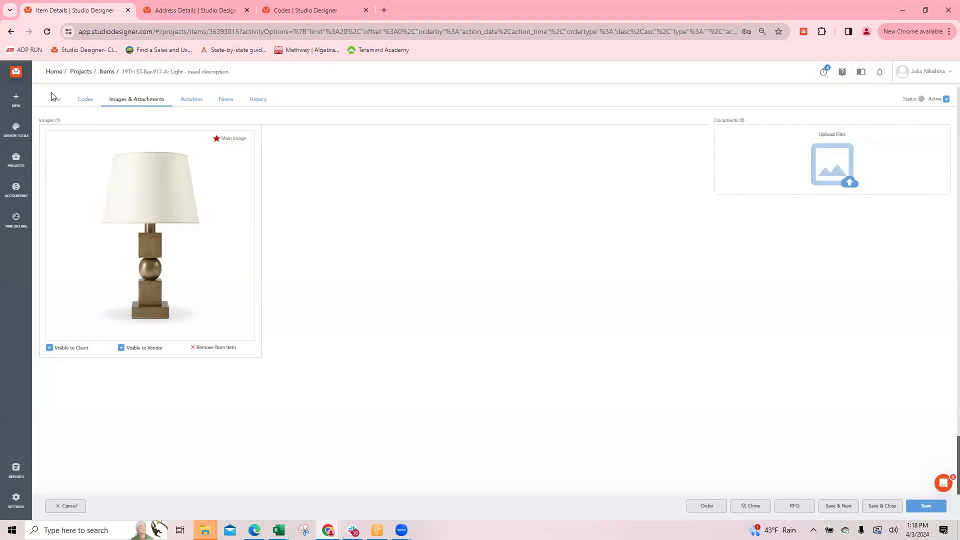
Change the cloned item's Description to "Table Lamp" and let the Sidemark update from it
left_click(54, 98)
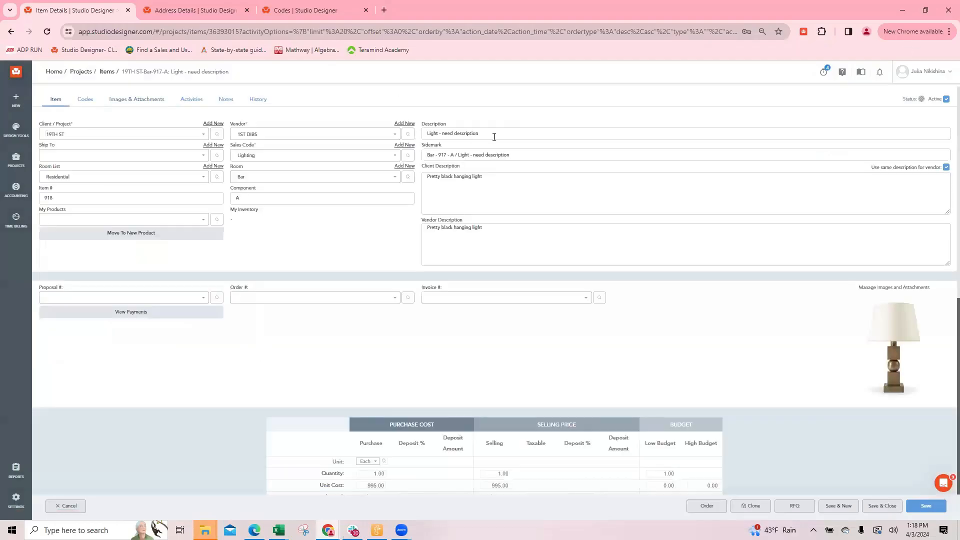
type("Table")
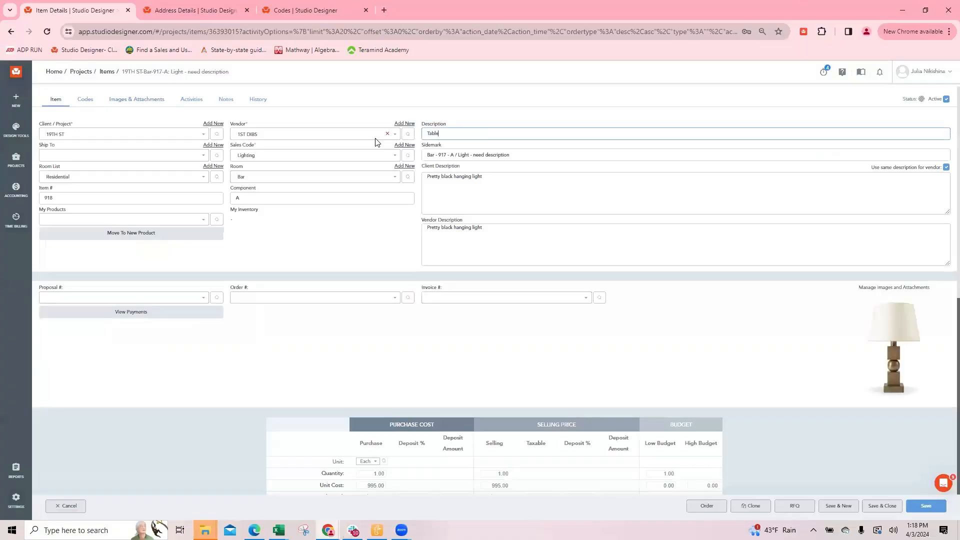
type(" Lamp")
key("Tab")
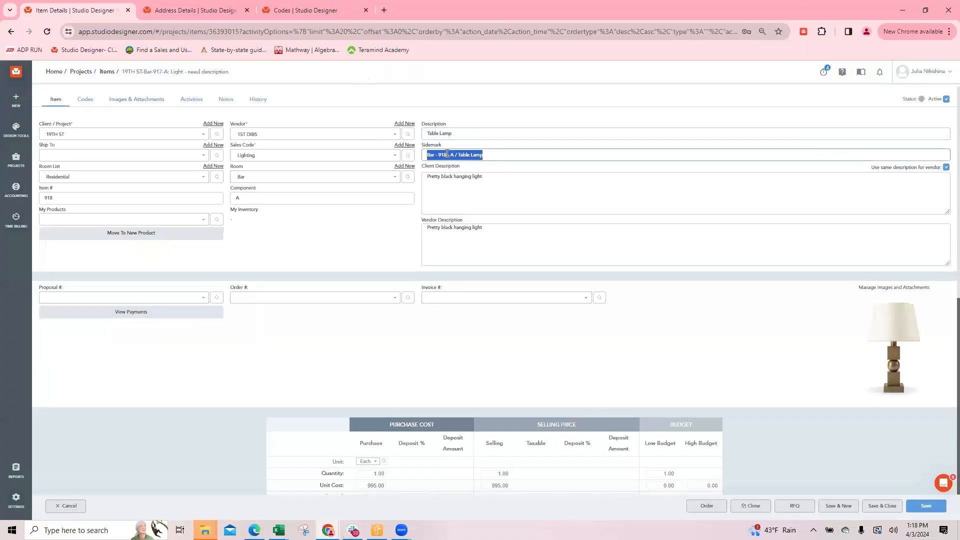
Replace the Client Description with "Wooden brown", using the same text for the vendor
left_click(500, 178)
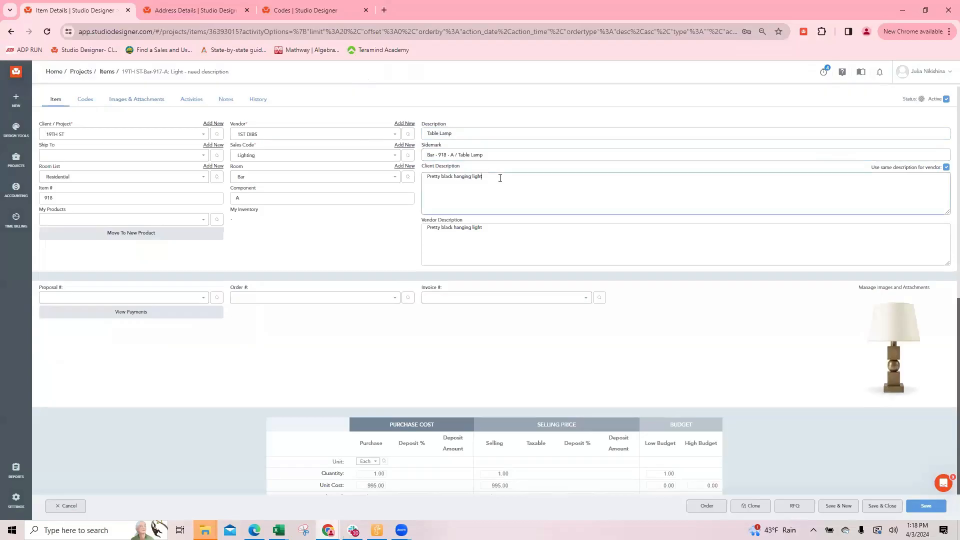
left_click_drag(496, 178, 419, 180)
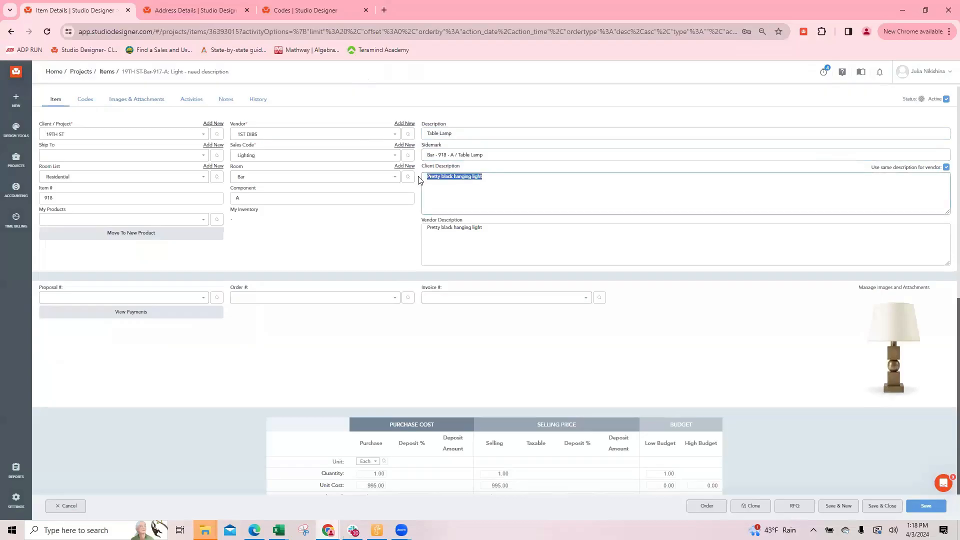
type("Wood")
left_click_drag(490, 177, 427, 173)
left_click(562, 248)
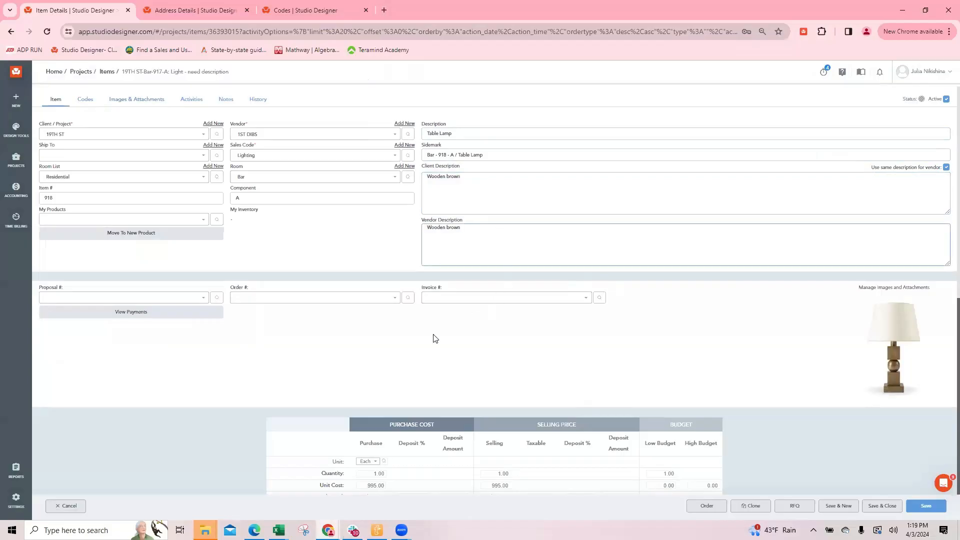
Turn off the shared vendor description and append "SKU 98545654" and "Please don't break" to the Vendor Description
scroll(500, 315, "down", 1)
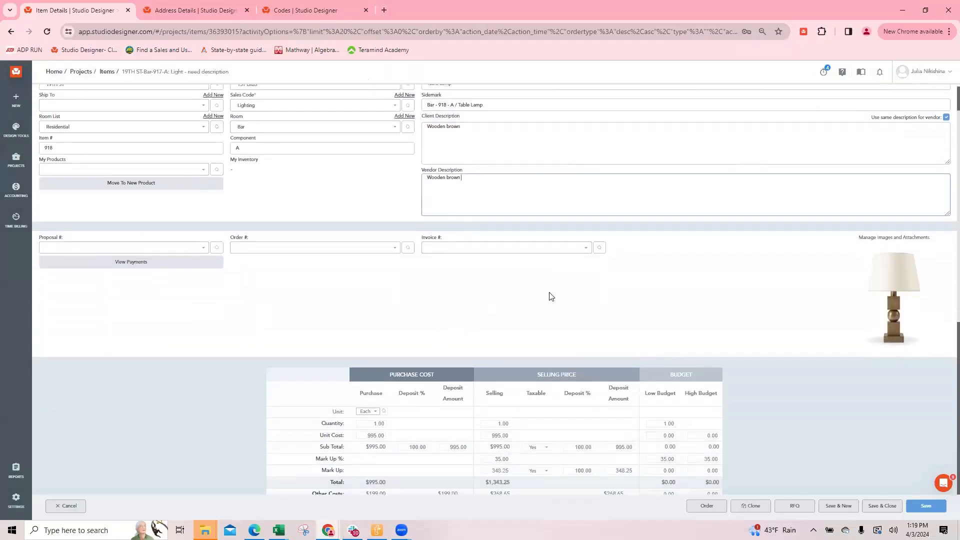
left_click(946, 118)
key("BackSpace")
type("'t break")
Add "Freight forthcoming" to the Client Description, and save and close the table lamp item
left_click(449, 137)
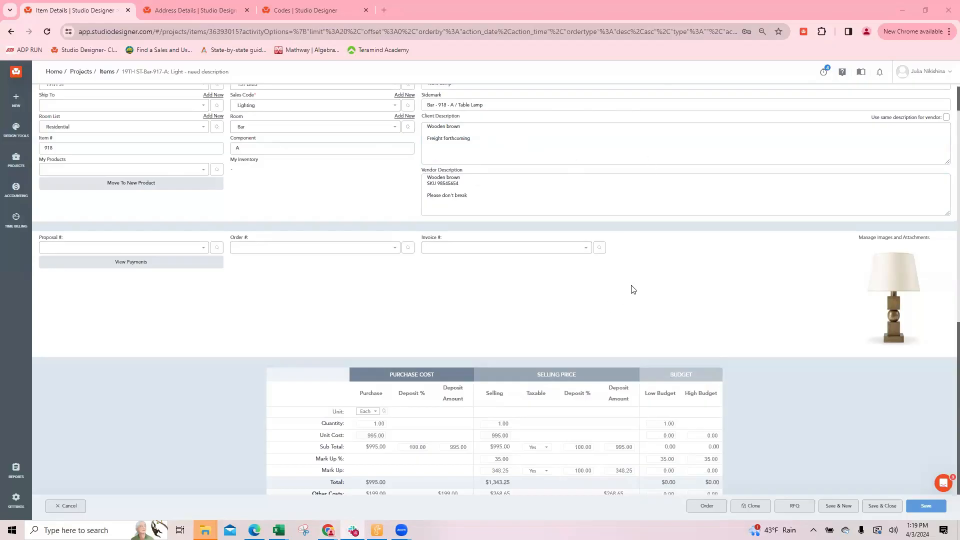
scroll(690, 259, "down", 6)
left_click(882, 506)
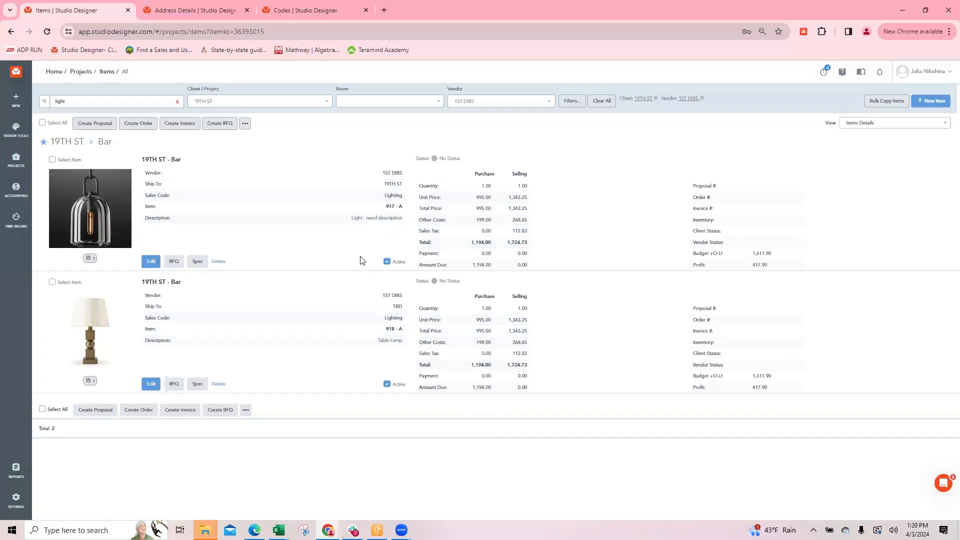
Select both the hanging light and the table lamp and switch the item view to Items List
left_click(52, 160)
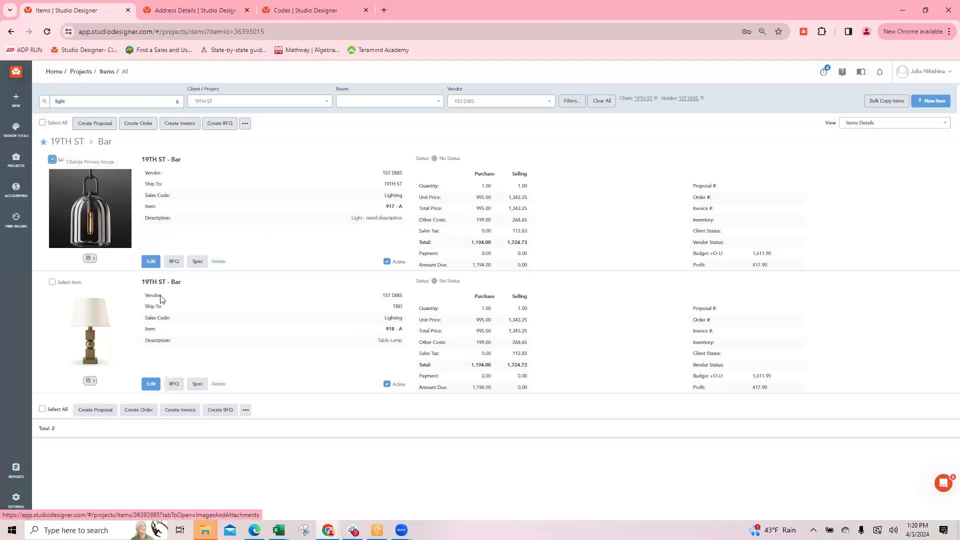
left_click(53, 283)
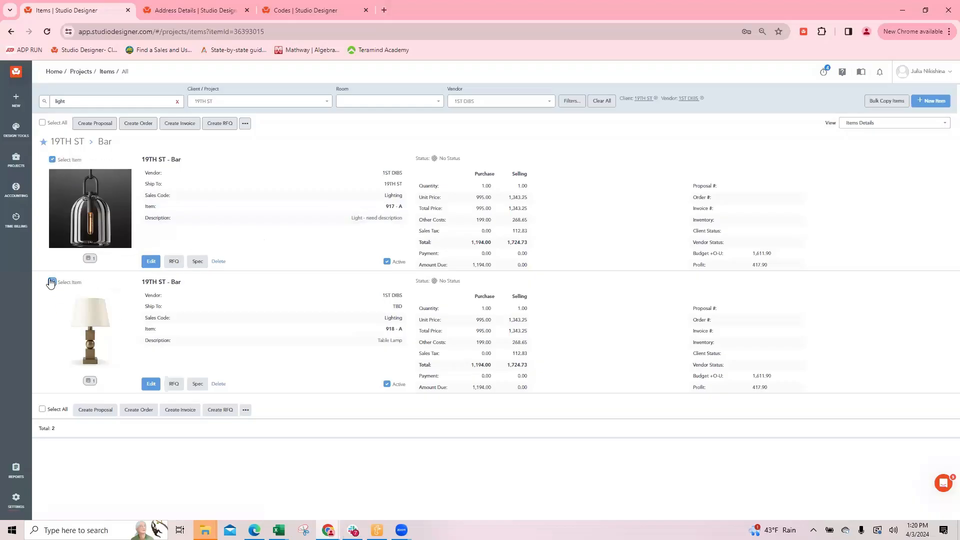
left_click(871, 123)
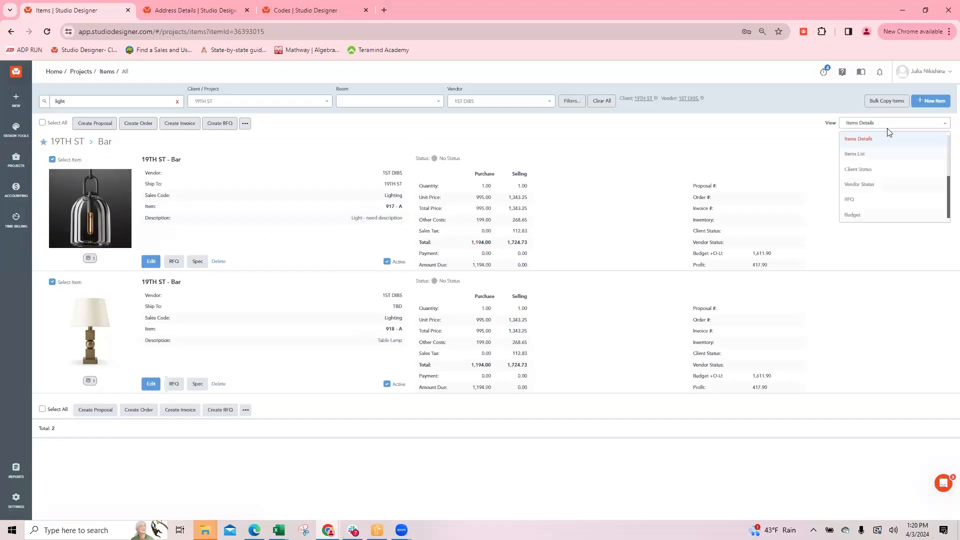
left_click(858, 157)
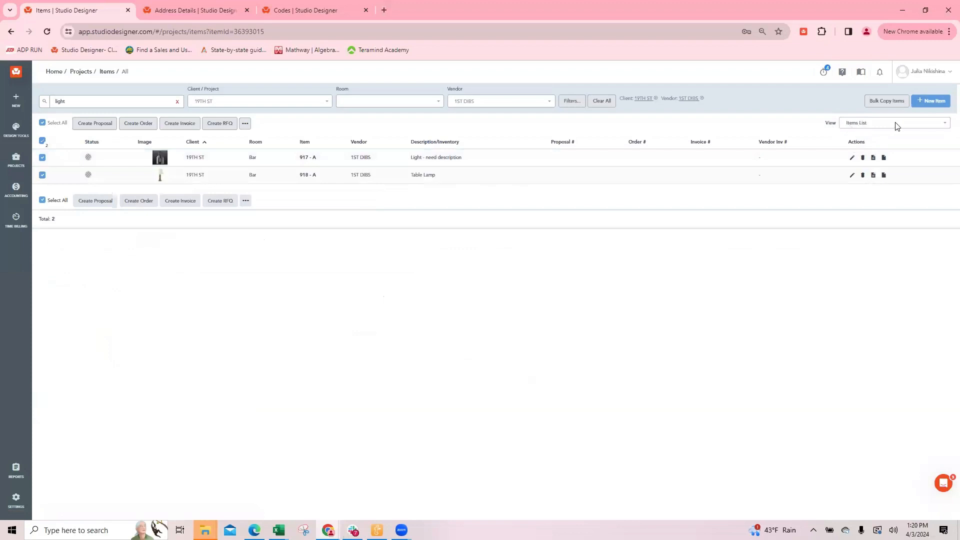
Clear the item selection and the search term, and show more items per page
mouse_move(161, 170)
left_click(42, 123)
left_click(177, 101)
left_click(927, 489)
left_click(930, 474)
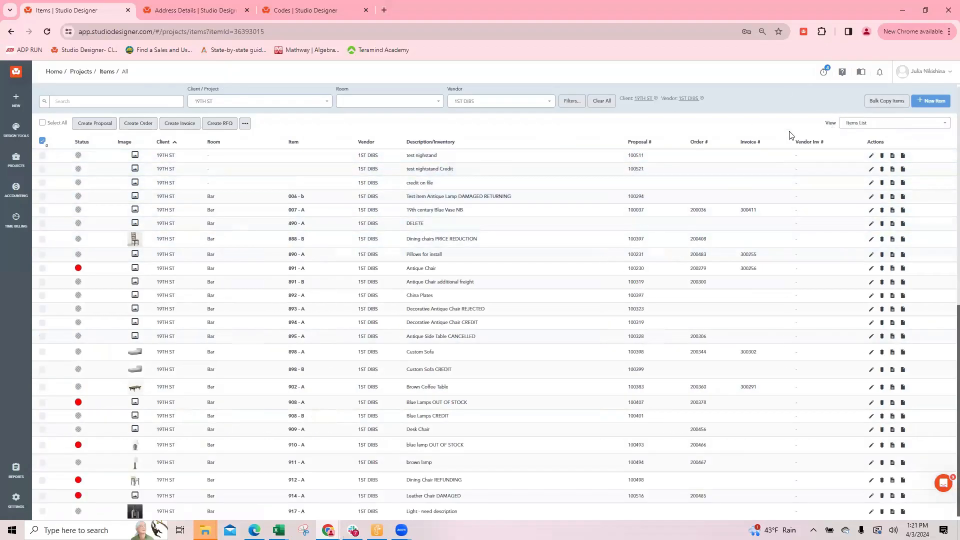
Sort the 19TH ST item list by invoice number and look through the items without an invoice
left_click(747, 144)
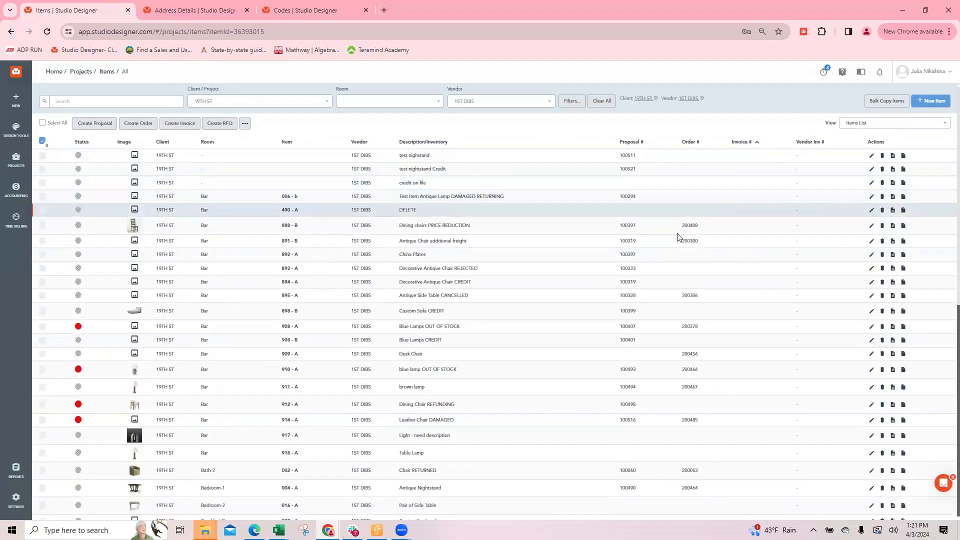
scroll(700, 320, "down", 7)
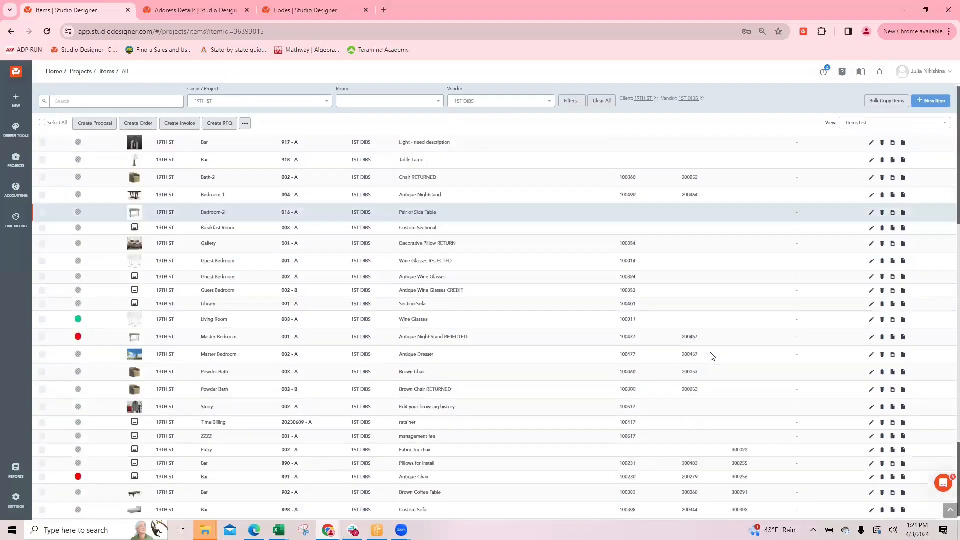
scroll(631, 318, "up", 7)
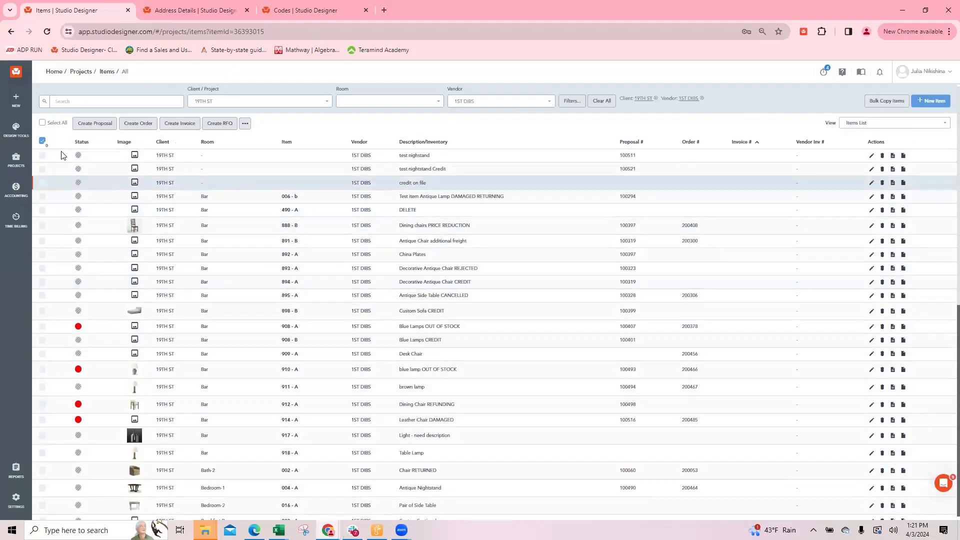
left_click(43, 156)
left_click(43, 169)
left_click(43, 183)
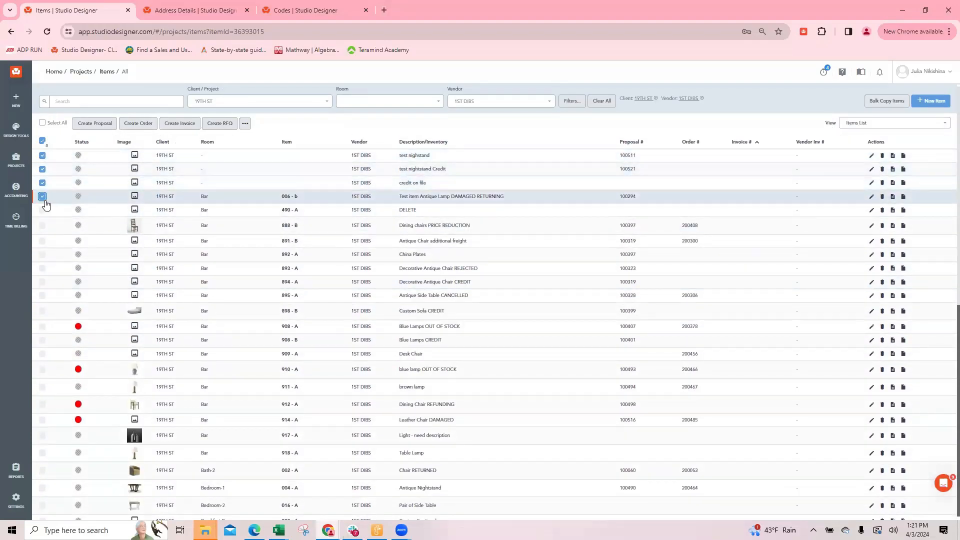
left_click(43, 197)
left_click(43, 210)
left_click(43, 225)
left_click(43, 241)
left_click(43, 254)
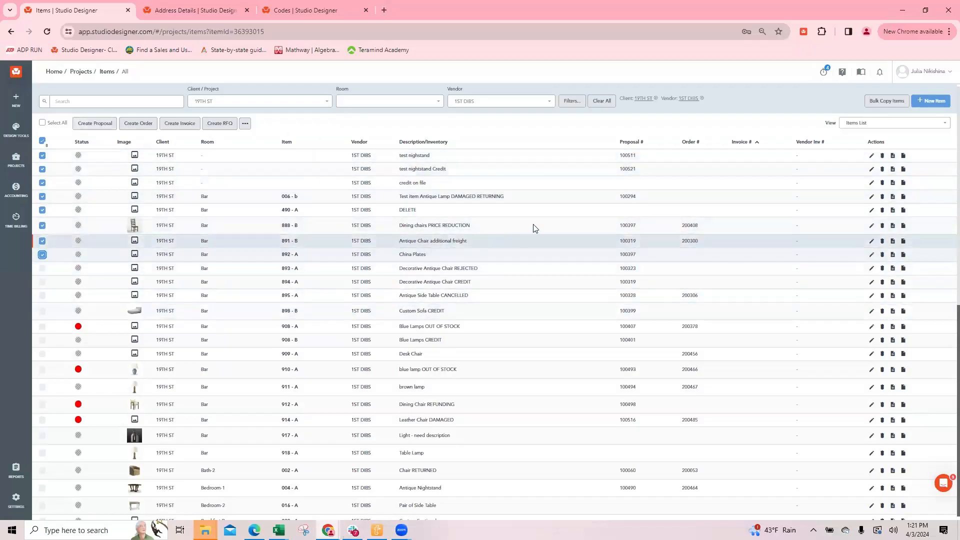
left_click(42, 123)
left_click(42, 124)
left_click(870, 124)
Search the items for "light" and create a proposal from the hanging light 917-A and the table lamp 918-A
left_click(126, 99)
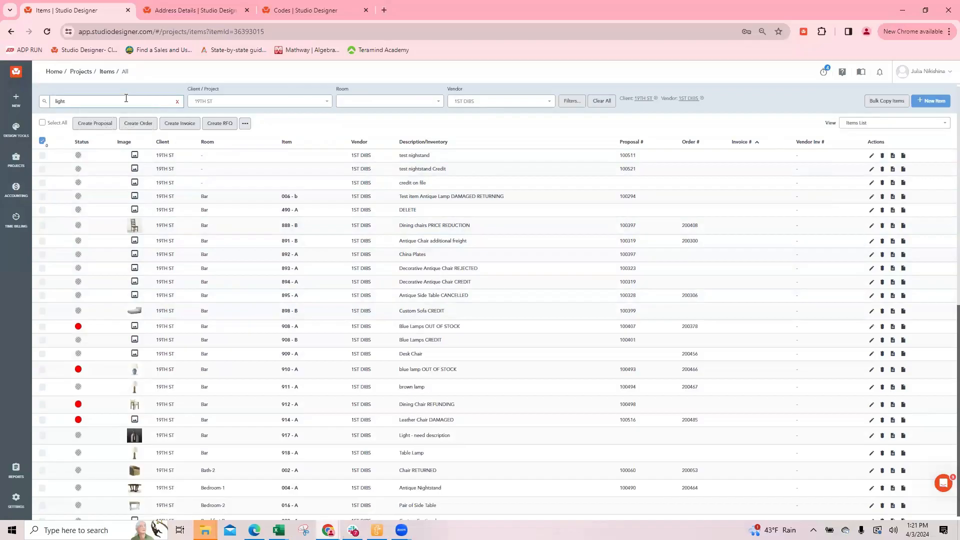
key("Return")
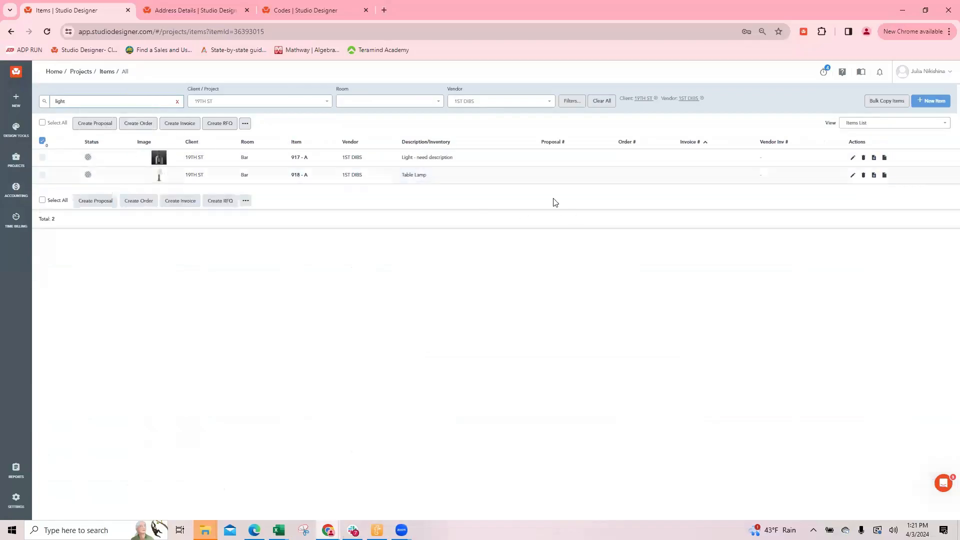
left_click(42, 158)
left_click(42, 175)
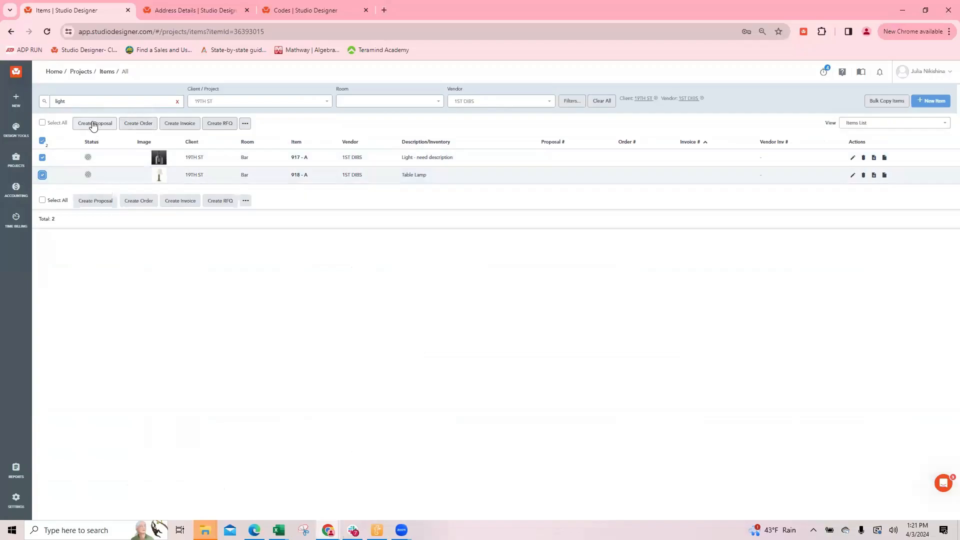
left_click(97, 124)
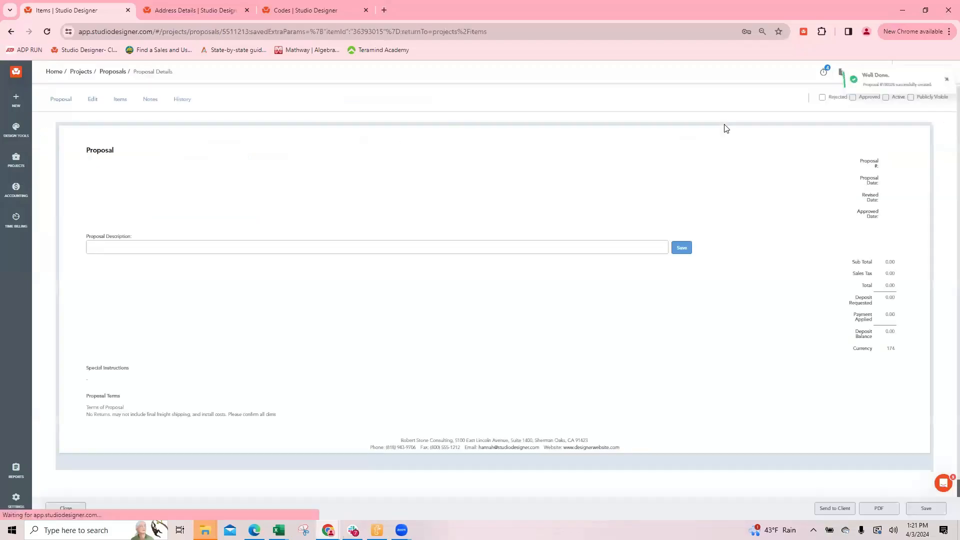
scroll(535, 178, "down", 4)
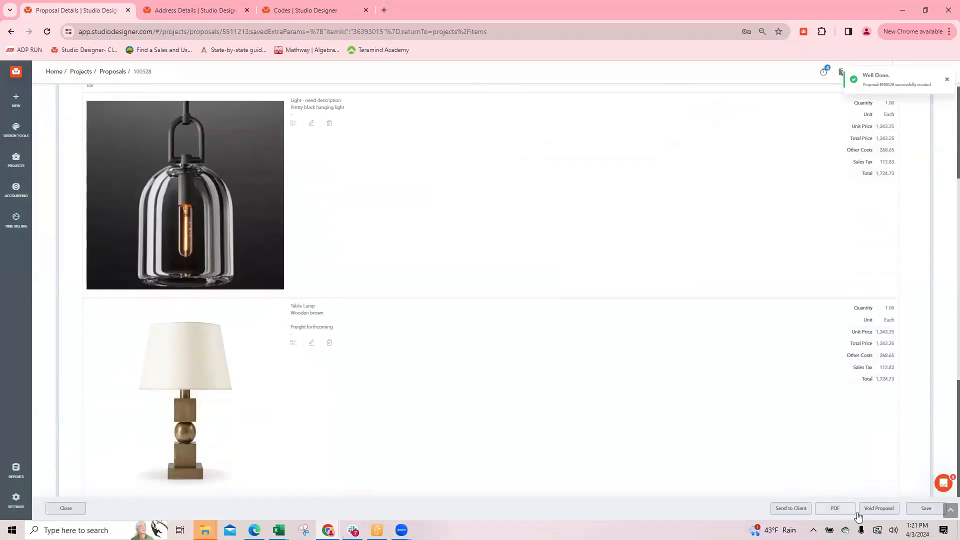
Open the proposal's PDF settings and set the theme to "1020 02 - Proposal Image Left"
left_click(834, 508)
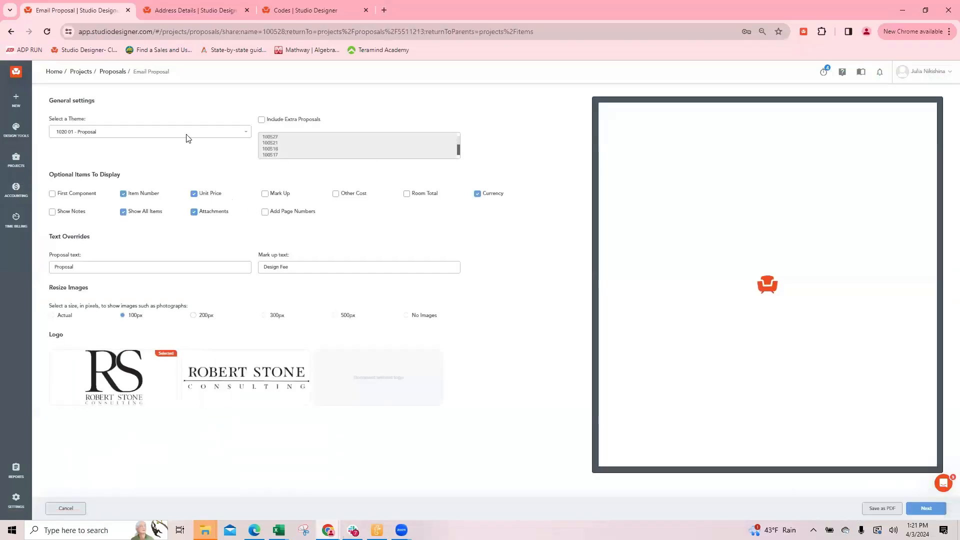
left_click(97, 133)
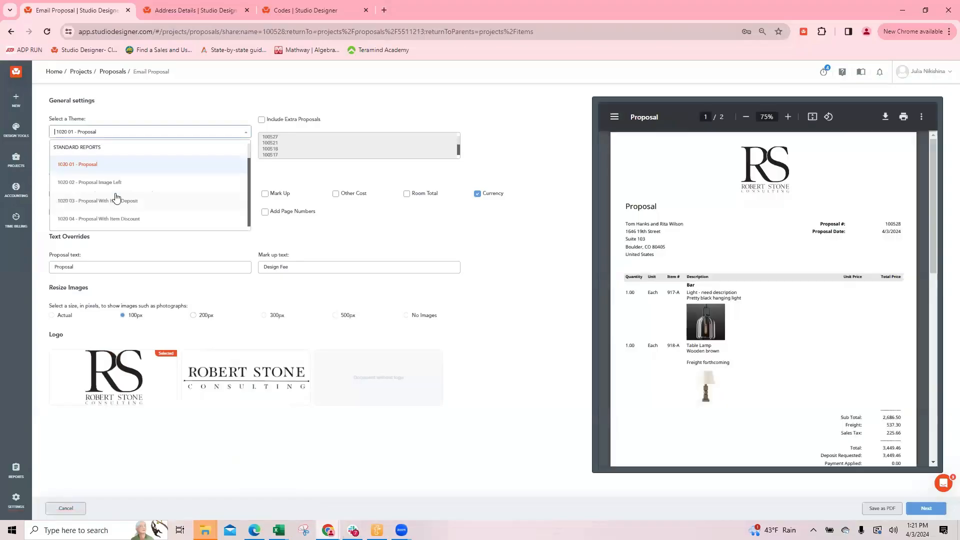
left_click(111, 183)
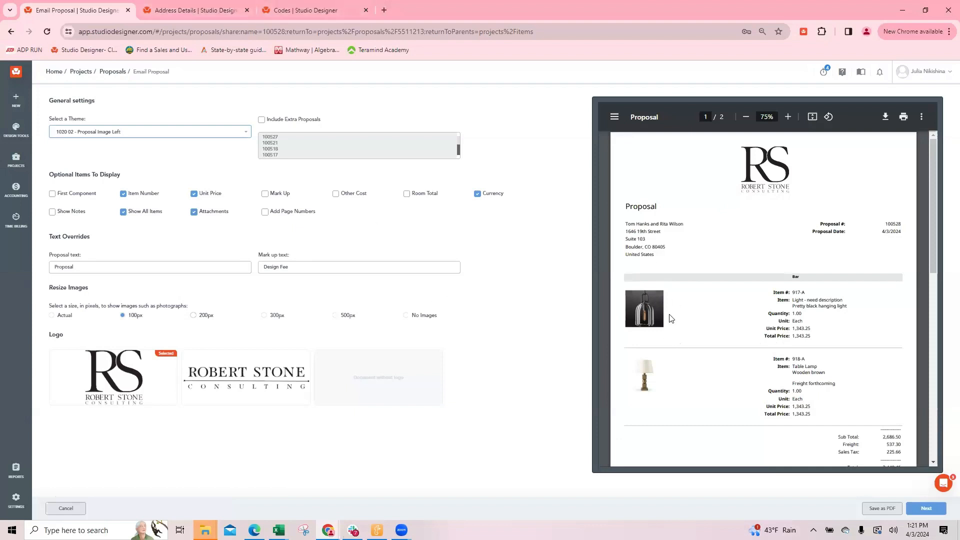
In the address details browser tab, open the My Company settings and review Codes and the Copy Sent Documents section of Report Defaults
left_click(209, 13)
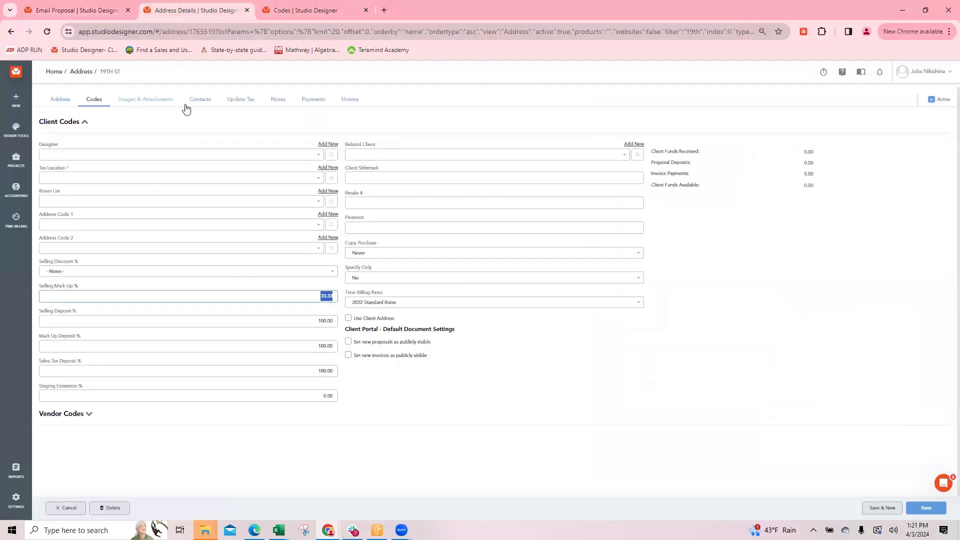
left_click(16, 499)
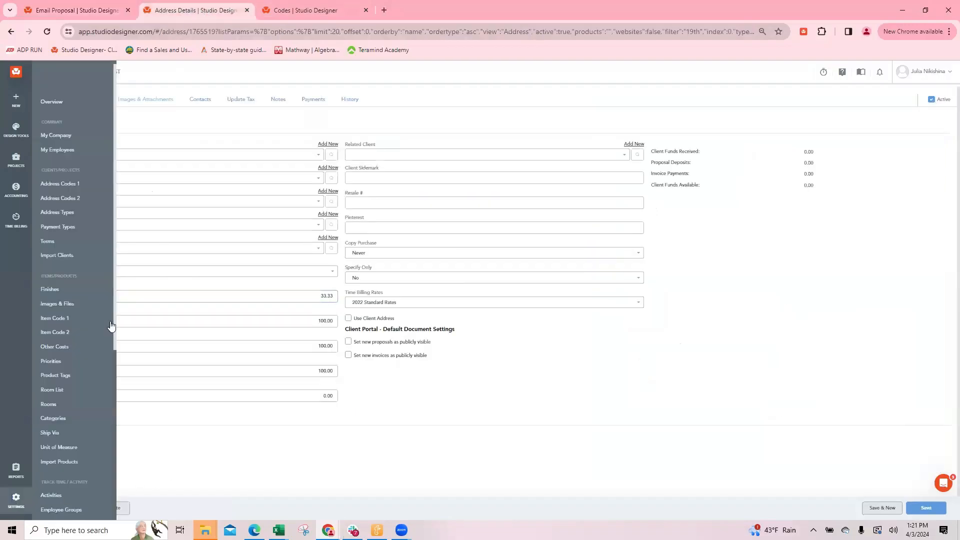
left_click(56, 145)
left_click(71, 128)
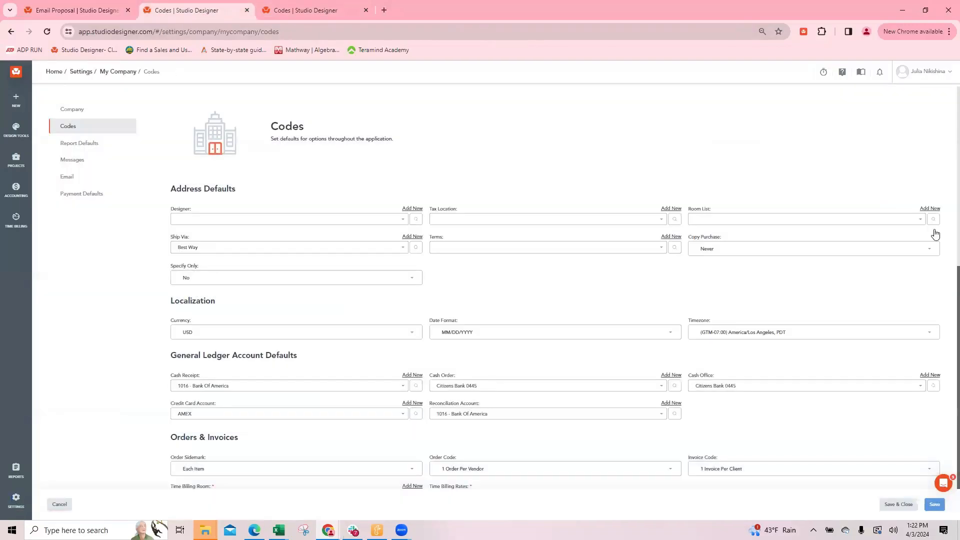
scroll(455, 325, "down", 2)
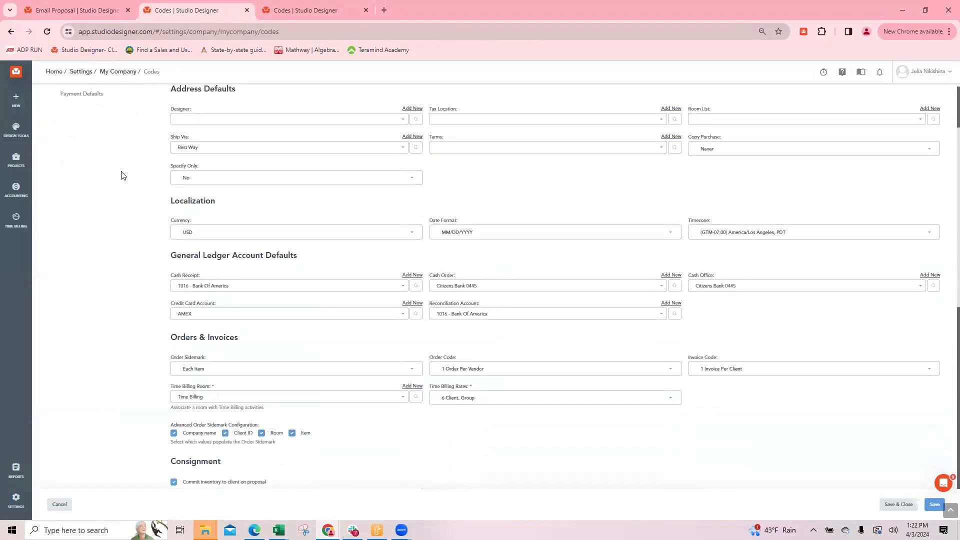
scroll(121, 171, "up", 2)
left_click(78, 144)
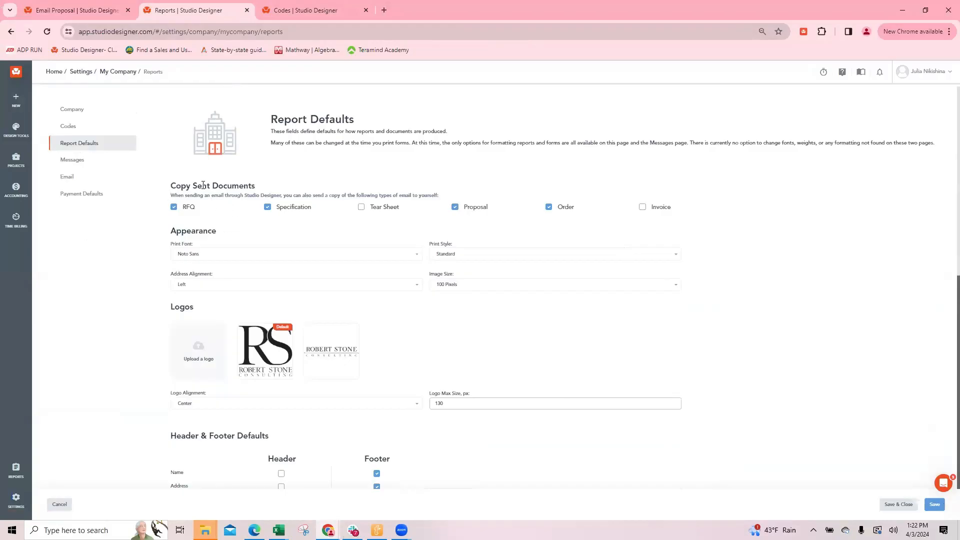
left_click_drag(183, 186, 279, 189)
Check the proposal preview's items and totals against the Reports and Client Portal Options in Report Defaults
left_click(79, 10)
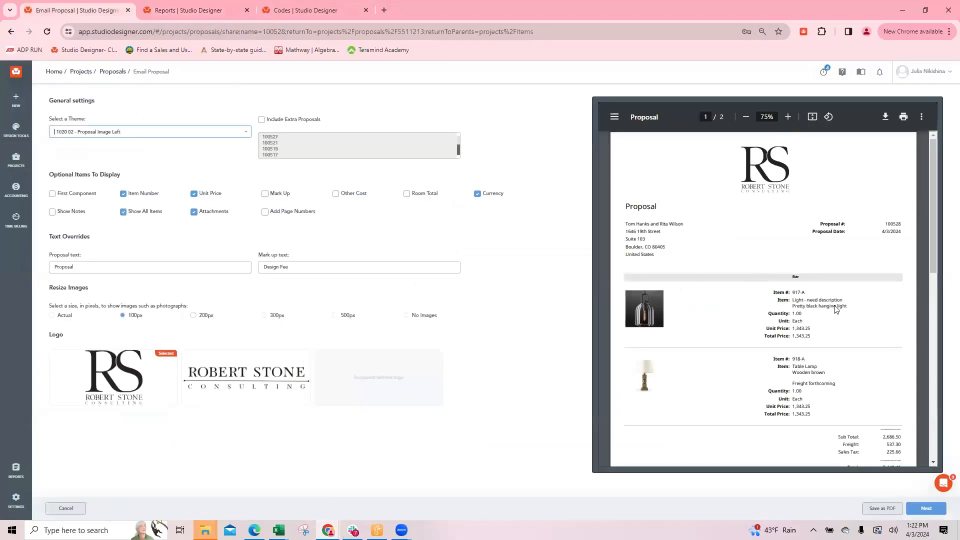
scroll(829, 341, "down", 1)
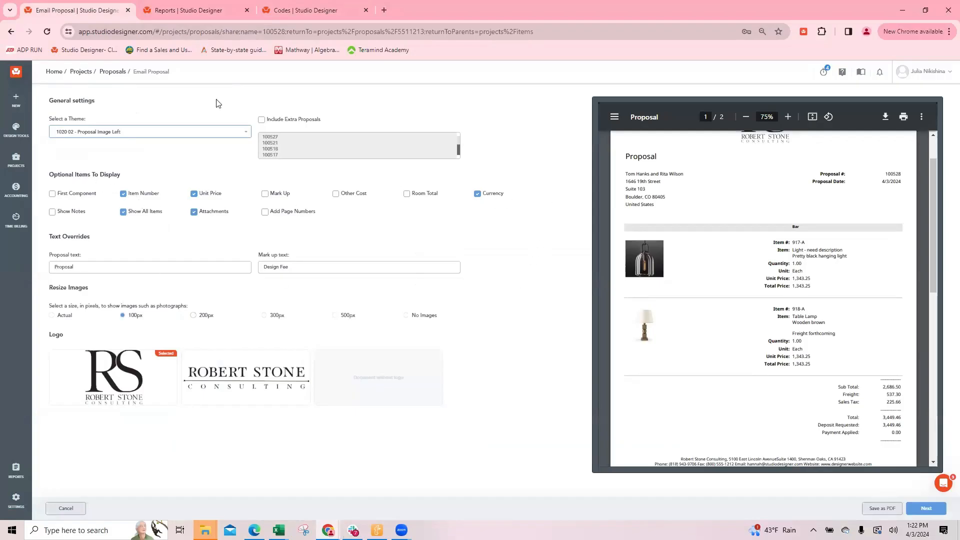
left_click(181, 10)
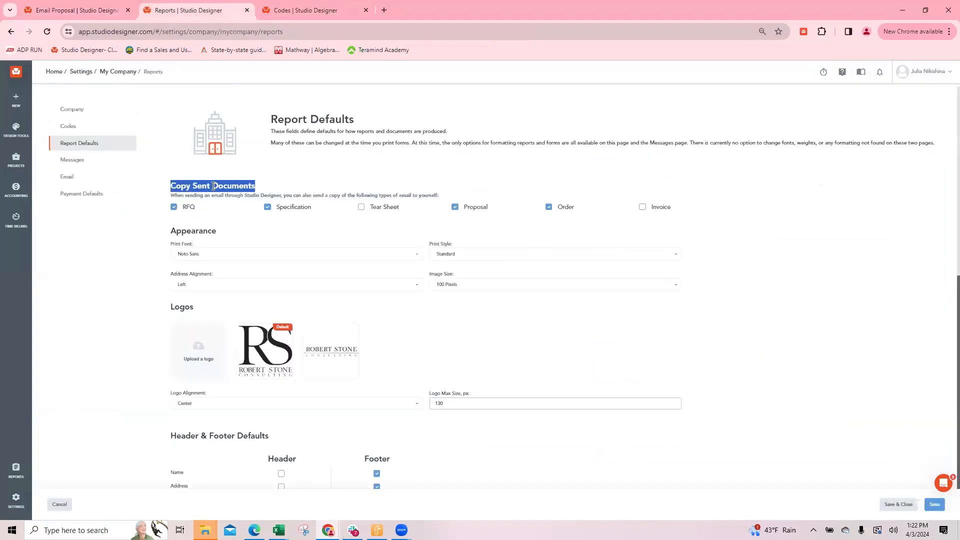
left_click(120, 194)
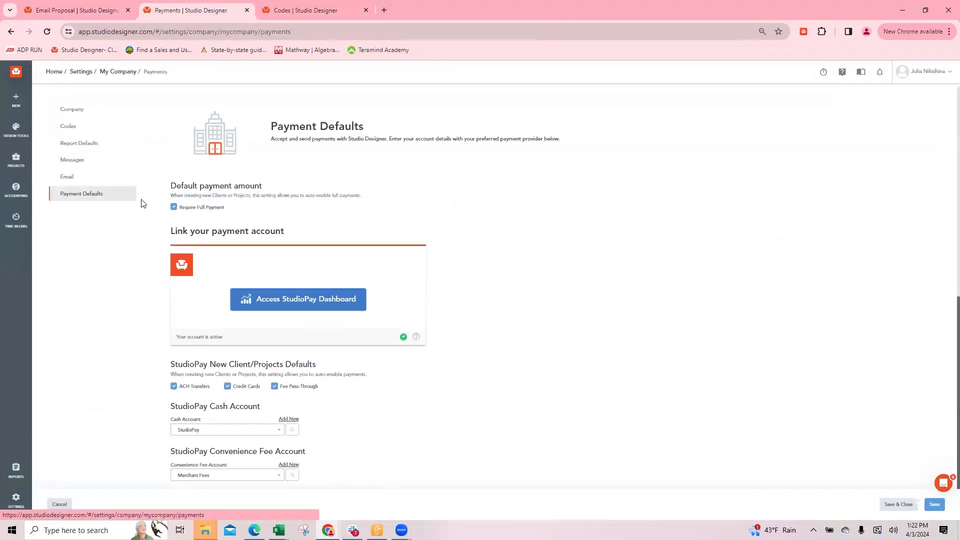
left_click(79, 144)
scroll(338, 259, "down", 10)
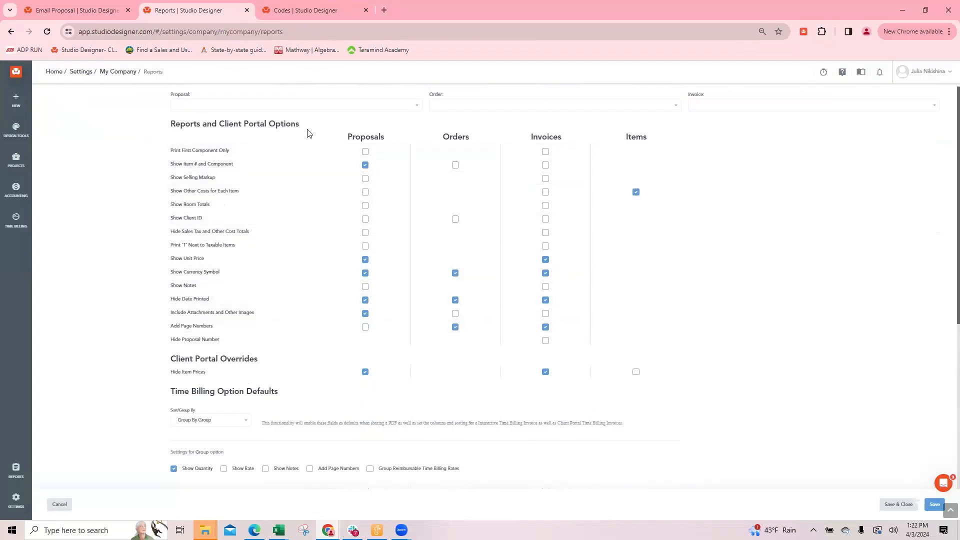
Review the proposal preview from its header through the totals to the Pay Now link and terms
left_click(82, 11)
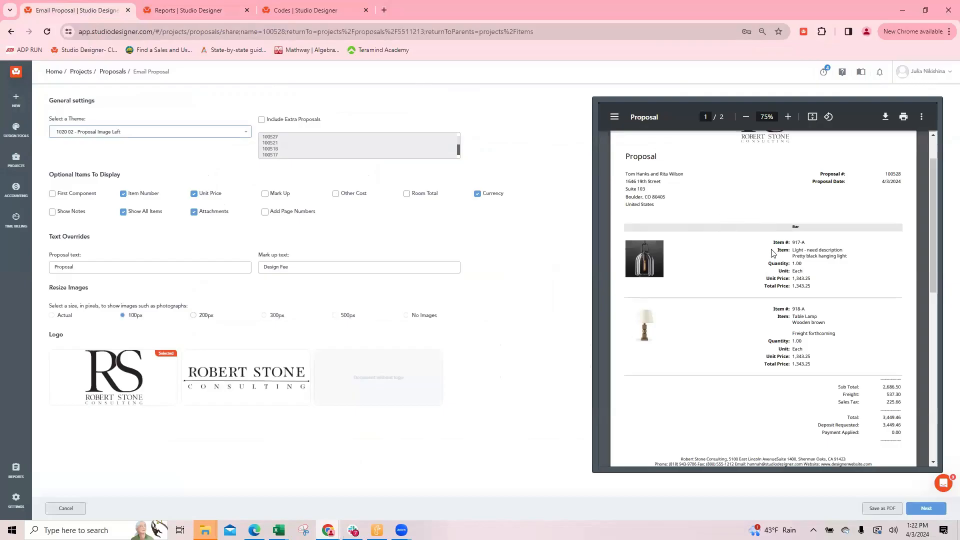
scroll(743, 256, "up", 1)
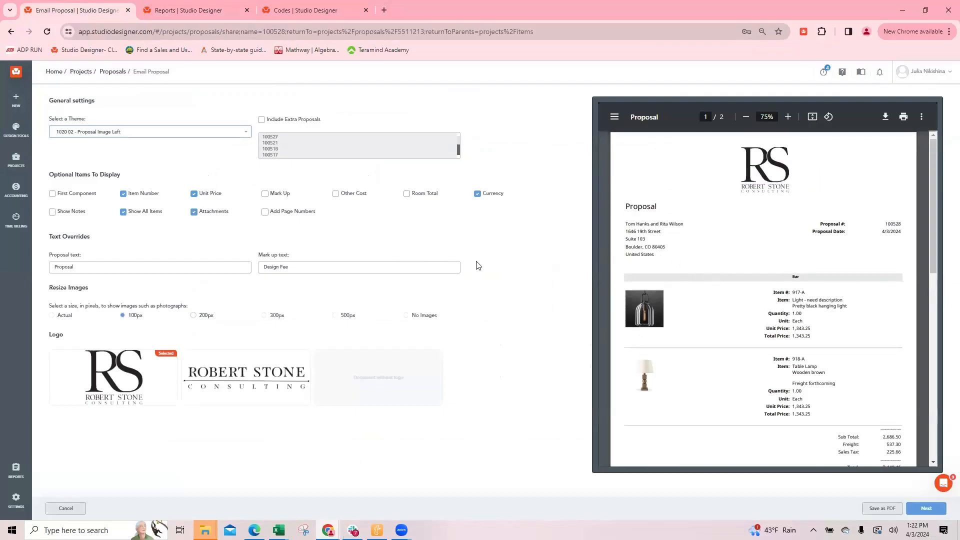
scroll(870, 340, "down", 4)
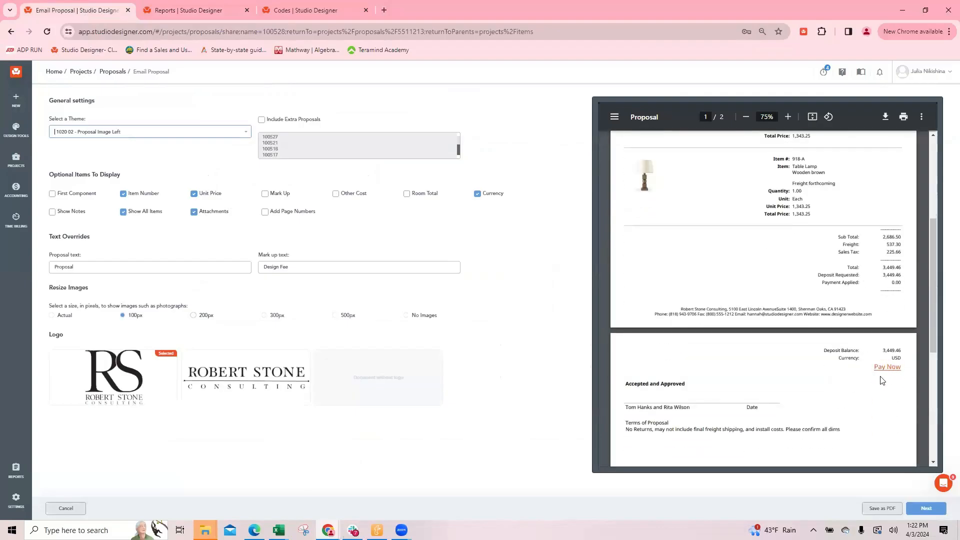
Reopen the My Company settings and view the Payment Defaults
left_click(165, 9)
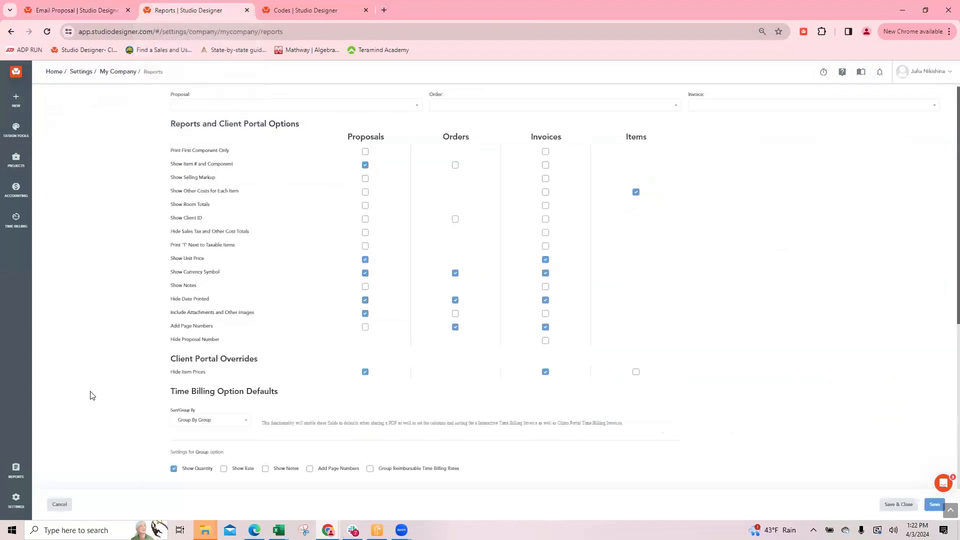
mouse_move(16, 500)
left_click(65, 133)
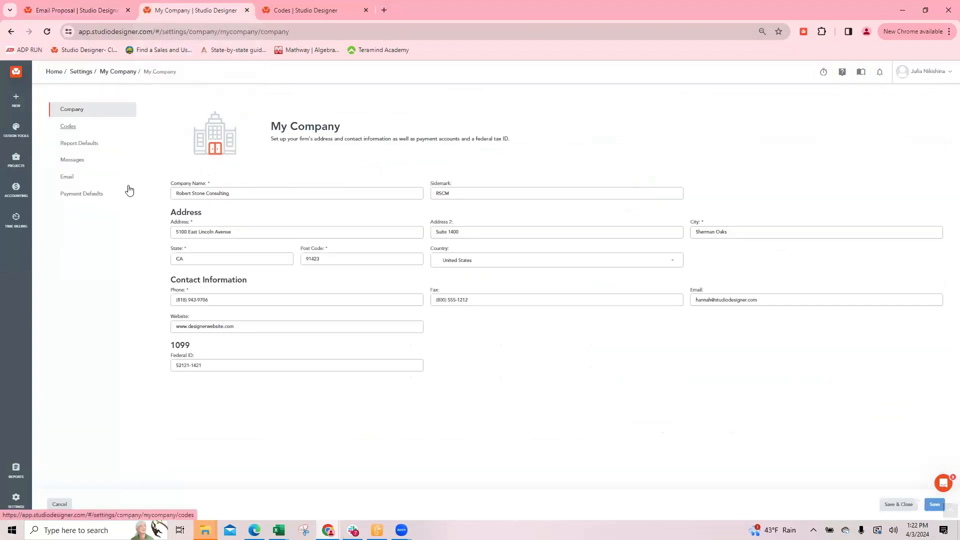
left_click(85, 194)
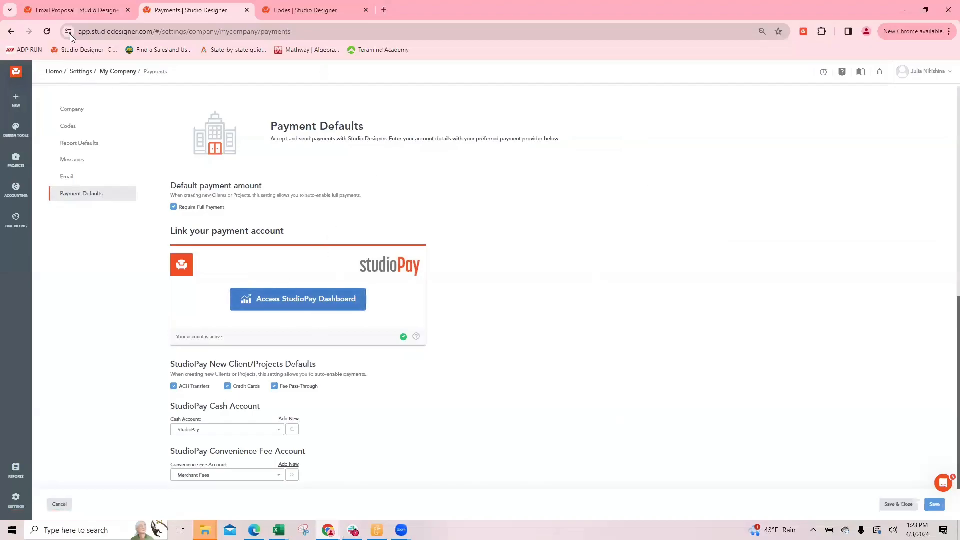
Return to the proposal preview and examine its item pricing, deposit request and approval section
left_click(76, 11)
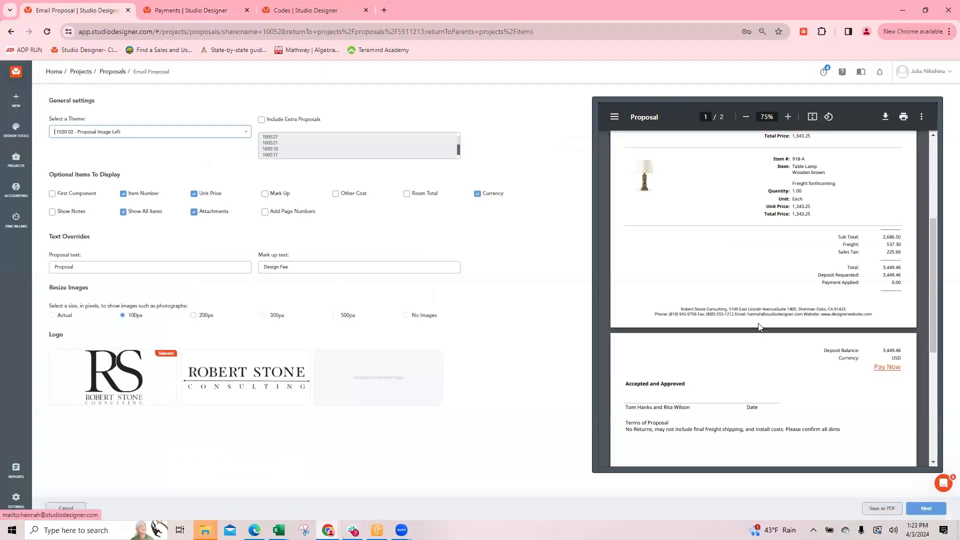
scroll(707, 300, "up", 3)
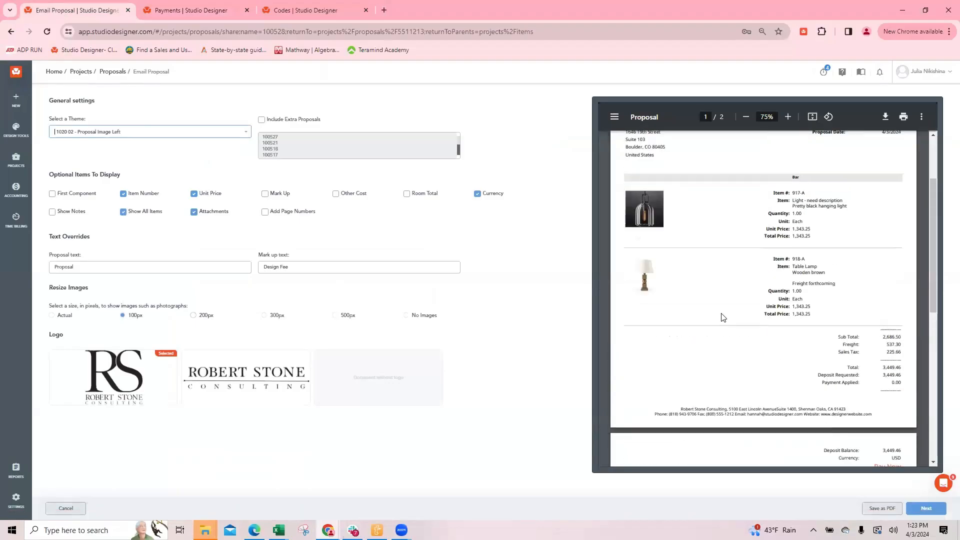
scroll(748, 350, "down", 5)
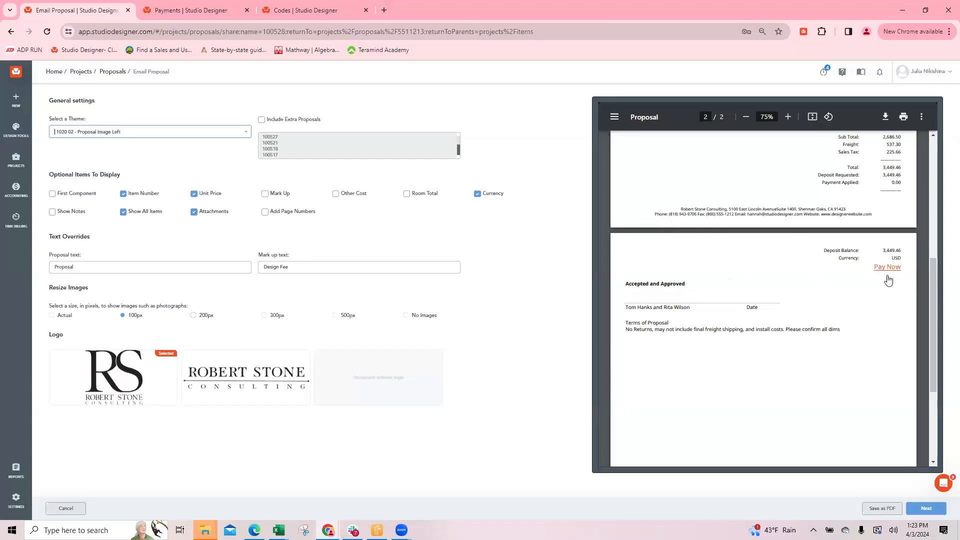
Review the StudioPay options in Payment Defaults and highlight the Require Full Payment label under Default payment amount
left_click(177, 11)
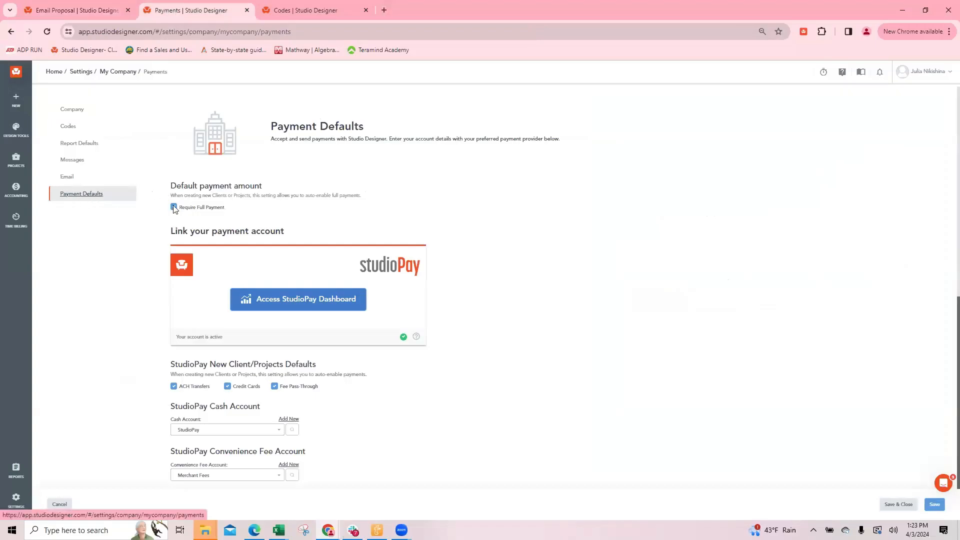
scroll(370, 322, "down", 2)
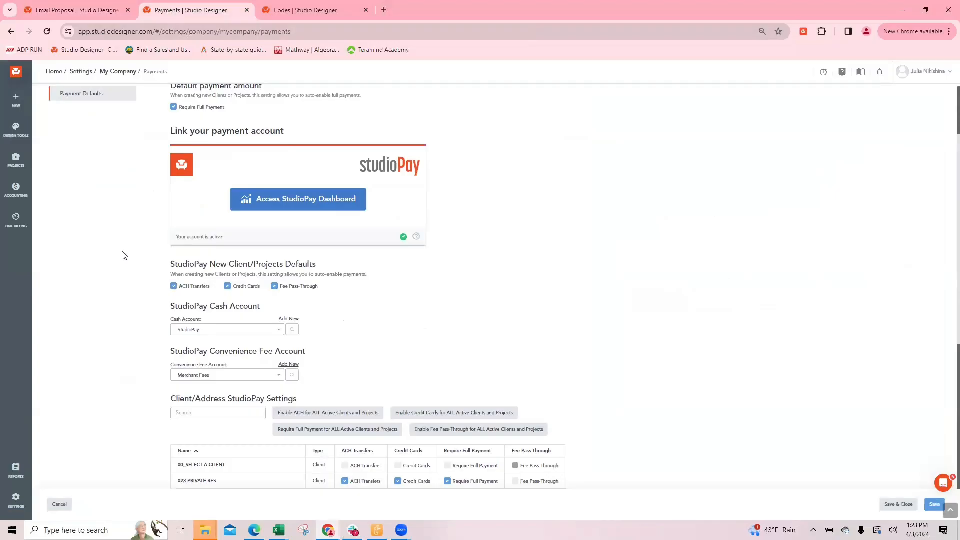
scroll(210, 127, "up", 1)
left_click_drag(227, 157, 169, 168)
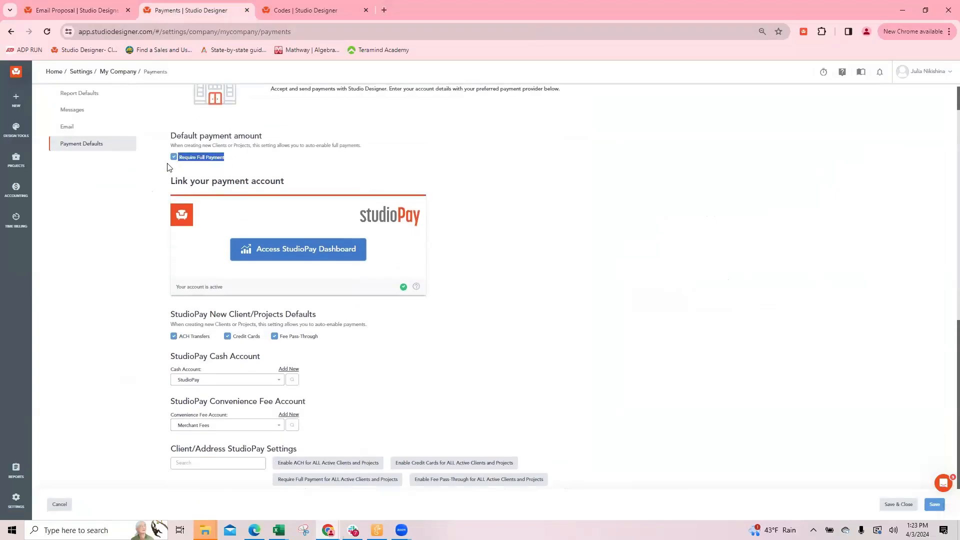
Find the 19TH ST project's address record and view its online payment settings
left_click(233, 175)
left_click(296, 10)
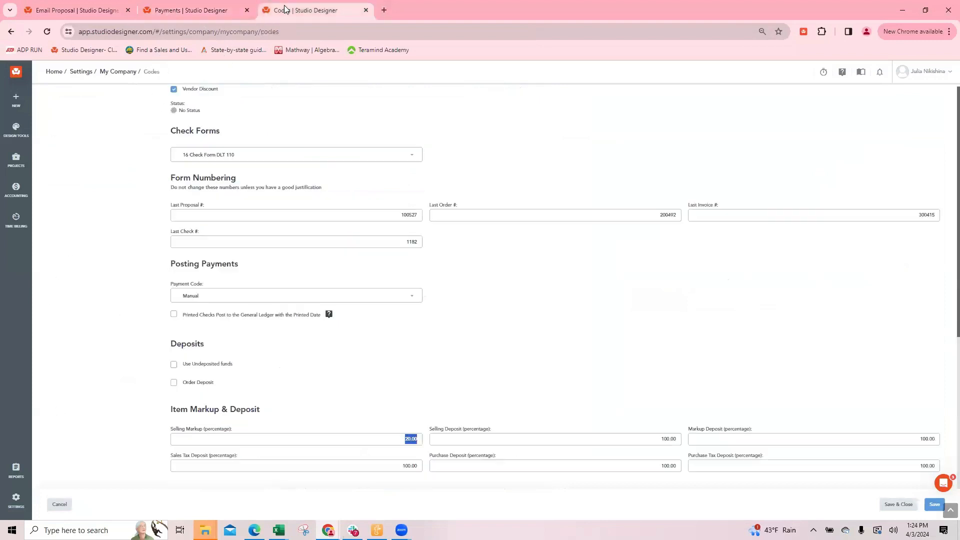
left_click(26, 134)
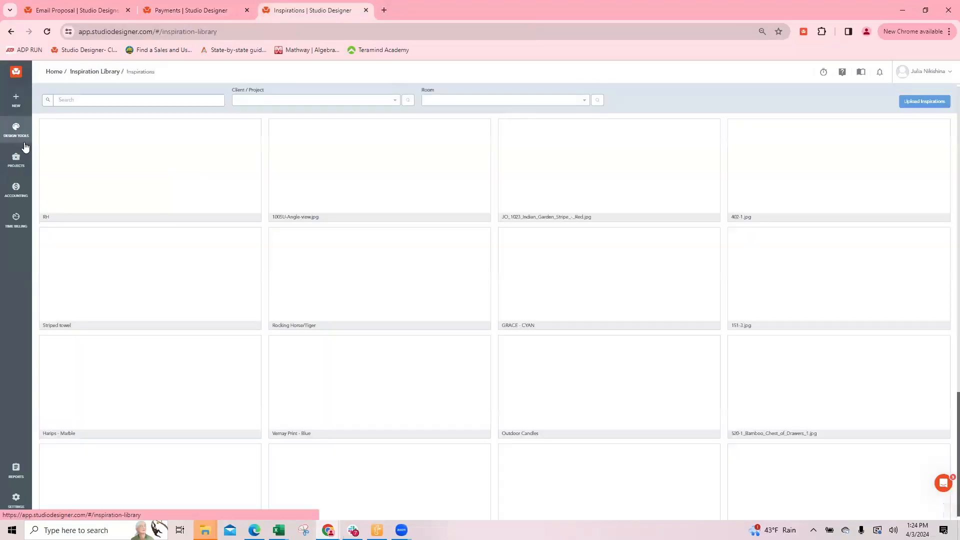
mouse_move(16, 157)
left_click(60, 155)
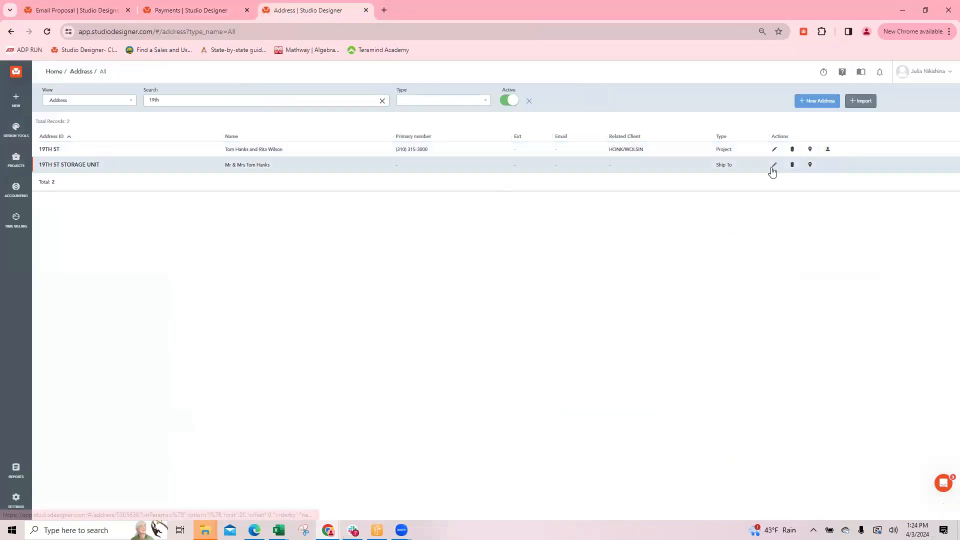
left_click(774, 149)
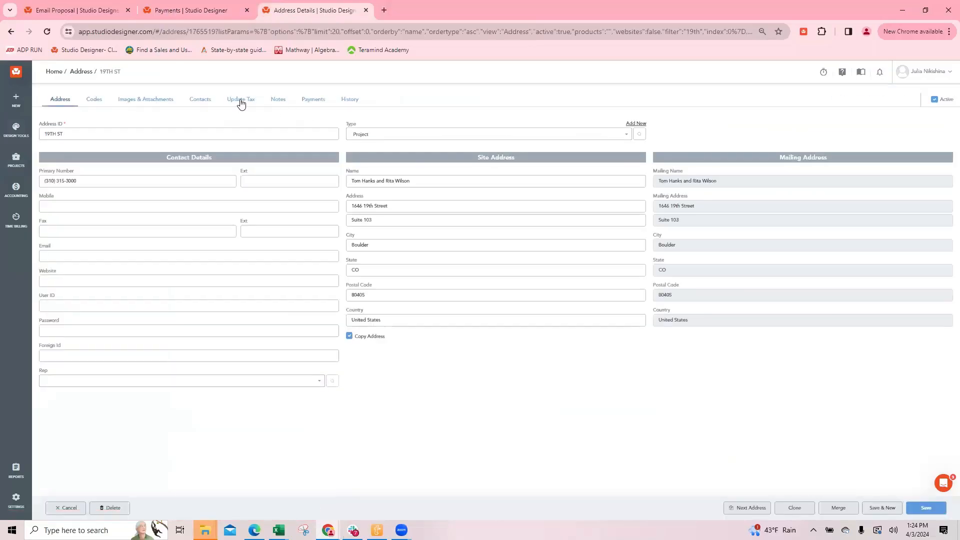
left_click(307, 100)
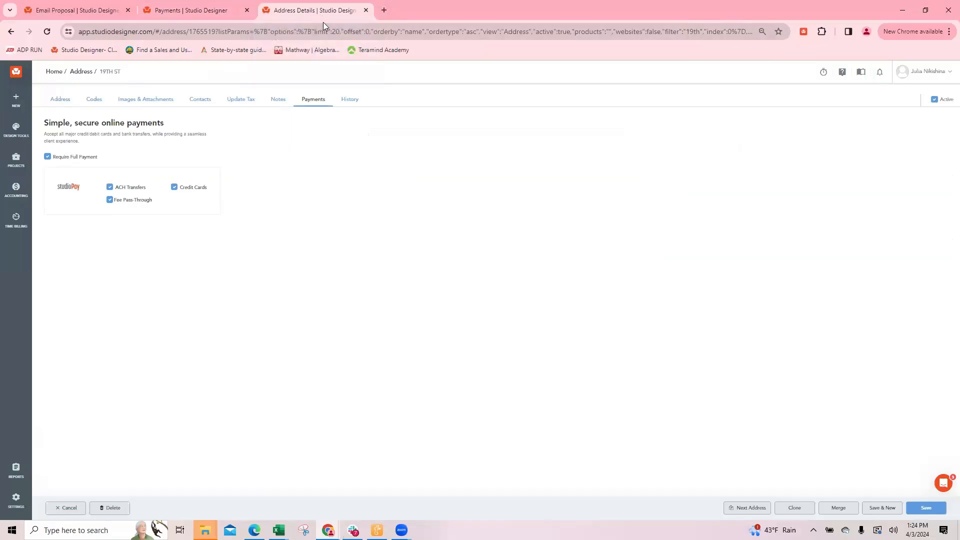
Compare the proposal preview's requested deposit with the company Payment Defaults and the 19TH ST payment settings
left_click(76, 11)
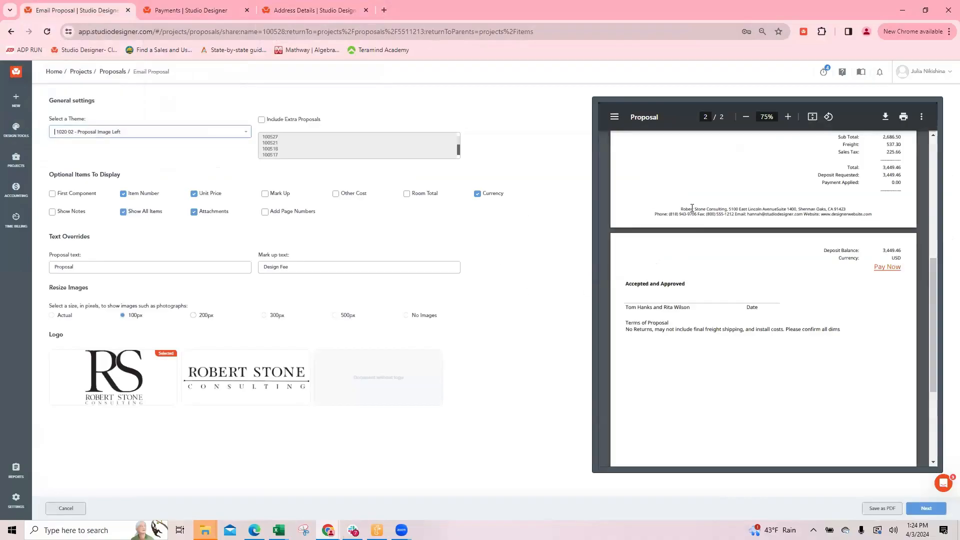
left_click(186, 11)
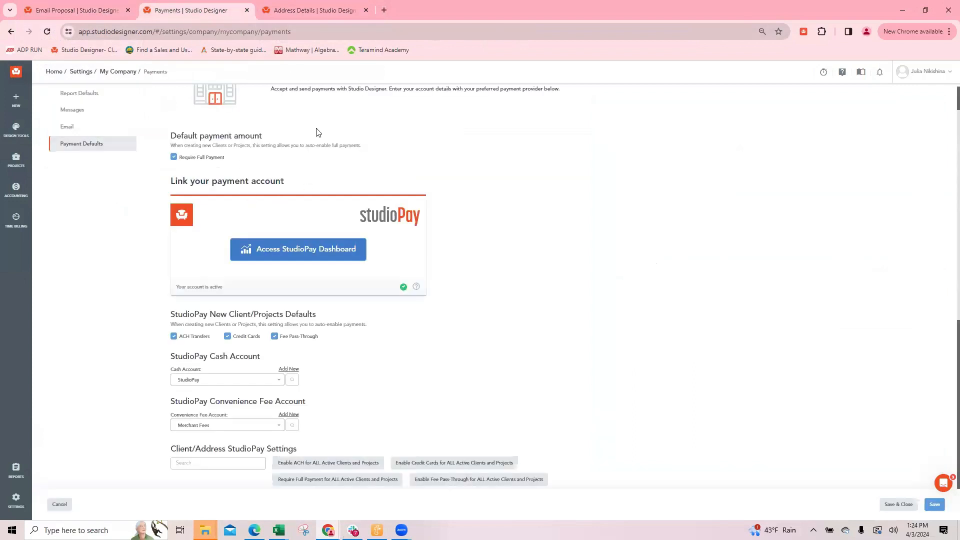
left_click(301, 10)
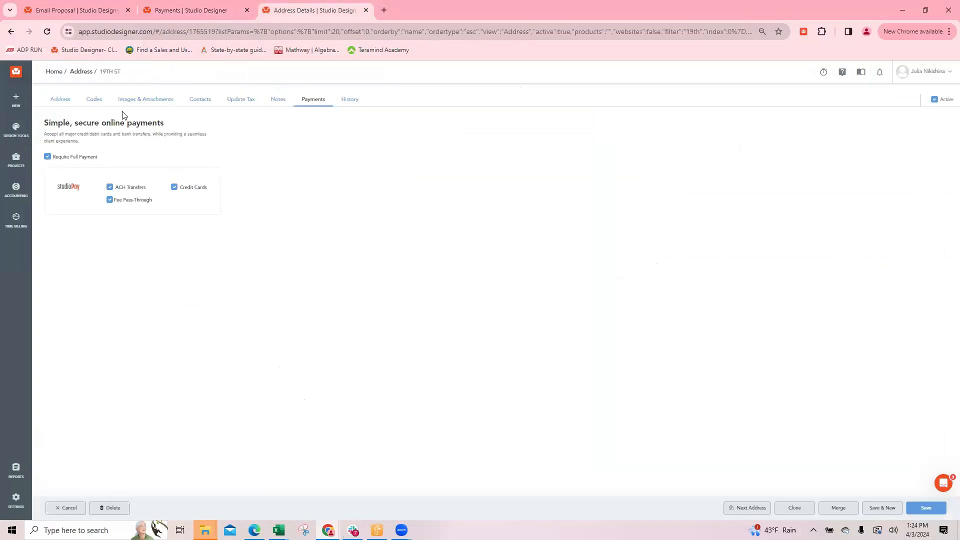
left_click(56, 11)
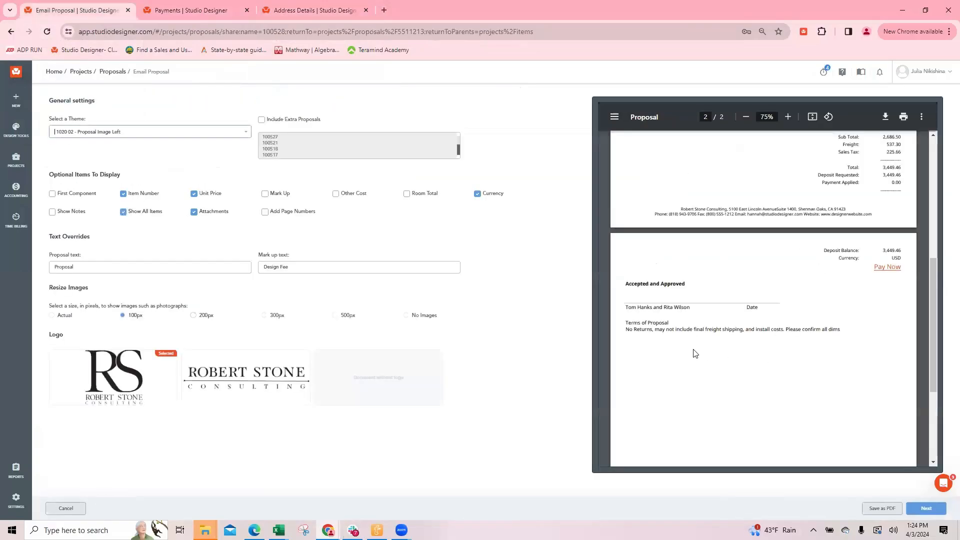
scroll(892, 296, "up", 1)
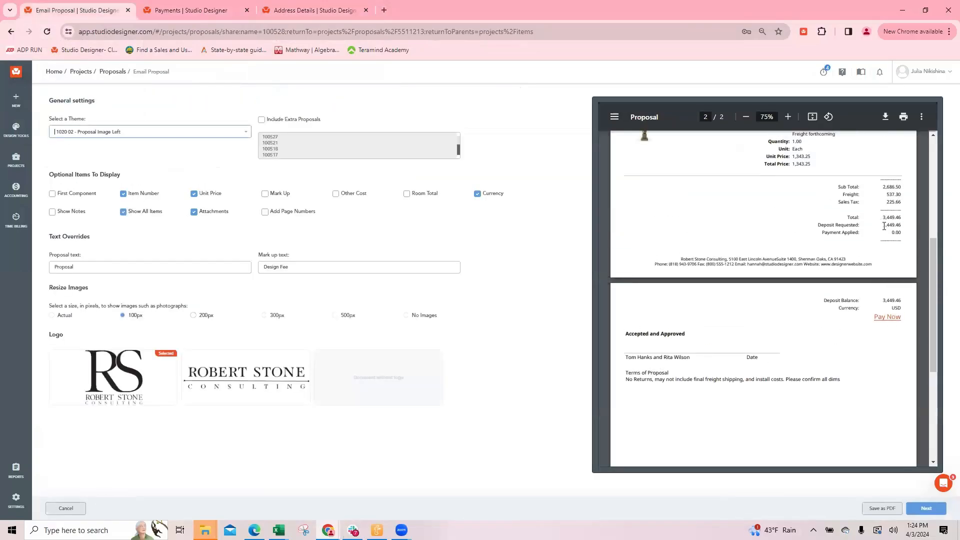
Edit the hanging light item from the proposal and set its selling deposit percentages for subtotal, mark up and sales tax to 0
left_click(65, 508)
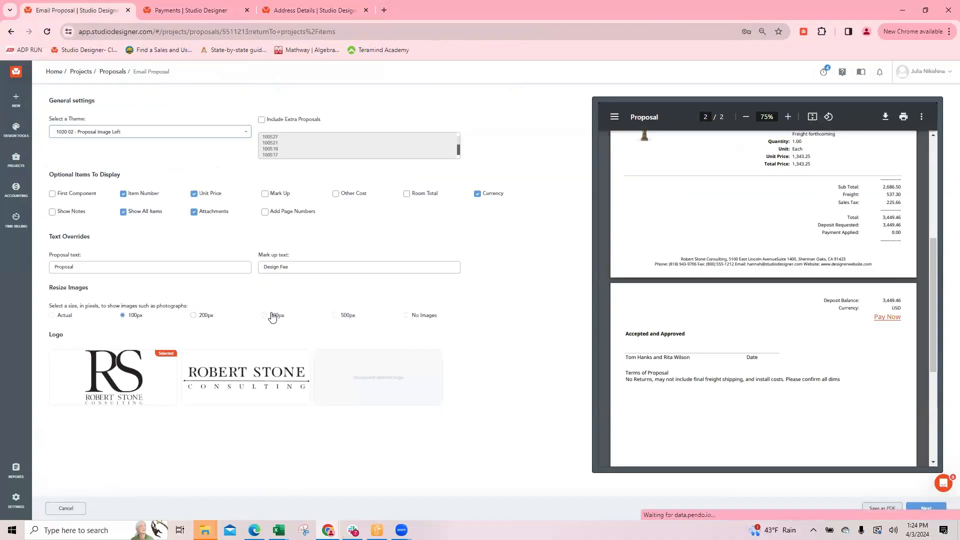
left_click(311, 323)
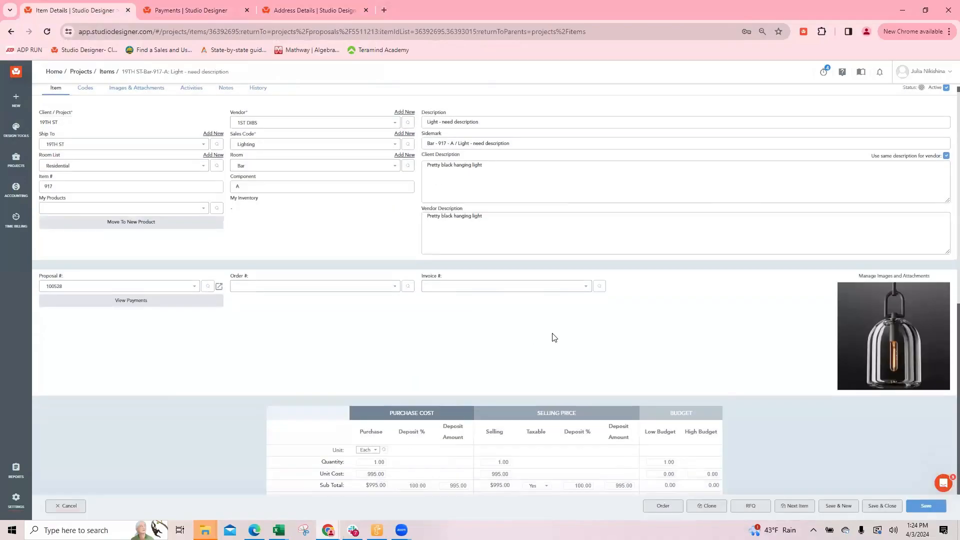
scroll(579, 229, "down", 5)
left_click(582, 247)
left_click(583, 270)
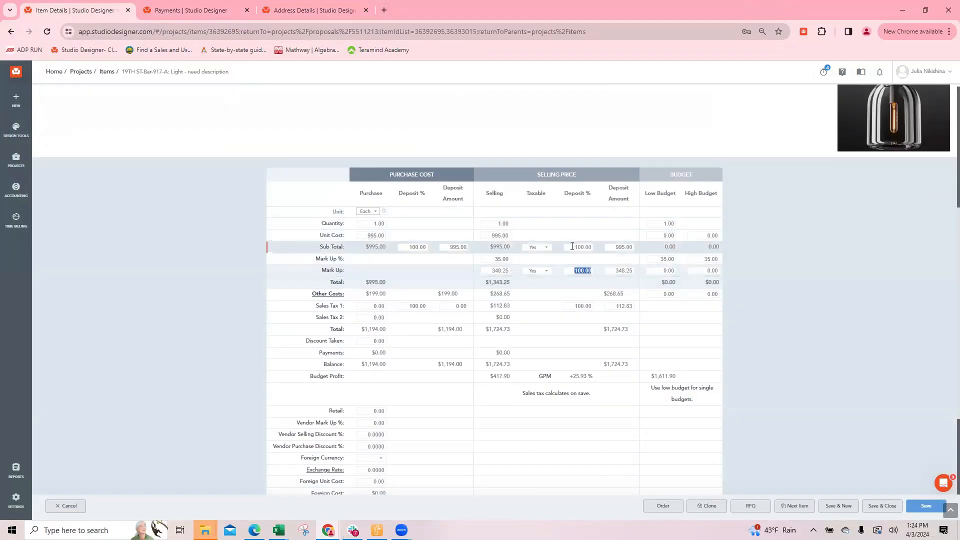
left_click_drag(571, 247, 618, 247)
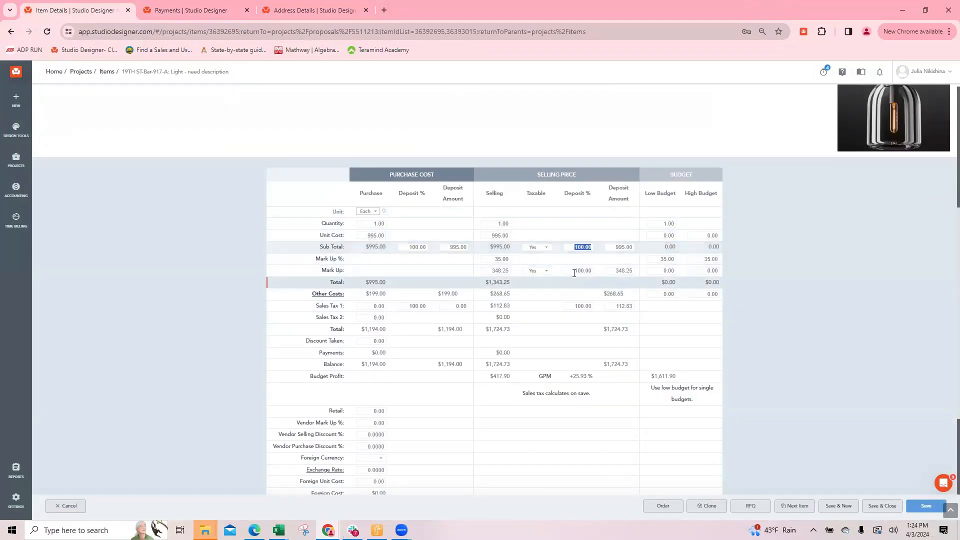
type("0")
left_click_drag(571, 270, 601, 296)
key("BackSpace")
Set the hanging light's selling deposit amounts to 750 for subtotal, 100 for mark up and 50 for sales tax, and save the item
key("BackSpace")
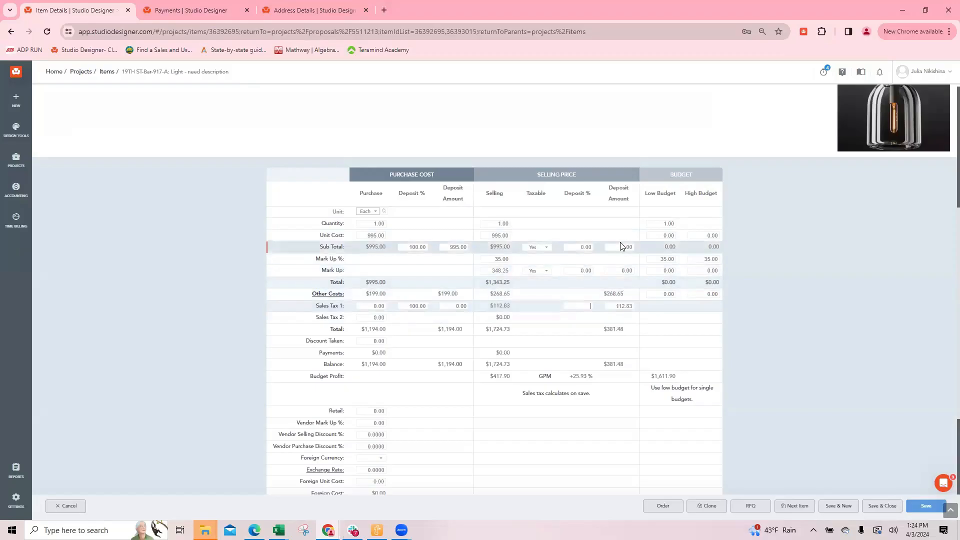
left_click_drag(611, 247, 671, 247)
type("750")
left_click_drag(633, 272, 613, 269)
key("BackSpace")
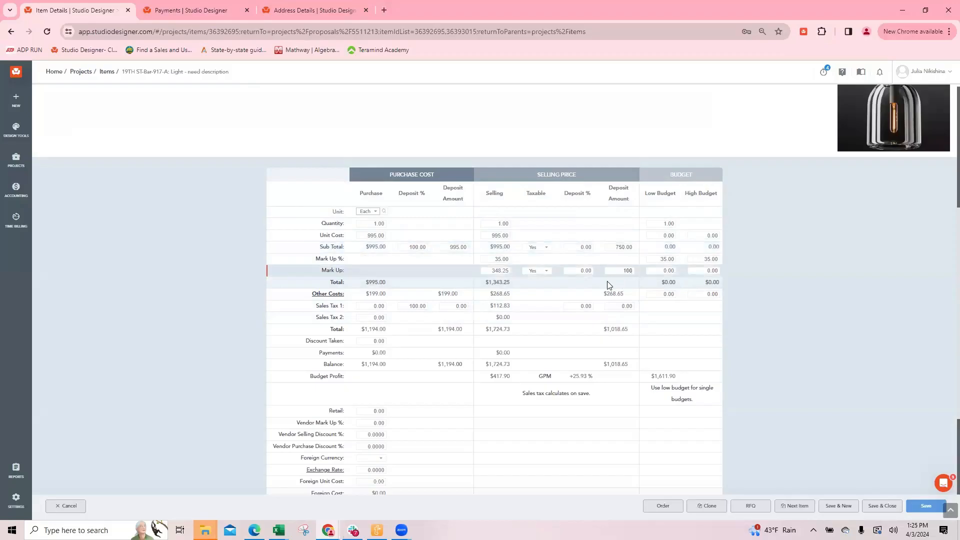
left_click(619, 306)
key("BackSpace")
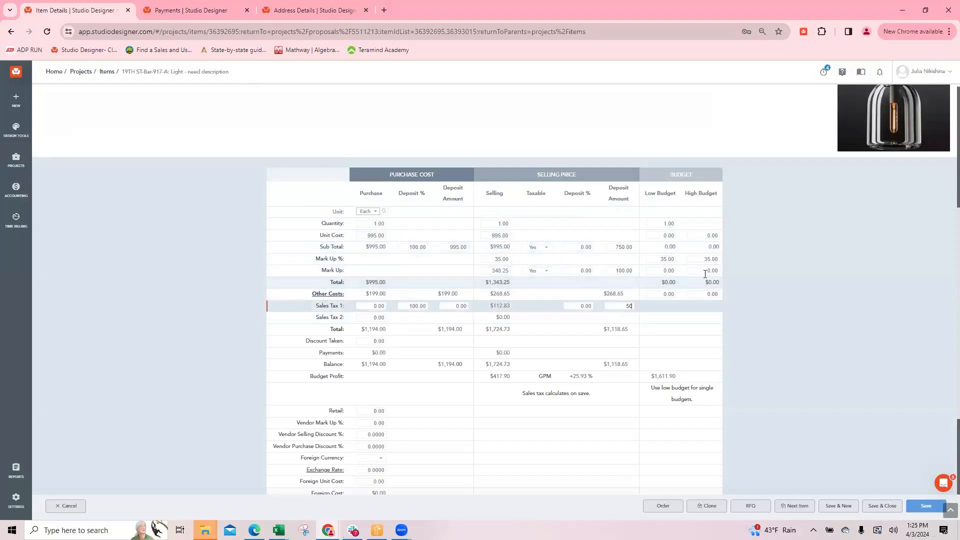
left_click(614, 248)
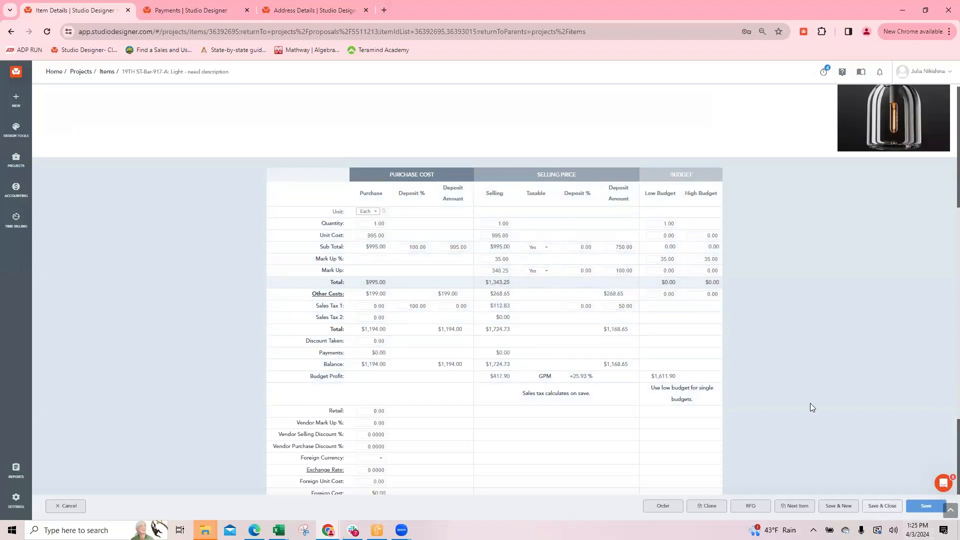
left_click(886, 509)
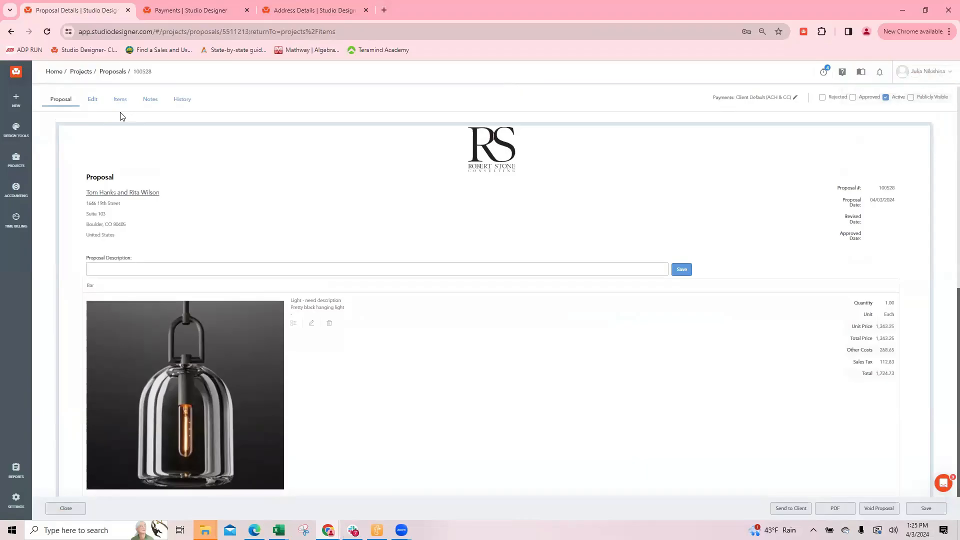
Update the selling deposit percent of all items in the proposal to 100
left_click(120, 100)
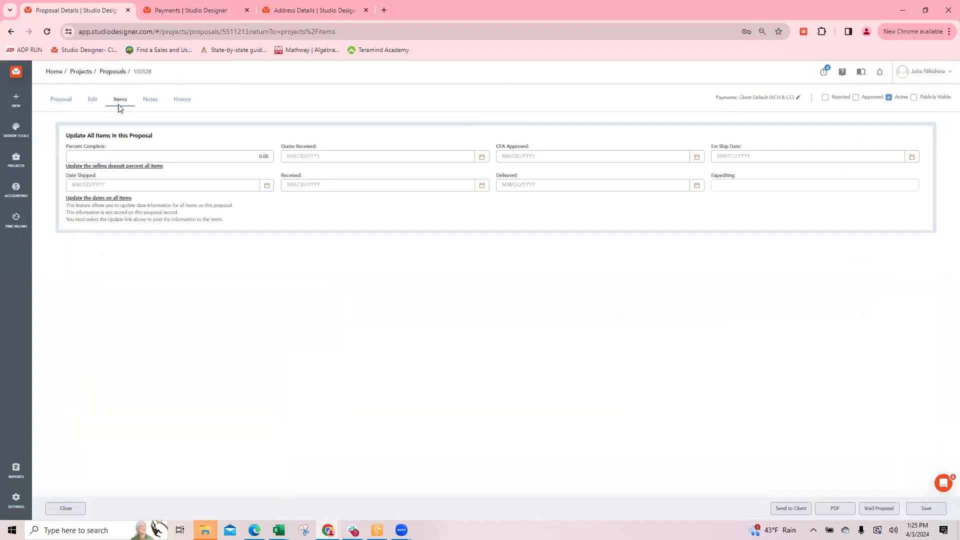
left_click(254, 157)
type("10")
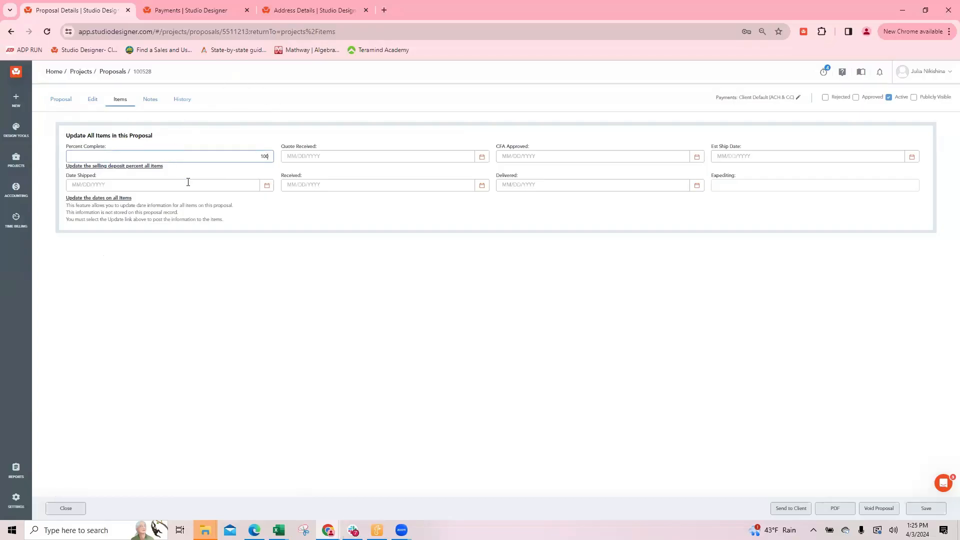
left_click(140, 166)
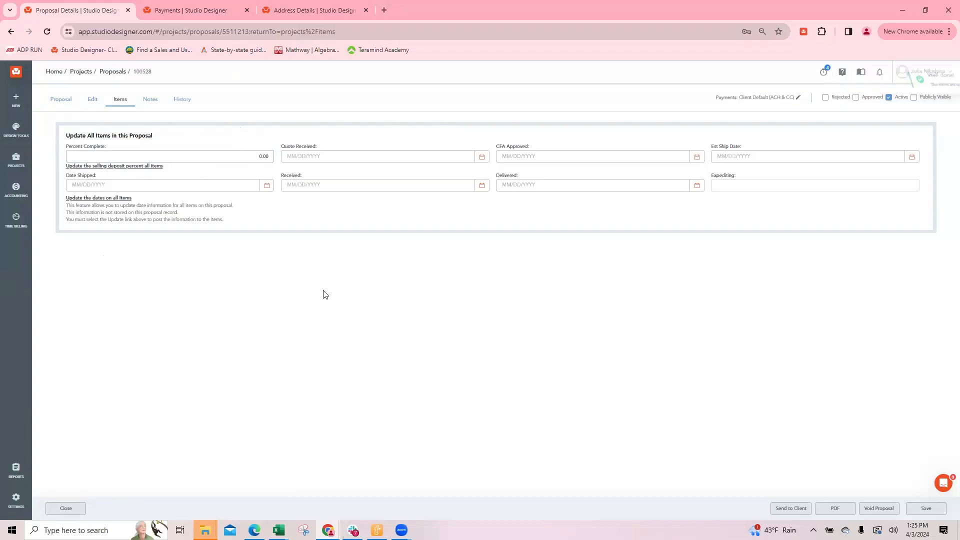
Close the proposal and show the project's items in the Items Details view
left_click(68, 508)
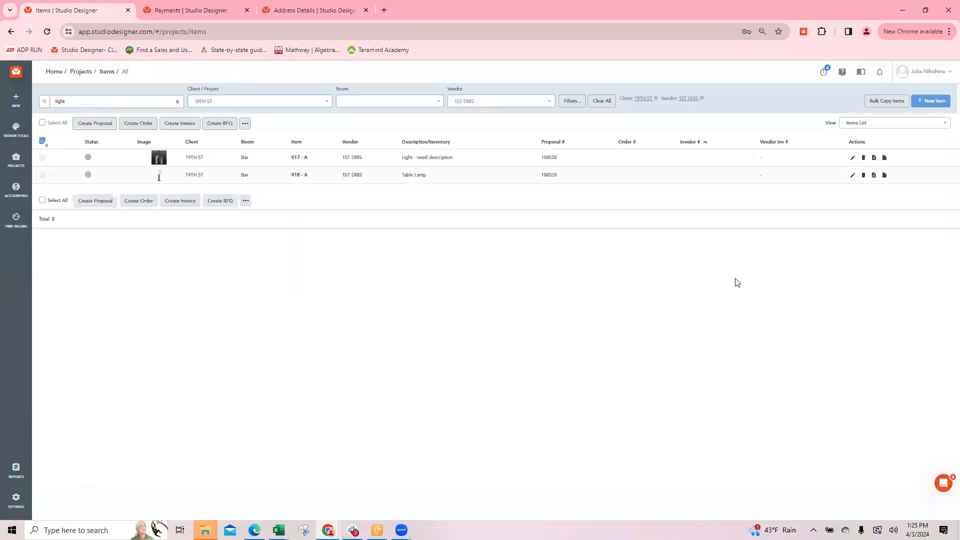
left_click(881, 128)
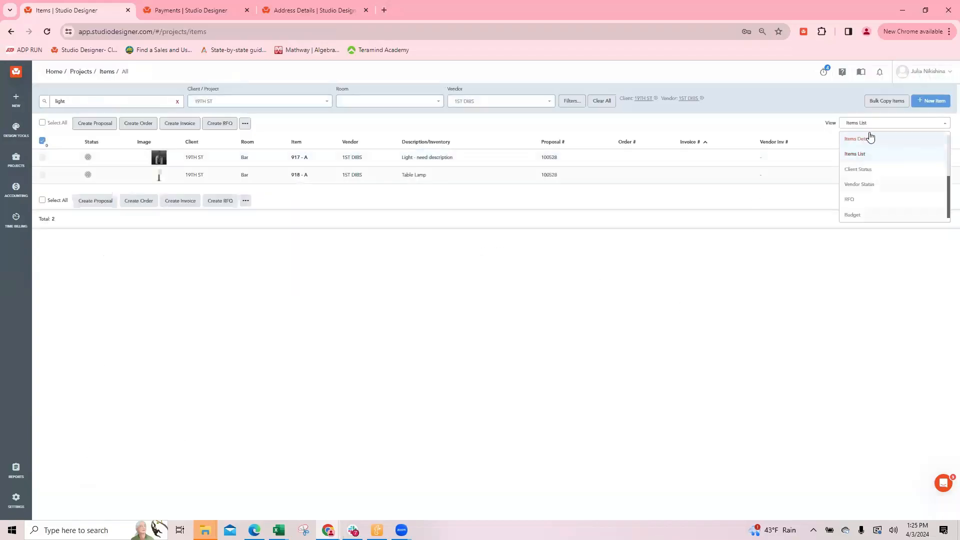
left_click(872, 139)
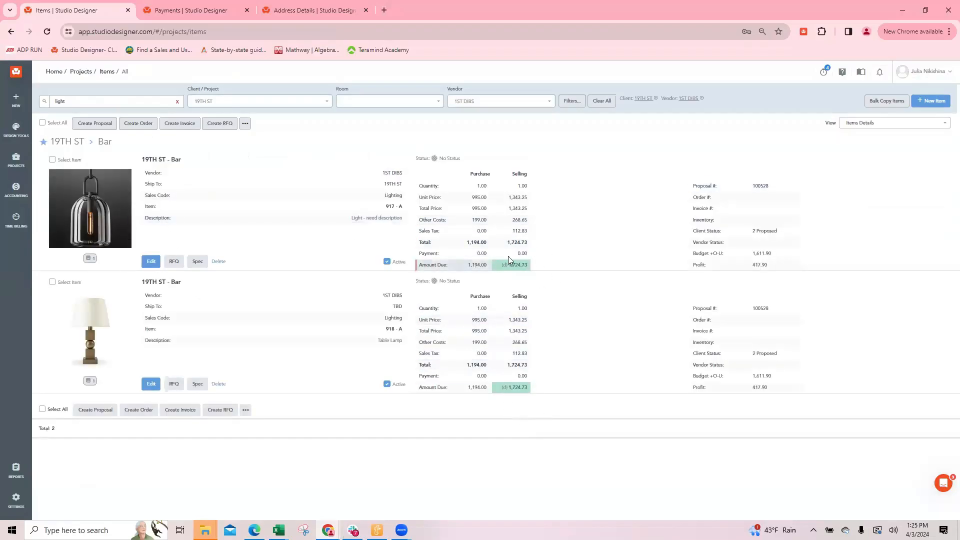
Review the lighting proposal's PDF preview and its optional display items, and return to the items list
left_click(759, 187)
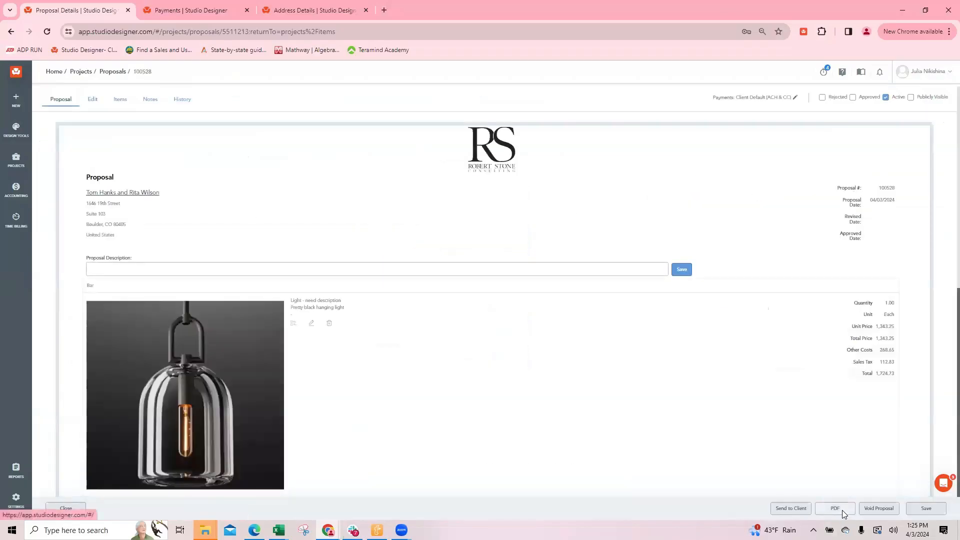
left_click(838, 510)
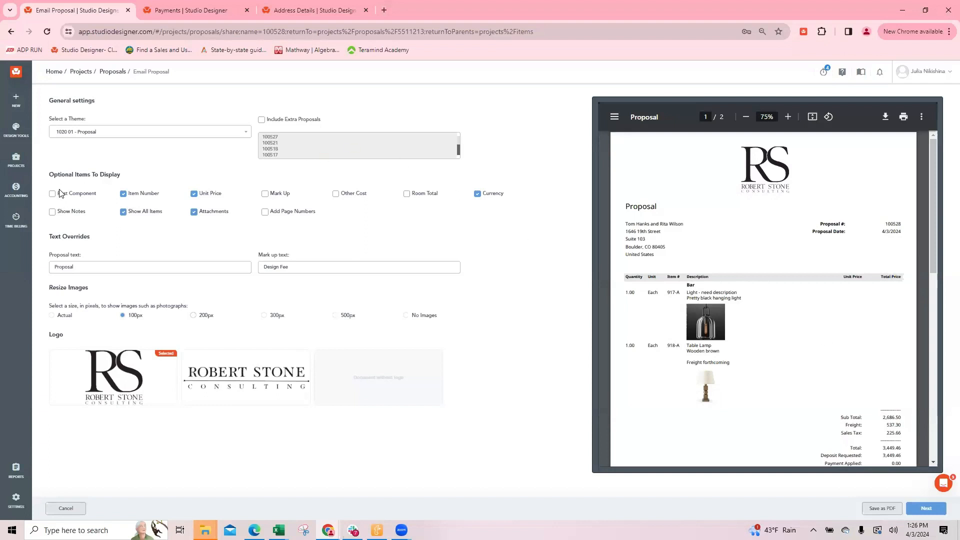
left_click(122, 314)
left_click(65, 509)
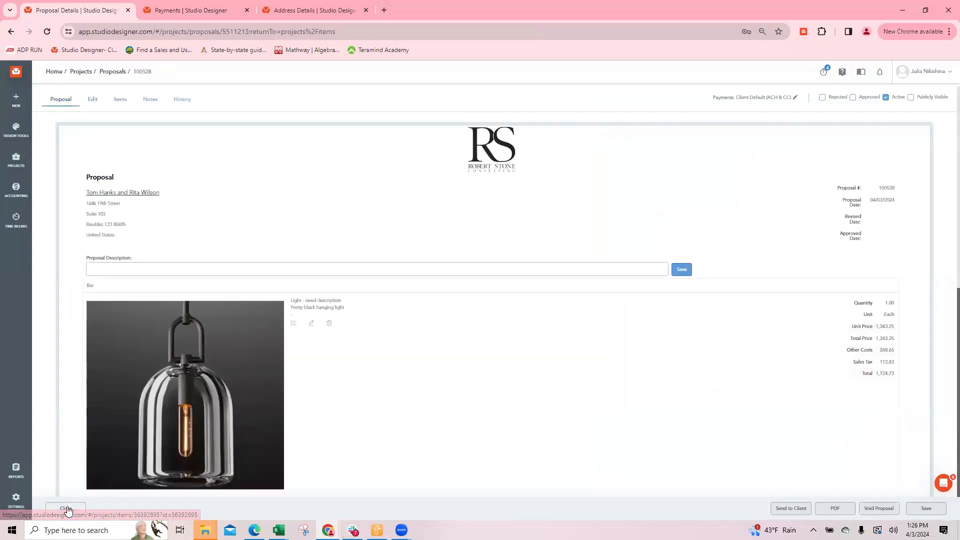
left_click(66, 508)
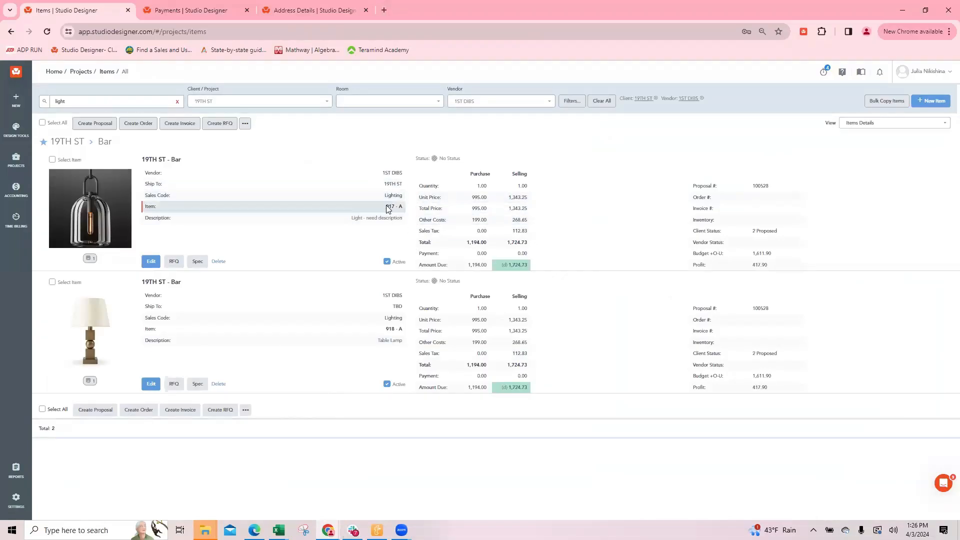
Renumber the table lamp as item 917, component B, and save it
left_click(152, 384)
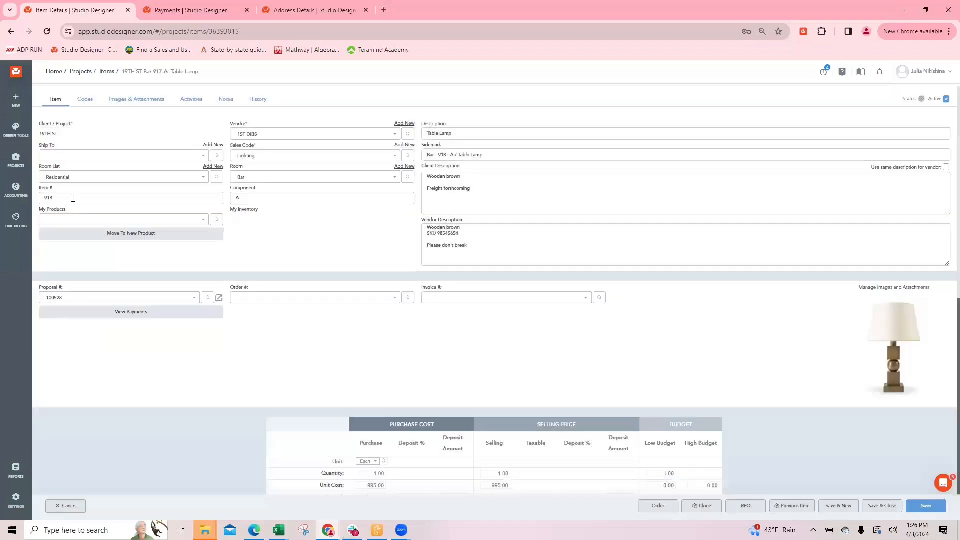
left_click(73, 198)
key("Tab")
type("B")
left_click(880, 505)
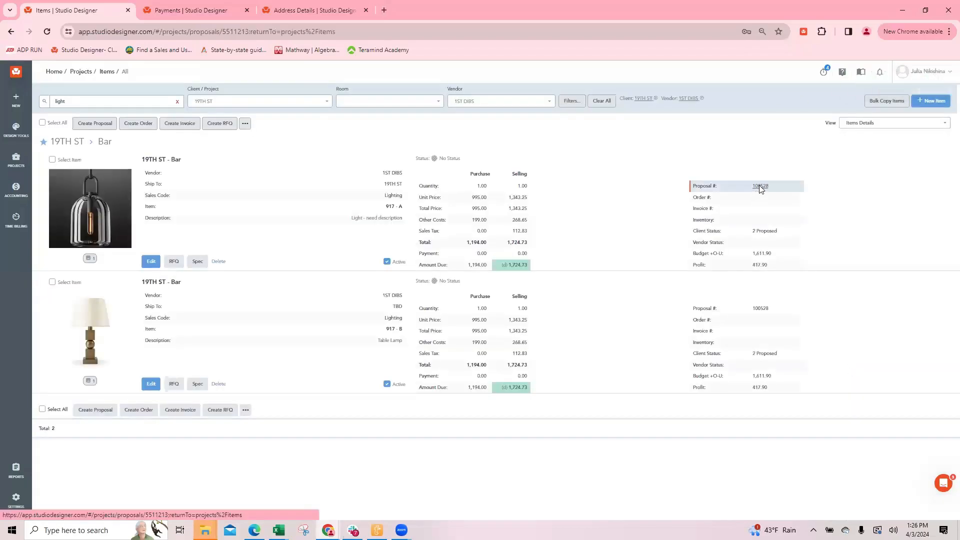
Reopen the lighting proposal's PDF preview and highlight the First Component label among the optional display items
left_click(760, 185)
left_click(834, 509)
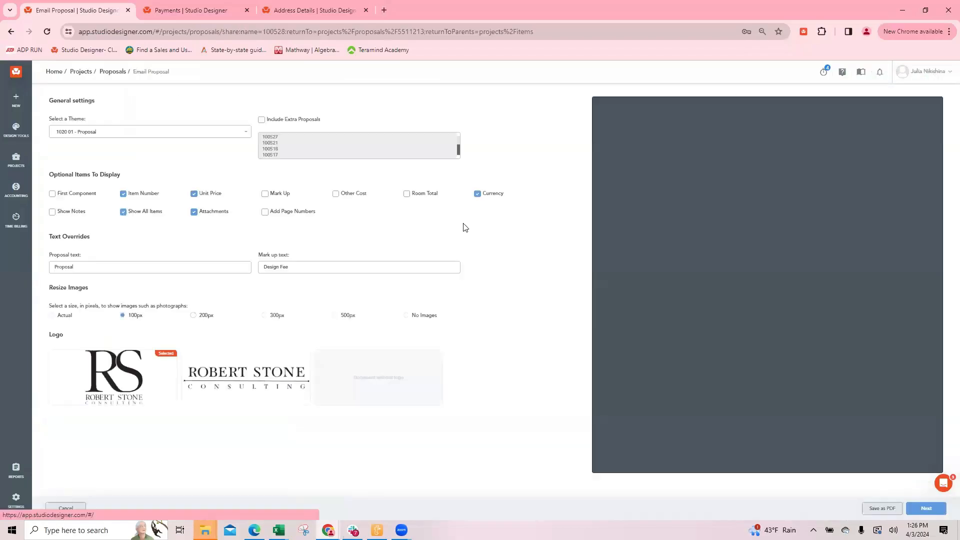
left_click_drag(102, 195, 50, 196)
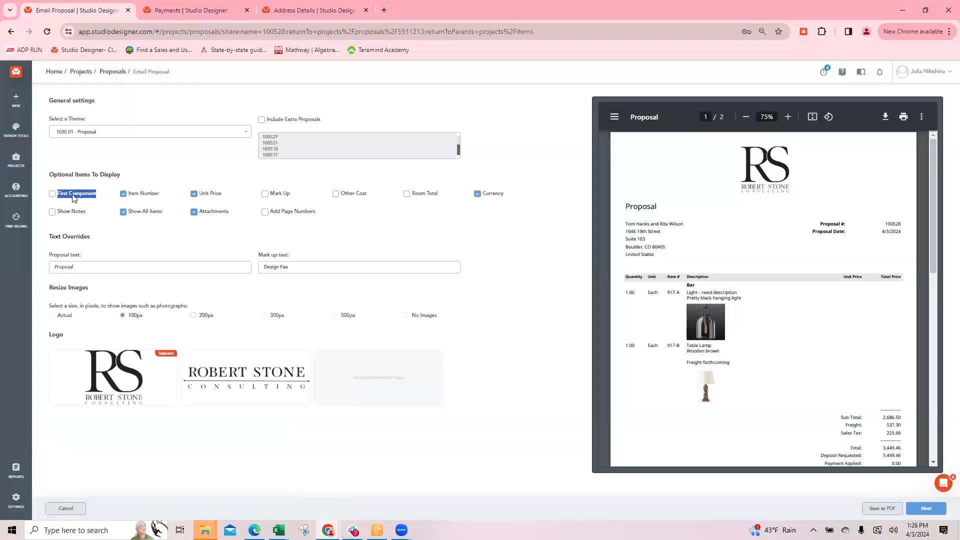
Toggle the First Component display option and check the proposal's PDF preview down to its totals
left_click(75, 196)
left_click(54, 195)
scroll(847, 363, "down", 1)
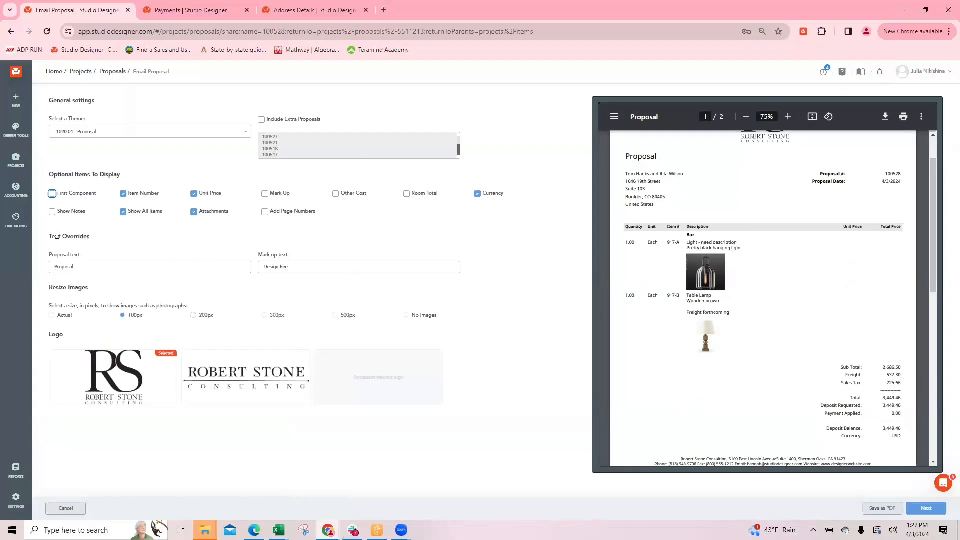
left_click(52, 194)
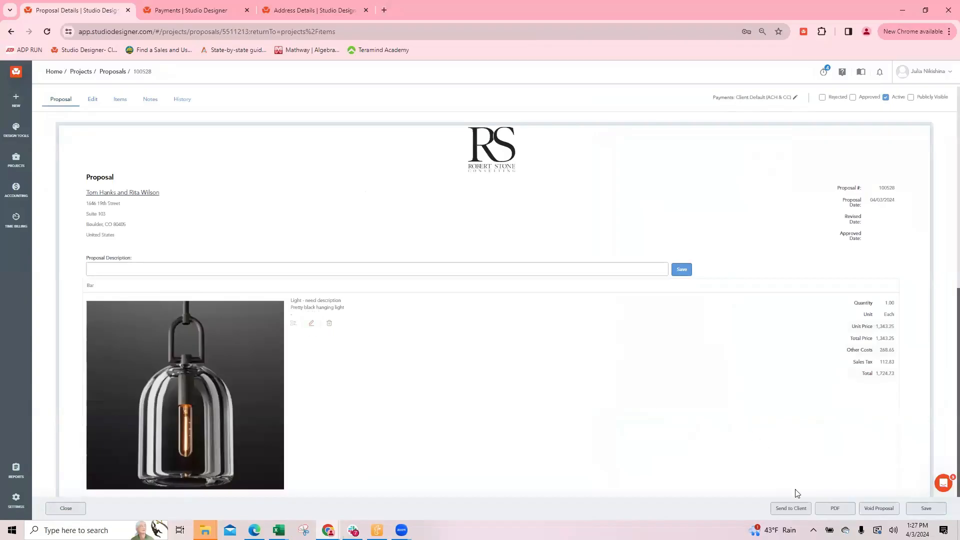
Review the proposal's PDF preview once more, then close the proposal and return to the items list
left_click(834, 507)
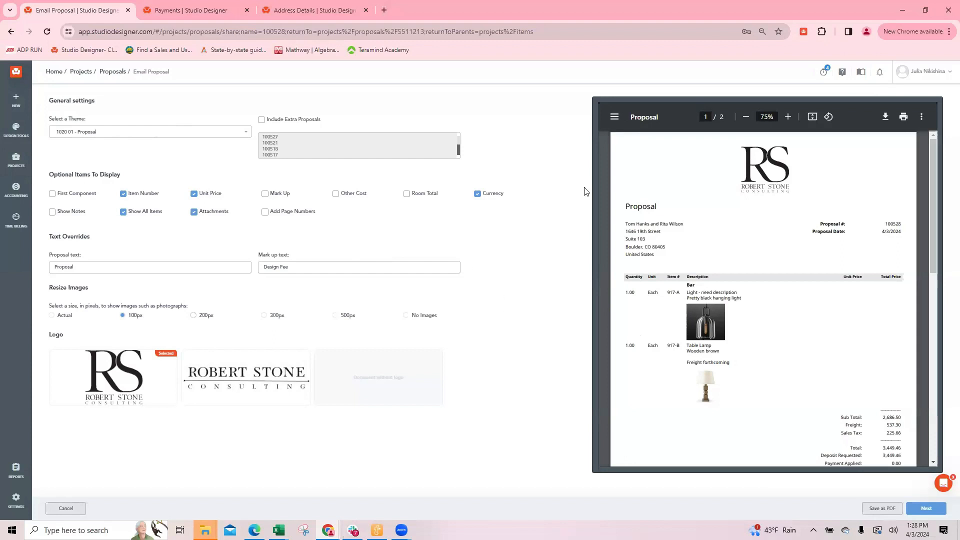
left_click(67, 508)
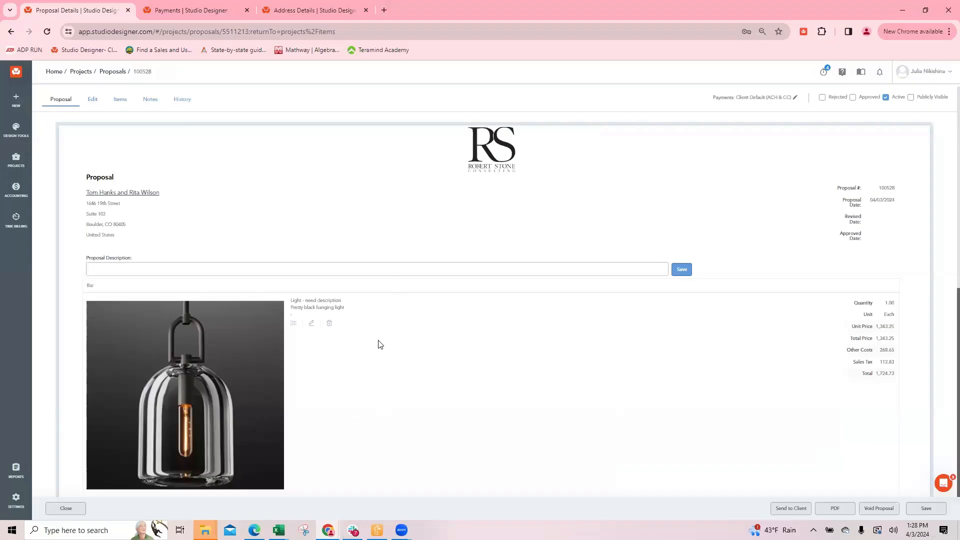
left_click(66, 514)
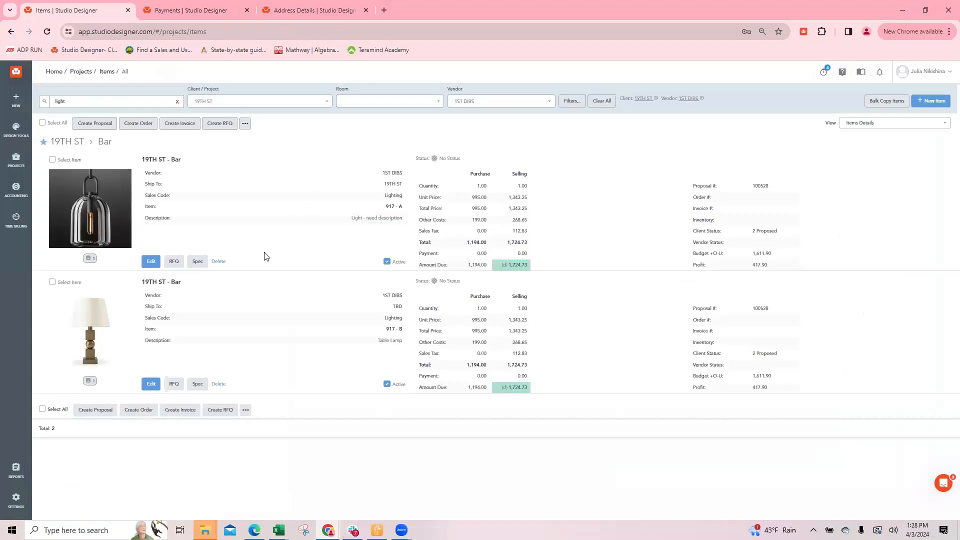
Set the table lamp item's component to A, then save and close the item
left_click(147, 385)
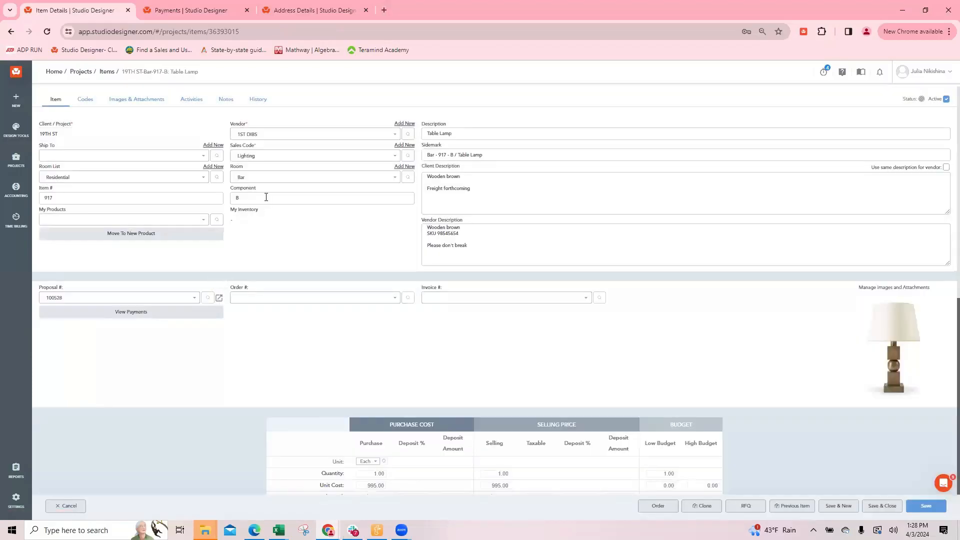
left_click(263, 195)
double_click(248, 170)
left_click(881, 505)
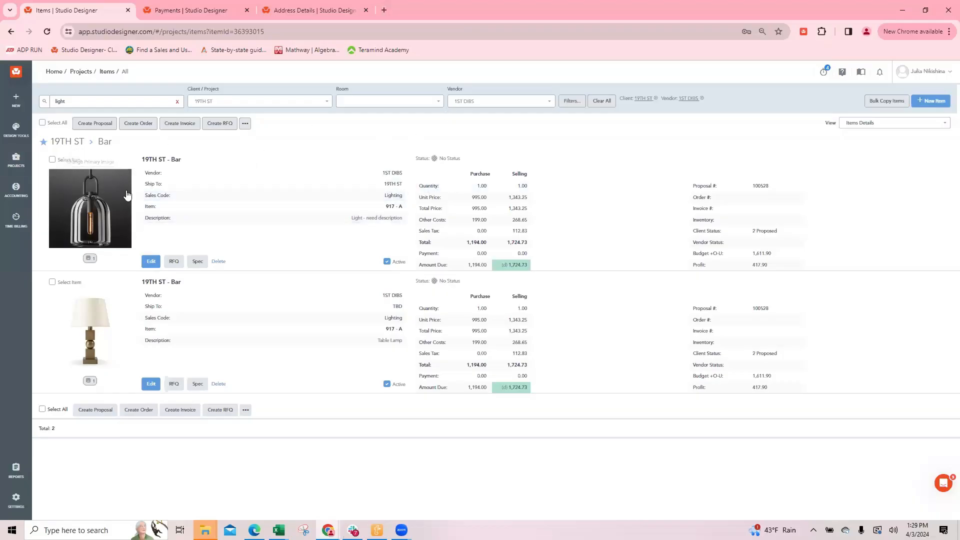
Clone the black hanging light item and look through the client/project choices of the copy
left_click(151, 262)
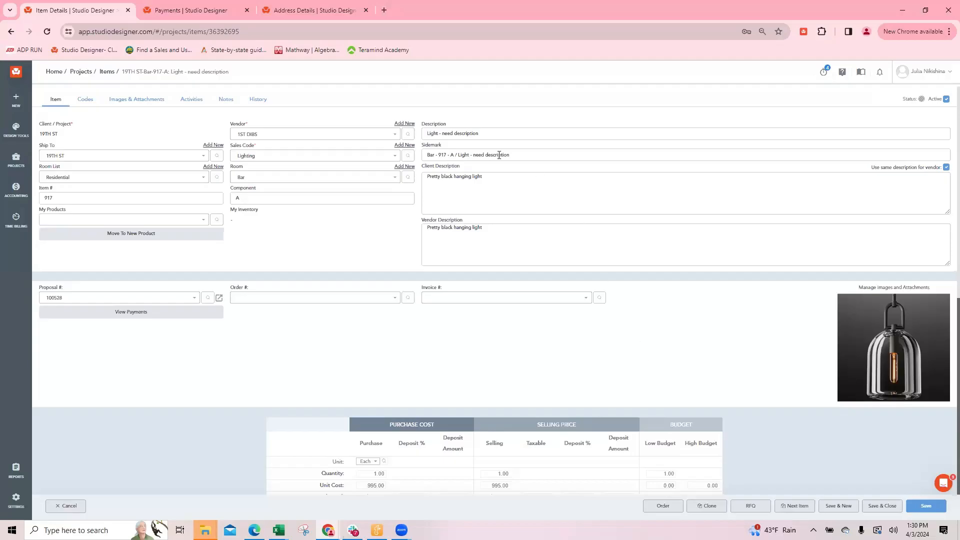
scroll(460, 243, "down", 1)
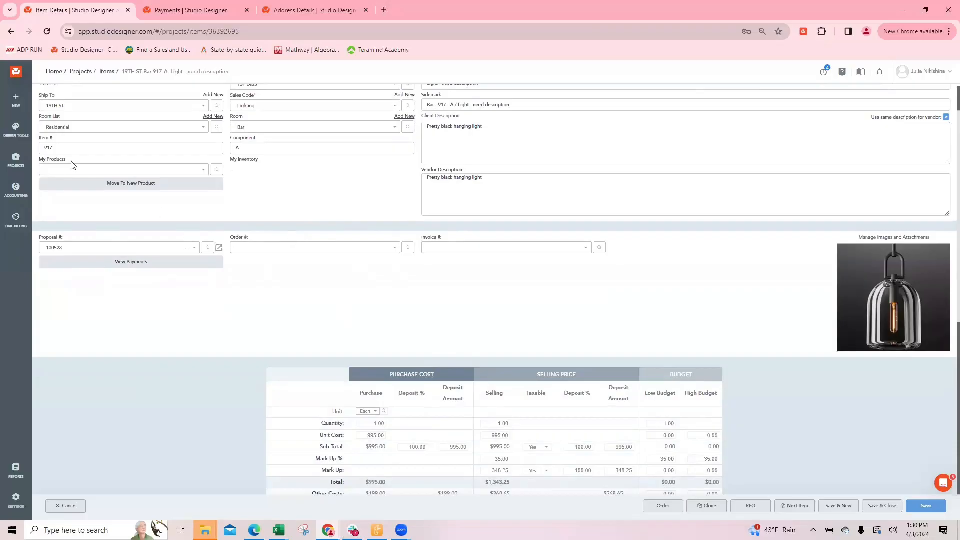
scroll(80, 156, "up", 1)
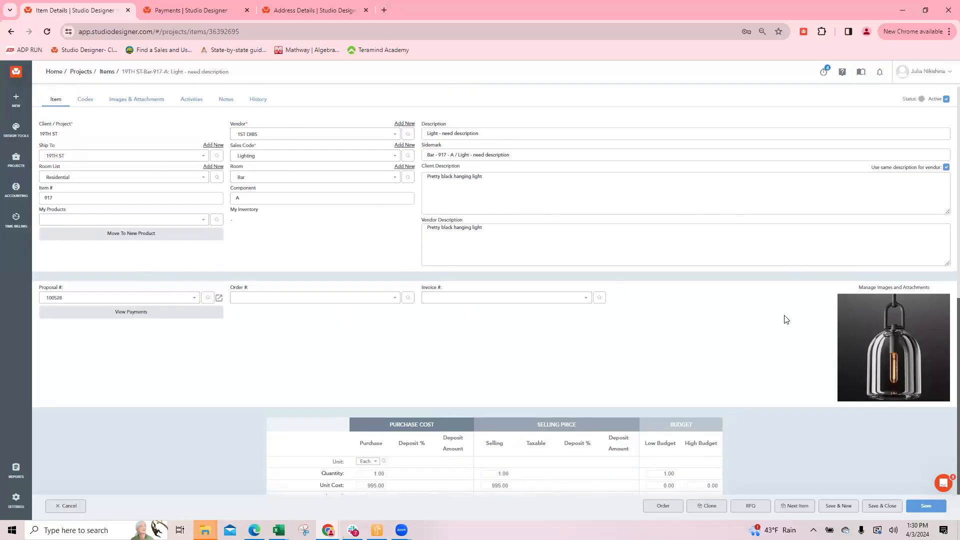
left_click(709, 508)
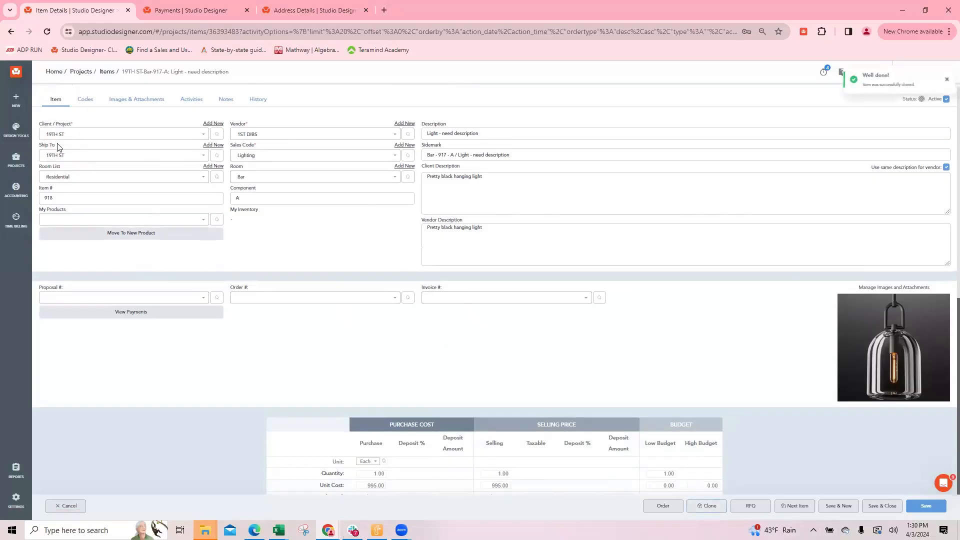
left_click(59, 134)
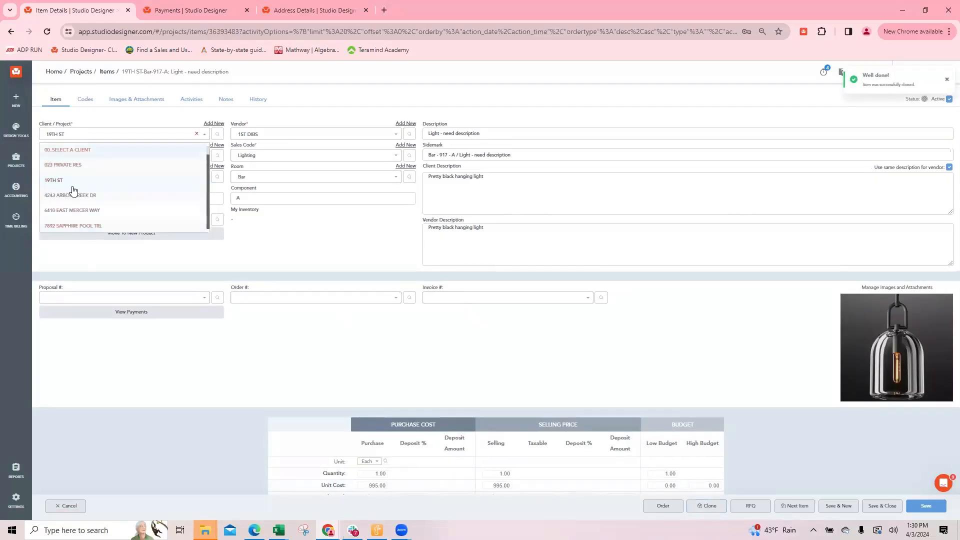
left_click(141, 258)
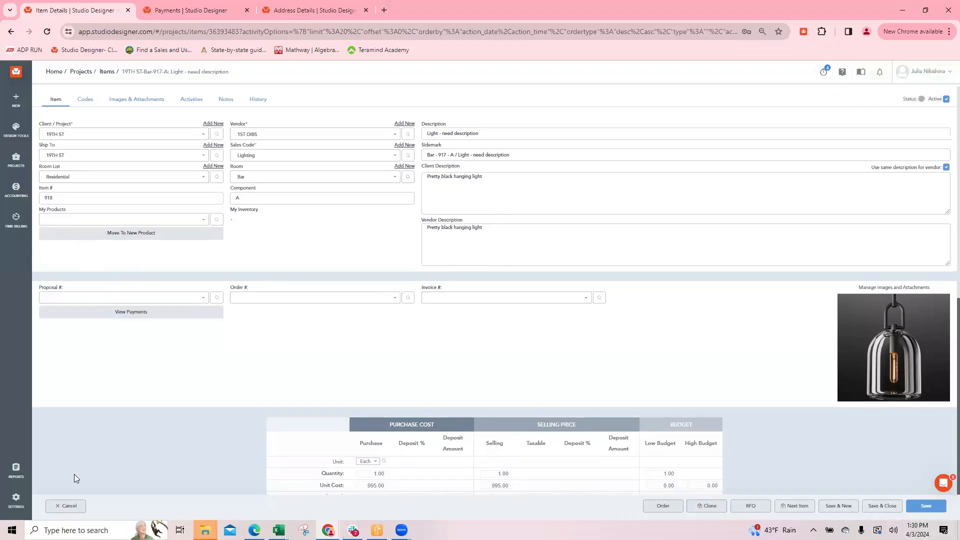
Return to the items list and delete the cloned hanging light, item 918-A
left_click(65, 506)
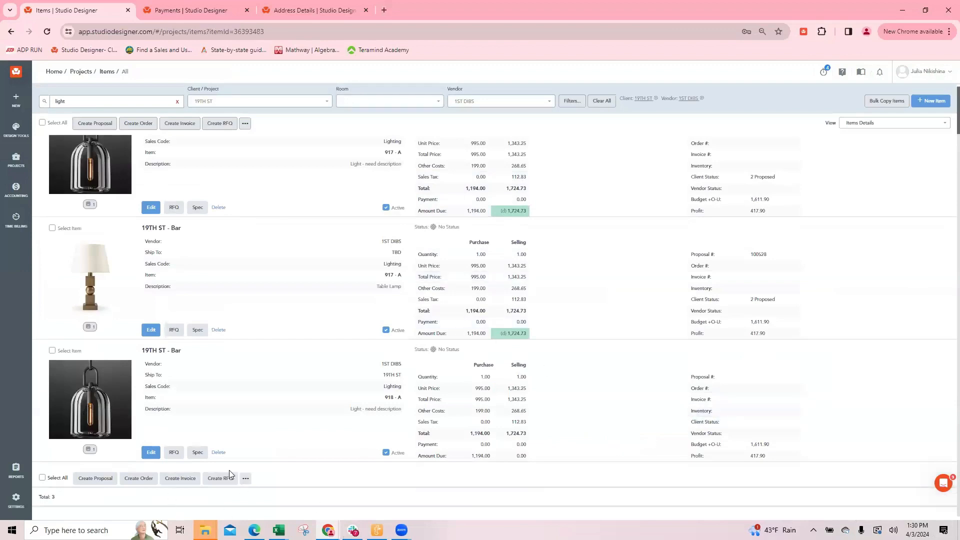
left_click(218, 453)
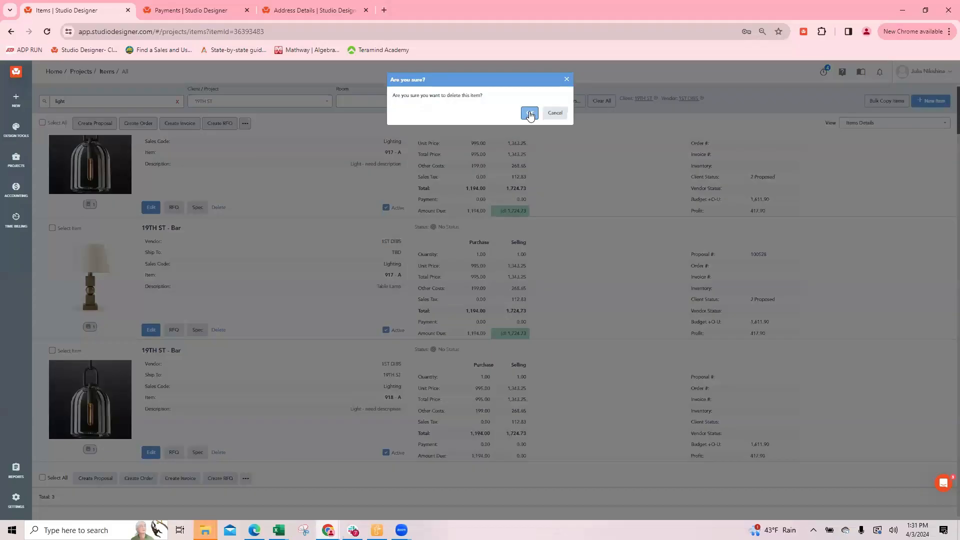
left_click(530, 114)
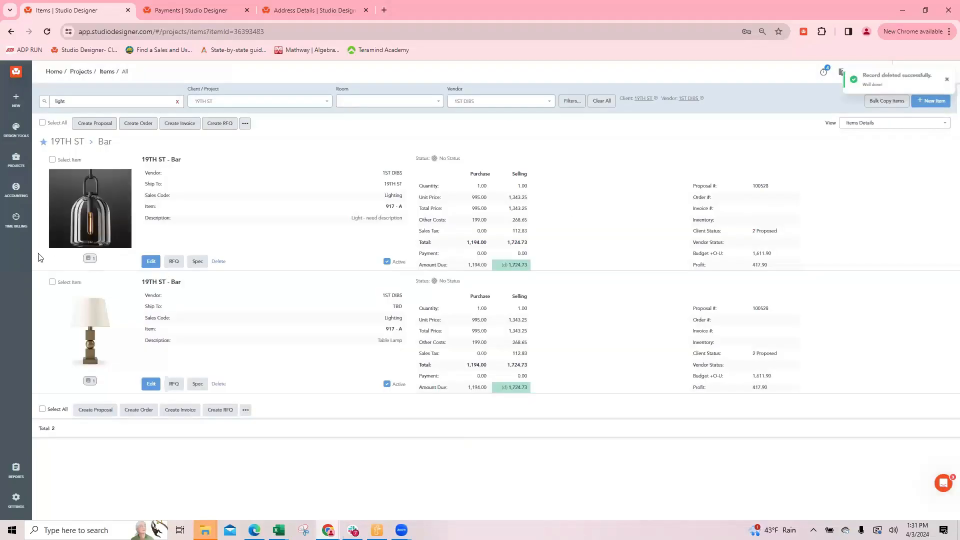
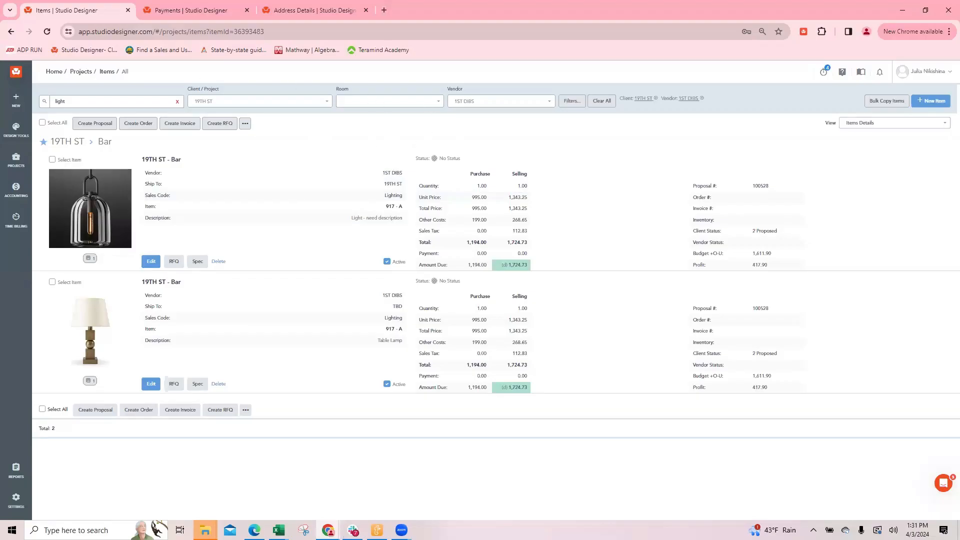
Review the company's payment defaults, including the full payment and StudioPay options, and return to the items list
left_click(169, 12)
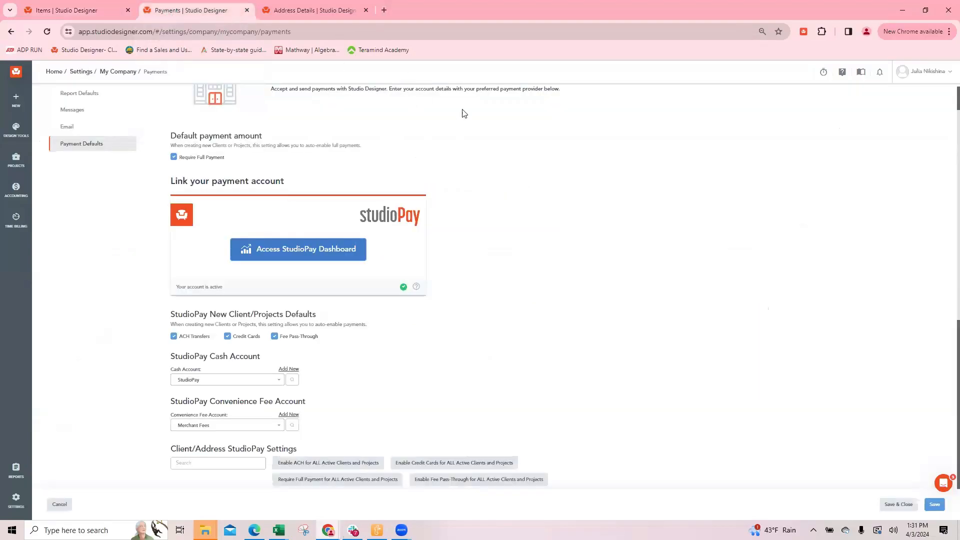
scroll(143, 147, "up", 1)
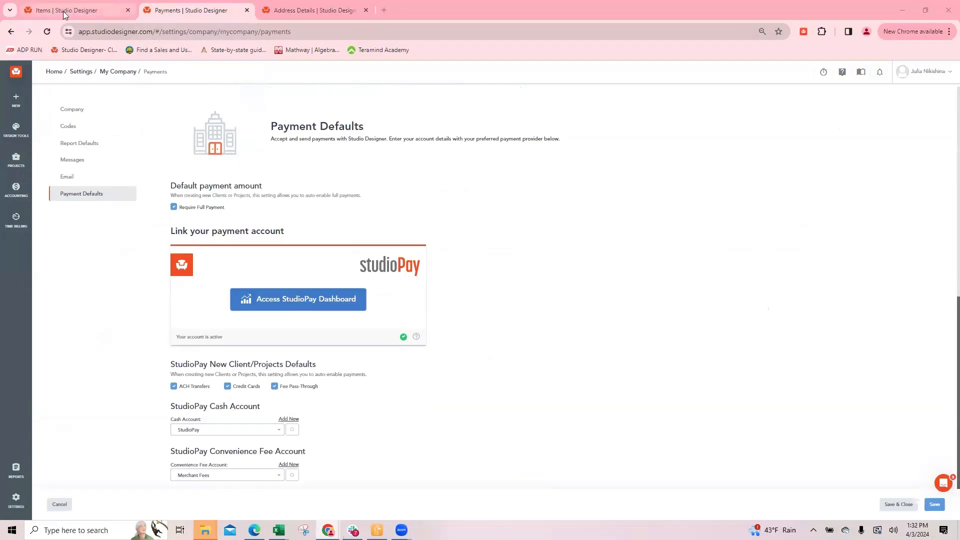
mouse_move(64, 12)
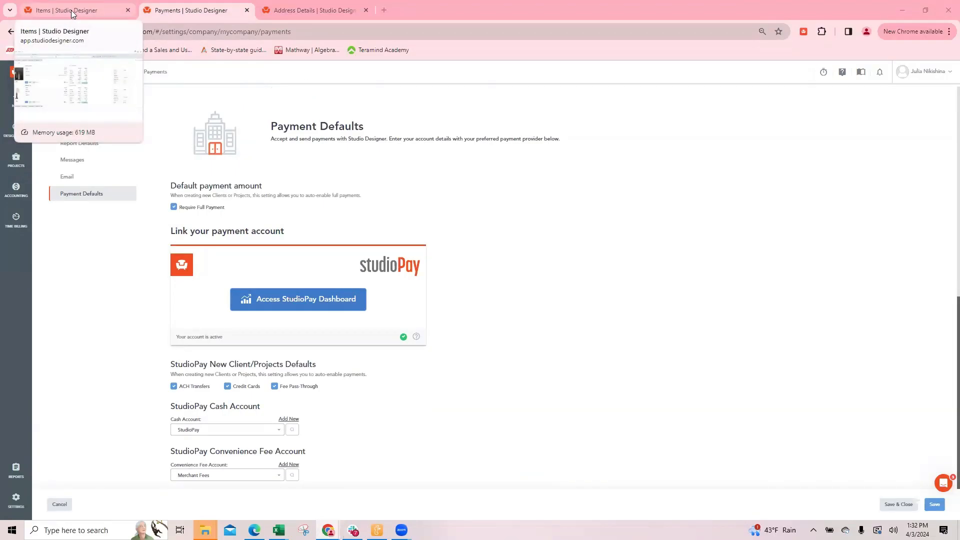
left_click(71, 10)
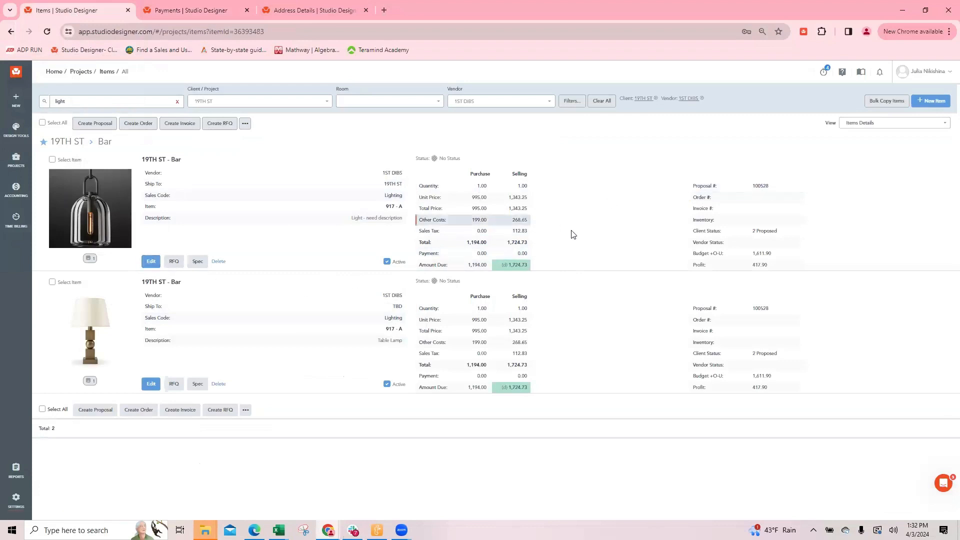
Open proposal 100528 from the hanging light item and bring up its send-to-client settings and preview
left_click(760, 186)
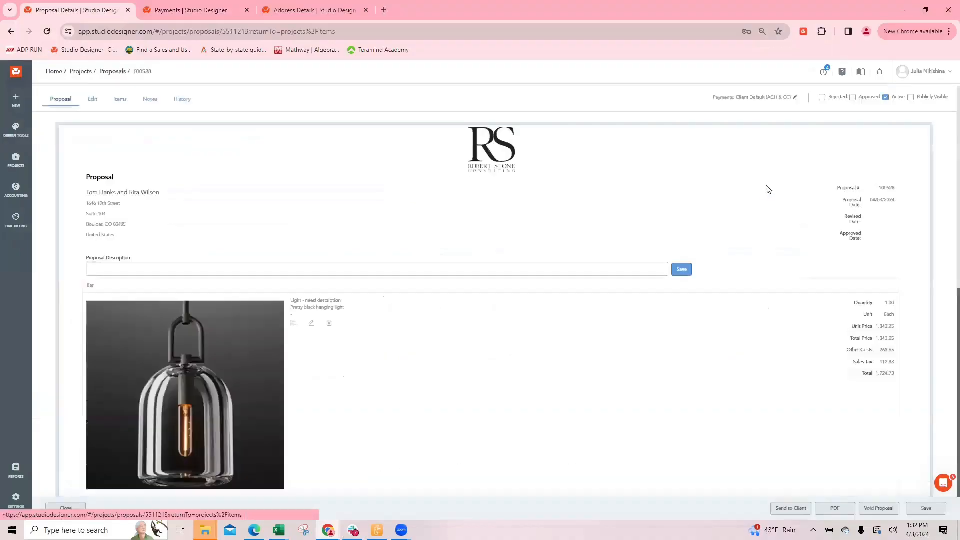
scroll(819, 409, "down", 5)
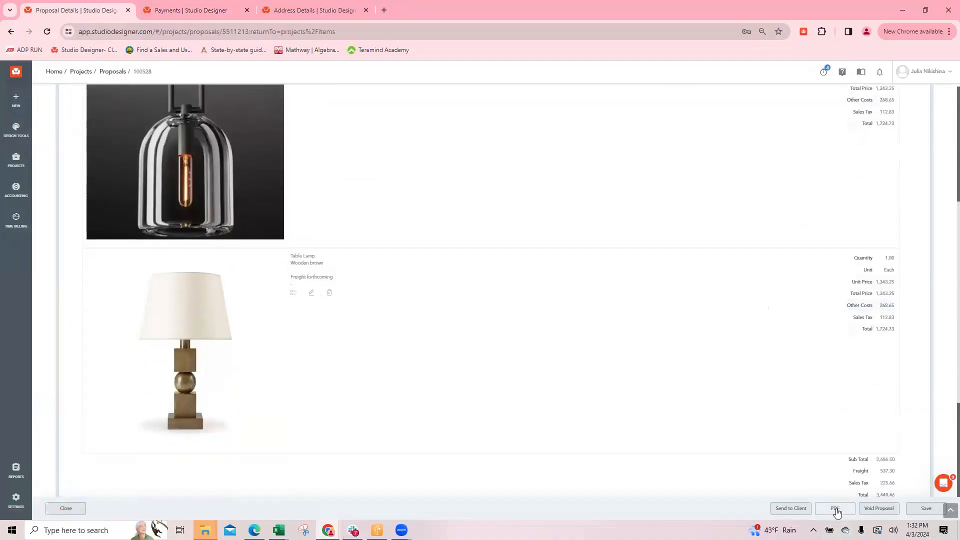
left_click(791, 508)
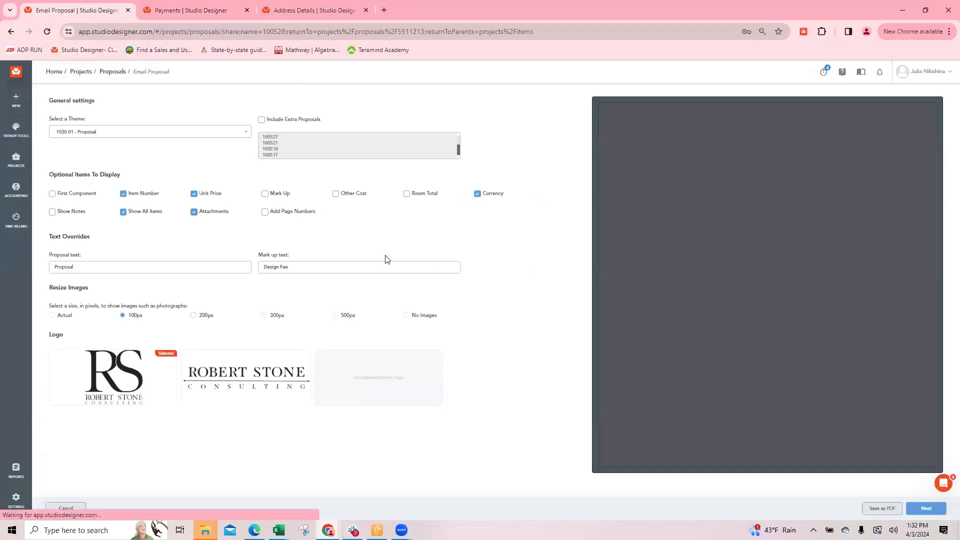
scroll(815, 335, "down", 2)
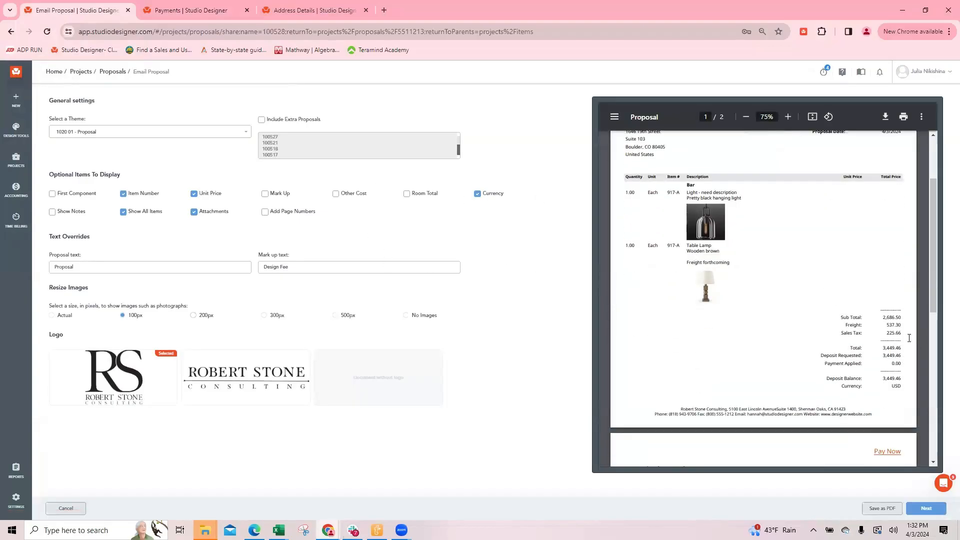
Set the proposal theme to 1020 02 - Proposal Image Left and check the item prices in the preview
left_click(112, 133)
left_click(119, 183)
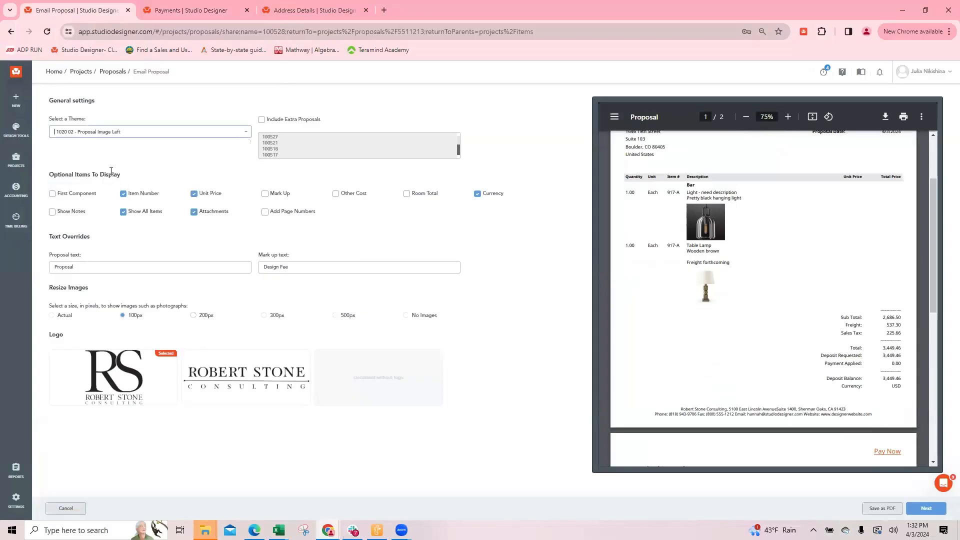
scroll(825, 260, "down", 1)
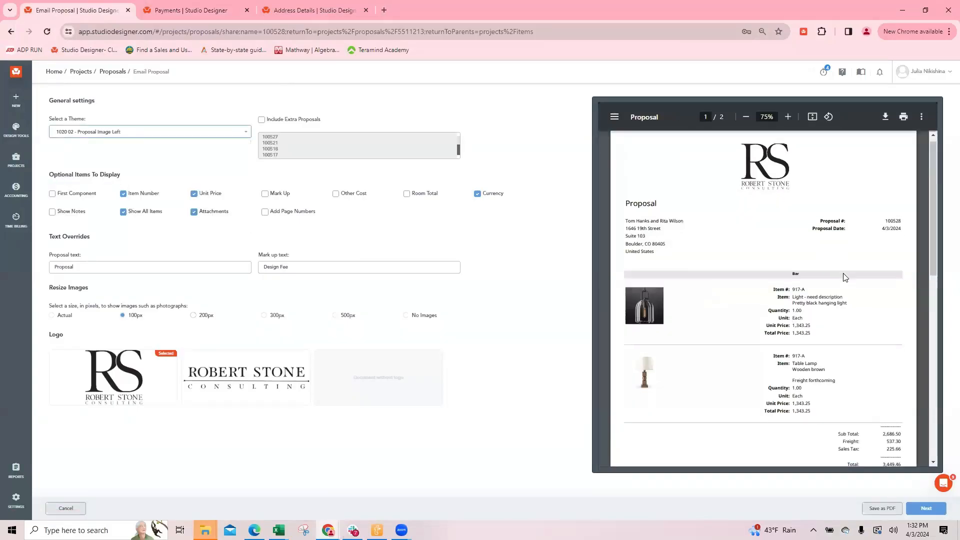
double_click(795, 278)
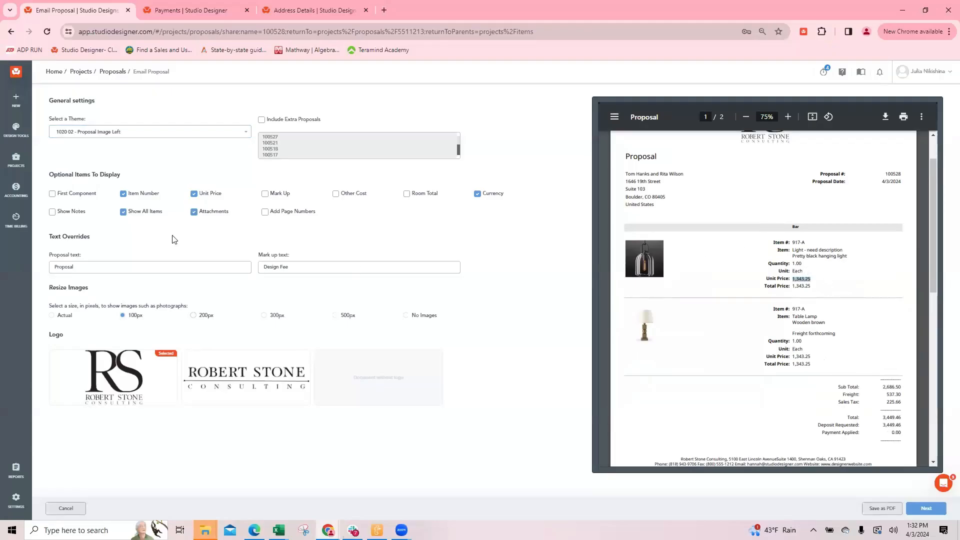
Enable the First Component display to compare the unit price, switch it off again and recheck the table lamp's price
left_click(52, 194)
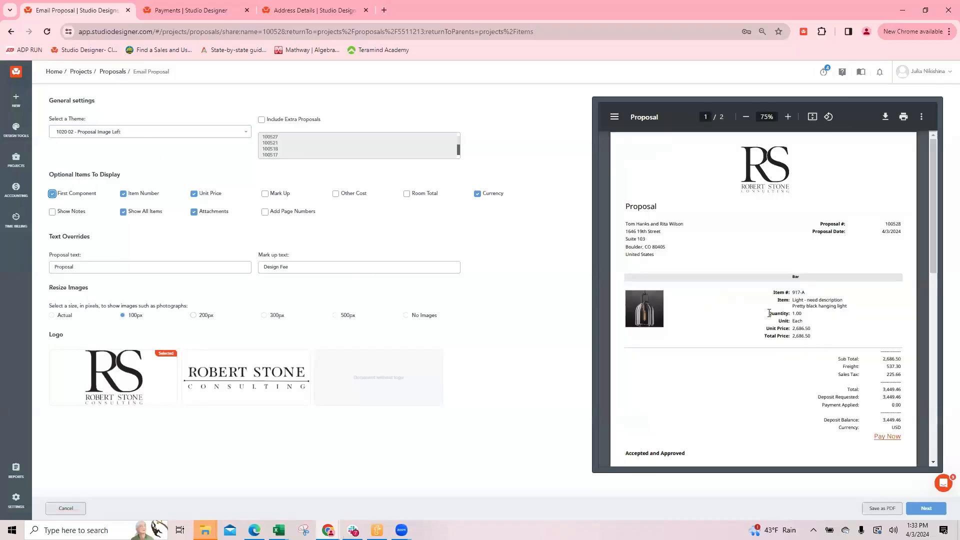
double_click(799, 329)
left_click(70, 194)
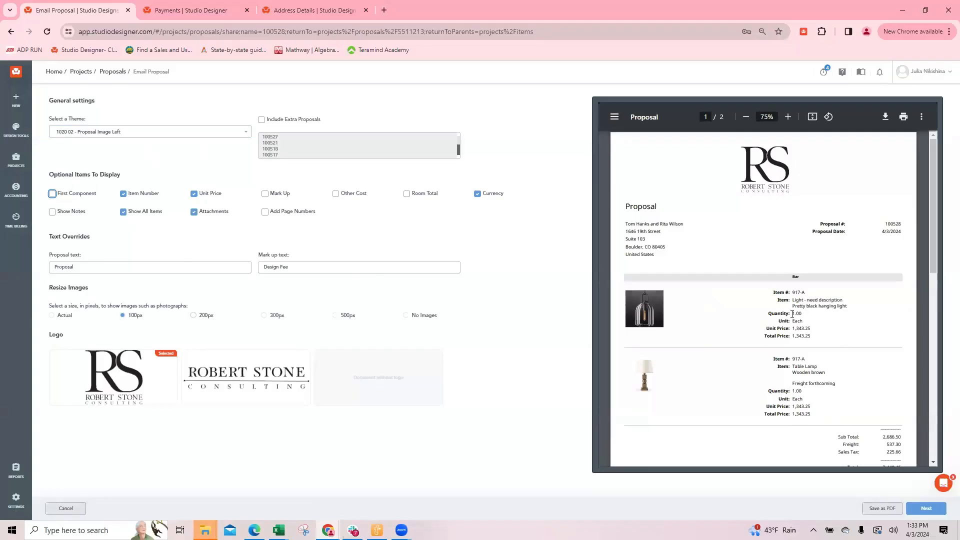
left_click_drag(791, 406, 819, 410)
scroll(815, 423, "down", 1)
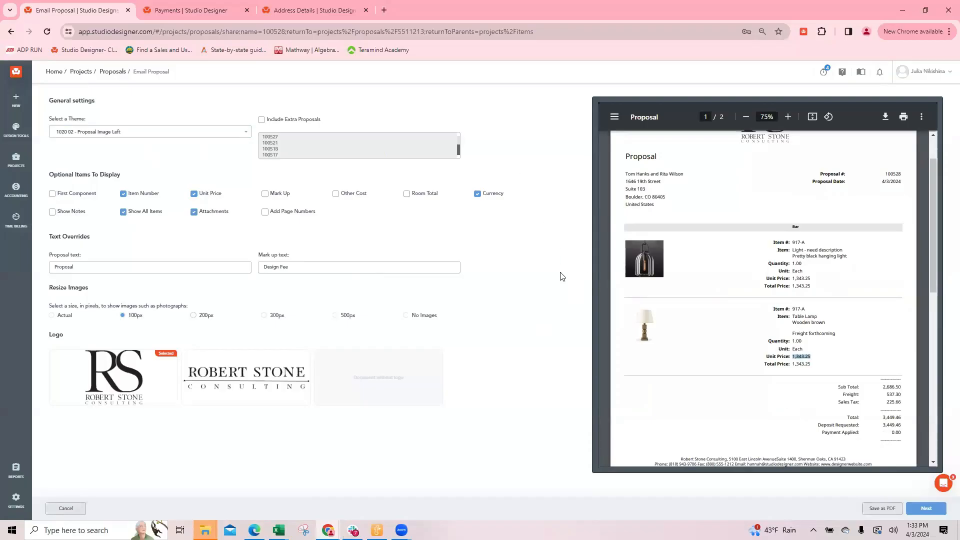
Enable the Other Cost display to view each item's freight in the preview, and disable it again
mouse_move(885, 391)
left_mouse_down()
mouse_move(898, 404)
mouse_move(892, 397)
left_mouse_up()
left_click(335, 193)
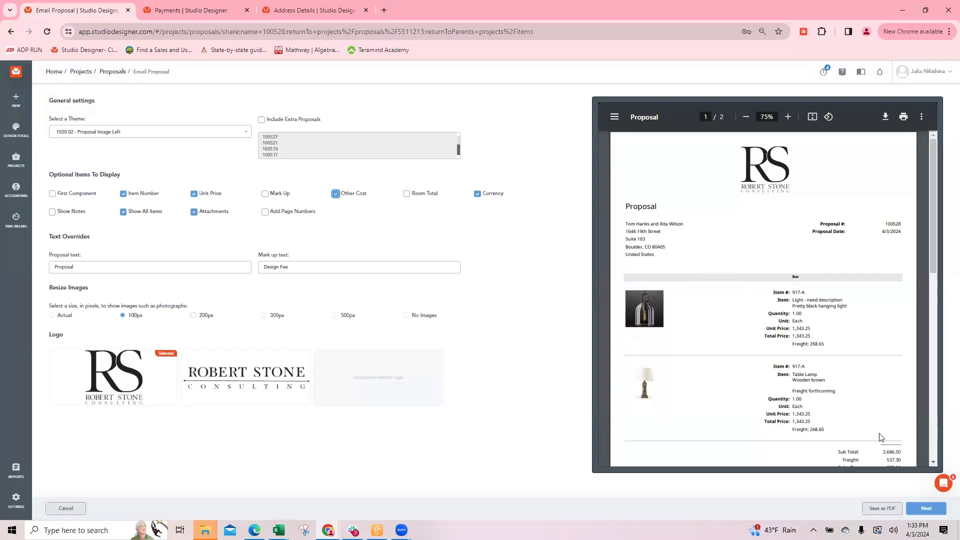
scroll(891, 442, "down", 1)
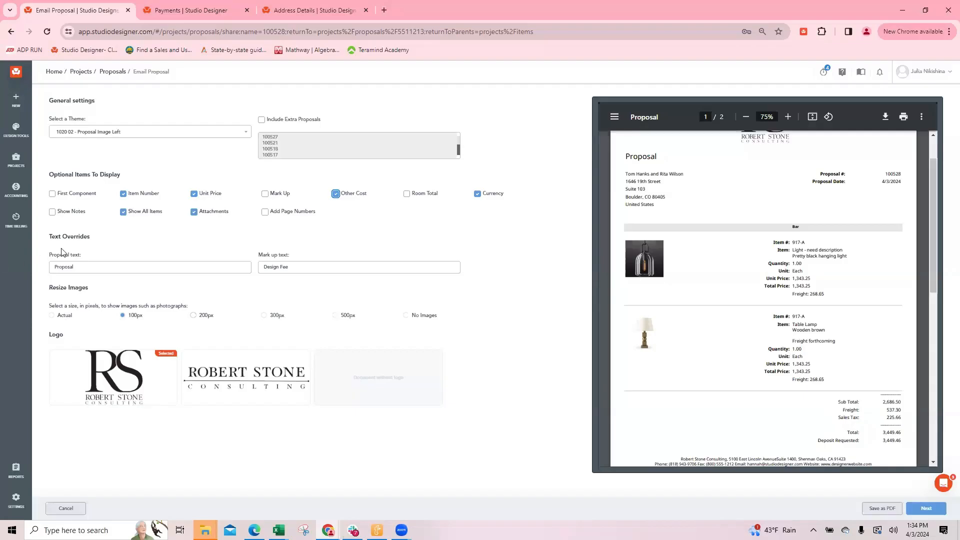
left_click(335, 194)
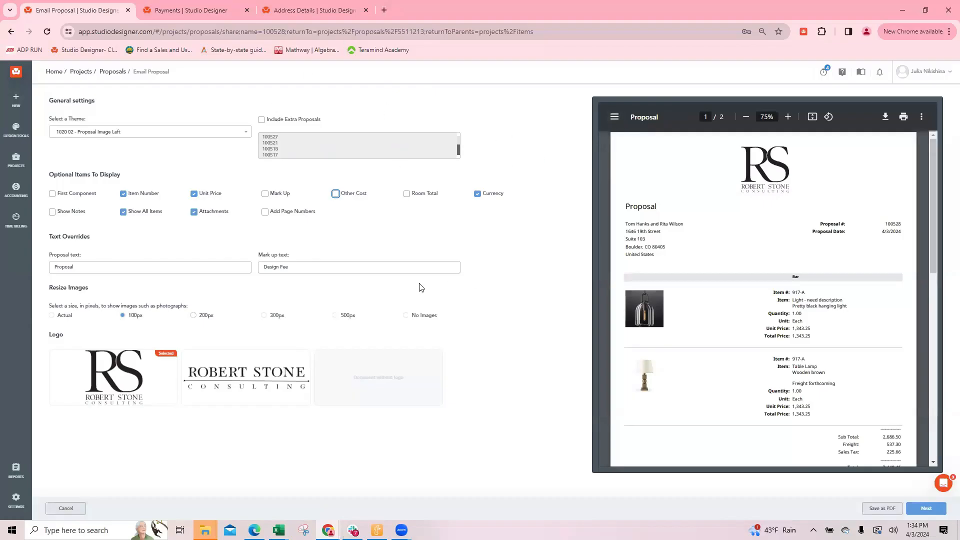
Cancel the client email and close the proposal, and reopen proposal 100528 to review its items
left_click(70, 510)
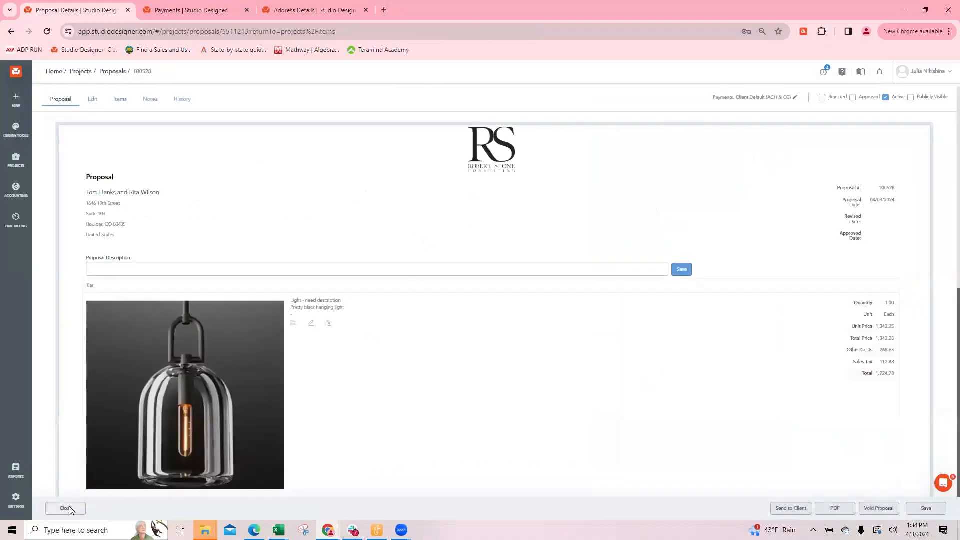
left_click(67, 508)
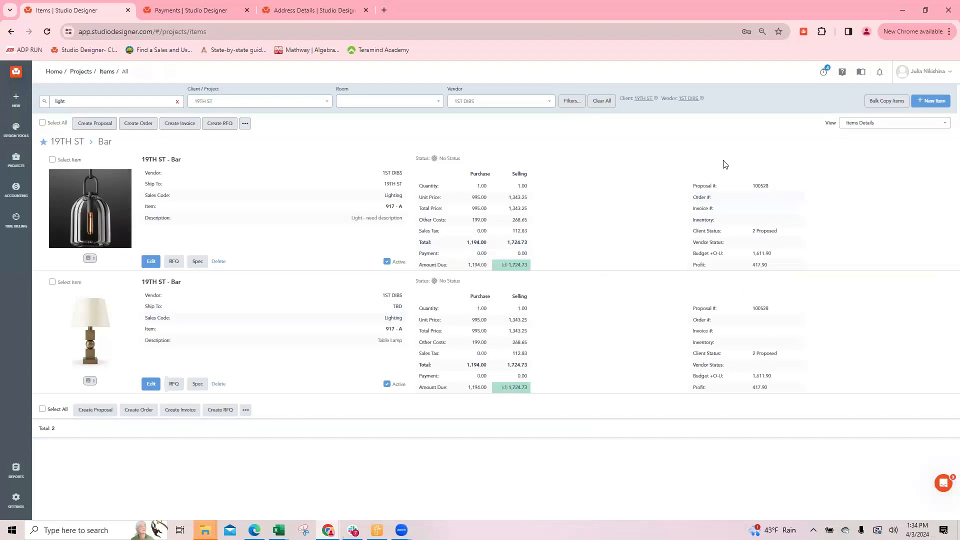
left_click(760, 187)
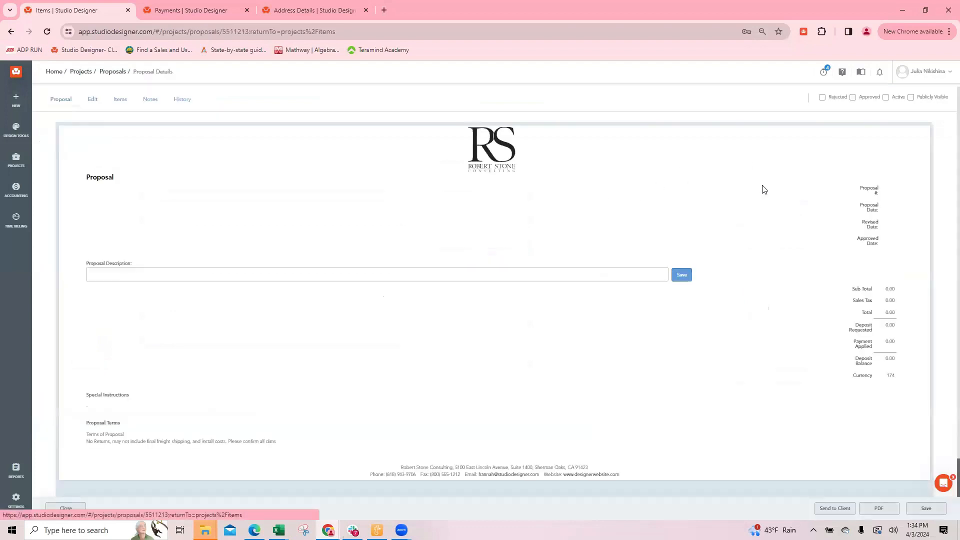
scroll(484, 261, "down", 4)
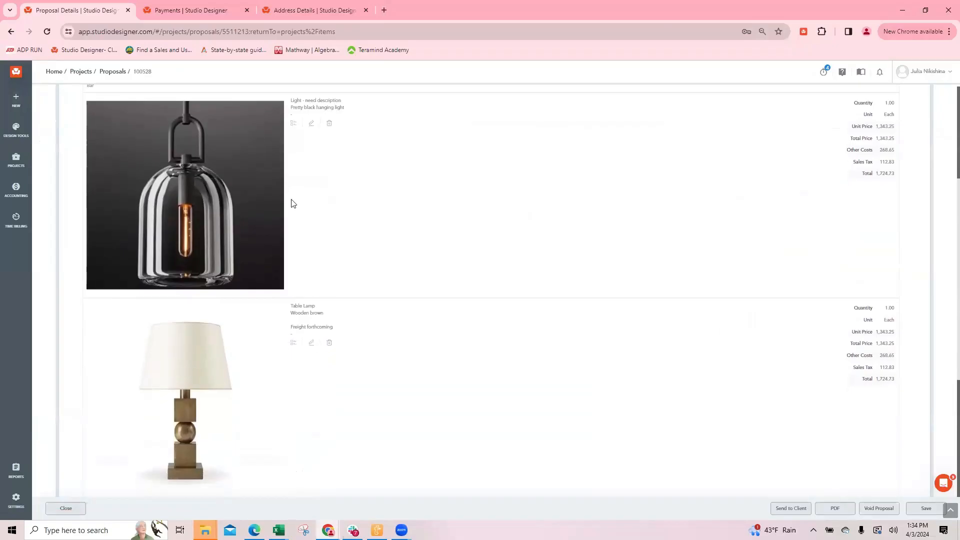
Open the accounting Money In page in the payment settings' browser tab and choose 19TH ST as the payer
left_click(188, 14)
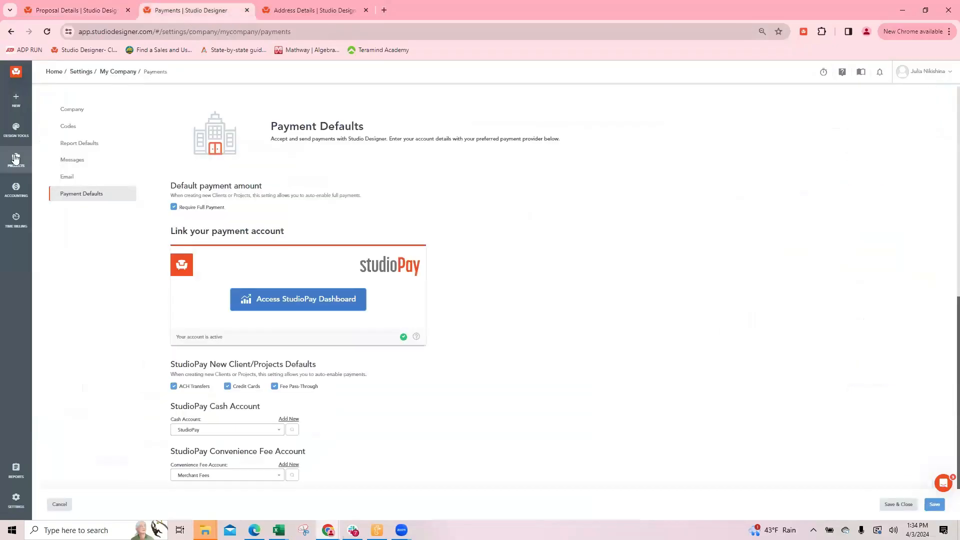
mouse_move(15, 160)
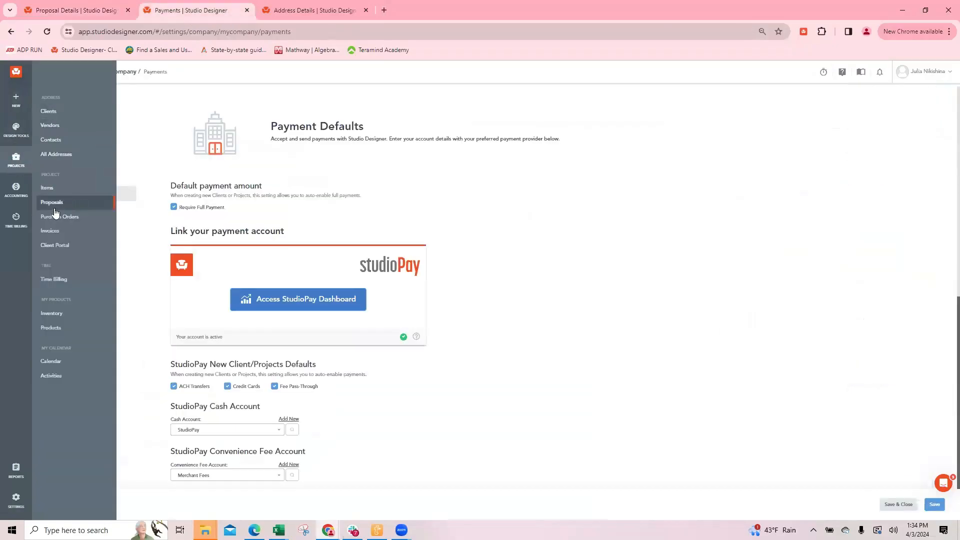
mouse_move(16, 189)
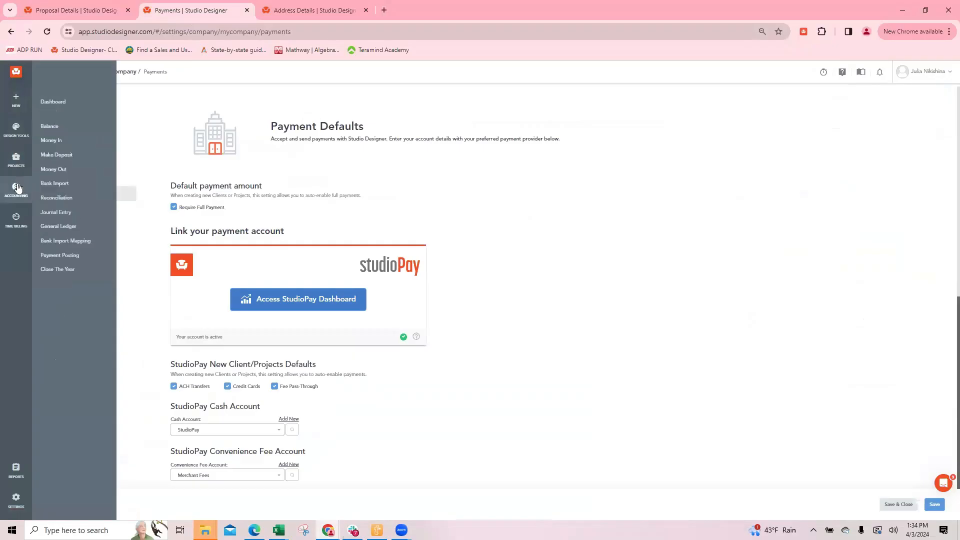
left_click(73, 143)
left_click(69, 166)
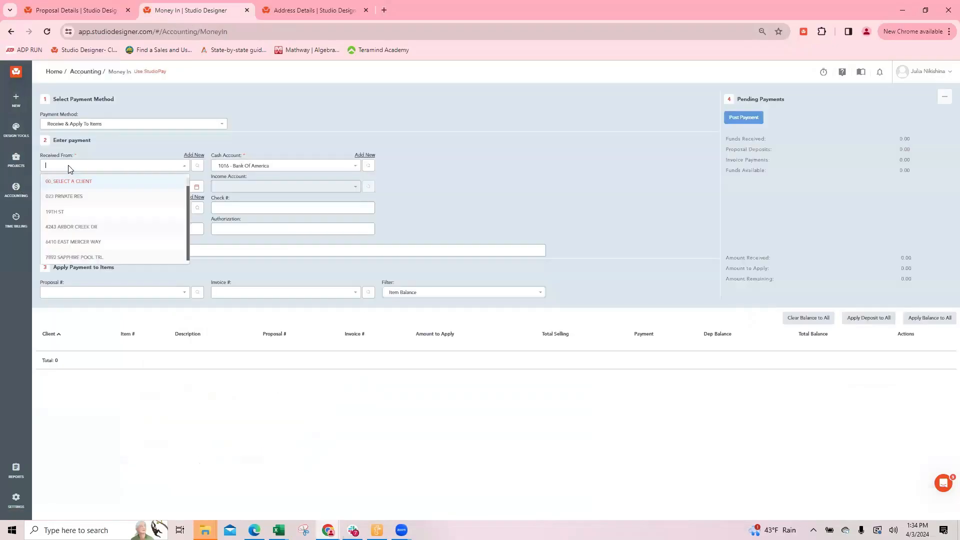
type("19th")
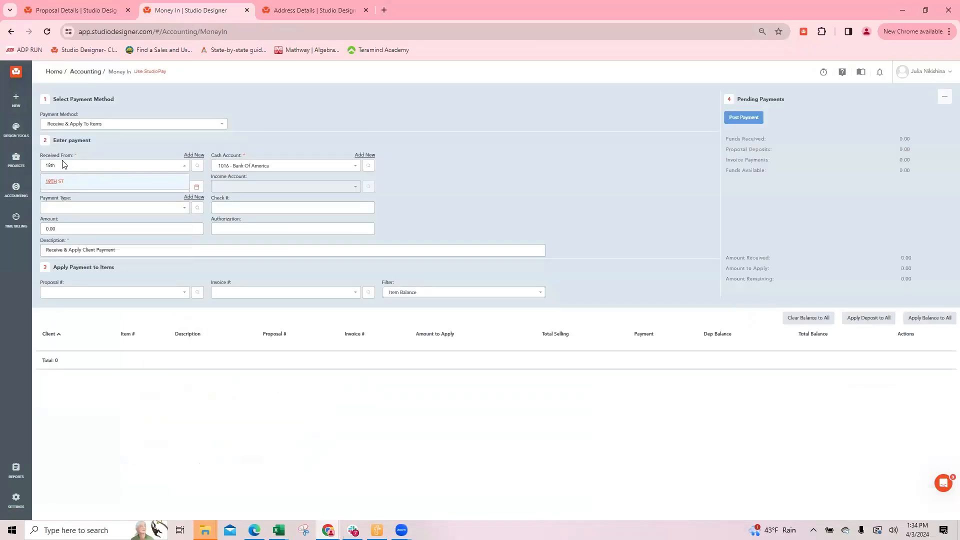
left_click(56, 182)
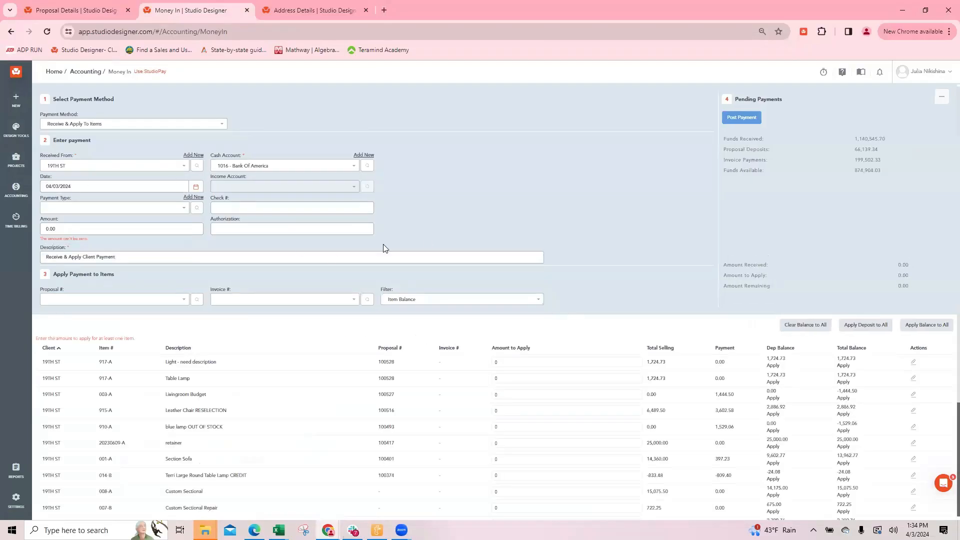
Limit the payment to proposal 100528 and apply the total balance of 1724.73 to both the light and the table lamp
left_click(123, 299)
left_click(58, 318)
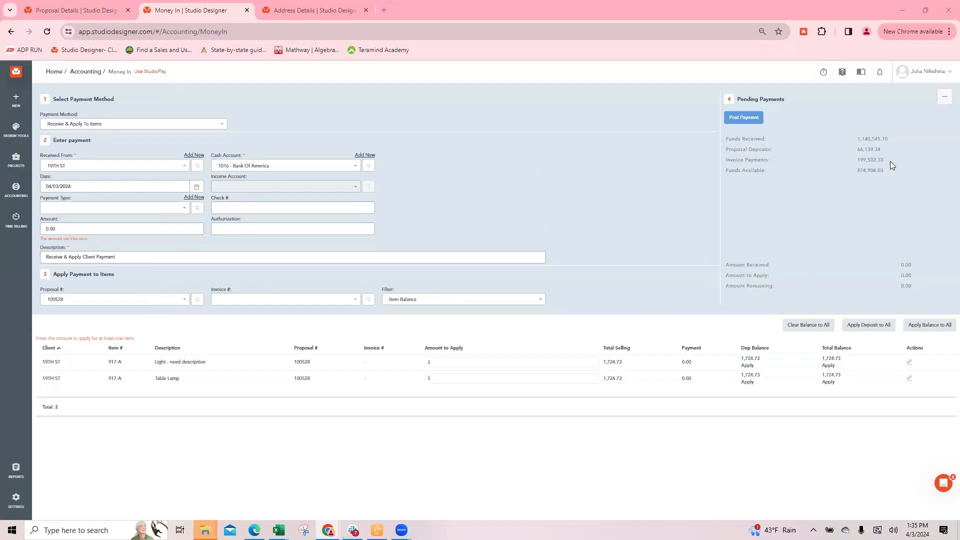
left_click_drag(890, 168, 842, 172)
left_click(828, 365)
left_click(829, 382)
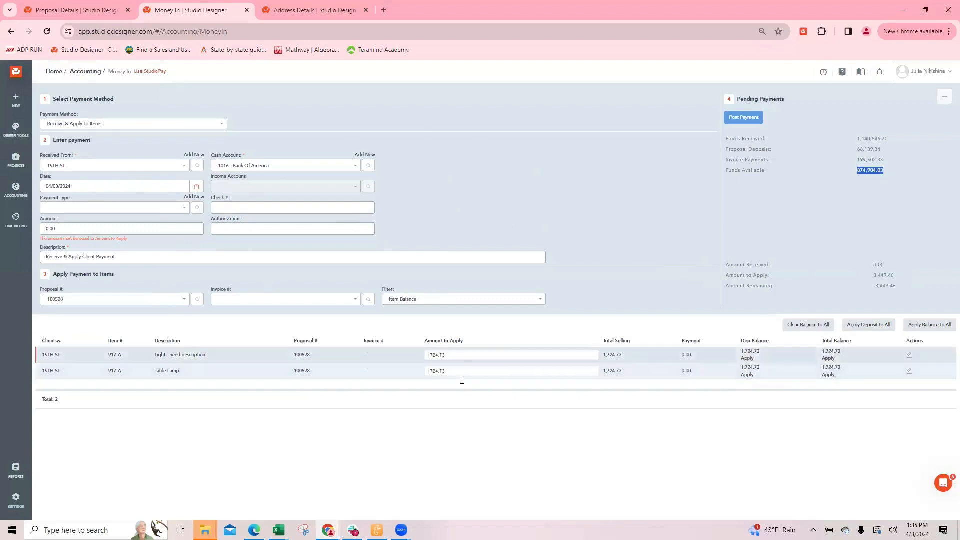
Change the payment method to Apply Payment To Items From Funds Available and post the payment
left_click(64, 123)
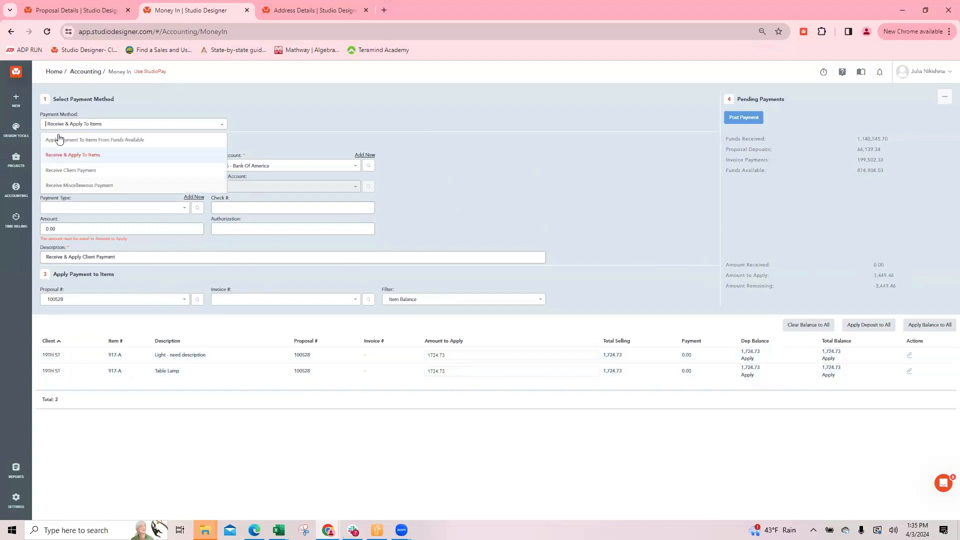
left_click(92, 137)
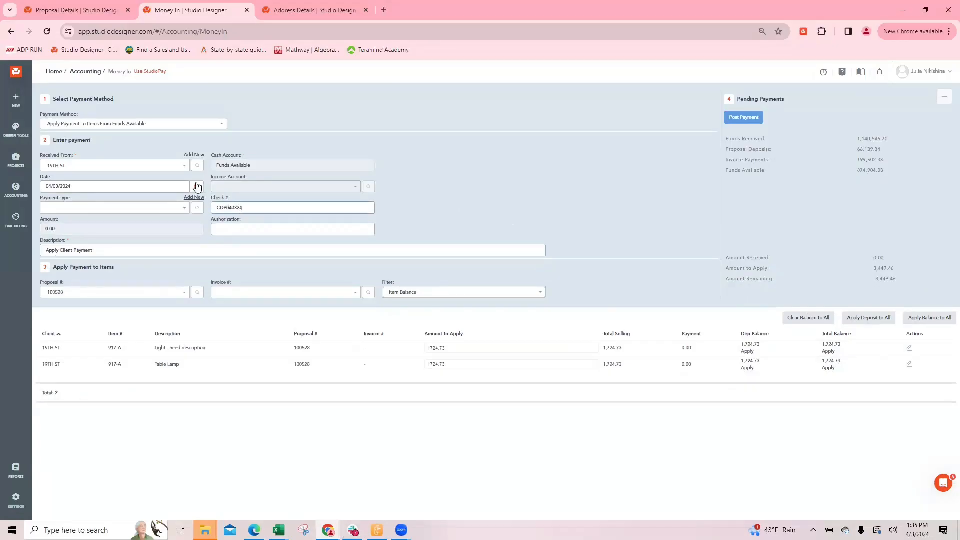
left_click(750, 119)
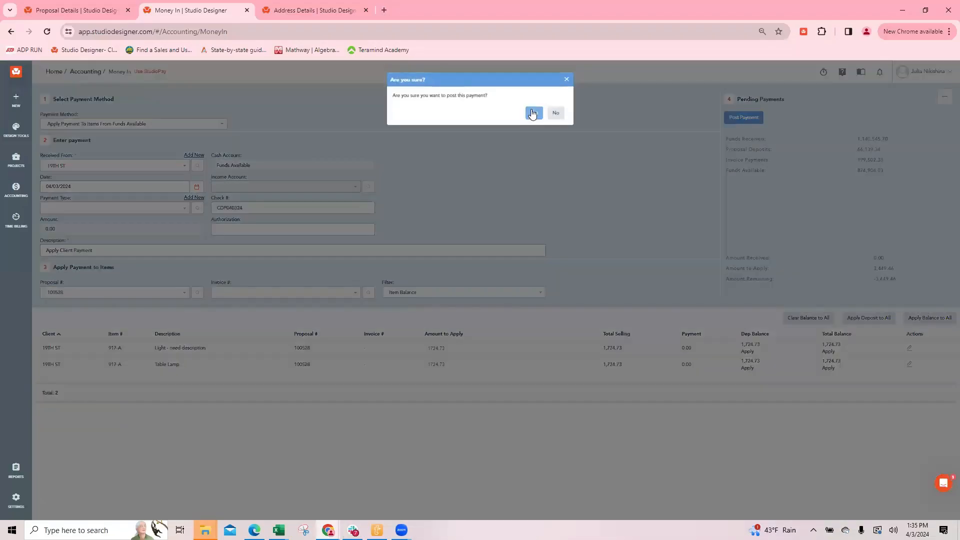
left_click(532, 112)
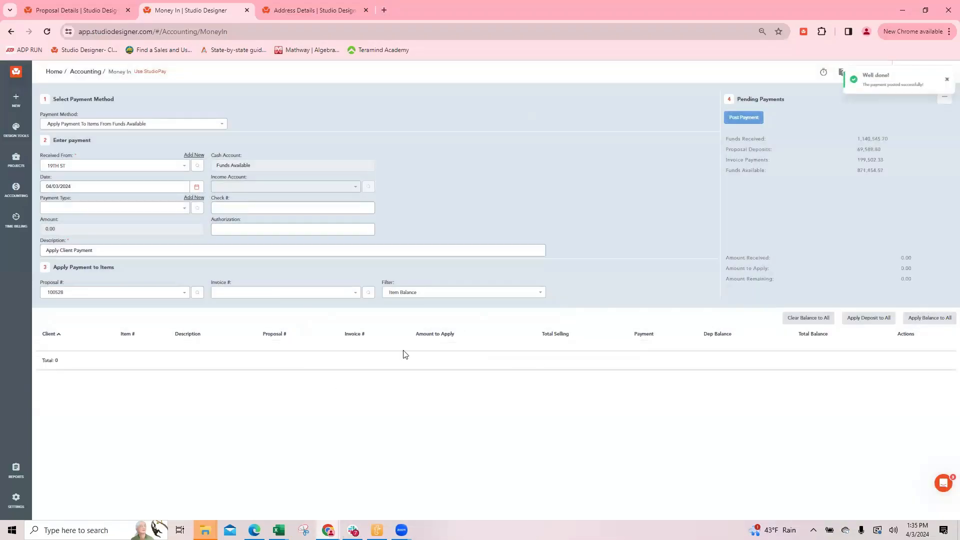
Go back to the open proposal and close it to check the lighting items' payments in the items list
left_click(74, 11)
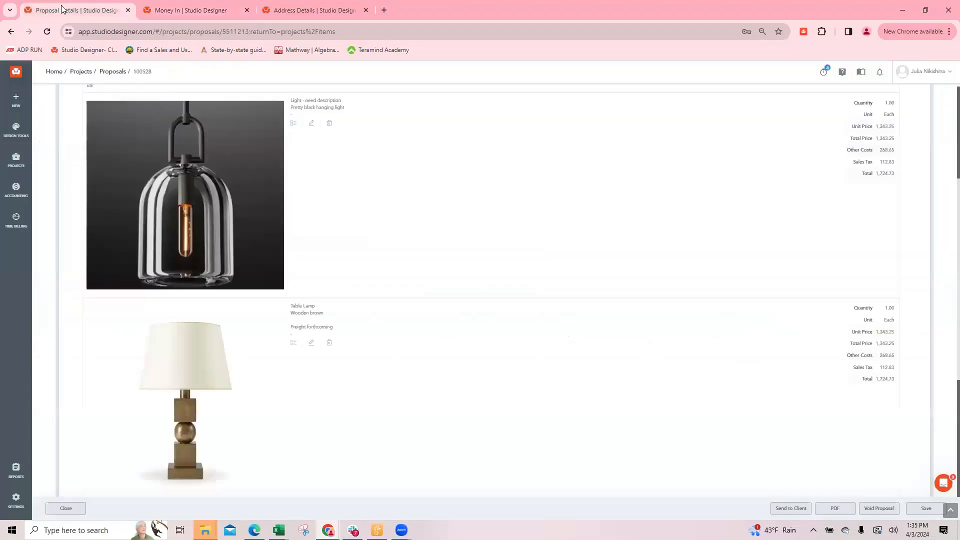
left_click(70, 507)
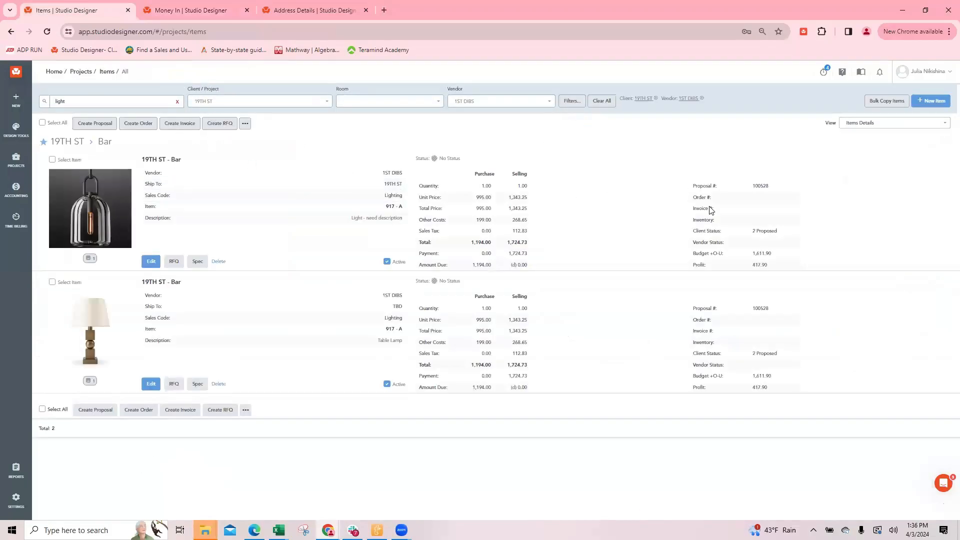
Clear the vendor and keyword filters and search the 19TH ST items for proposal 100528
left_click(542, 101)
left_click(177, 101)
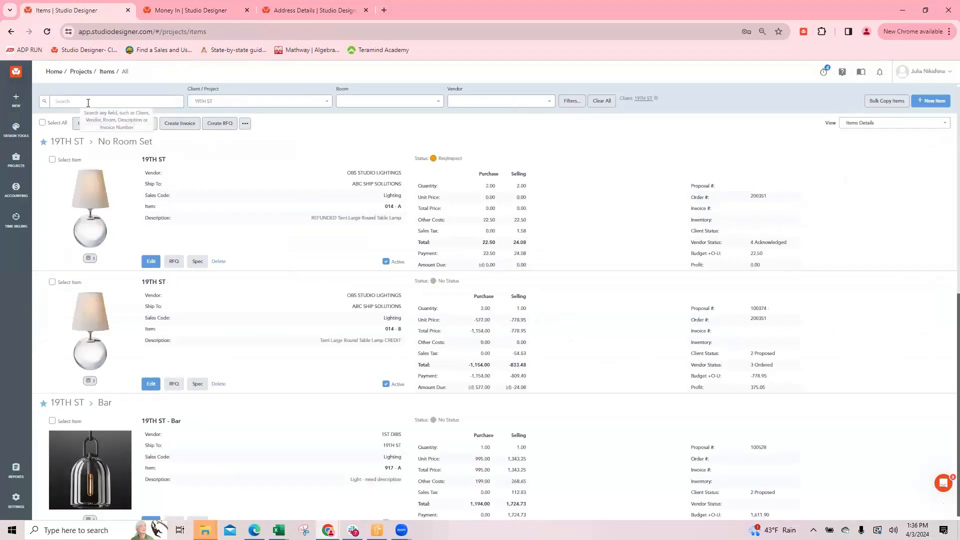
type("100")
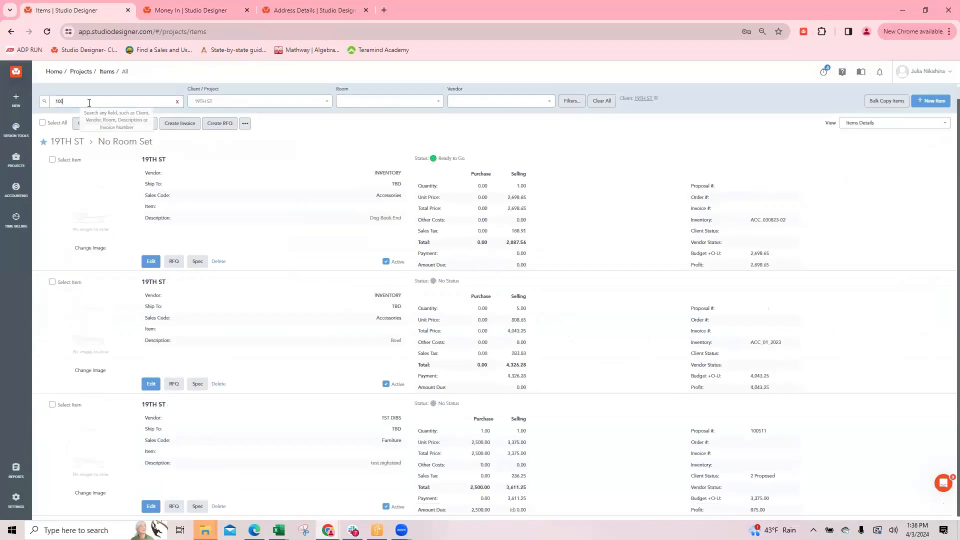
type("52")
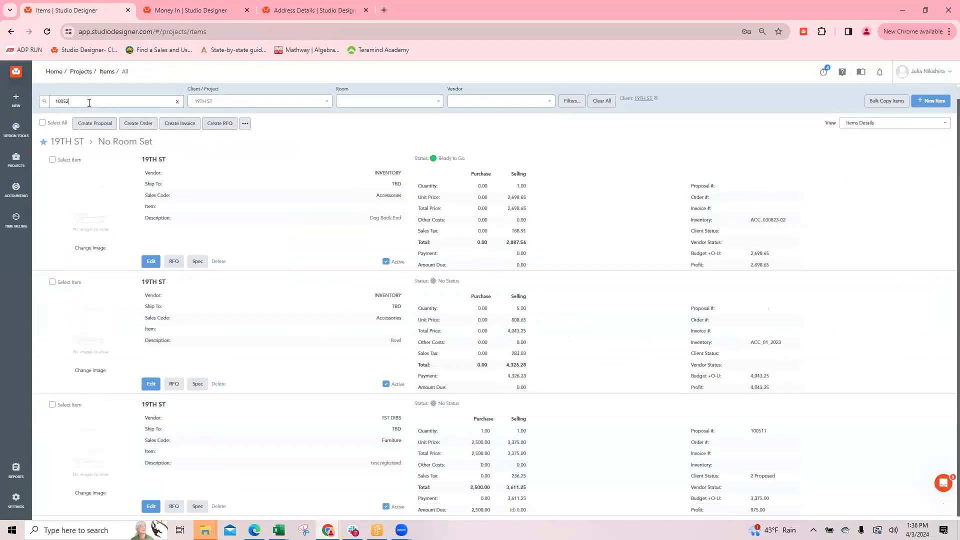
type("8")
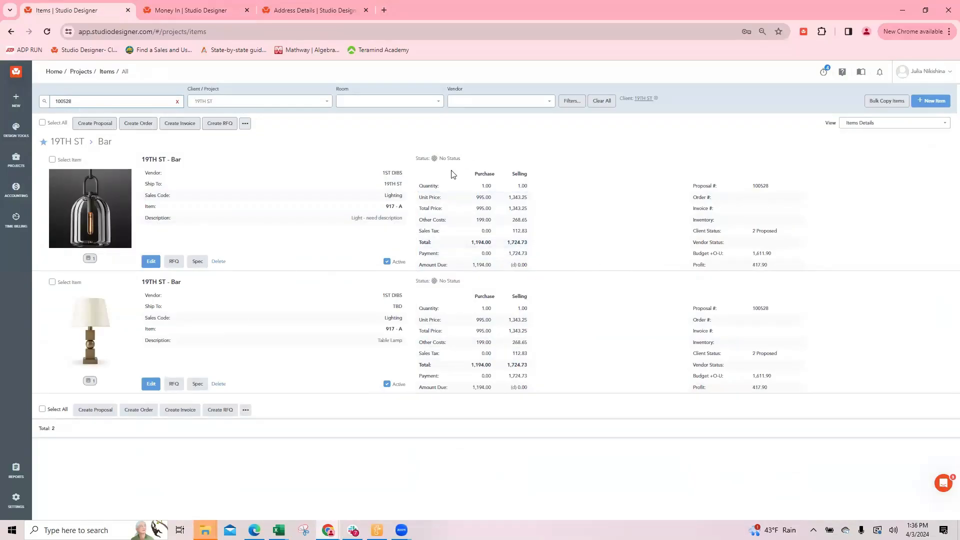
Open the Item Priorities settings in the Money In browser tab to examine the color names for item statuses
left_click(434, 158)
left_click(195, 10)
left_click(16, 500)
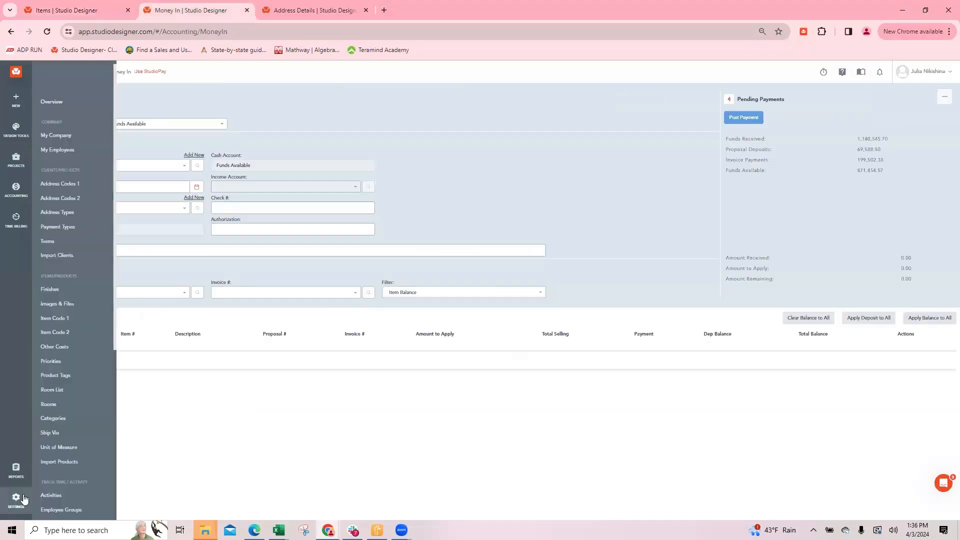
scroll(75, 250, "down", 3)
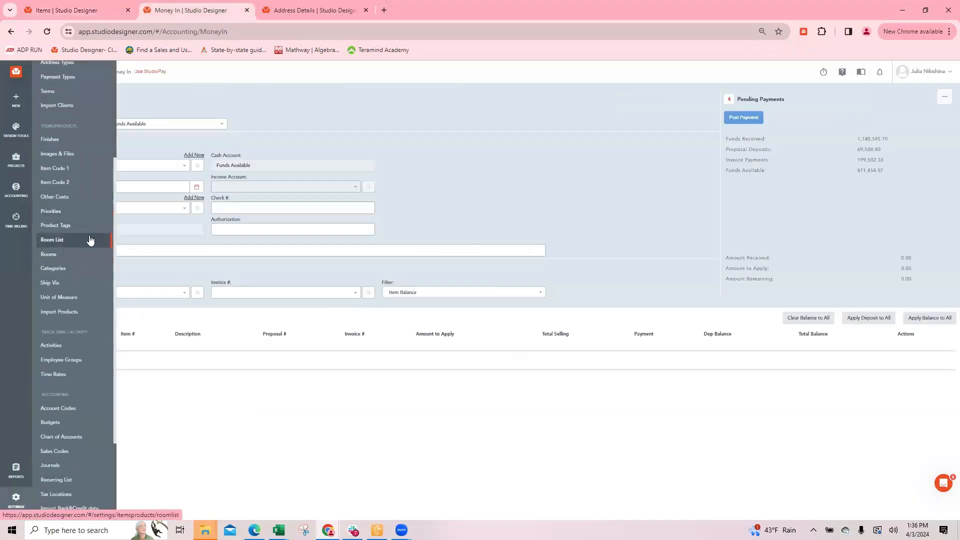
scroll(90, 240, "down", 3)
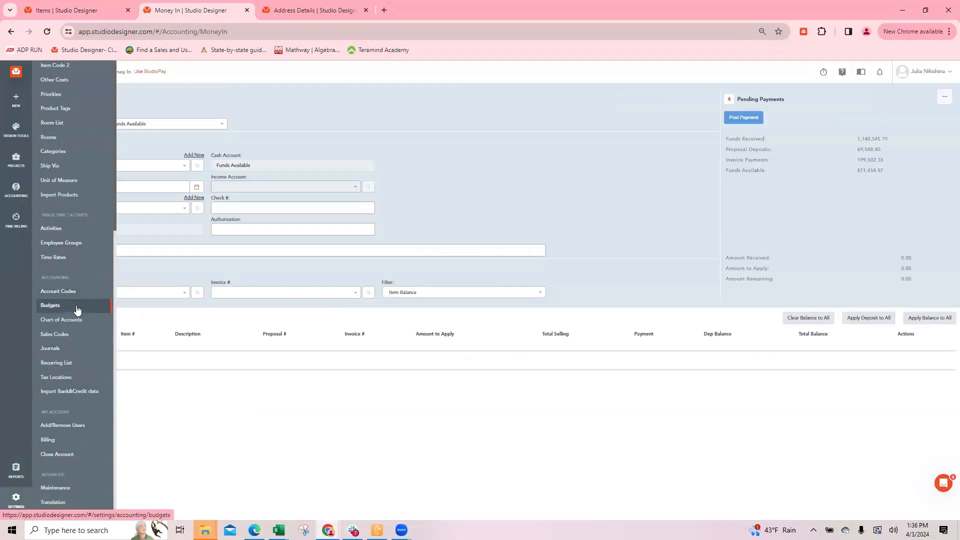
scroll(55, 240, "up", 1)
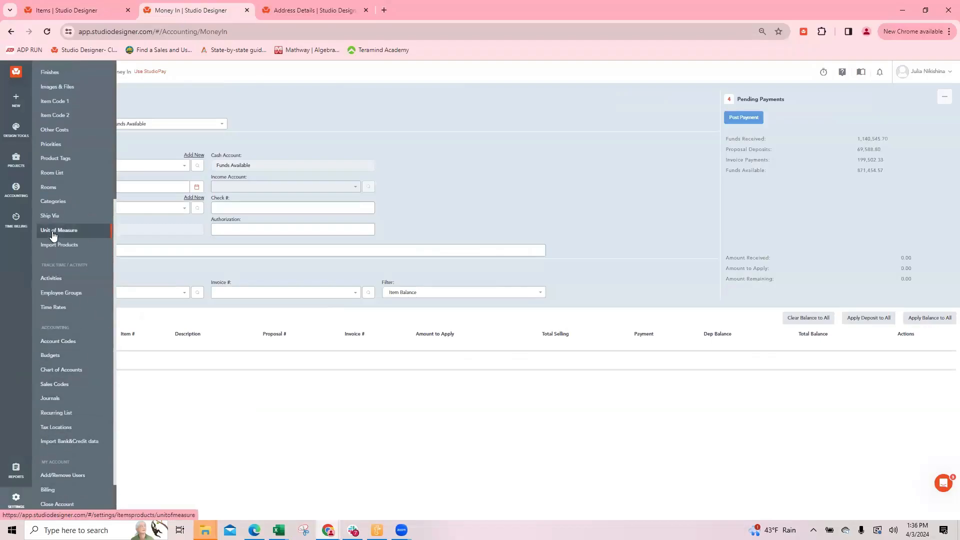
left_click(94, 151)
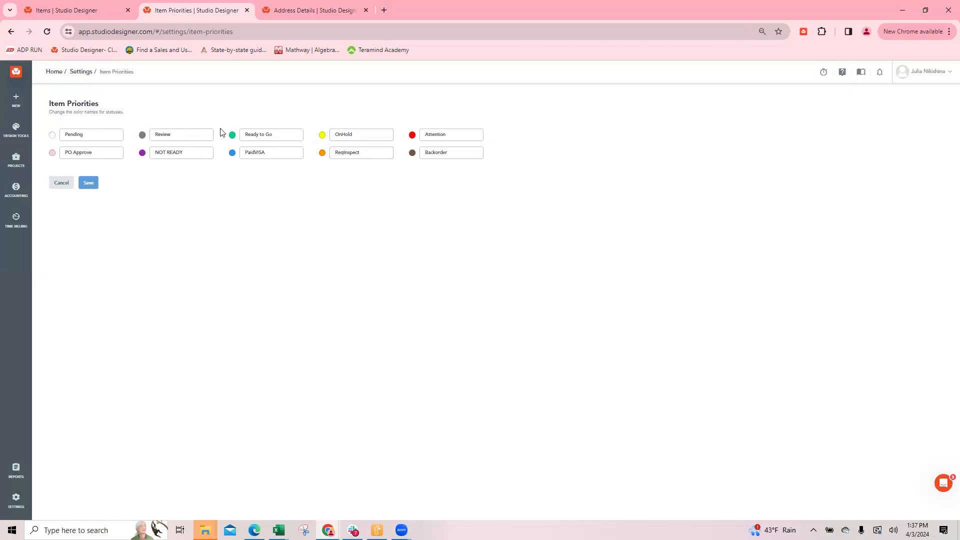
Return to the items list, view the hanging light's payments and check number, and save and close the item
left_click(68, 10)
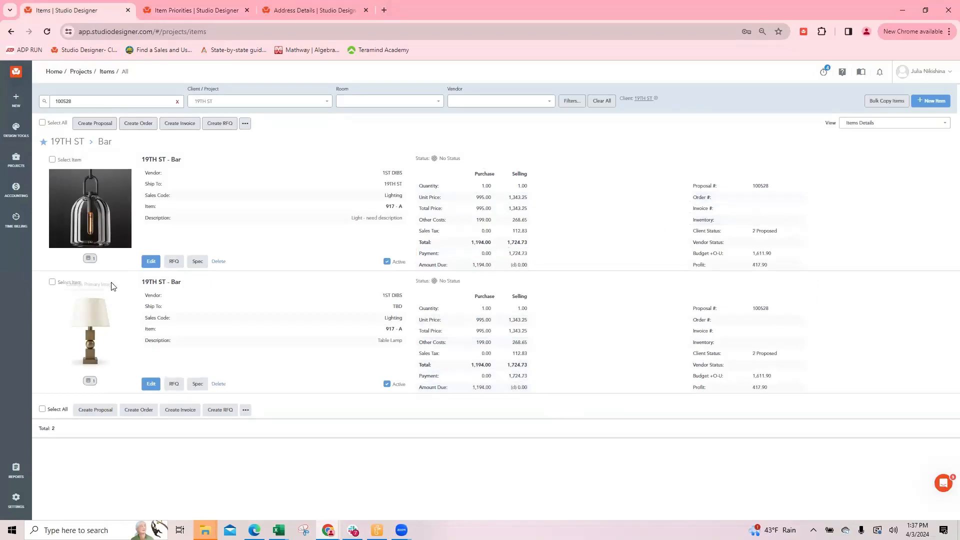
left_click(151, 261)
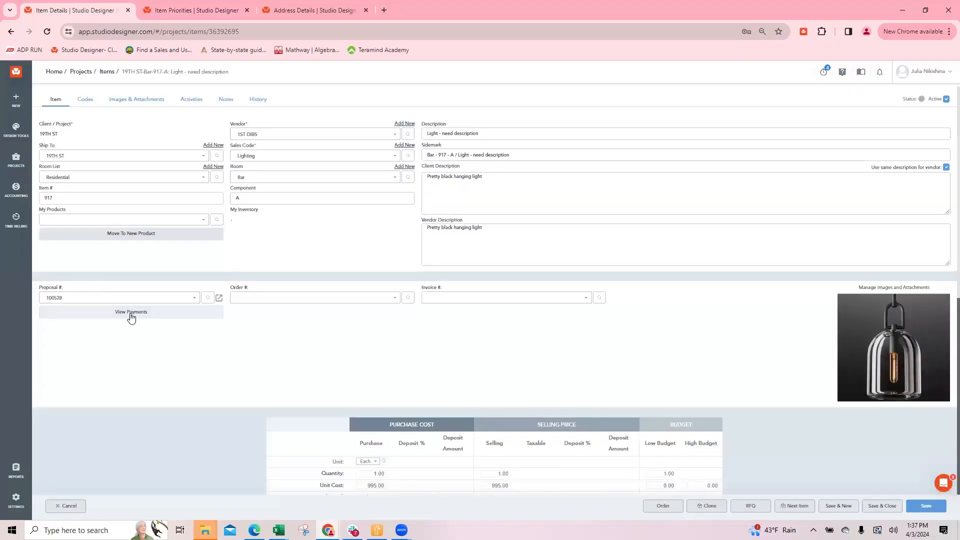
left_click(142, 309)
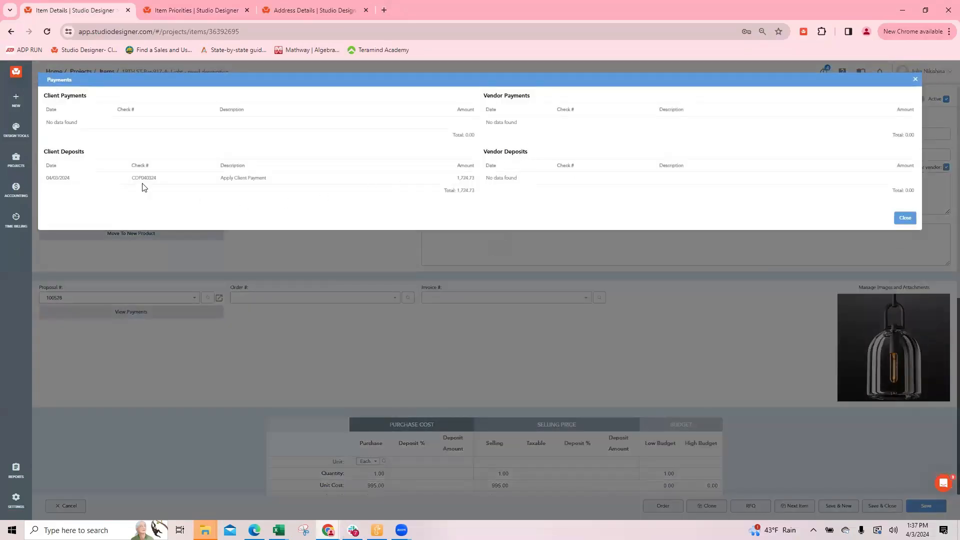
left_click_drag(156, 180, 129, 183)
left_click(271, 159)
left_click(915, 79)
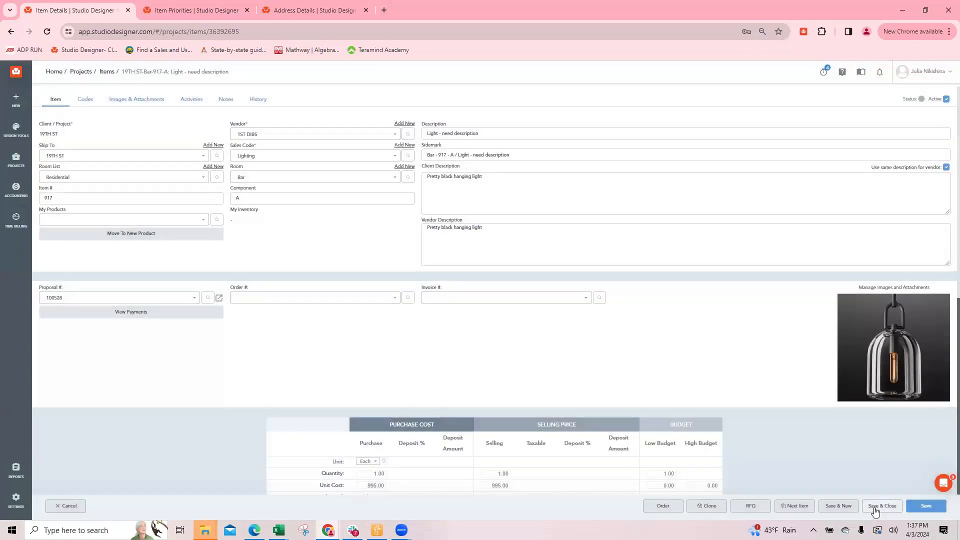
left_click(882, 505)
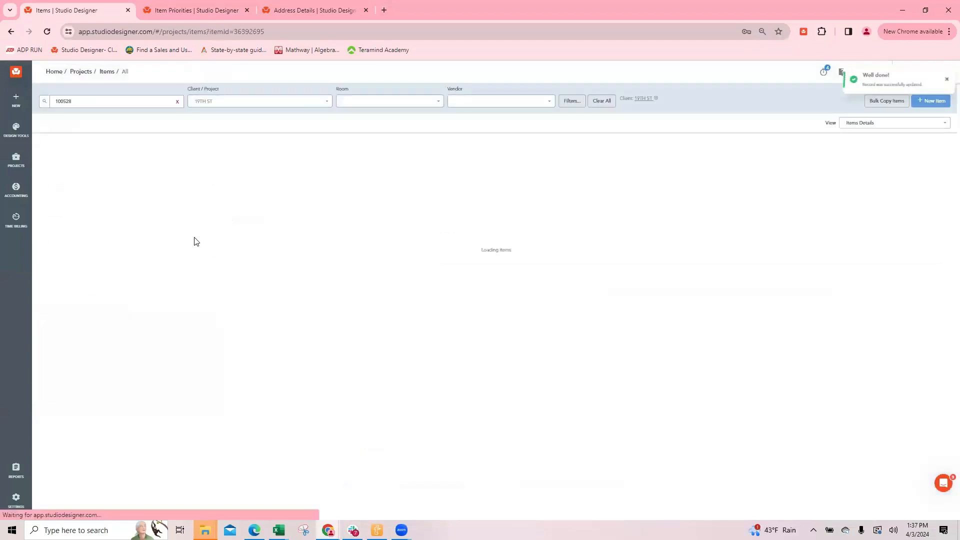
Create vendor orders for both the hanging light and the table lamp
left_click(52, 161)
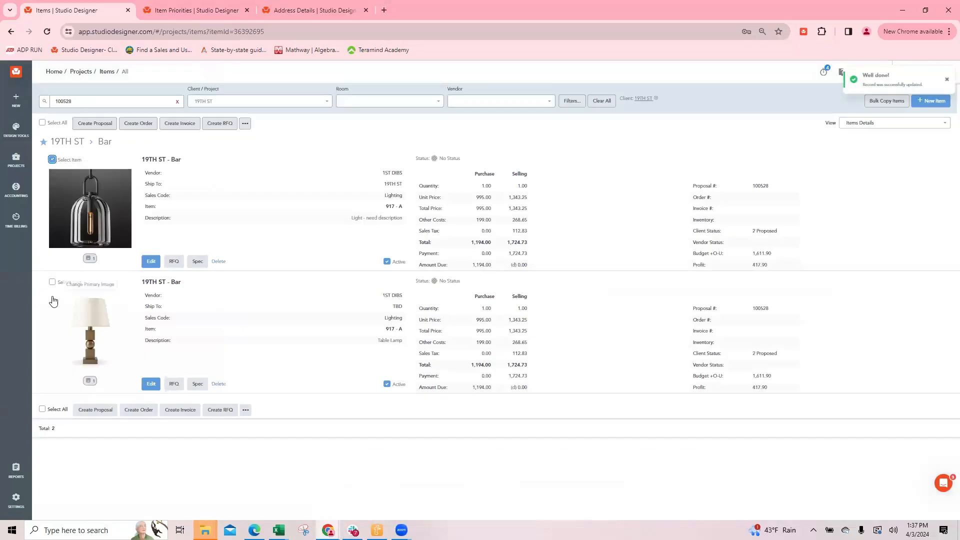
left_click(52, 283)
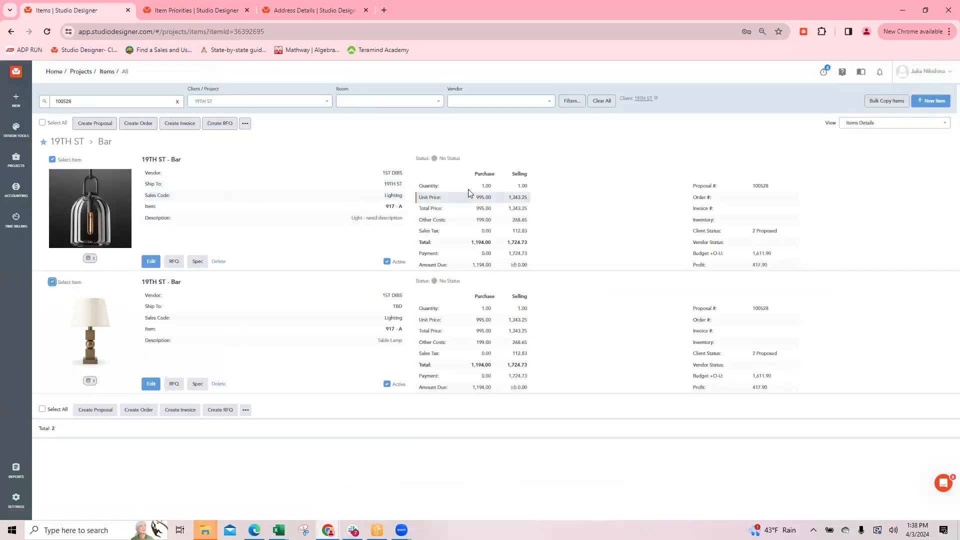
left_click(134, 124)
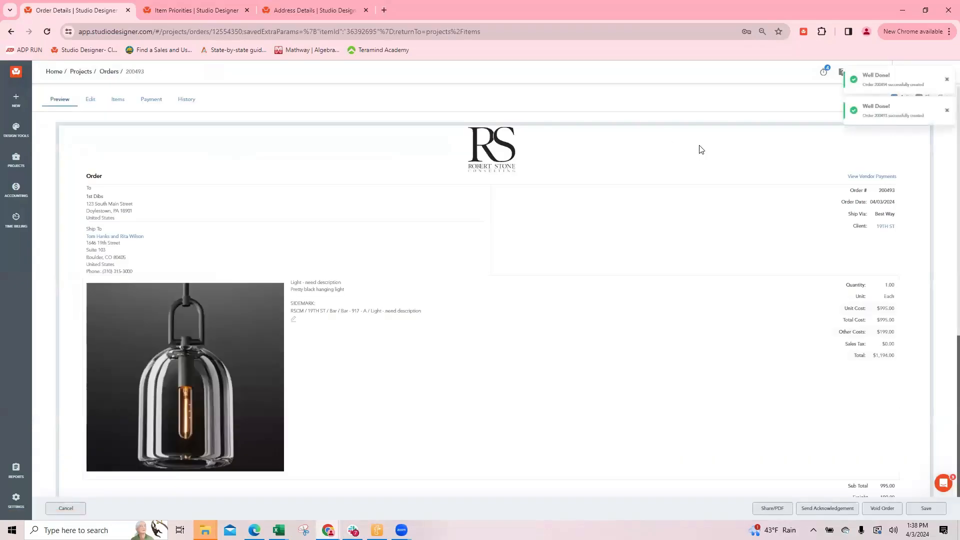
Review the hanging light's order preview, close it, and reopen it from the items list to check its shipping address
scroll(698, 237, "down", 5)
scroll(698, 287, "up", 5)
scroll(671, 285, "down", 4)
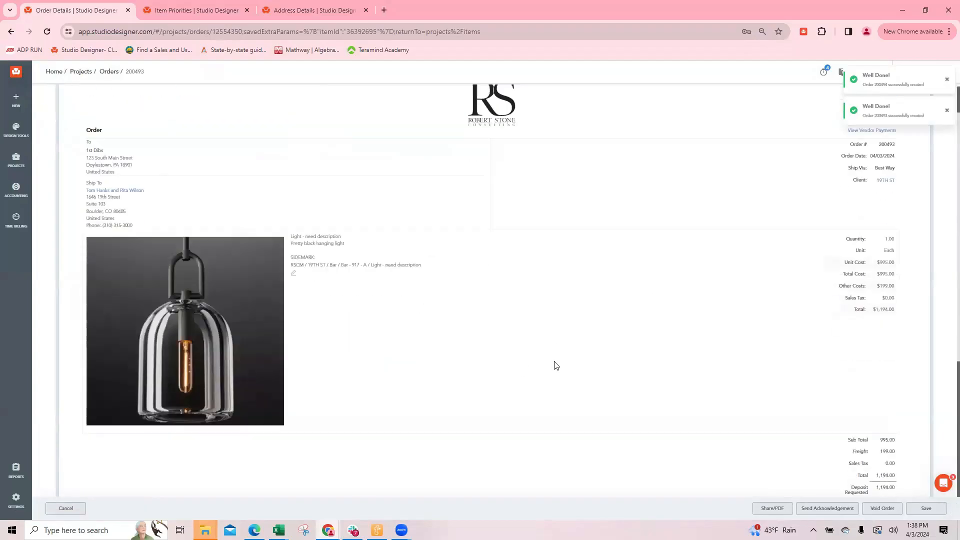
scroll(614, 354, "up", 3)
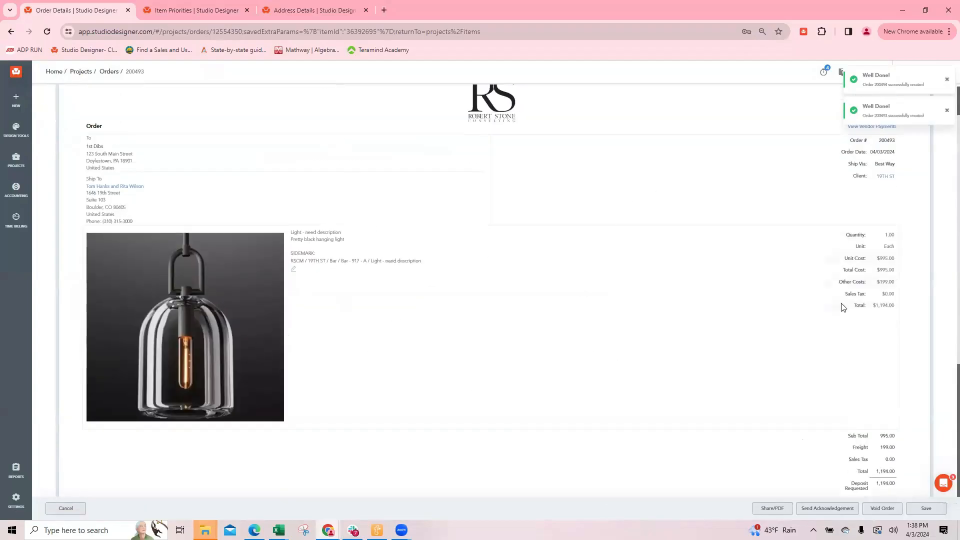
left_click(64, 508)
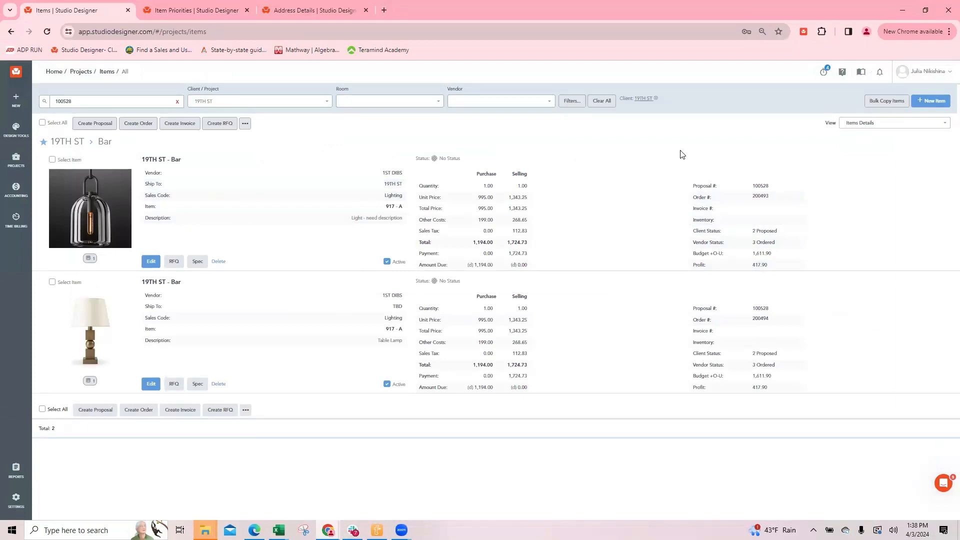
left_click(760, 195)
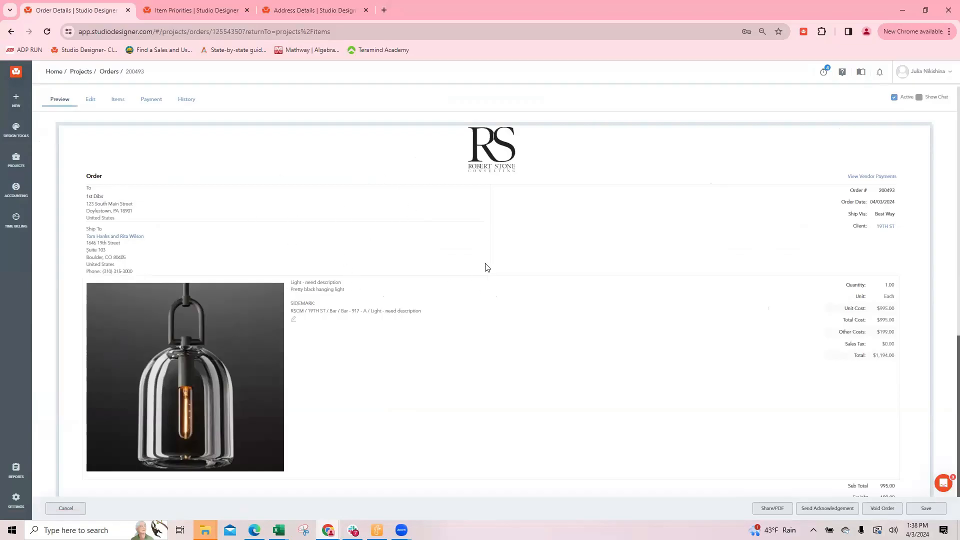
left_click(65, 508)
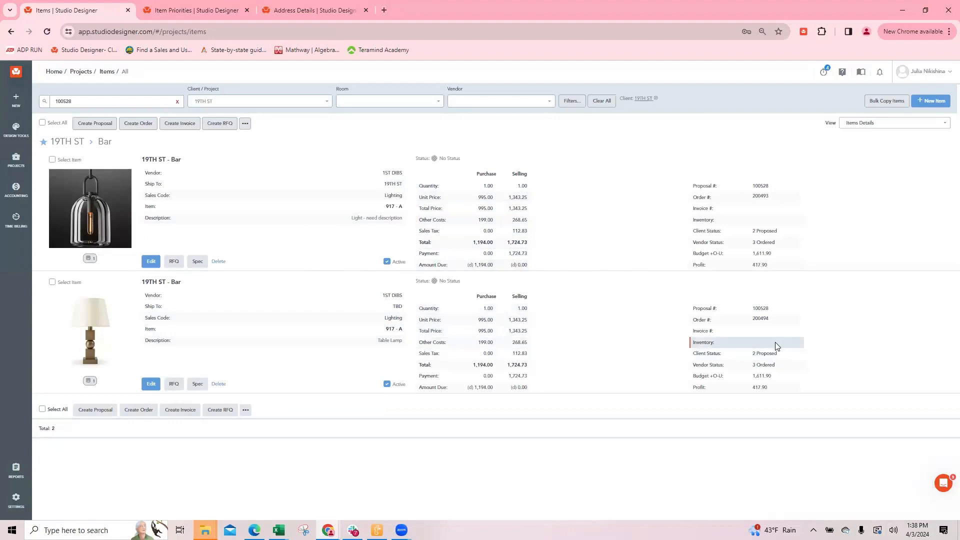
Open the table lamp's order from the items list and void it
left_click(759, 320)
left_click(882, 508)
left_click(529, 105)
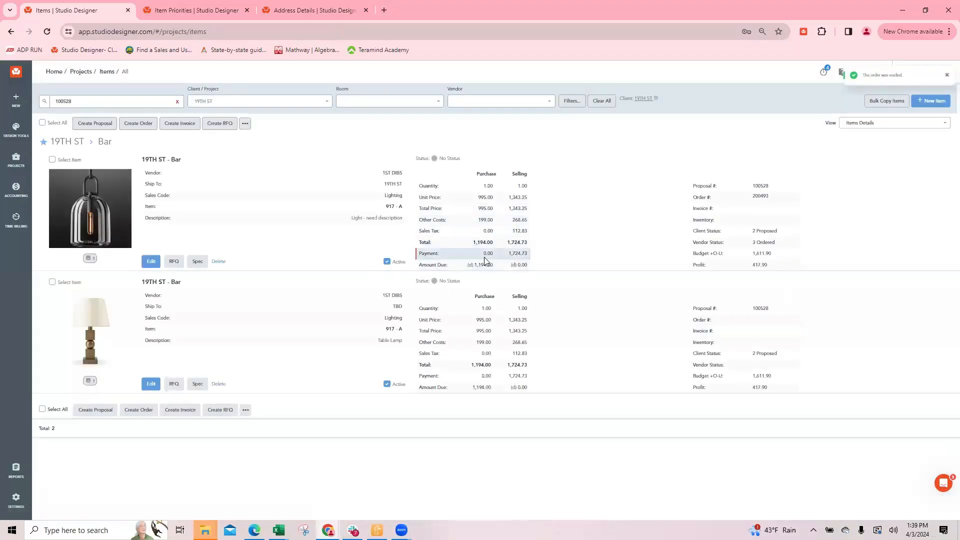
Set the table lamp's Ship To address to 19TH ST, then save and close the item
left_click(151, 385)
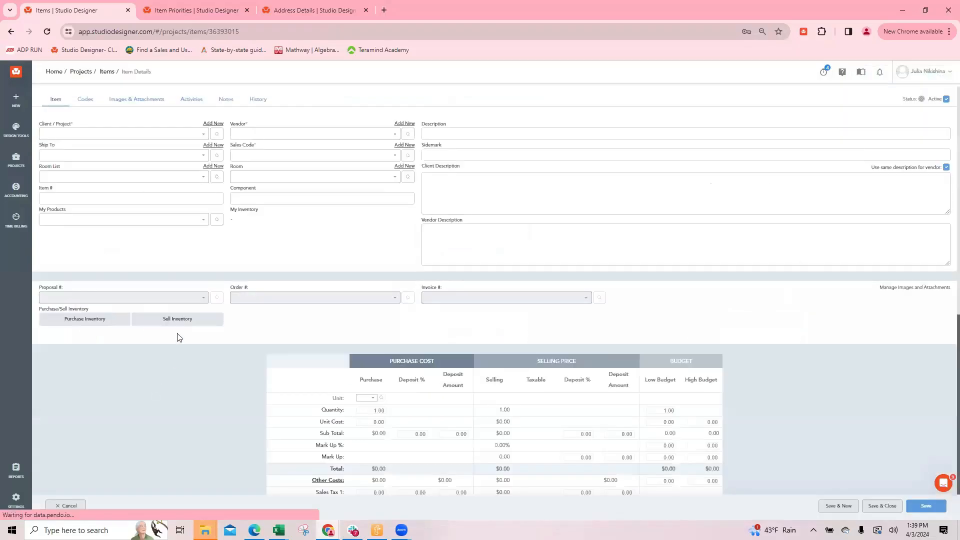
left_click(266, 299)
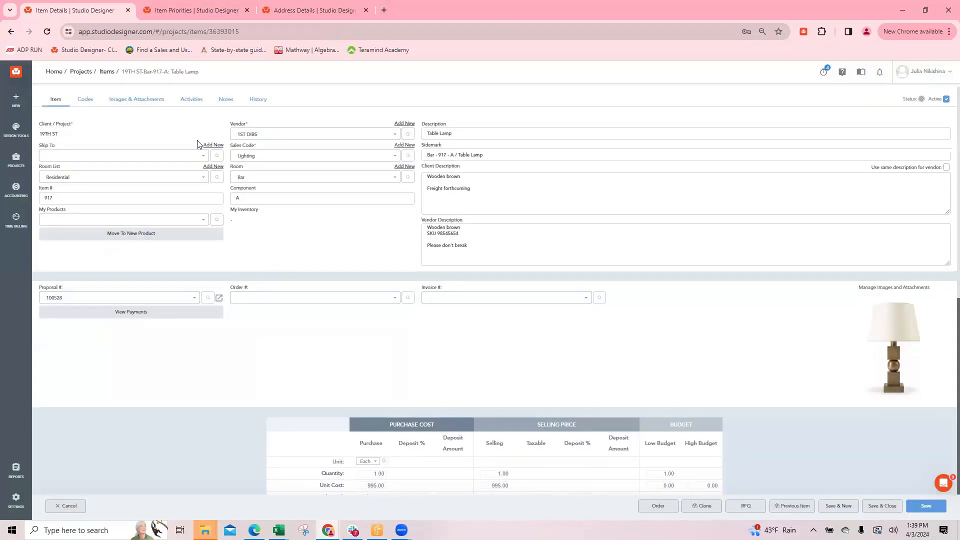
left_click(78, 159)
type("19th")
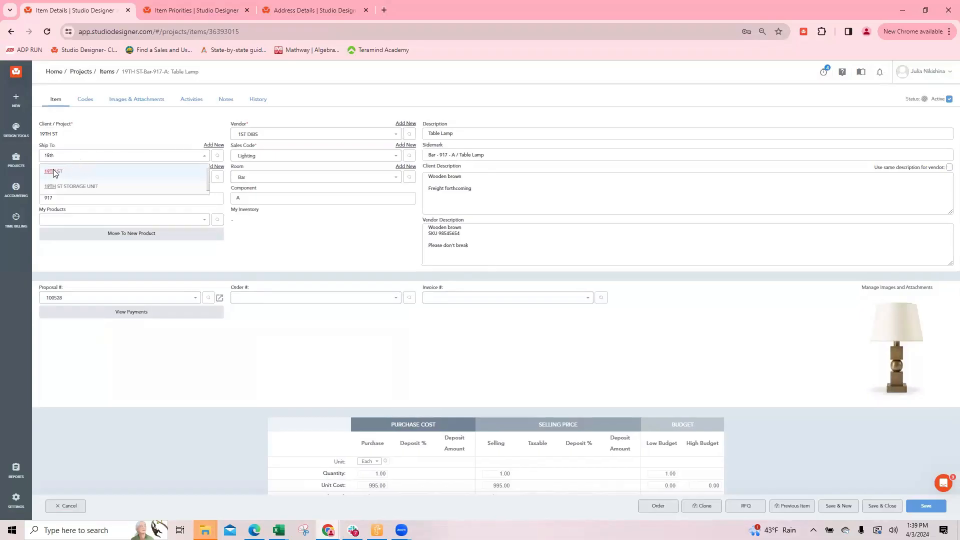
left_click(52, 171)
left_click(235, 299)
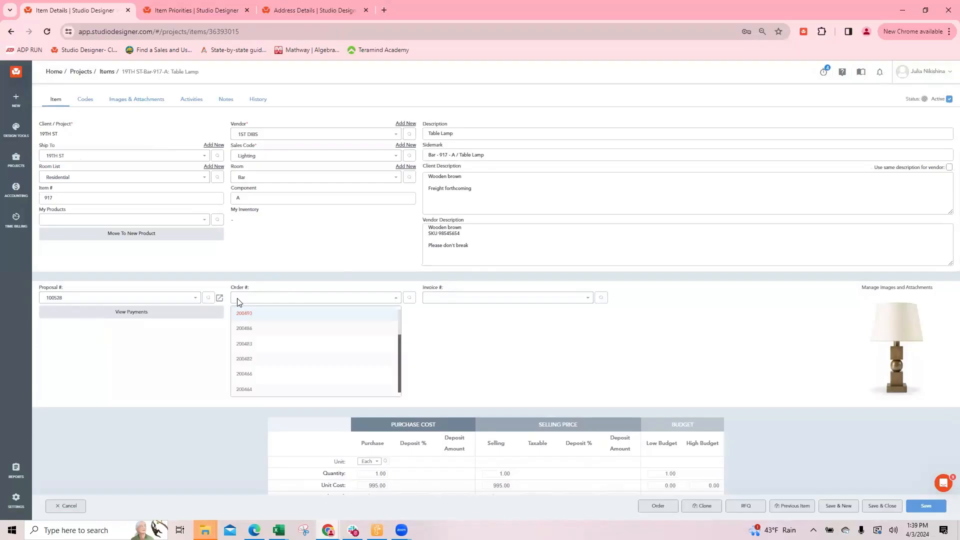
left_click(559, 346)
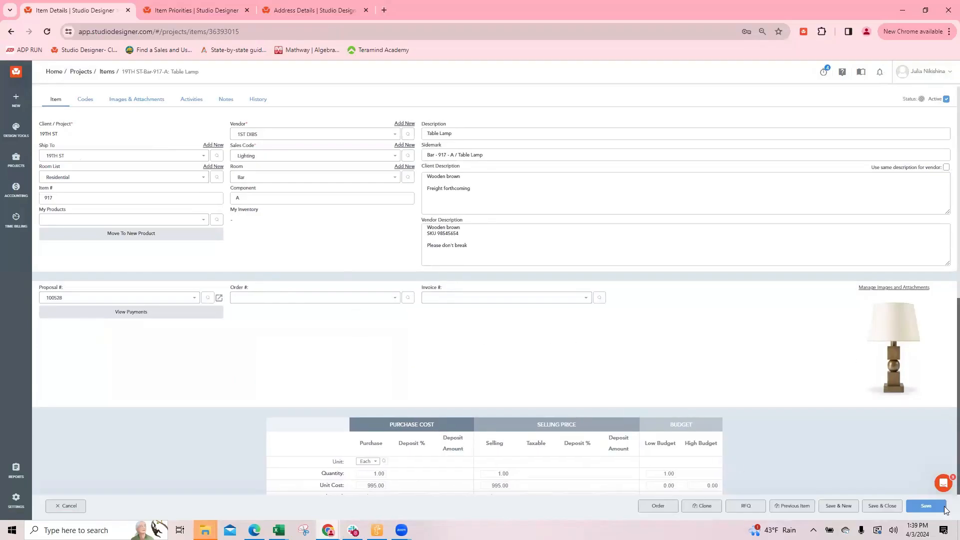
left_click(883, 506)
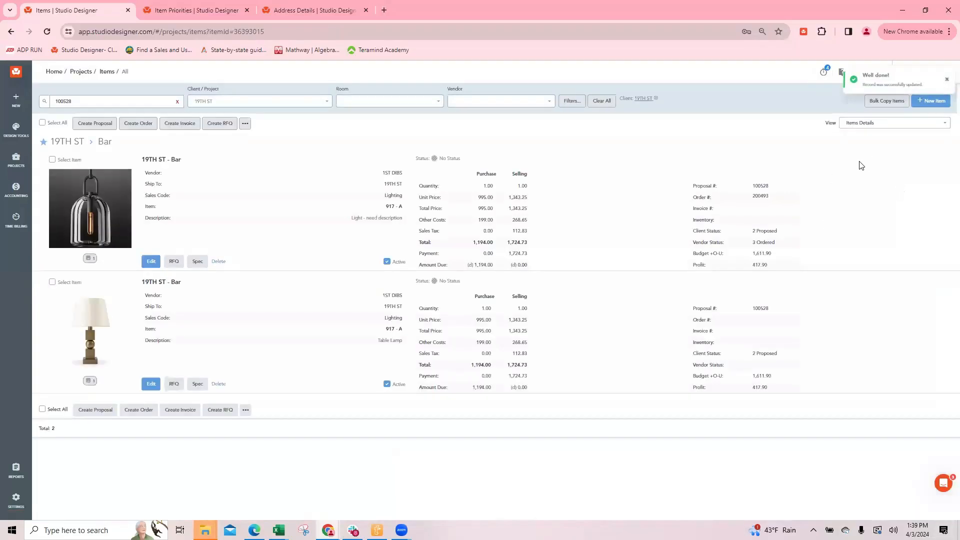
Add the table lamp to the hanging light's existing order, accept the accounting notice, and save and close the item
left_click(151, 383)
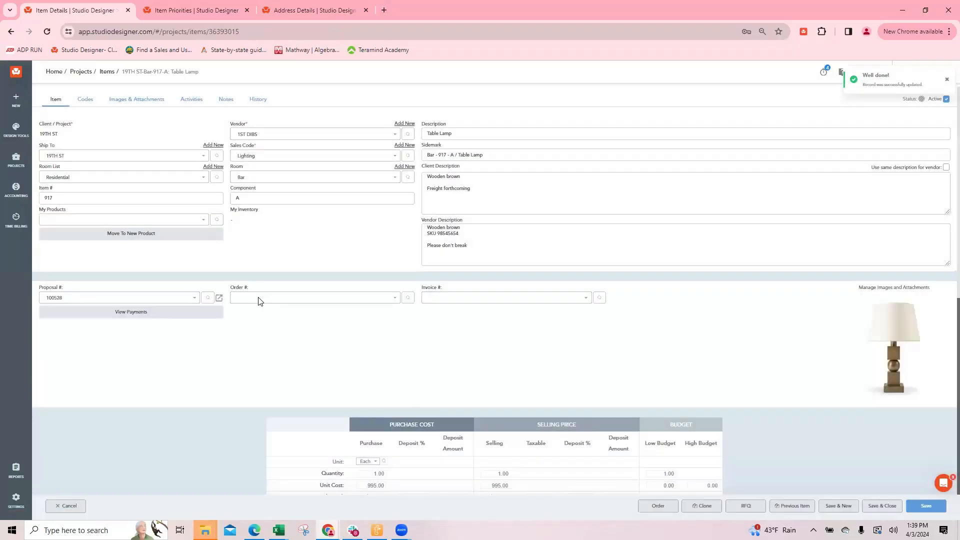
left_click(260, 299)
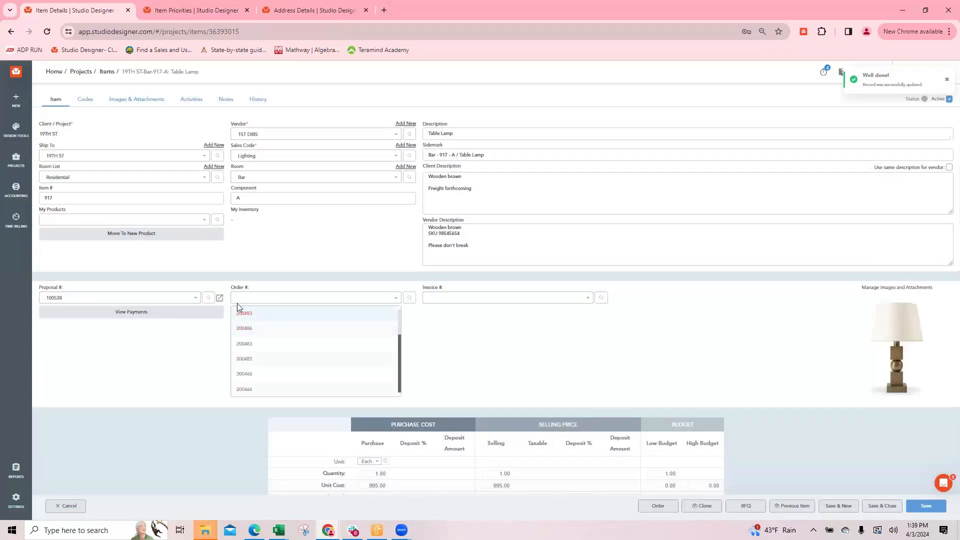
left_click(241, 309)
left_click(528, 116)
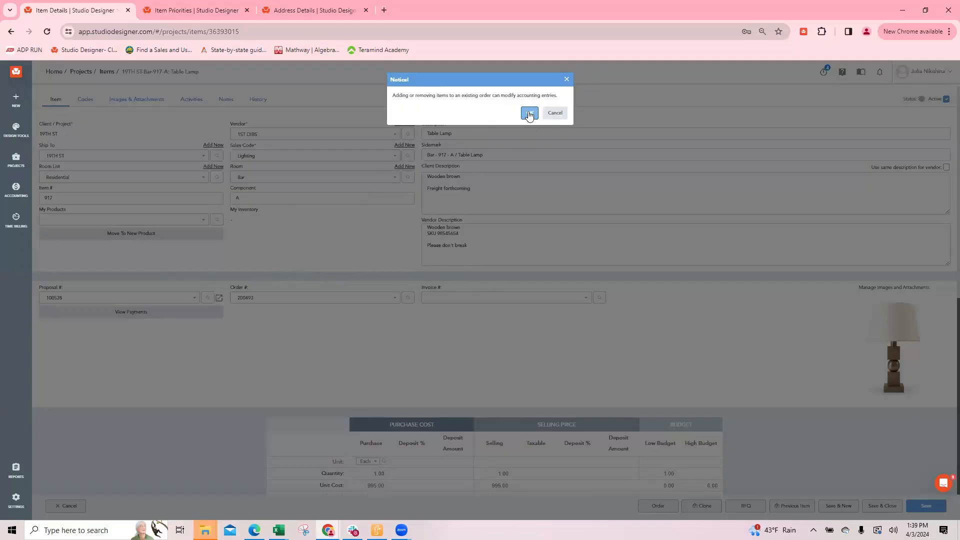
left_click(530, 114)
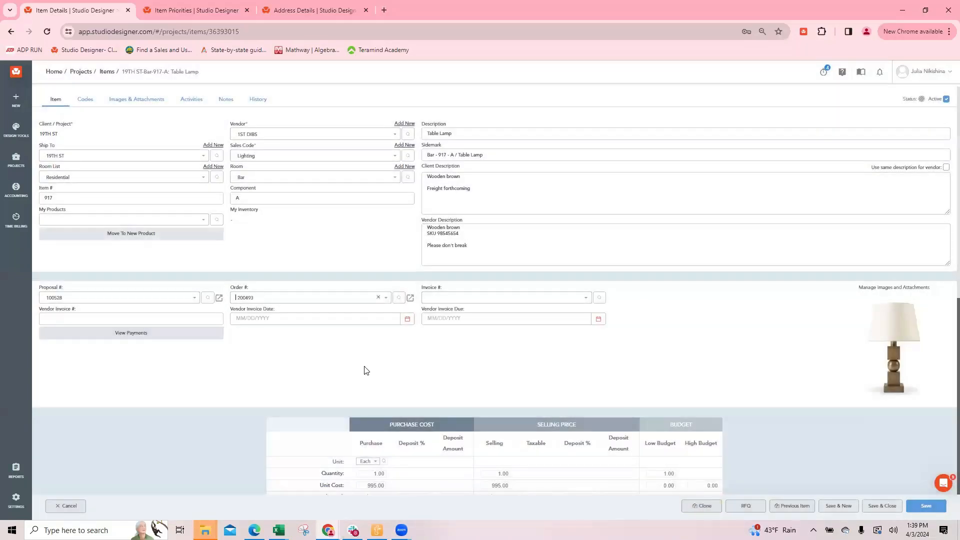
left_click(882, 505)
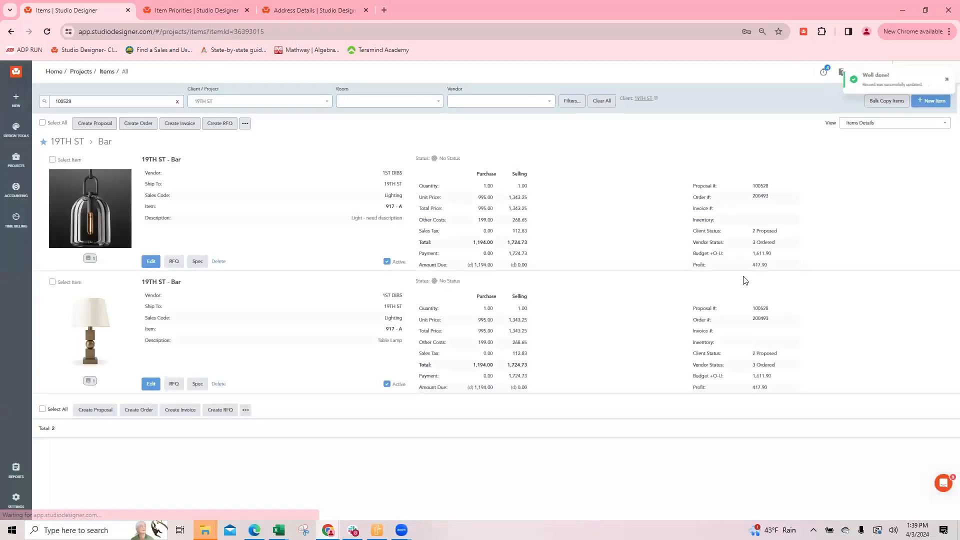
Open the order shared by both lighting items, review its preview, and return to the items list
left_click(764, 320)
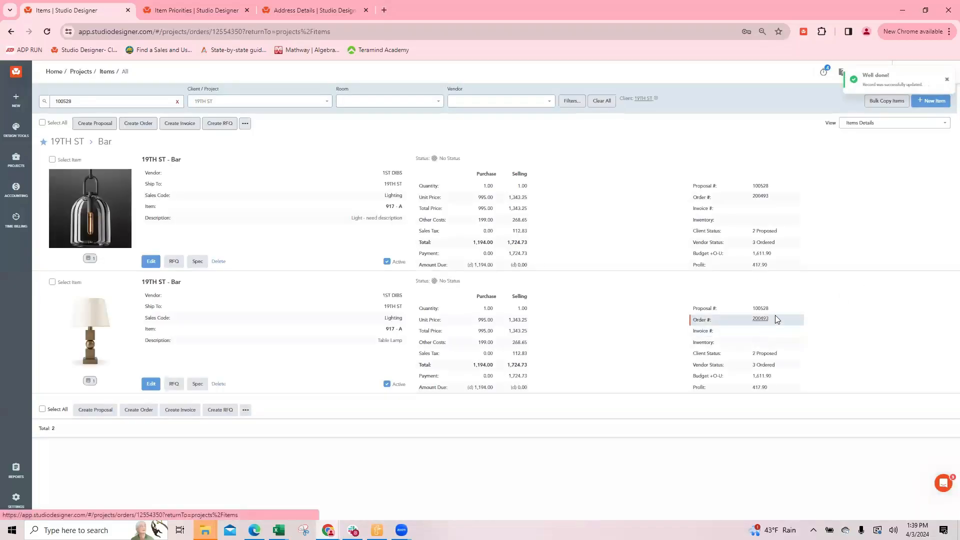
scroll(527, 272, "down", 7)
scroll(249, 334, "up", 7)
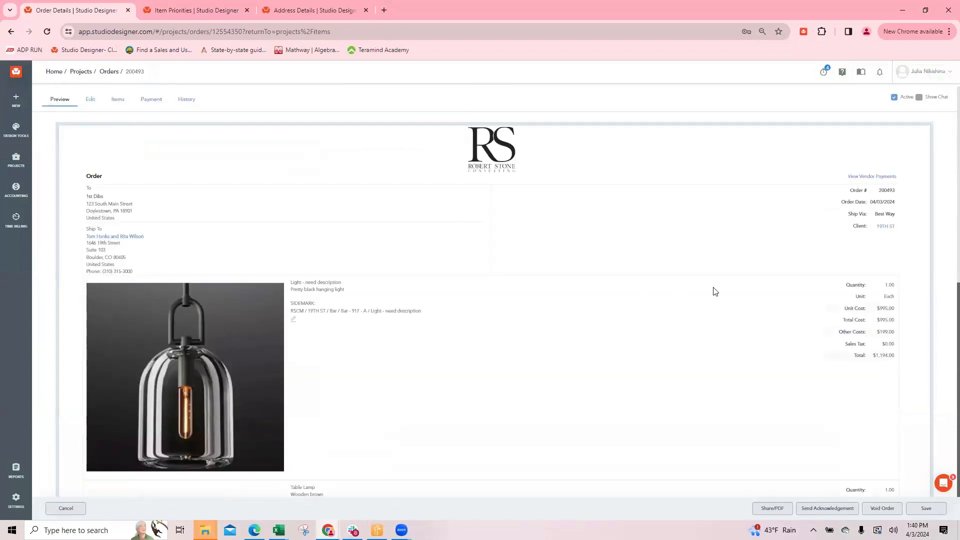
left_click(65, 508)
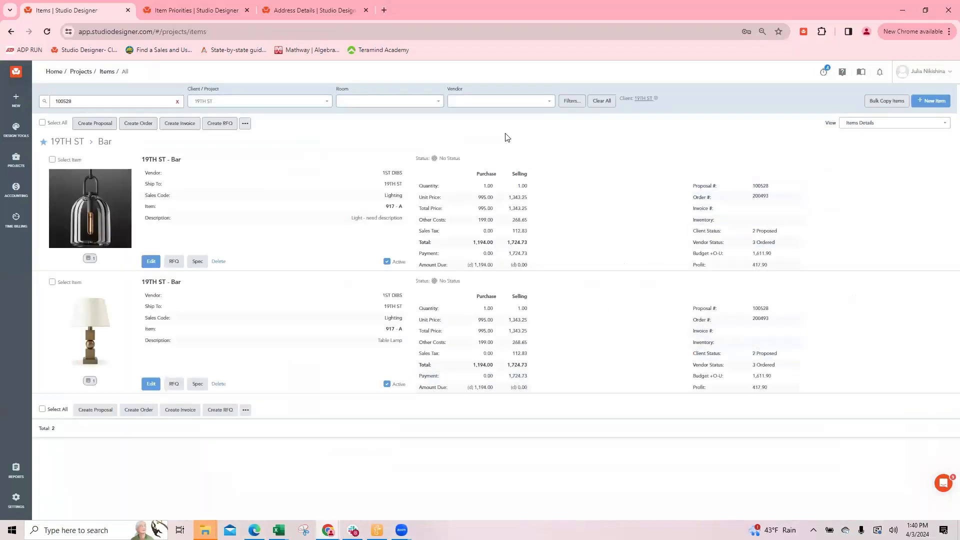
Set the hanging light's status to PO Approve
left_click(434, 158)
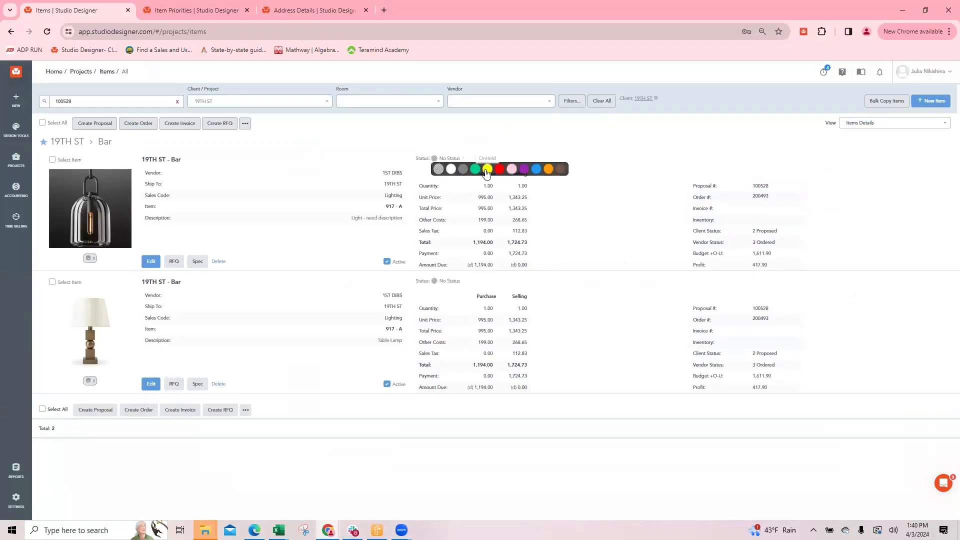
left_click(512, 170)
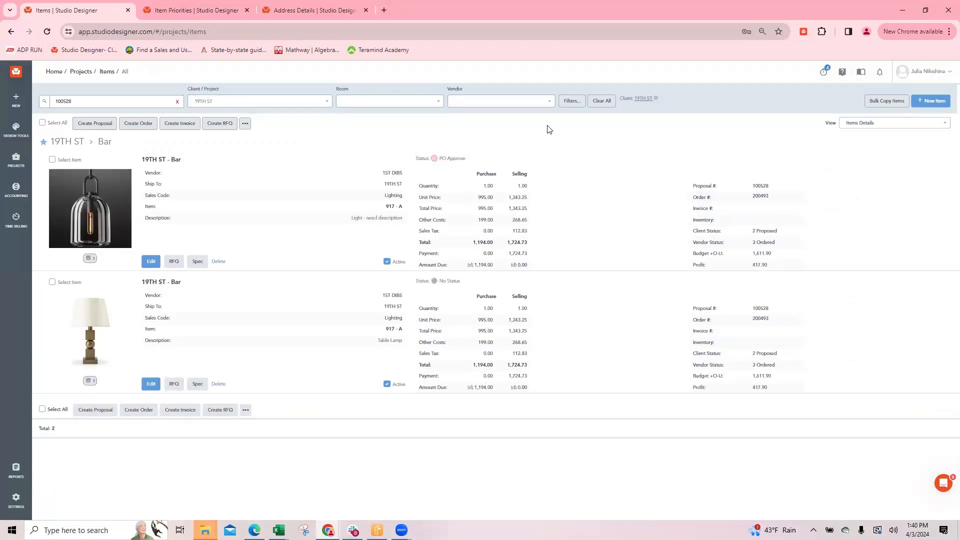
Open the shared order's PDF sharing options, review the generated PDF and vendor email draft, and cancel back to the items list
left_click(760, 196)
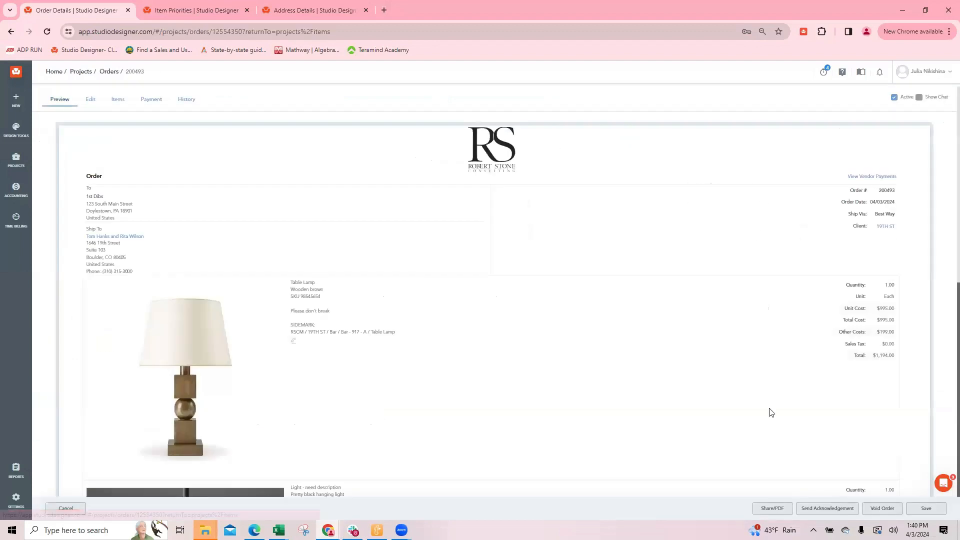
left_click(771, 508)
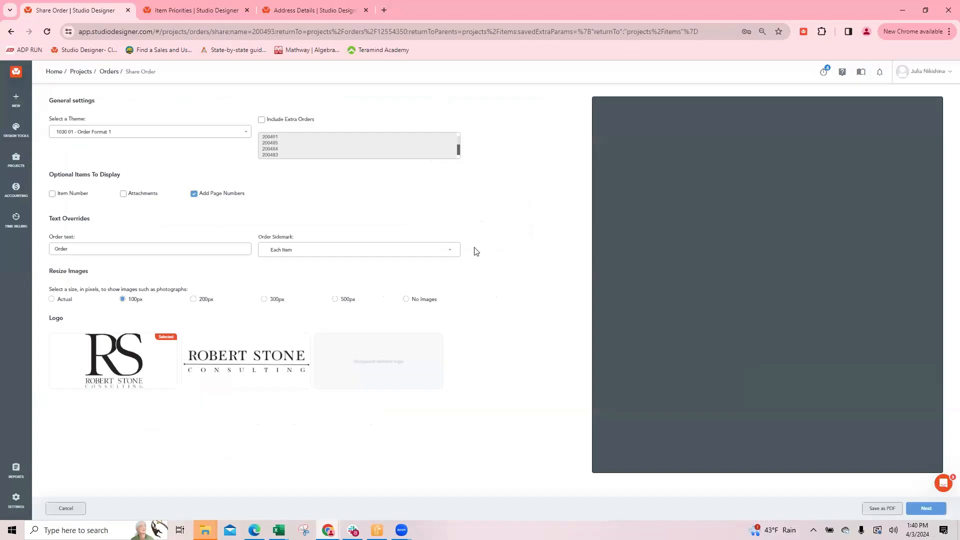
scroll(770, 325, "down", 4)
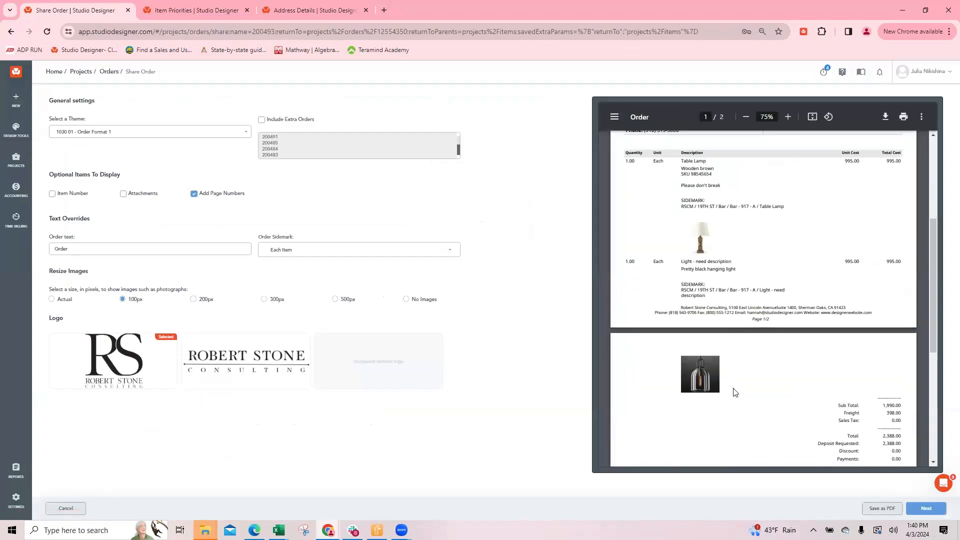
scroll(763, 327, "up", 1)
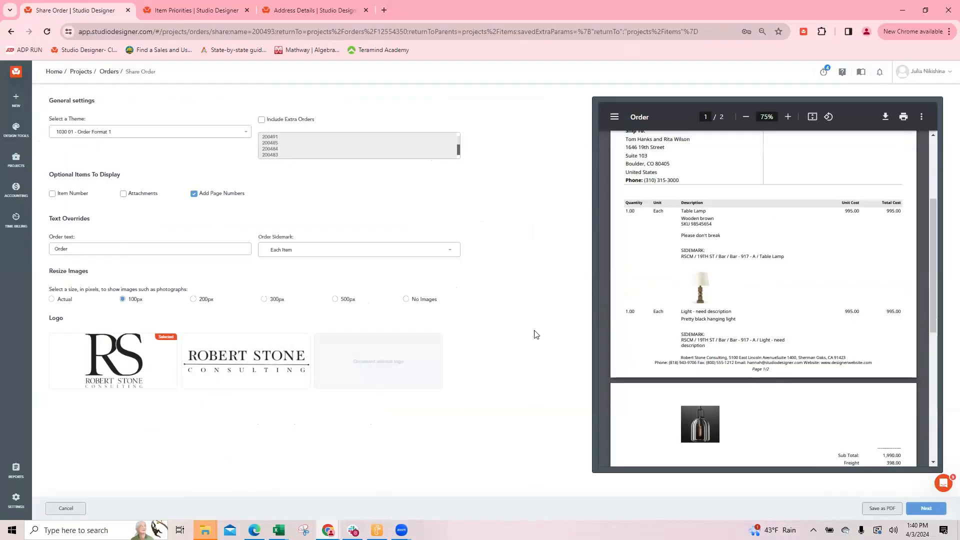
left_click(920, 509)
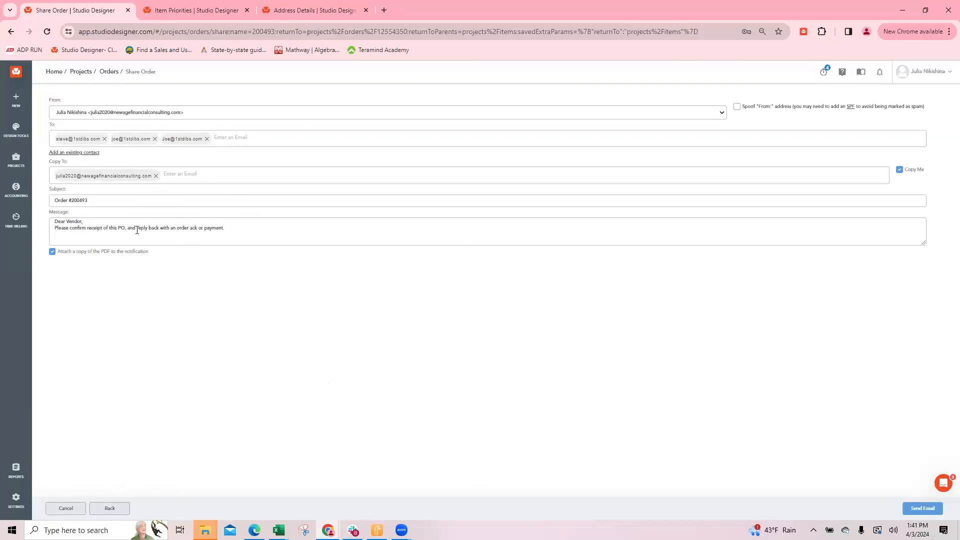
left_click(65, 507)
left_click(66, 508)
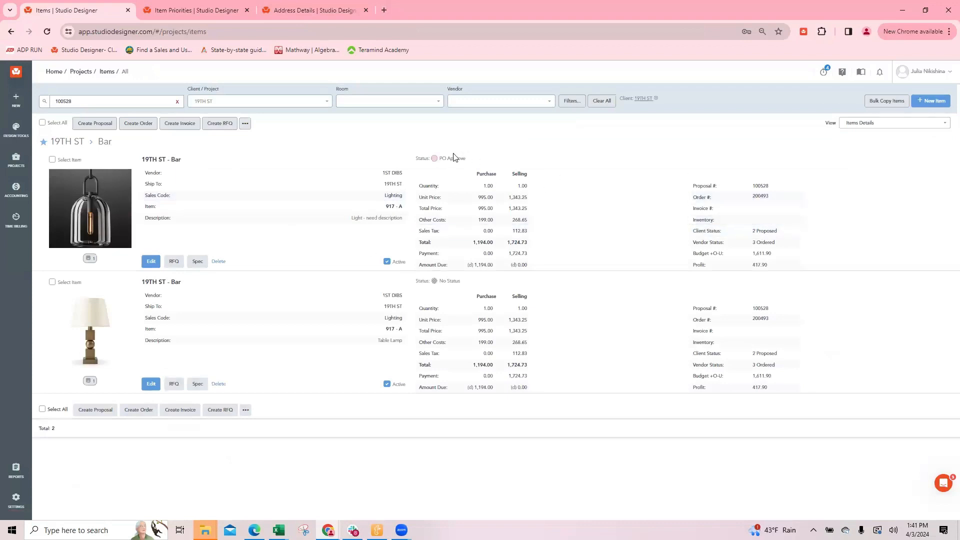
left_click(434, 157)
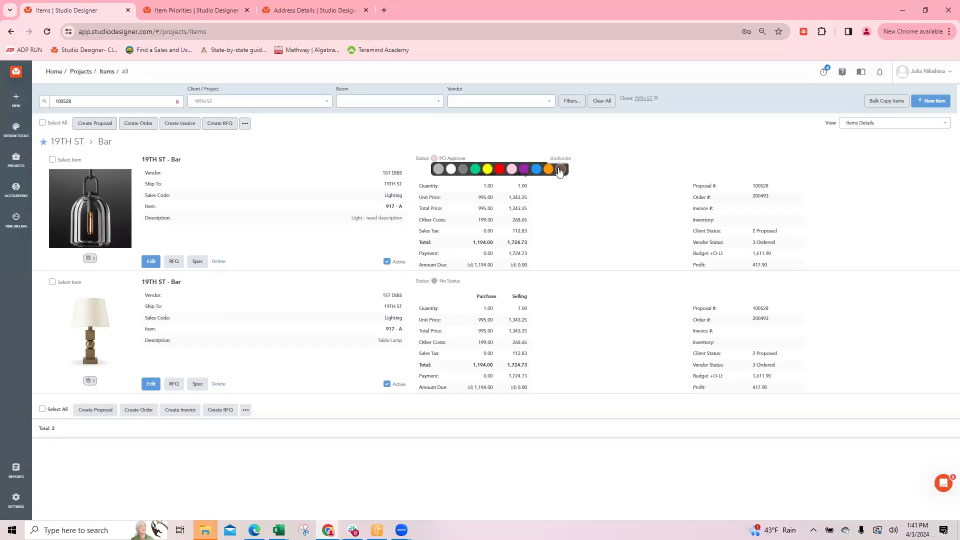
left_click(372, 136)
left_click(51, 160)
left_click(52, 160)
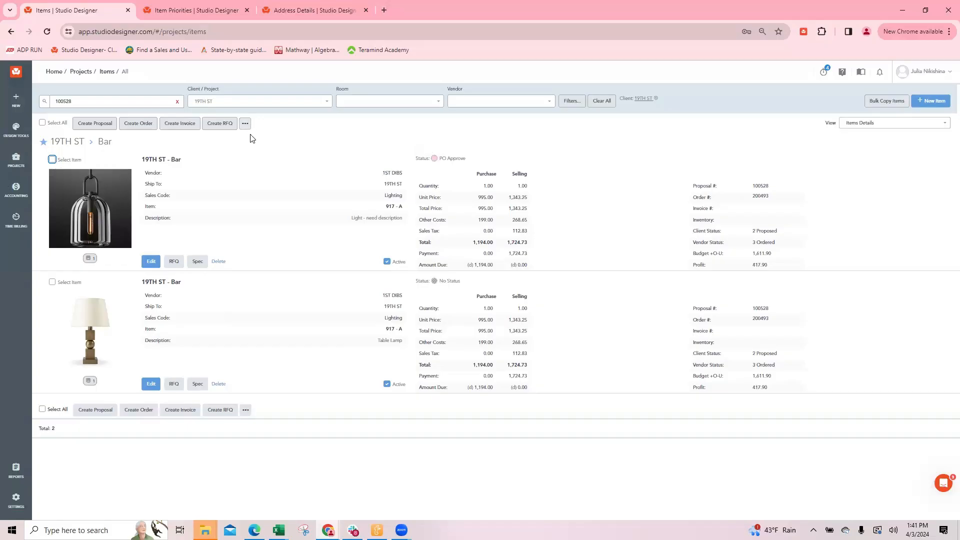
Select both lighting items, bulk update their priority to Backorder, and save
left_click(52, 159)
left_click(52, 282)
left_click(245, 123)
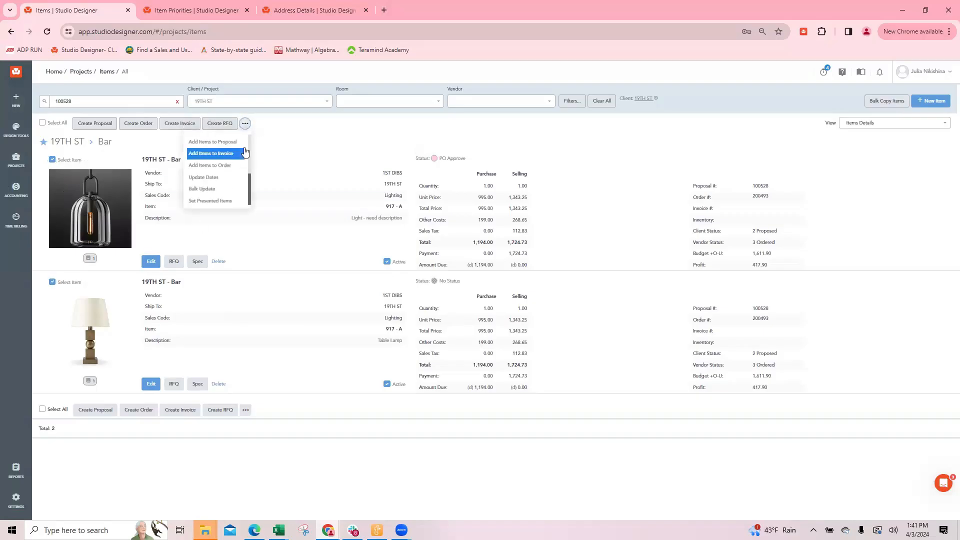
left_click(206, 189)
left_click(487, 106)
scroll(435, 159, "down", 3)
left_click(420, 195)
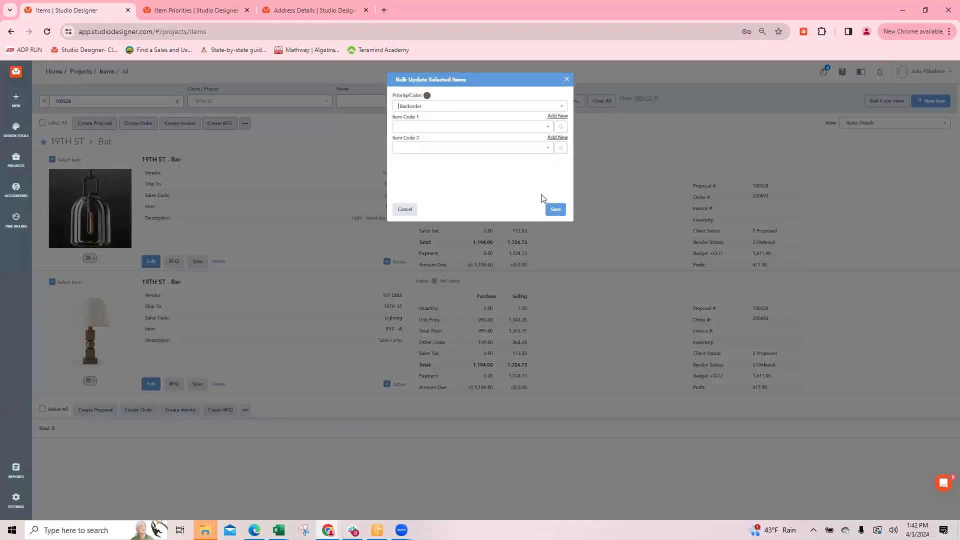
left_click(554, 210)
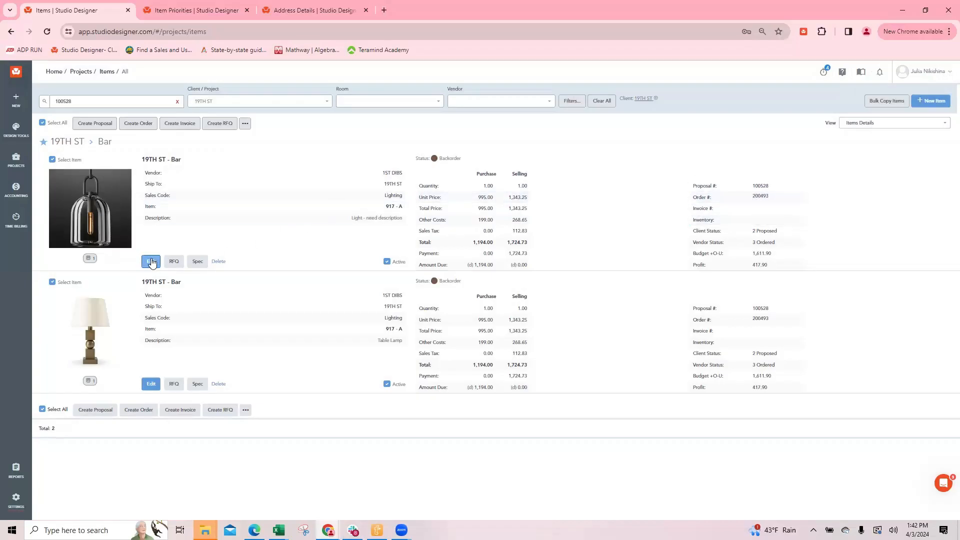
Open the hanging light for editing at its purchase cost and selling price table
left_click(151, 261)
scroll(395, 302, "down", 3)
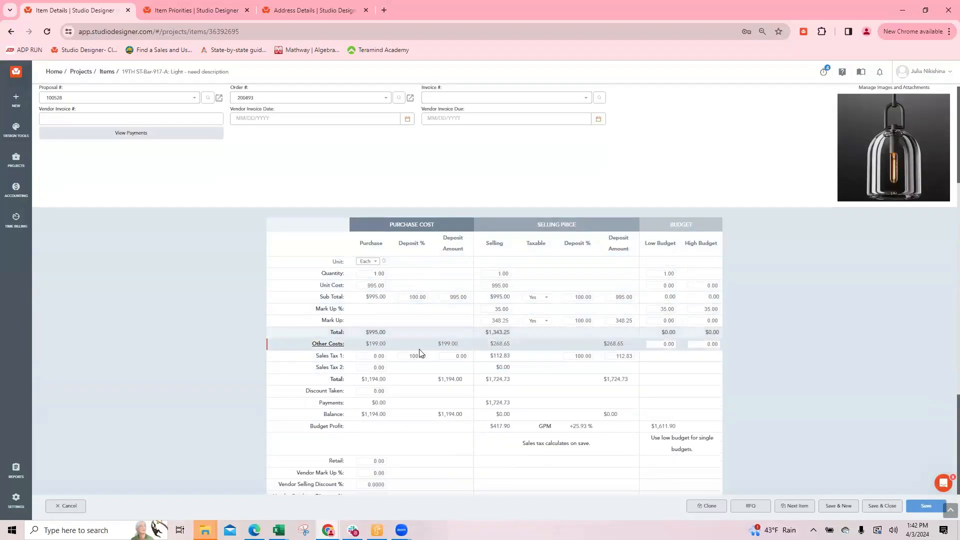
In the Item Priorities browser tab, go to all addresses, filter to vendors matching "1st", and open the 1ST DIBS record
left_click(195, 11)
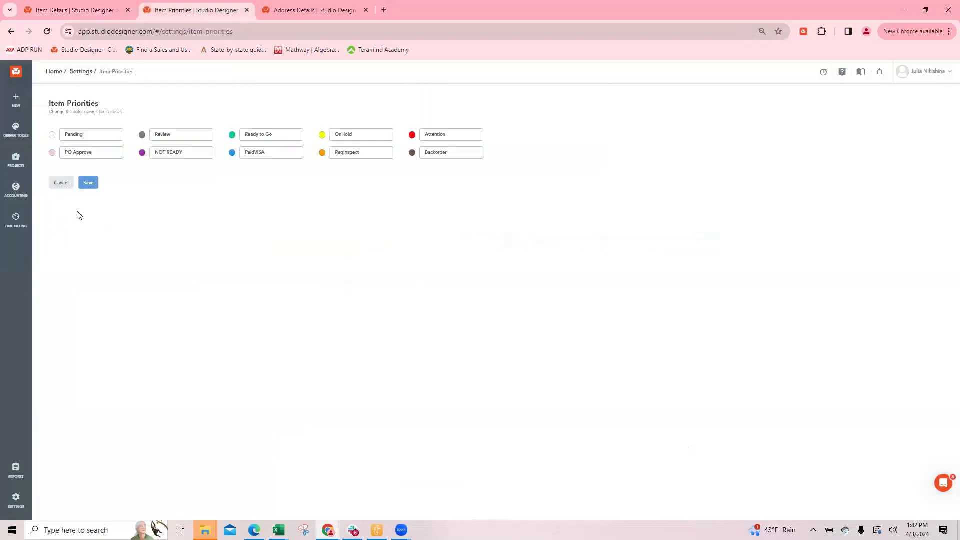
left_click(16, 498)
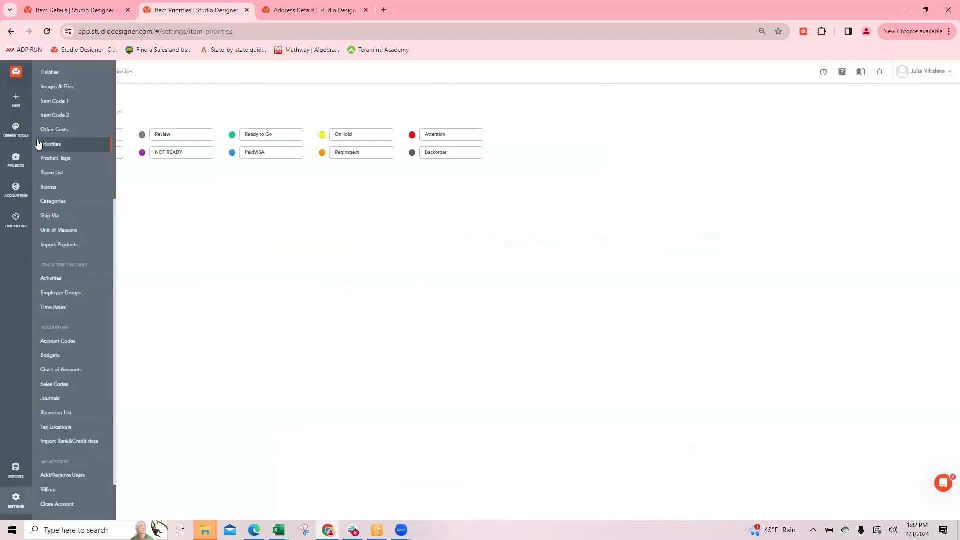
left_click(16, 128)
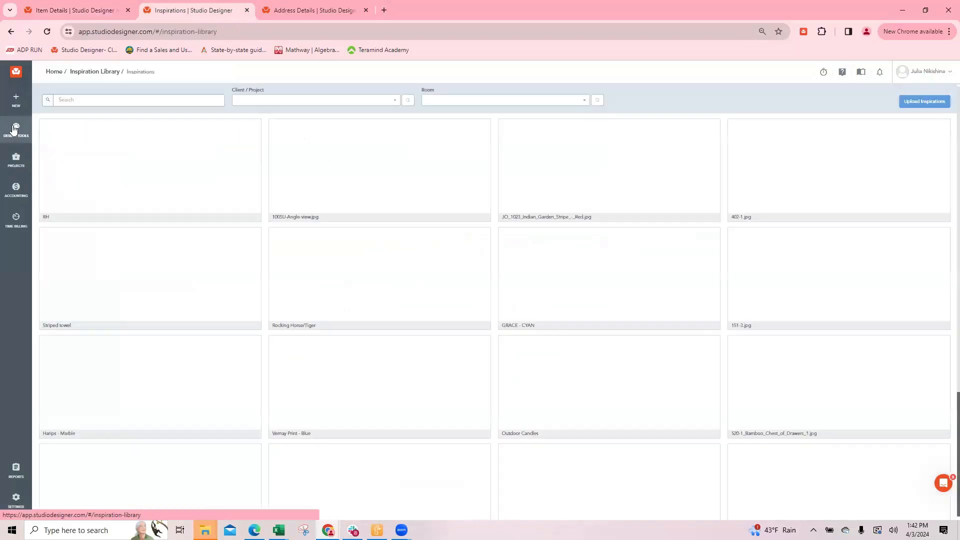
mouse_move(9, 162)
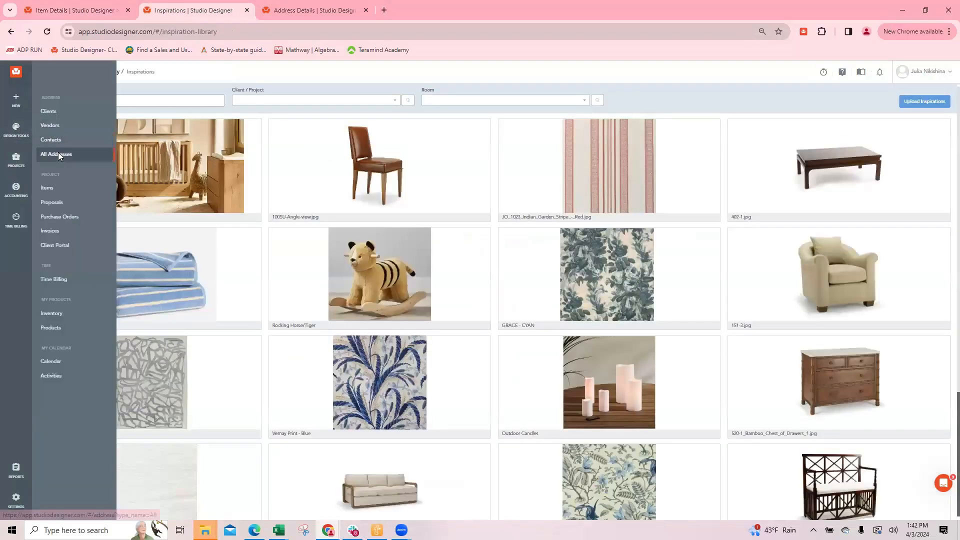
left_click(58, 152)
left_click(400, 101)
left_click(418, 174)
left_click_drag(160, 100, 128, 101)
type("1st")
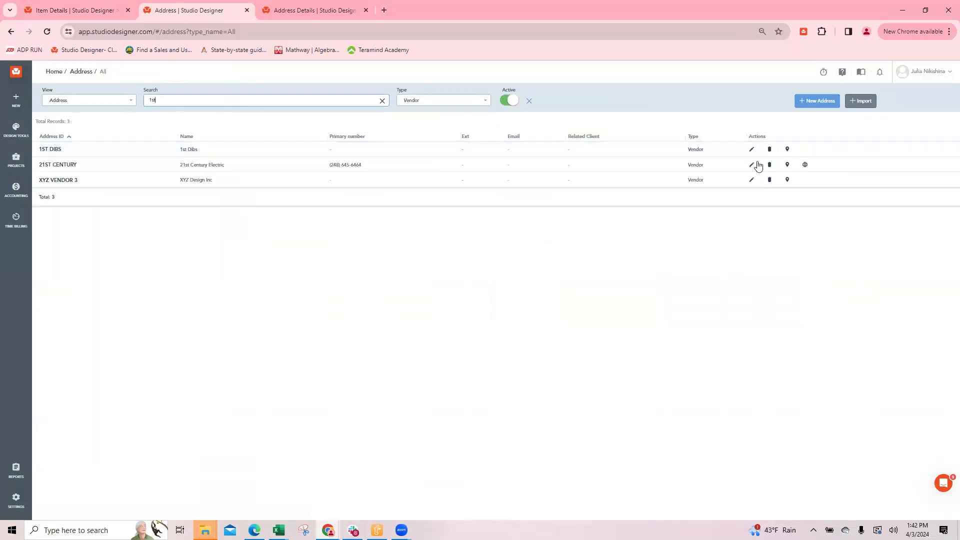
left_click(752, 150)
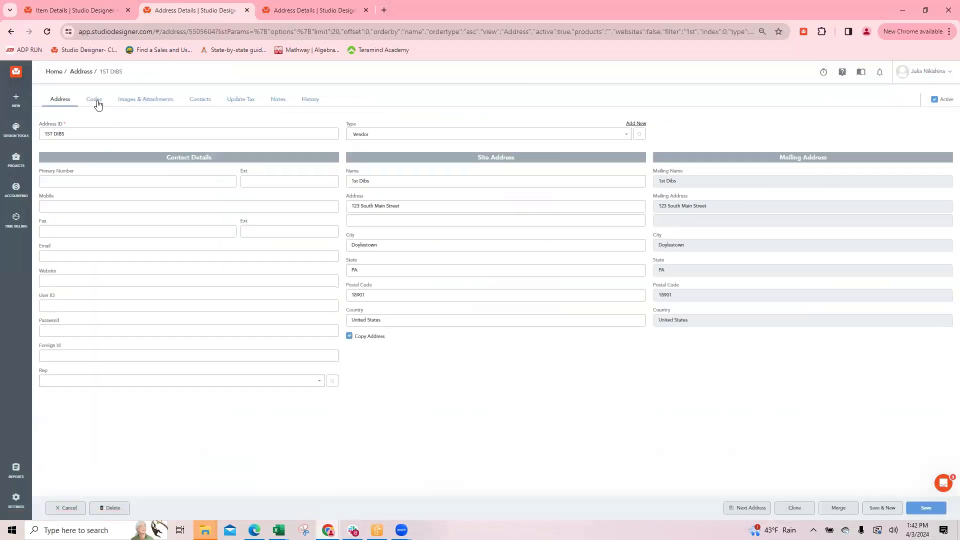
Examine the purchase deposit and purchase tax deposit percentages in the 1ST DIBS vendor codes
left_click(92, 99)
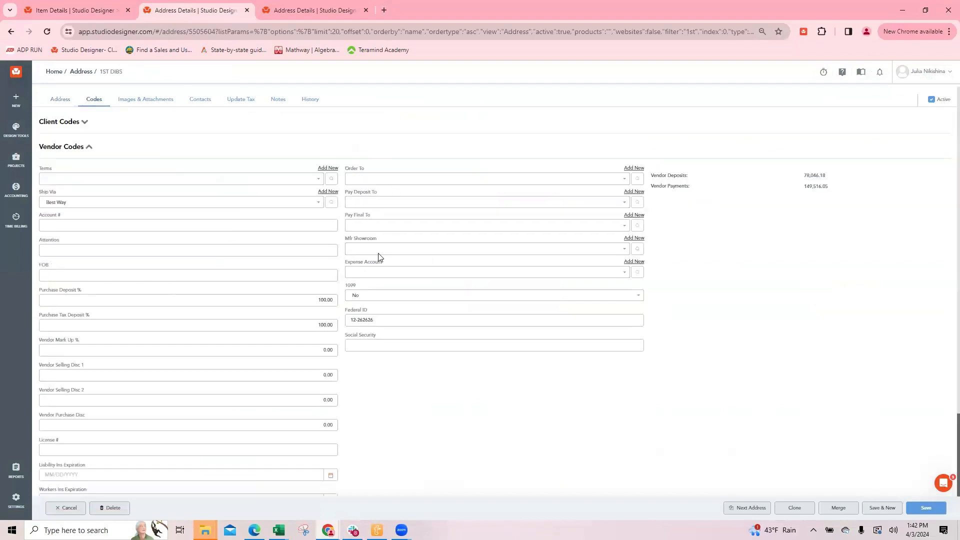
scroll(373, 192, "down", 2)
scroll(373, 192, "down", 1)
left_click(326, 200)
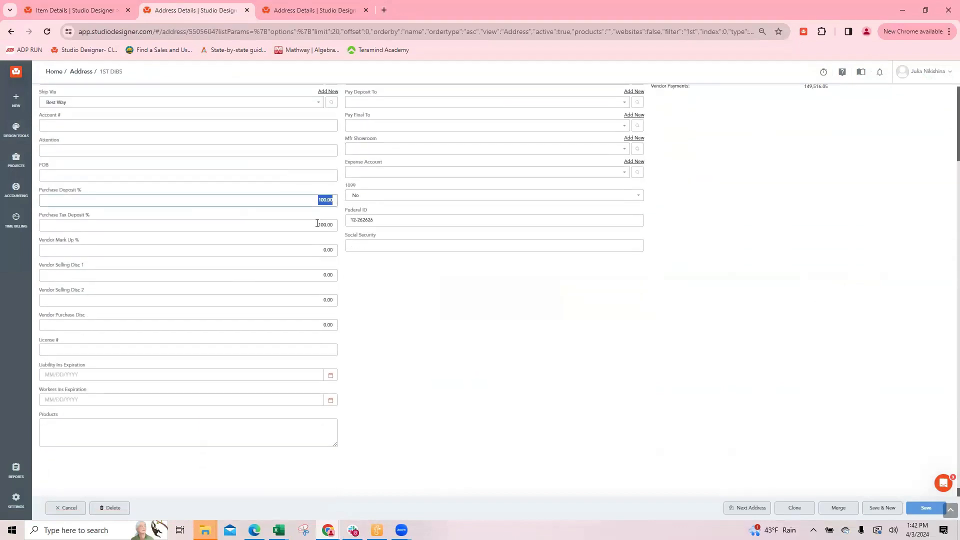
left_click(332, 226)
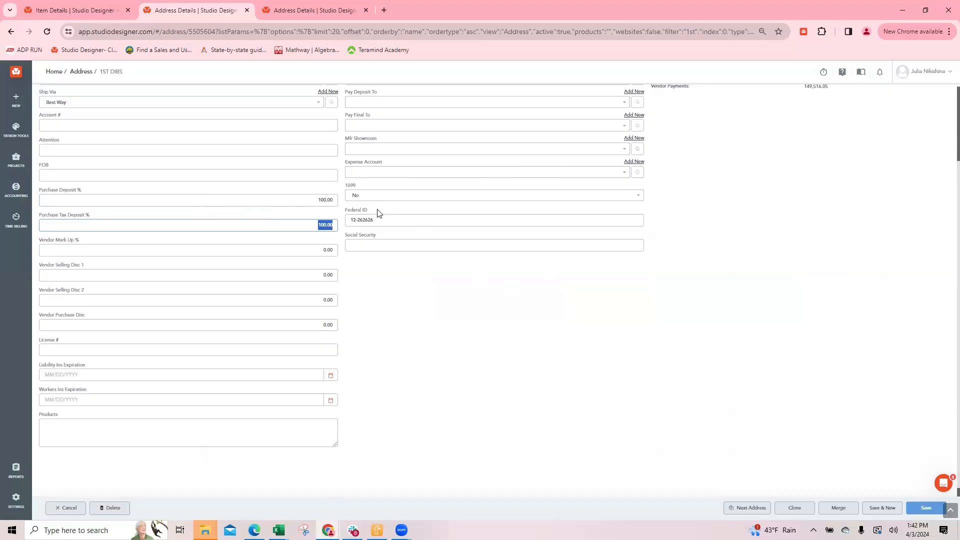
Return to the hanging light's item details and set its purchase subtotal deposit to 50%
left_click(87, 11)
left_click(417, 297)
type("50")
Set the selling deposit on the hanging light's freight cost to 50%, then save and close the costs and the item
left_click(328, 344)
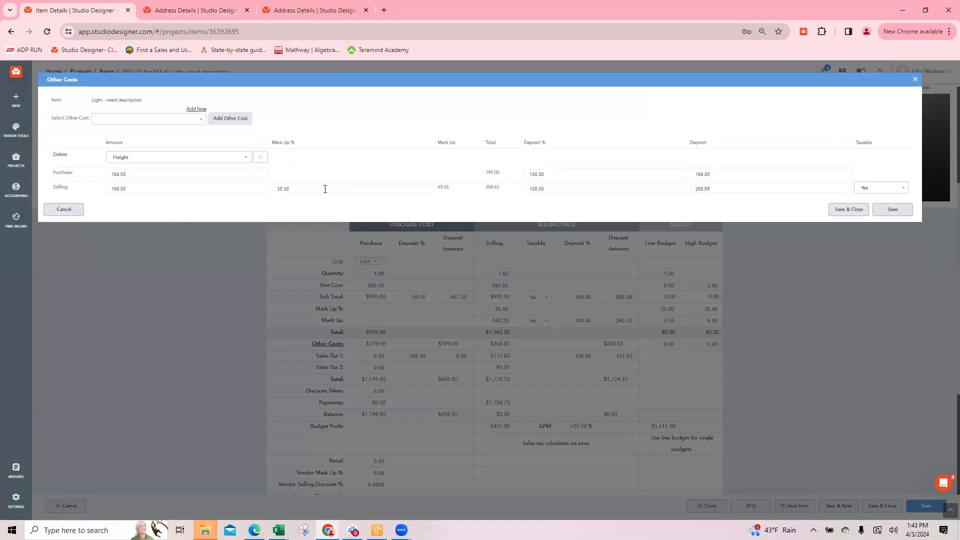
left_click(557, 187)
type("50")
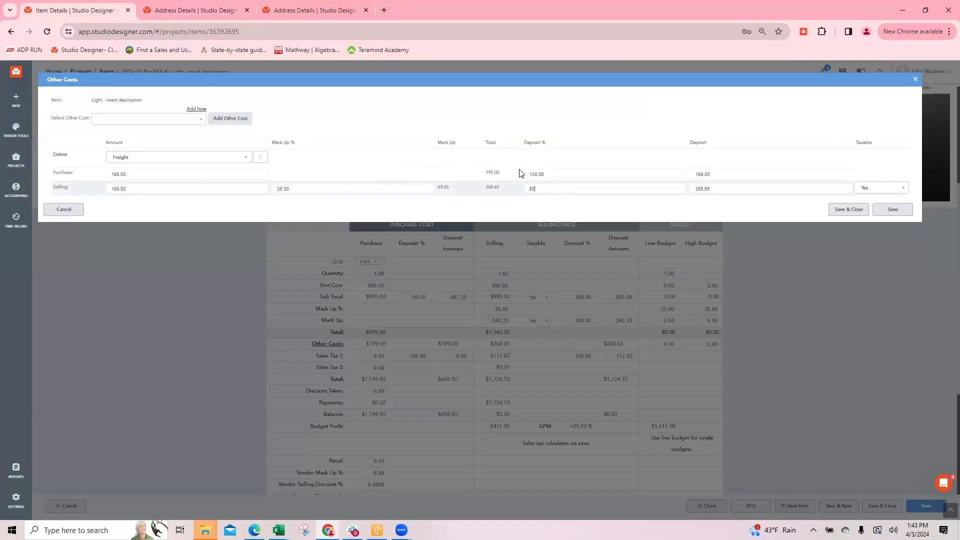
left_click(596, 174)
left_click(846, 211)
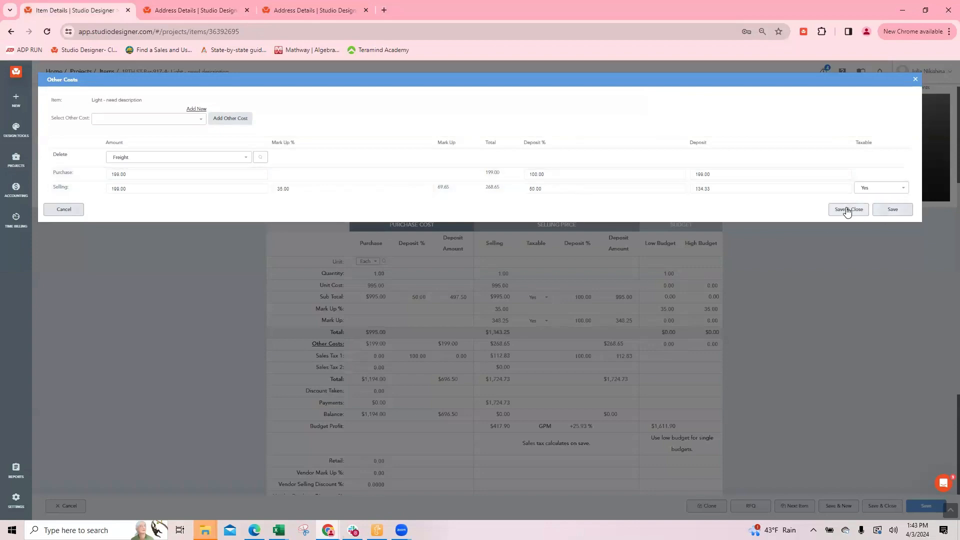
left_click(881, 506)
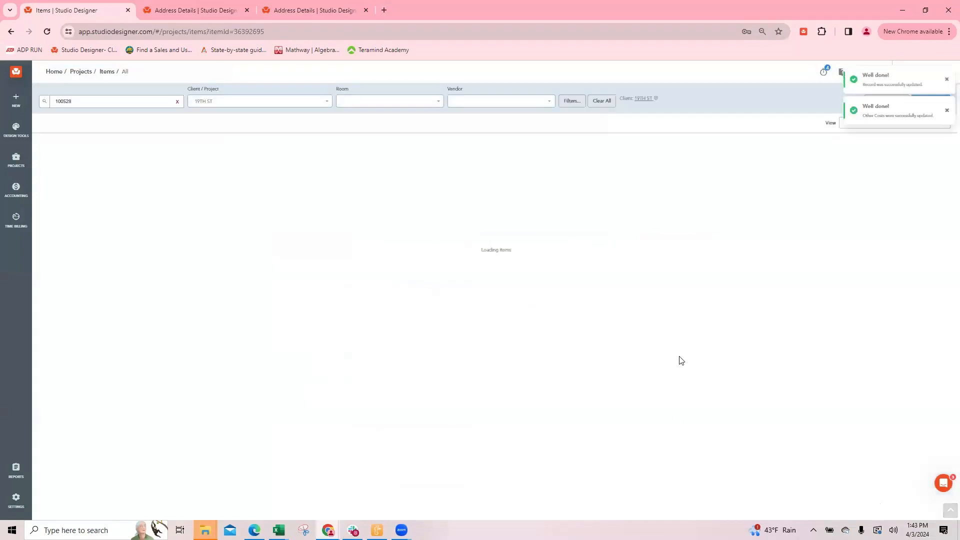
Open the table lamp for editing and set its purchase subtotal deposit to 50%
left_click(151, 383)
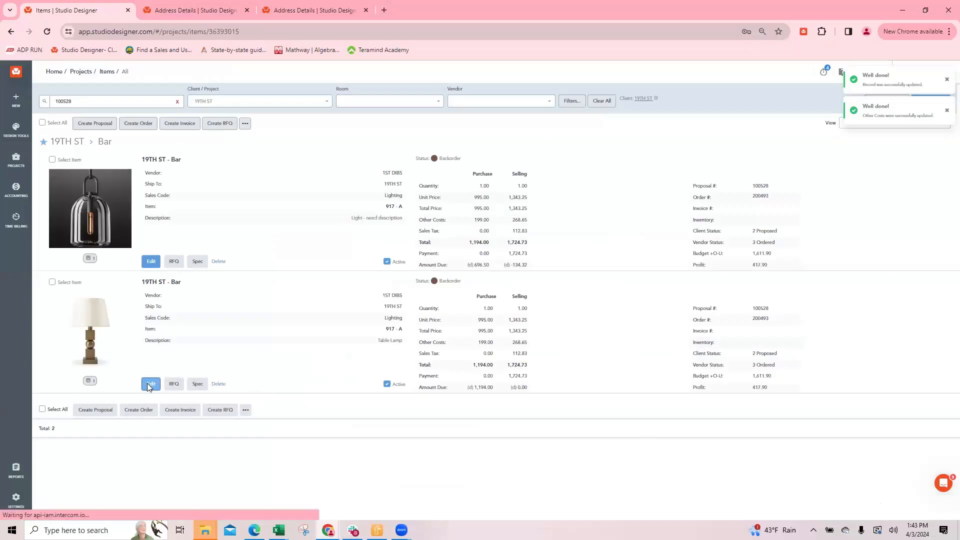
scroll(552, 407, "down", 4)
left_click(409, 297)
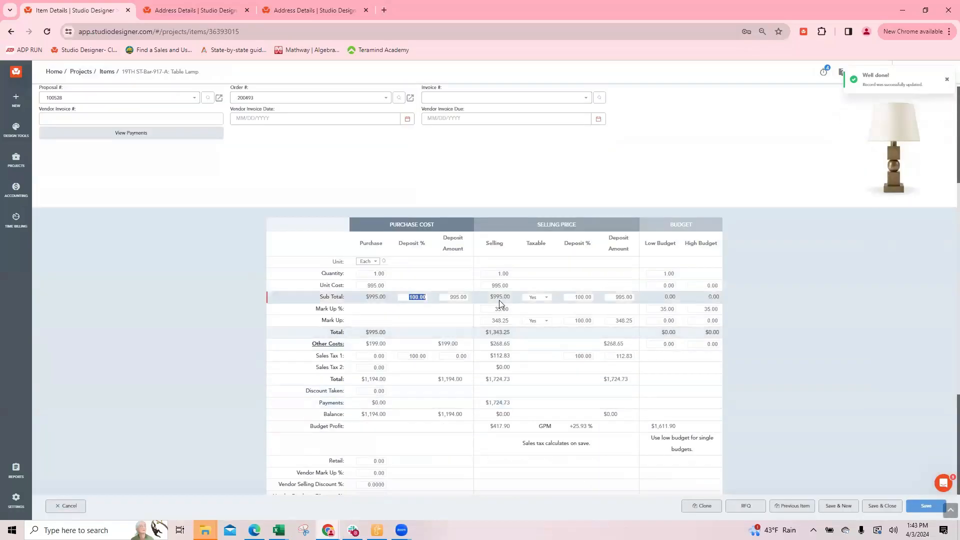
type("50")
Set the selling deposit on the table lamp's freight cost to 50%, then save and close the costs and the item
left_click(328, 343)
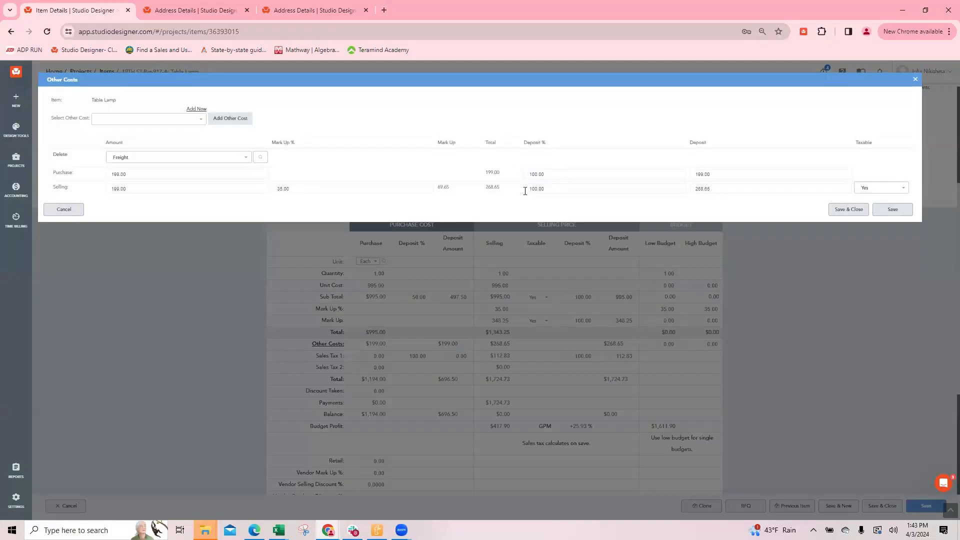
left_click(552, 190)
type("50")
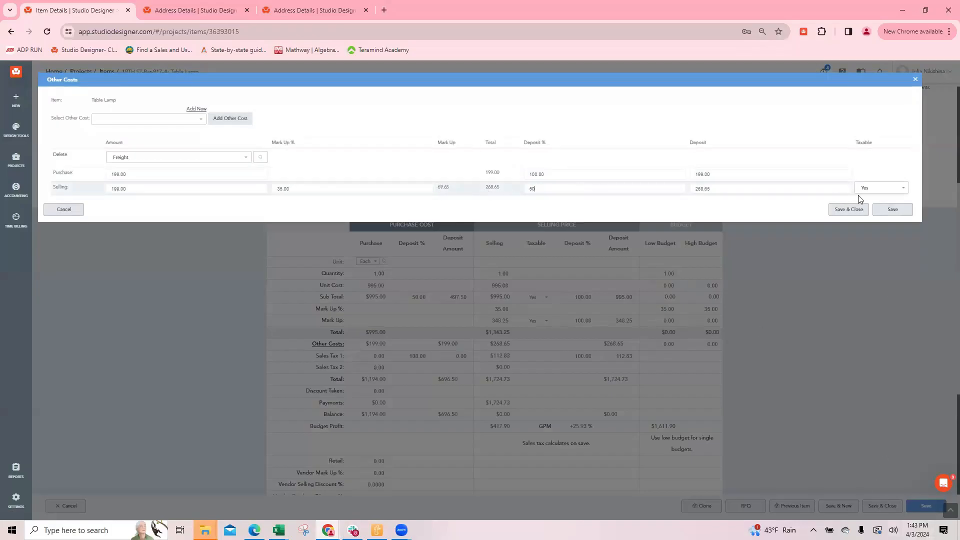
left_click(844, 210)
left_click(884, 504)
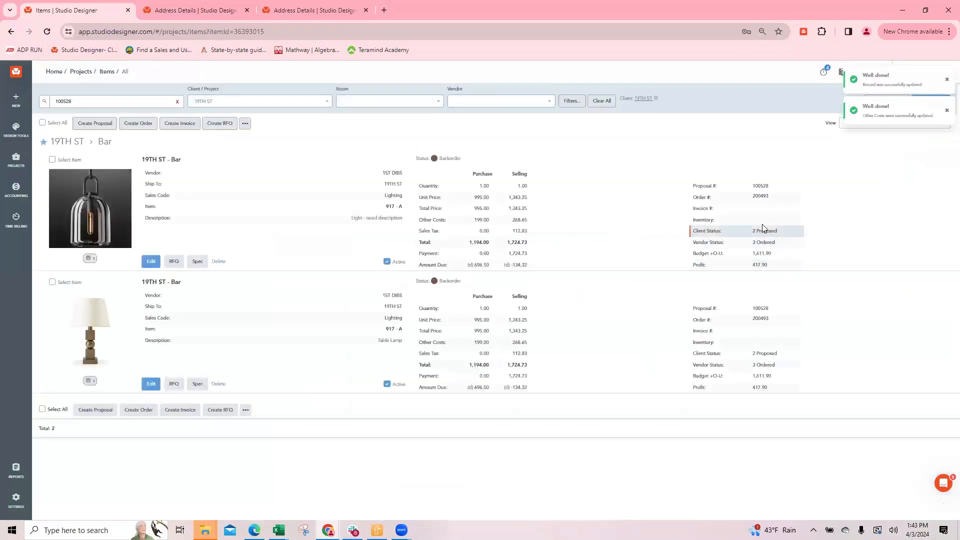
Open the payment details of the hanging light's vendor order and set the paying account to AMEX
left_click(759, 197)
left_click(152, 99)
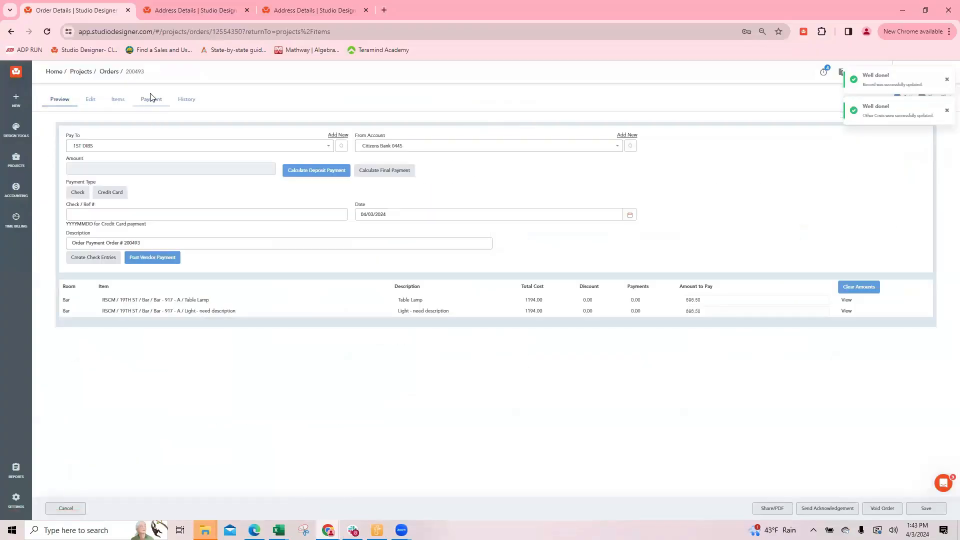
left_click(388, 146)
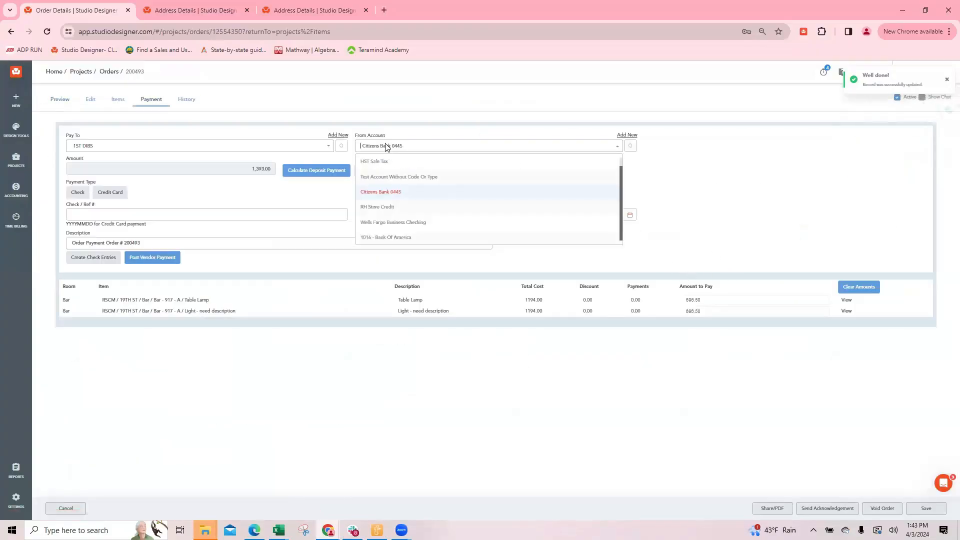
type("am")
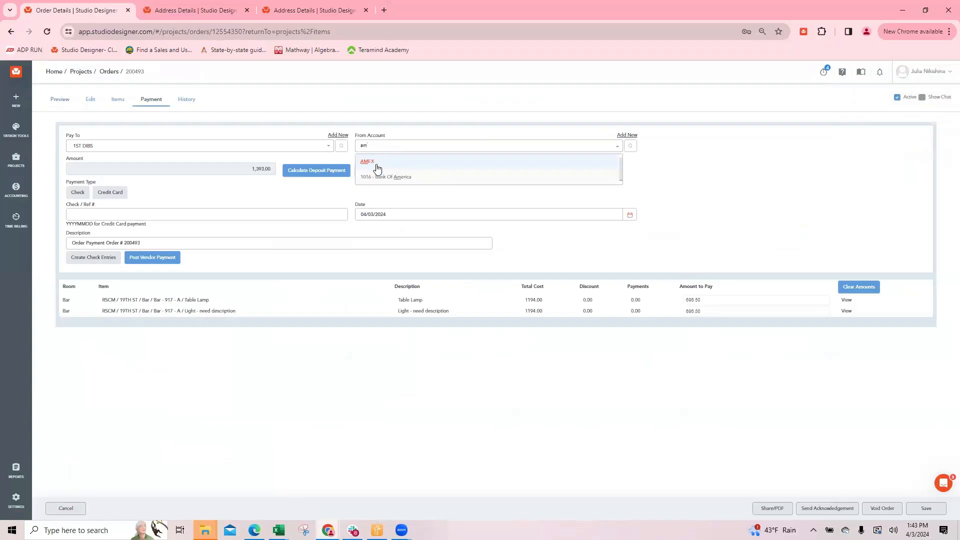
left_click(377, 162)
Enter AM040324 as the payment reference, post the vendor deposit payment and return to the items
left_click(125, 213)
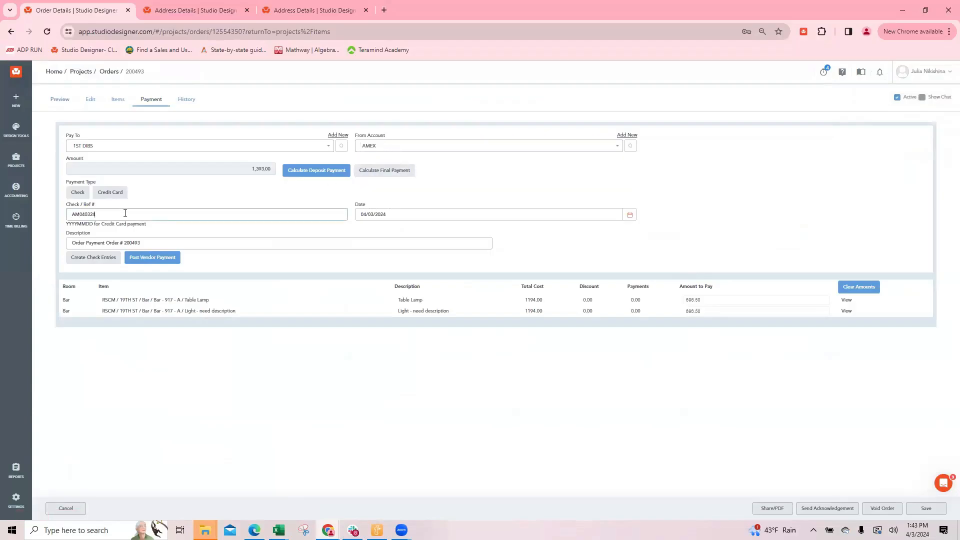
left_click(152, 258)
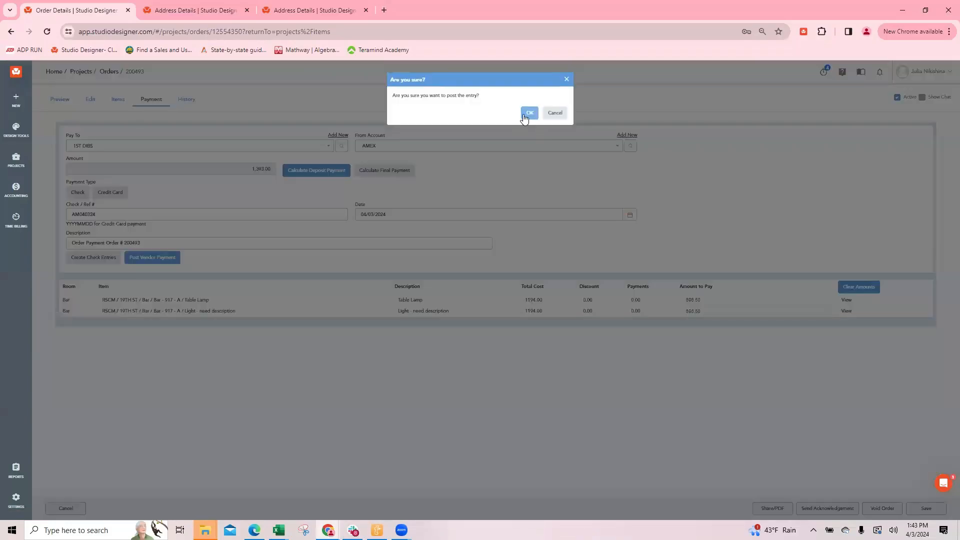
left_click(528, 107)
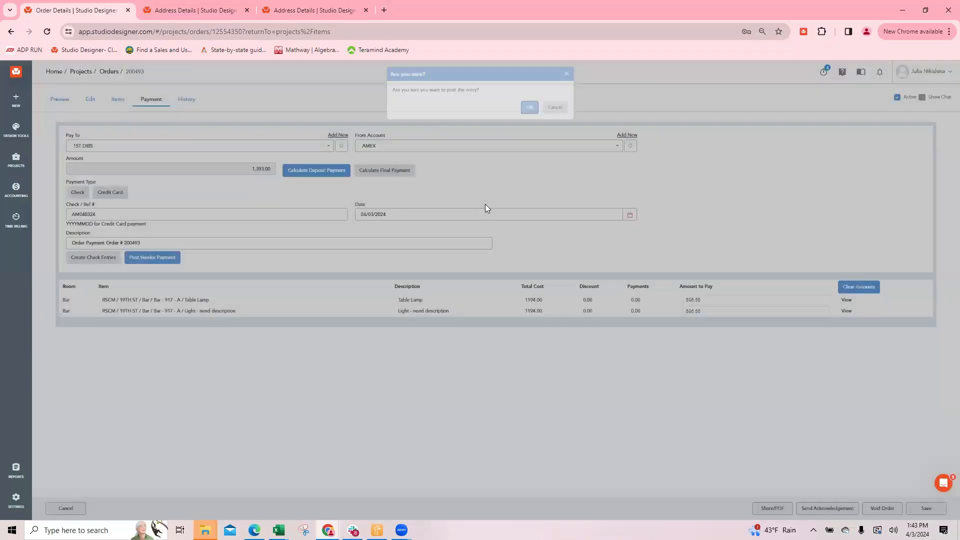
left_click(66, 508)
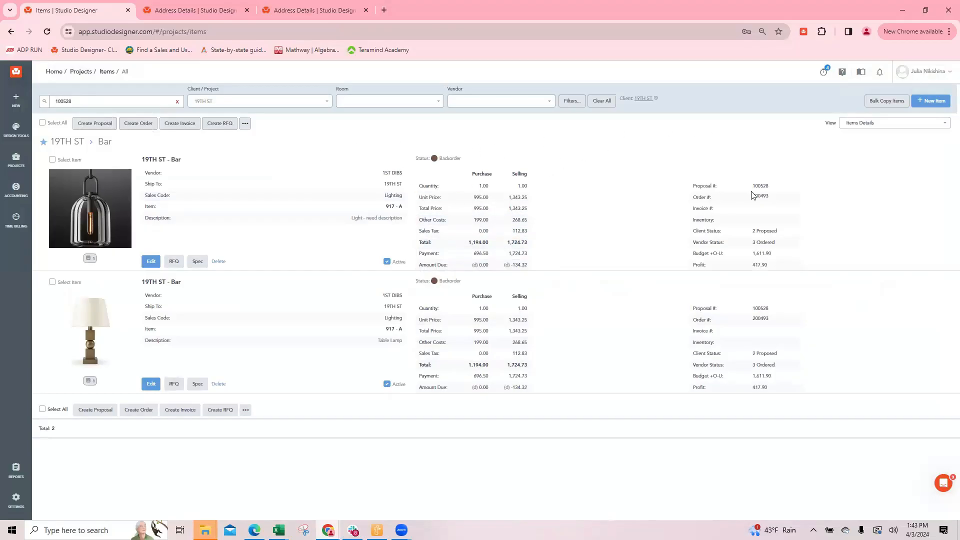
Check the hanging light's proposal number, selling payment and amount due, then review its deposit percentages in the item details
left_click_drag(752, 187, 783, 188)
left_click(604, 141)
left_click_drag(506, 252, 536, 257)
left_click(530, 266)
left_click(151, 261)
scroll(428, 230, "down", 4)
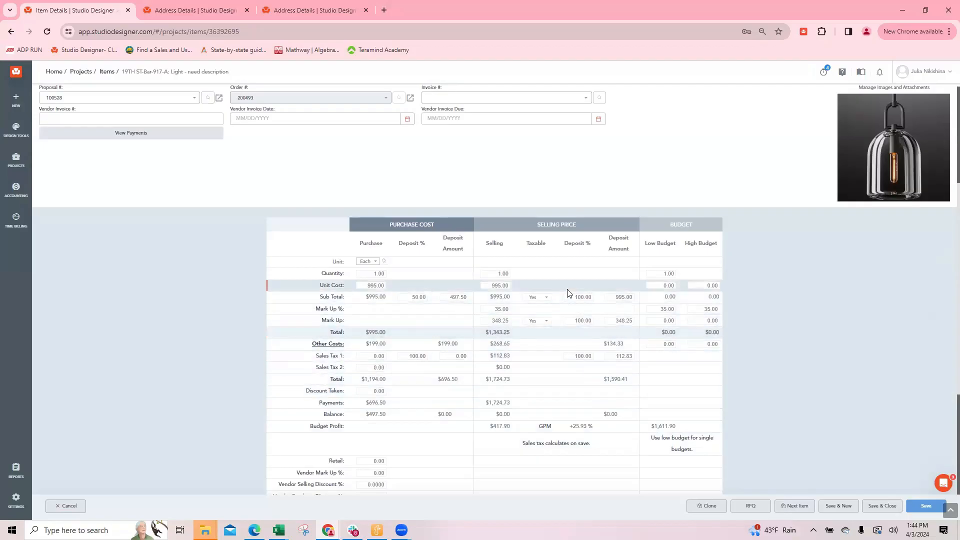
left_click(875, 505)
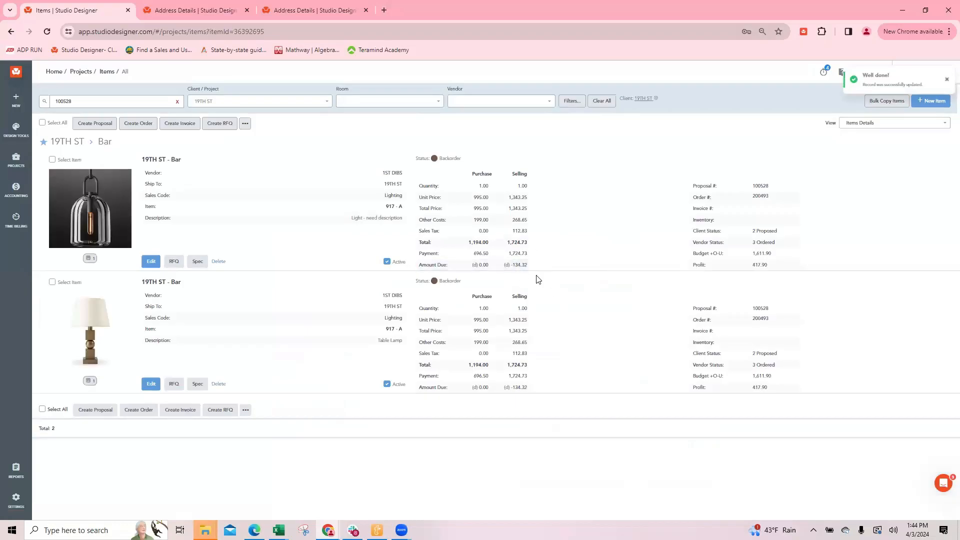
Set the hanging light's selling deposit to 100% for the subtotal, mark up and sales tax, then save and close the item
left_click(151, 261)
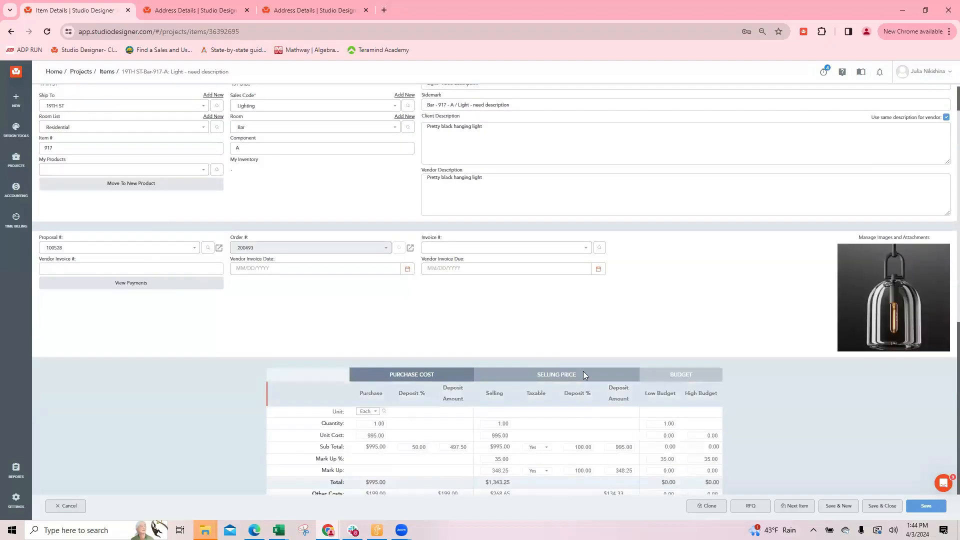
scroll(582, 371, "down", 4)
left_click(580, 246)
type("100")
left_click(571, 270)
type("100")
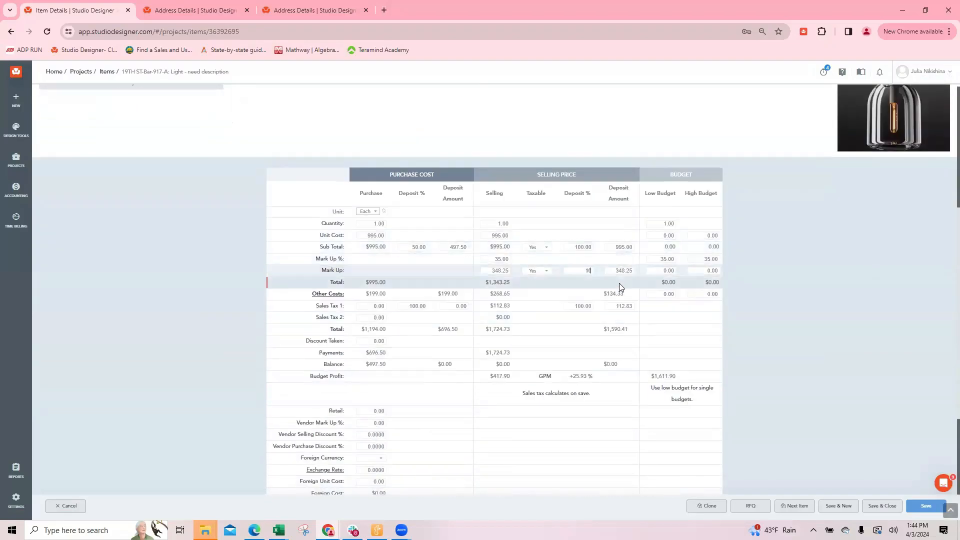
left_click(578, 306)
type("100")
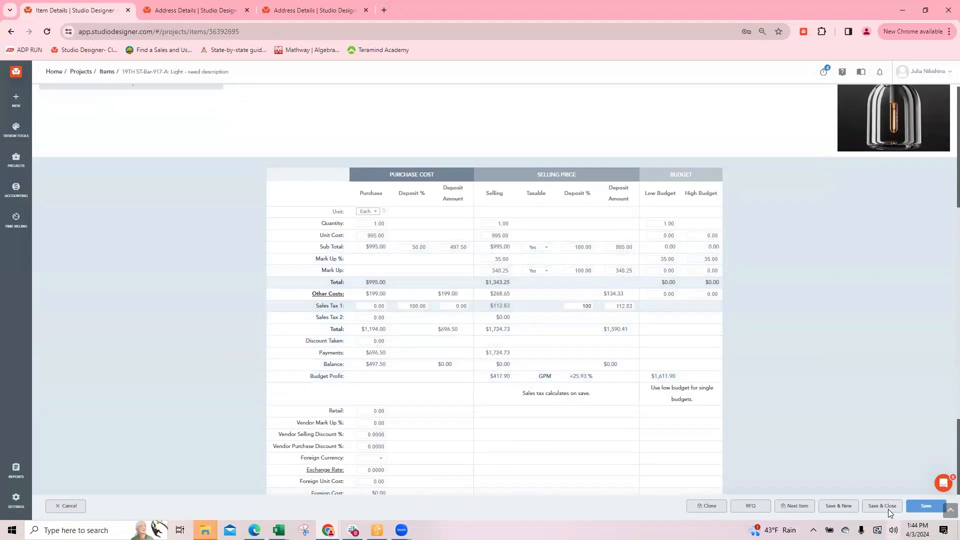
left_click(910, 506)
left_click(880, 506)
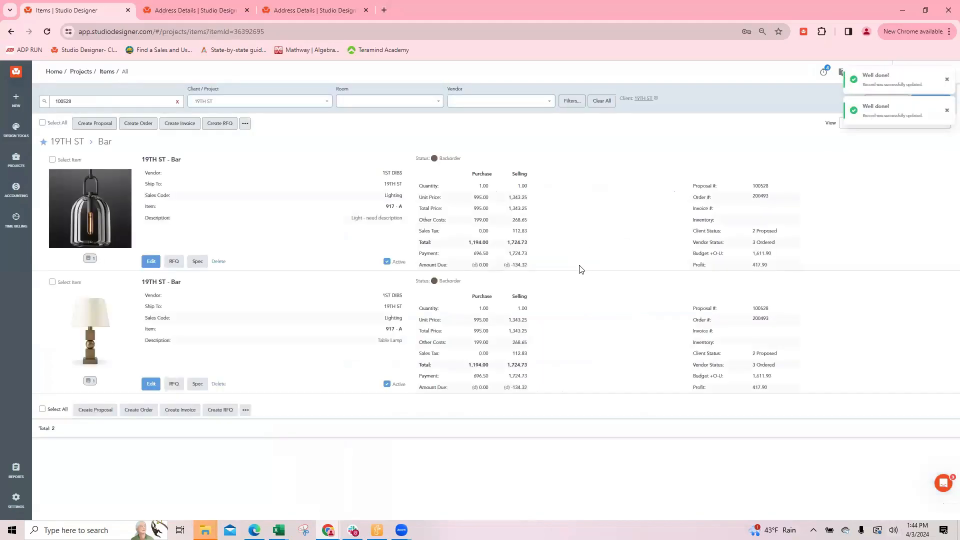
Set the selling deposit on the hanging light's freight cost to 100%, then save and close the costs and the item
left_click(150, 261)
scroll(500, 325, "down", 5)
left_click(322, 395)
left_click(557, 189)
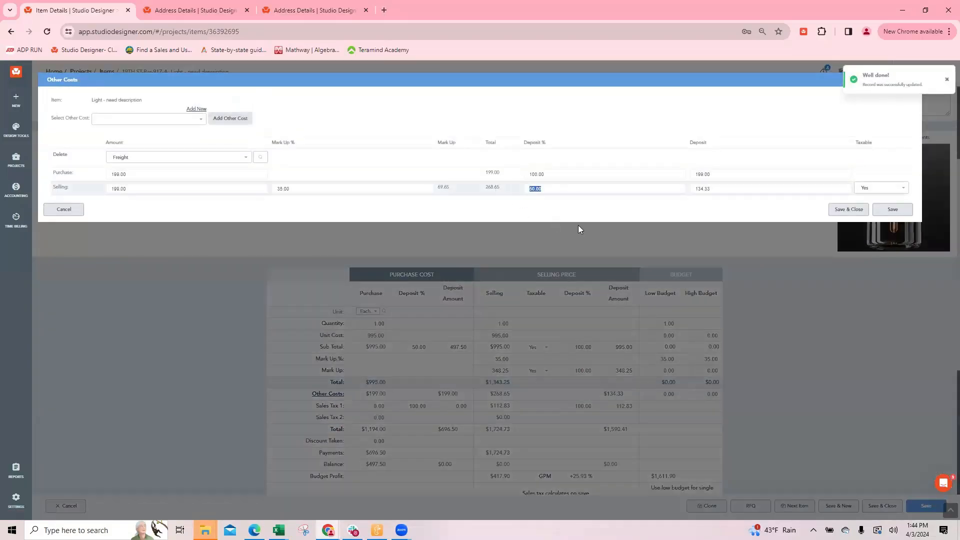
type("100")
left_click(849, 209)
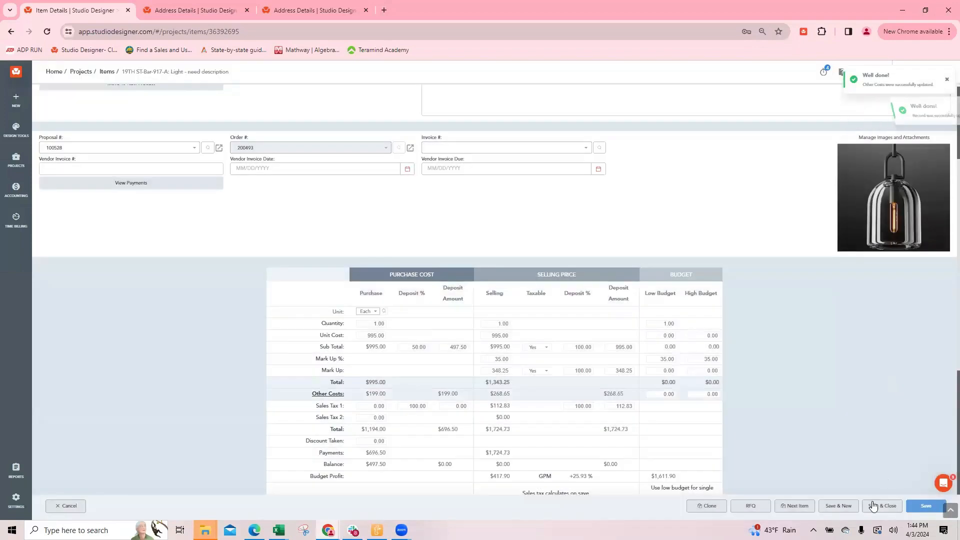
left_click(873, 507)
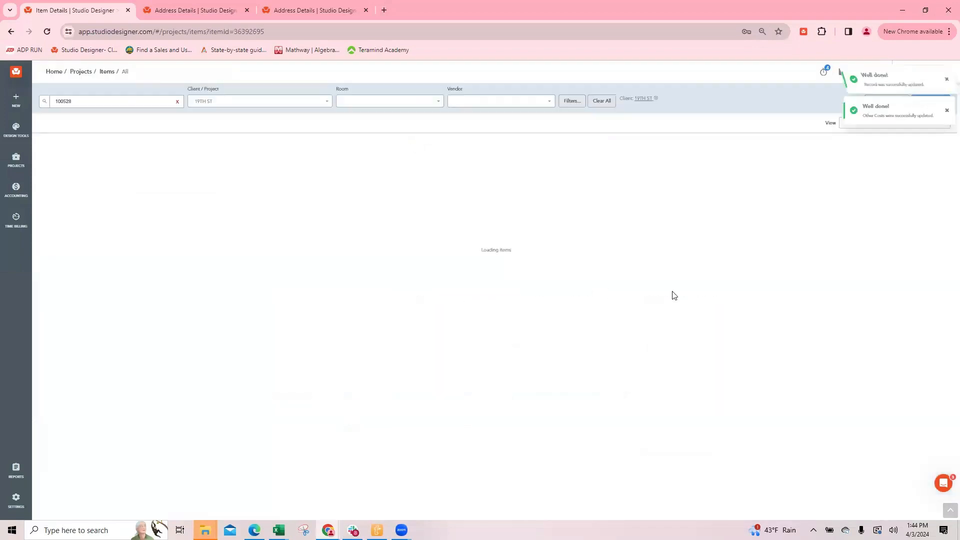
left_click_drag(510, 268, 529, 268)
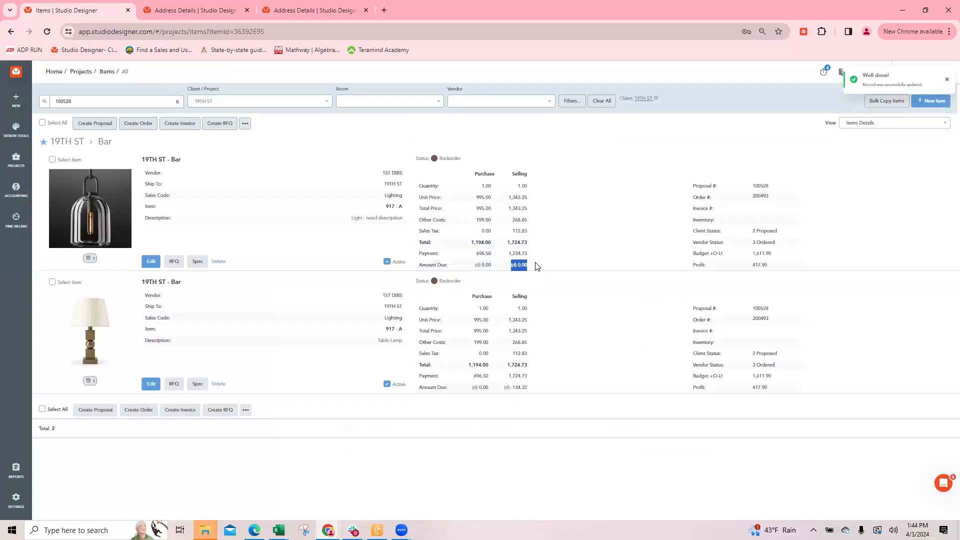
left_click(549, 266)
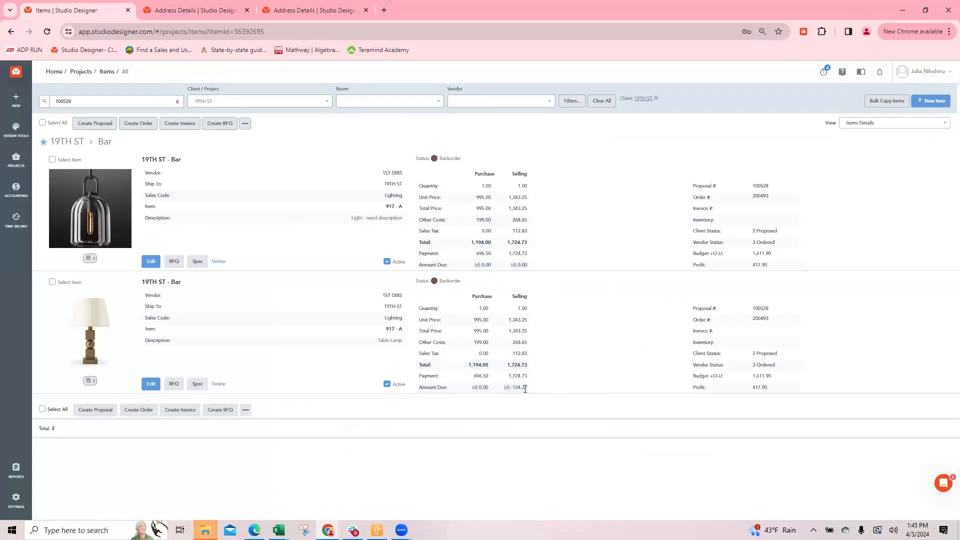
Set the selling deposit on the table lamp's freight cost to 100%, then save and close the costs and the item
left_click(151, 384)
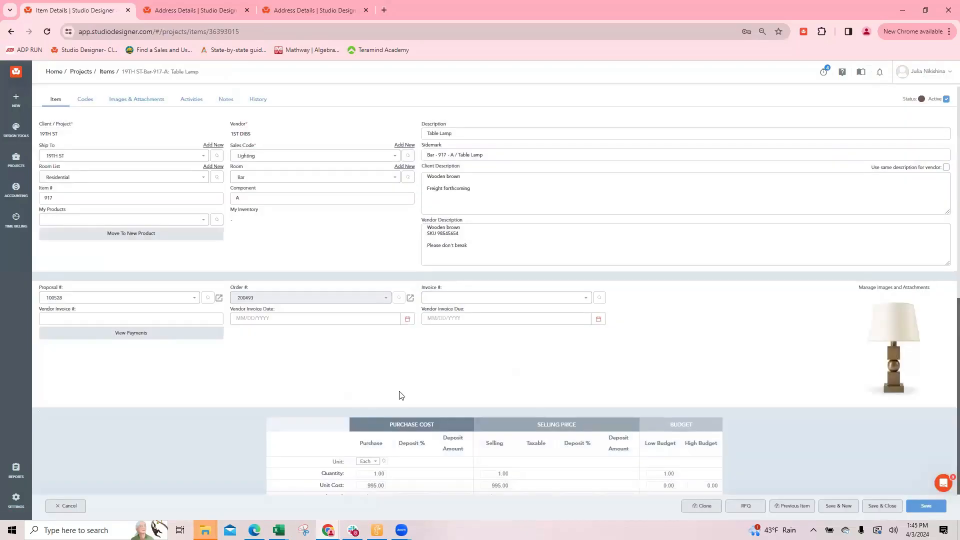
scroll(331, 297, "down", 4)
left_click(330, 295)
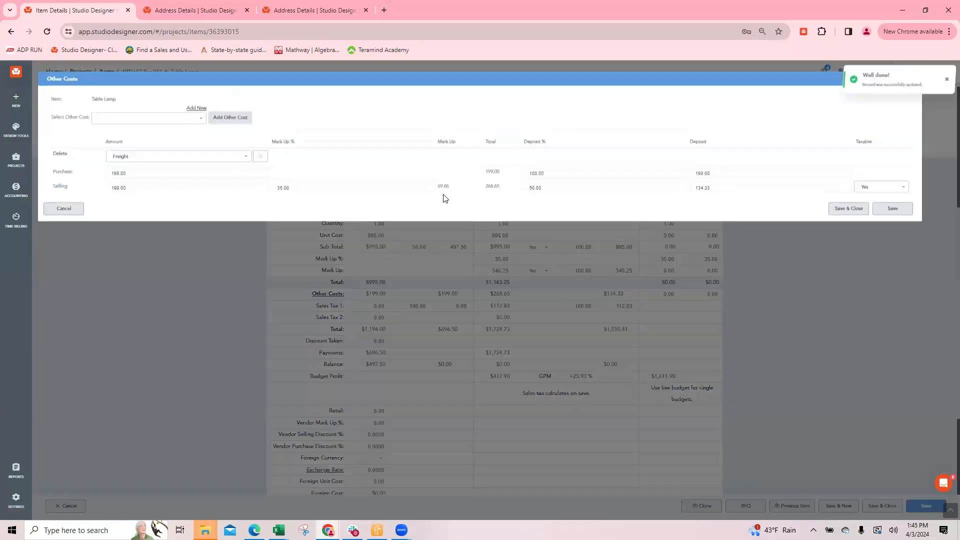
double_click(534, 189)
type("1")
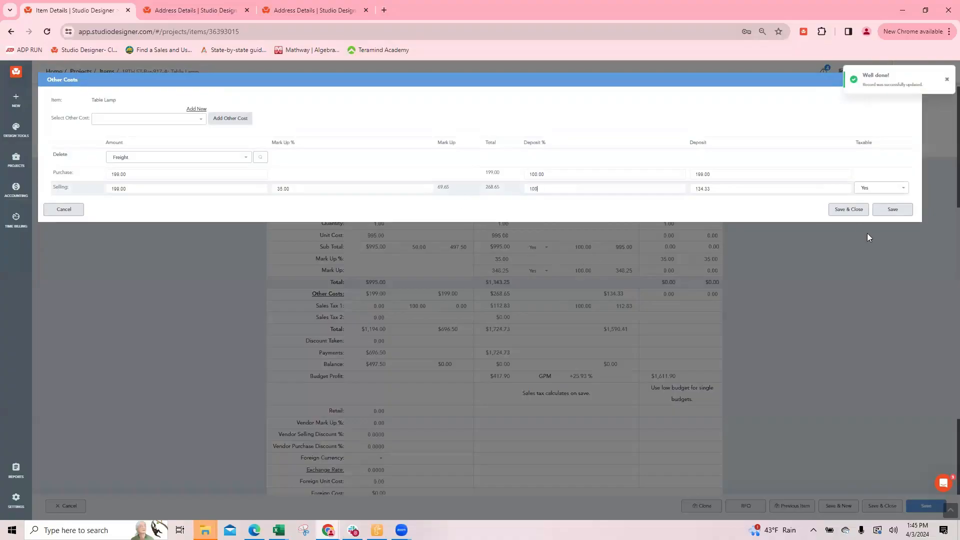
type("00")
left_click(854, 214)
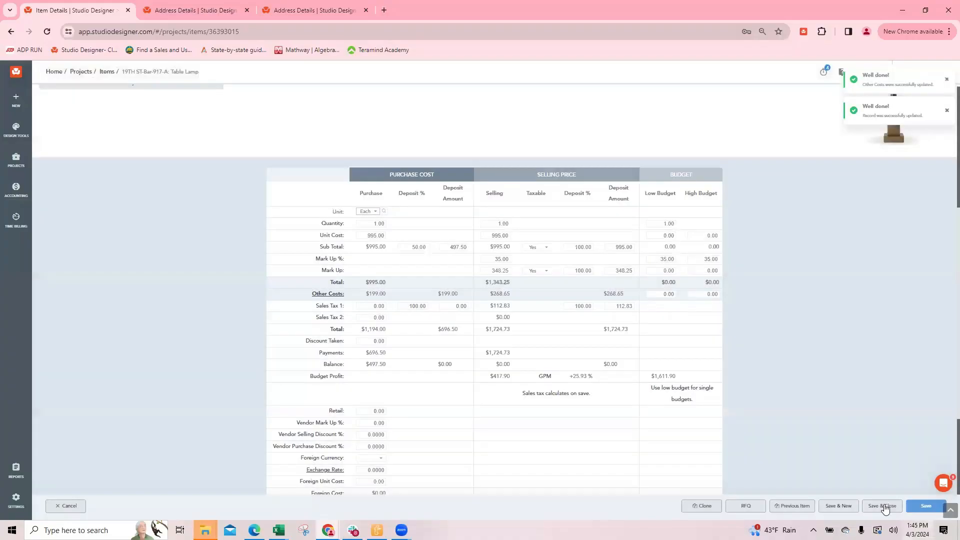
left_click(882, 506)
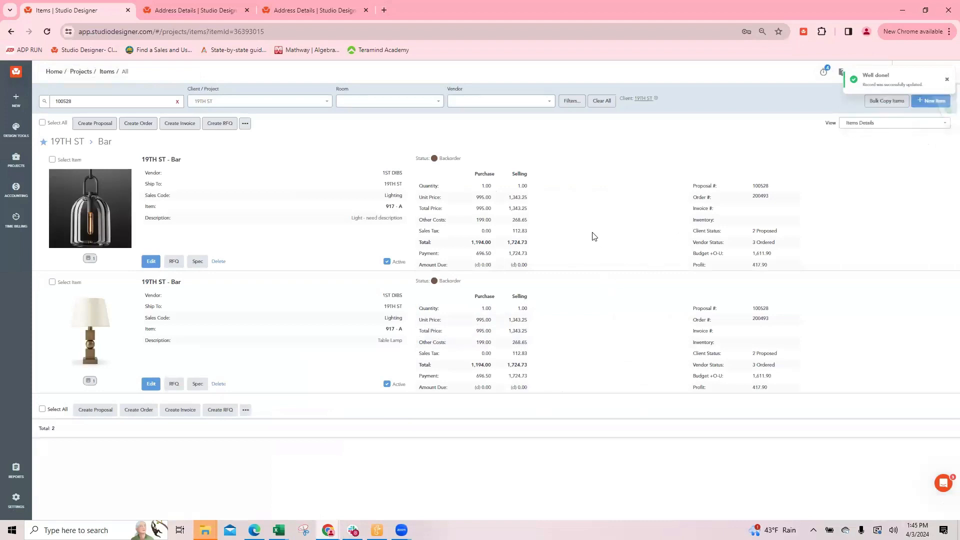
left_click_drag(509, 254, 542, 283)
left_click(567, 279)
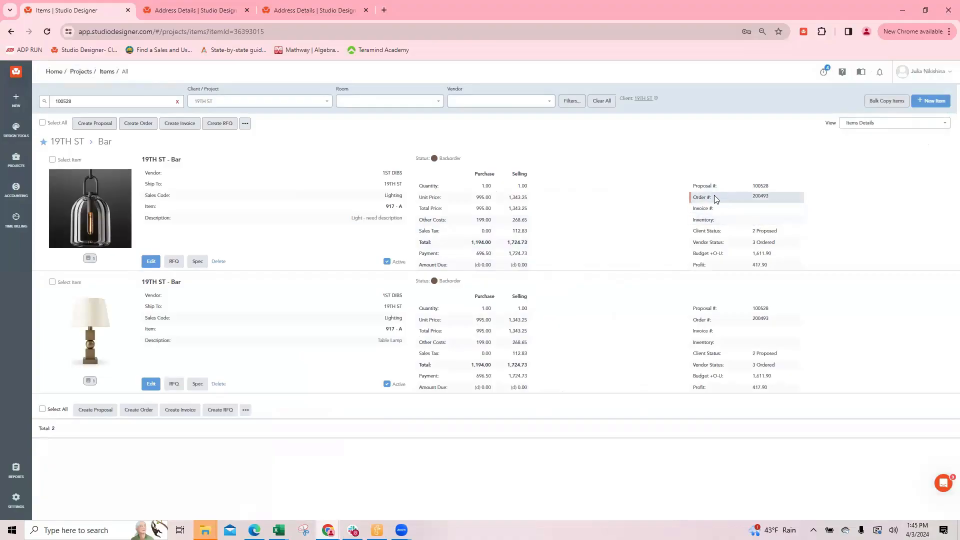
Review the tracking date fields in the hanging light's codes, then leave the item without saving
left_click(151, 261)
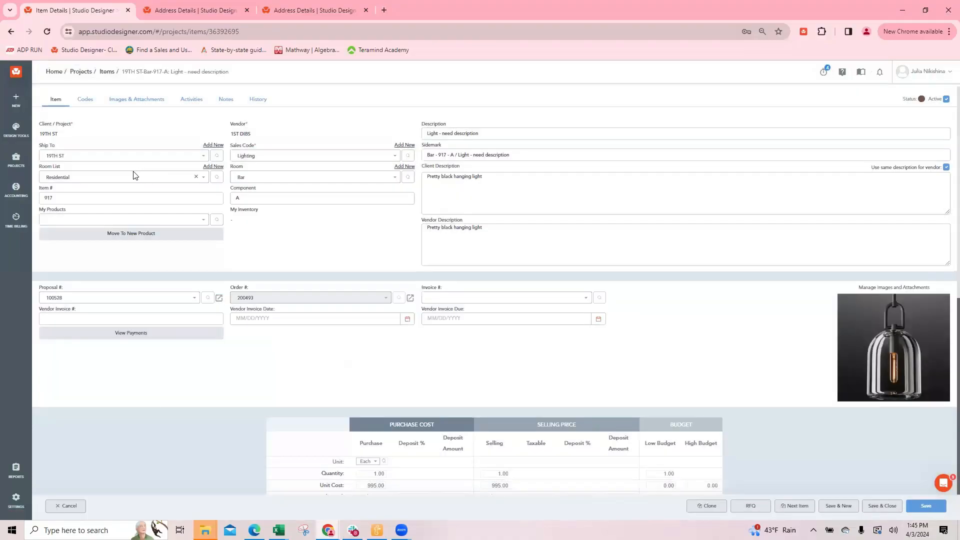
left_click(86, 100)
scroll(139, 171, "down", 2)
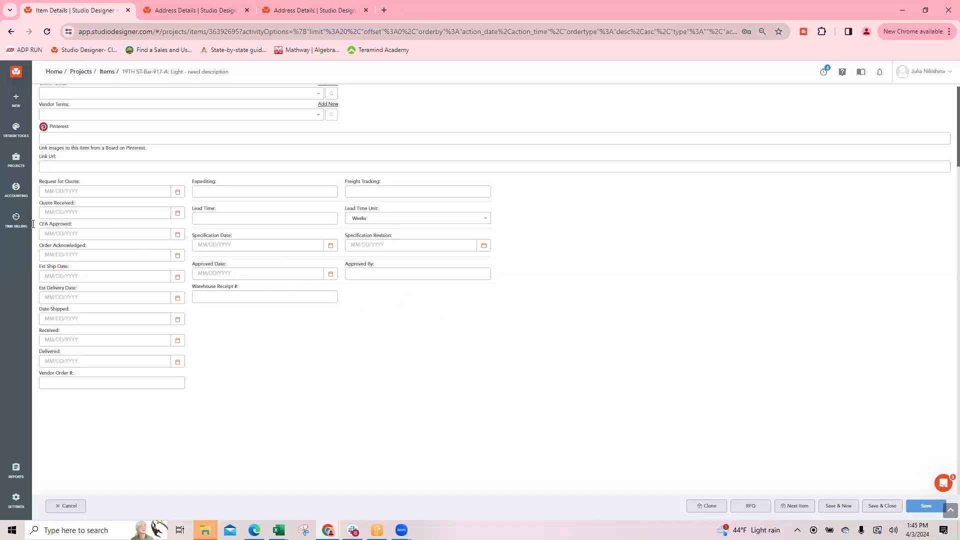
triple_click(70, 202)
left_click(67, 505)
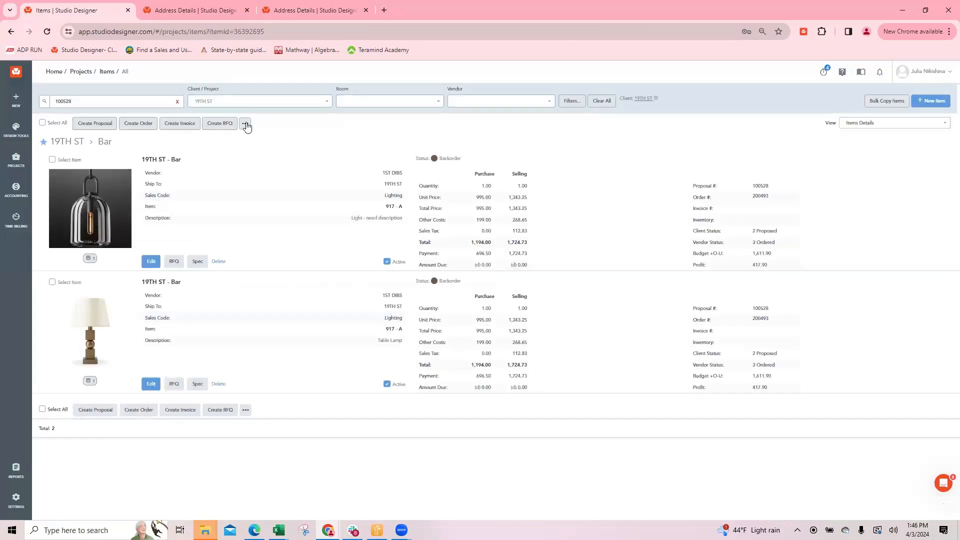
View the date types available for batch updating the hanging light, then close the update and deselect the item
left_click(245, 124)
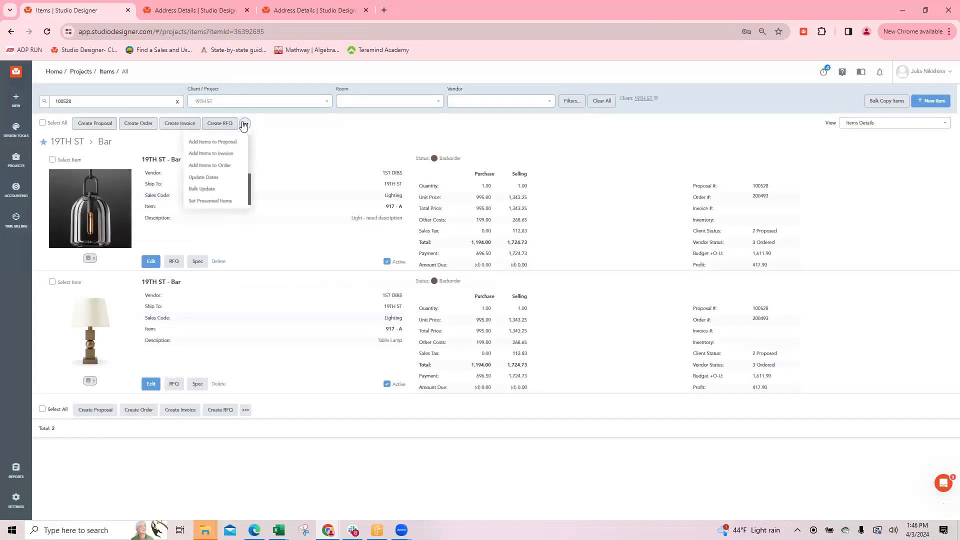
left_click(211, 179)
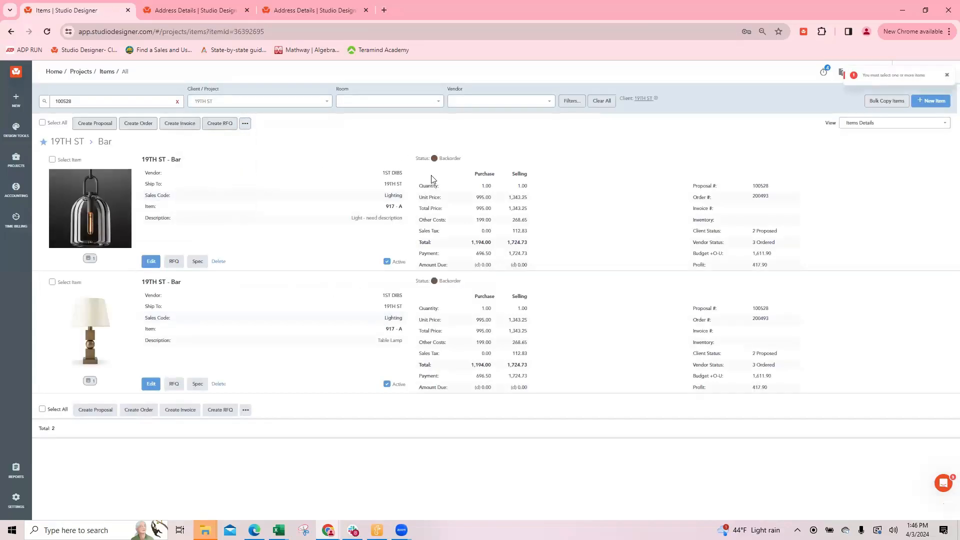
left_click(52, 159)
left_click(245, 123)
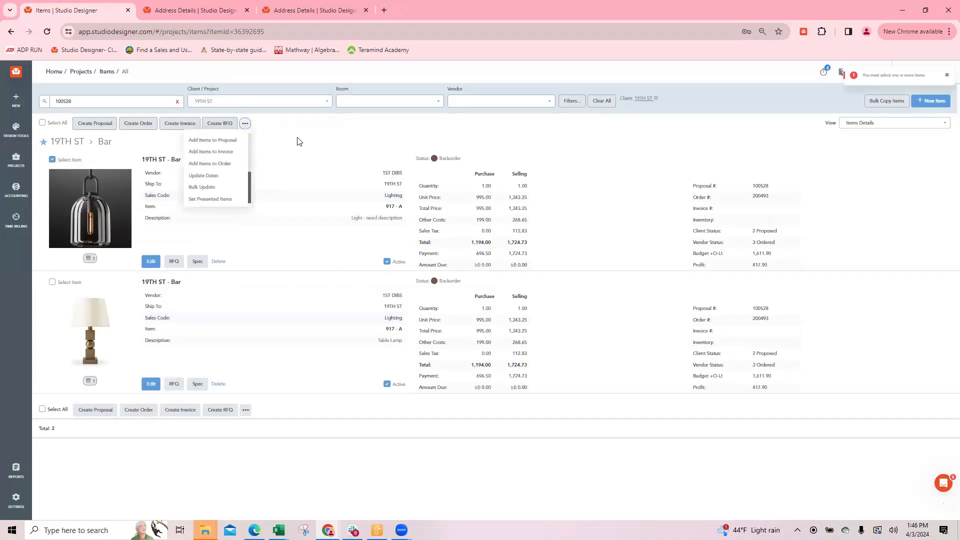
left_click(203, 174)
left_click(435, 105)
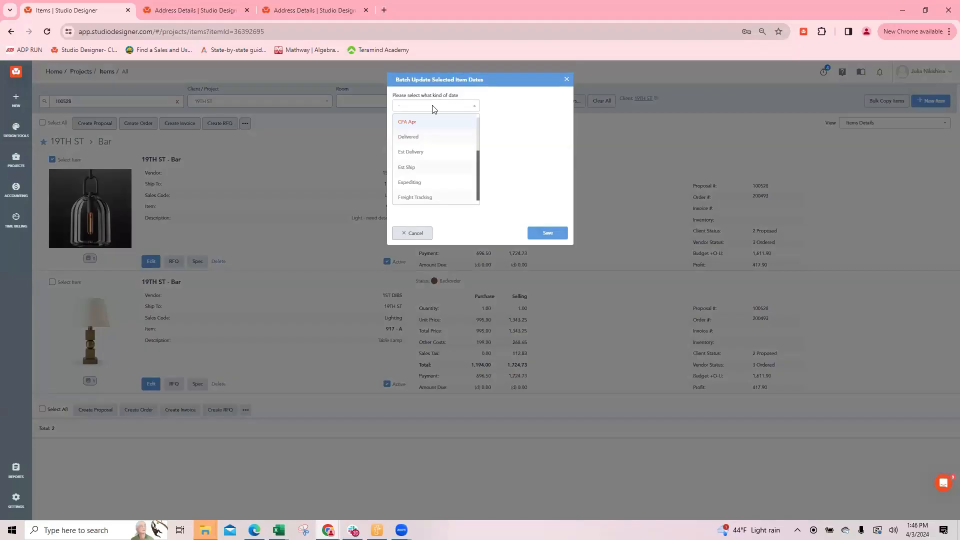
left_click(567, 79)
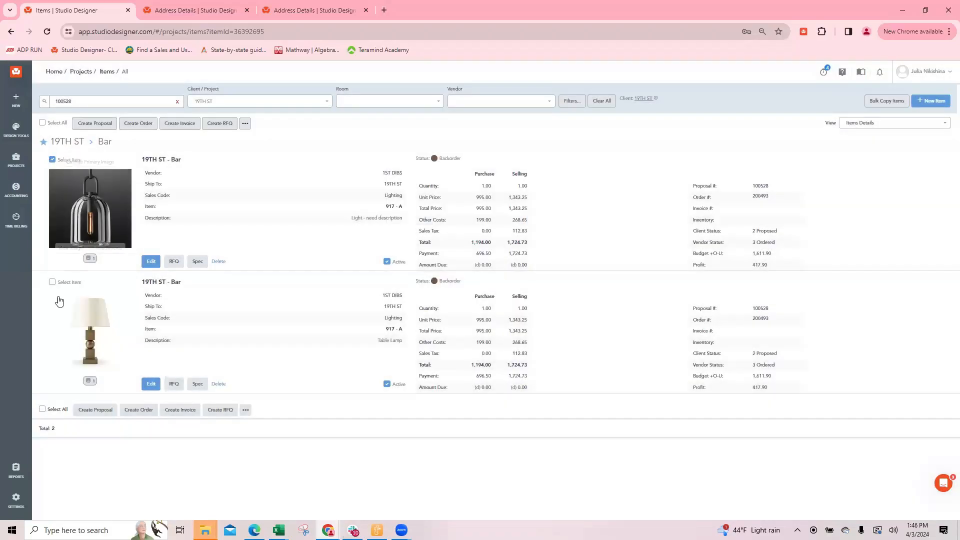
left_click(52, 160)
left_click(864, 124)
left_click(868, 156)
left_click(876, 124)
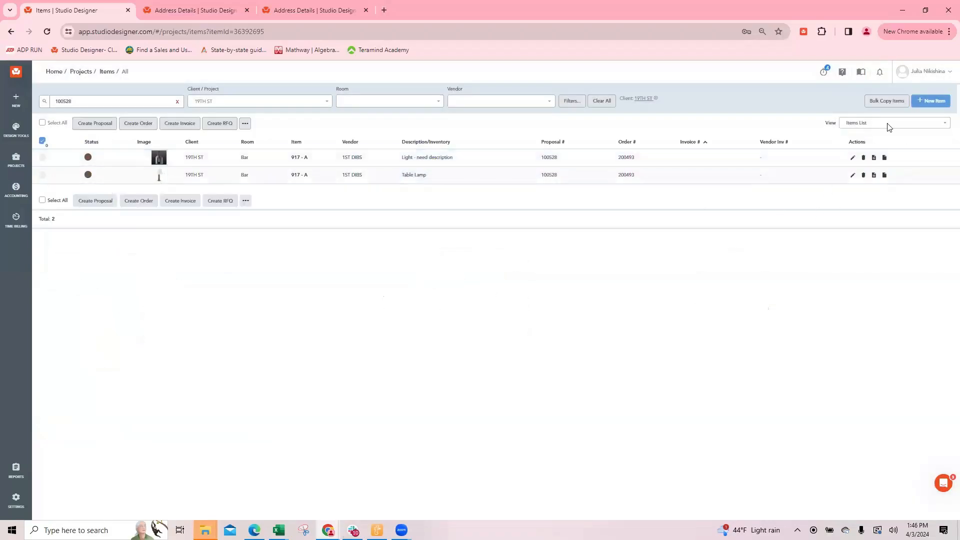
left_click(863, 137)
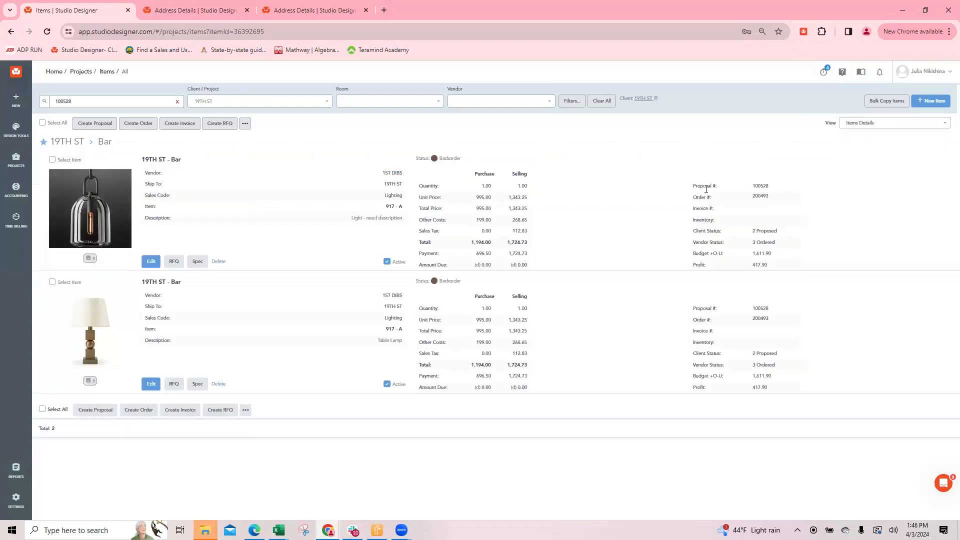
Open the hanging light's vendor order and show its items with the fields for updating all dates
left_click(760, 197)
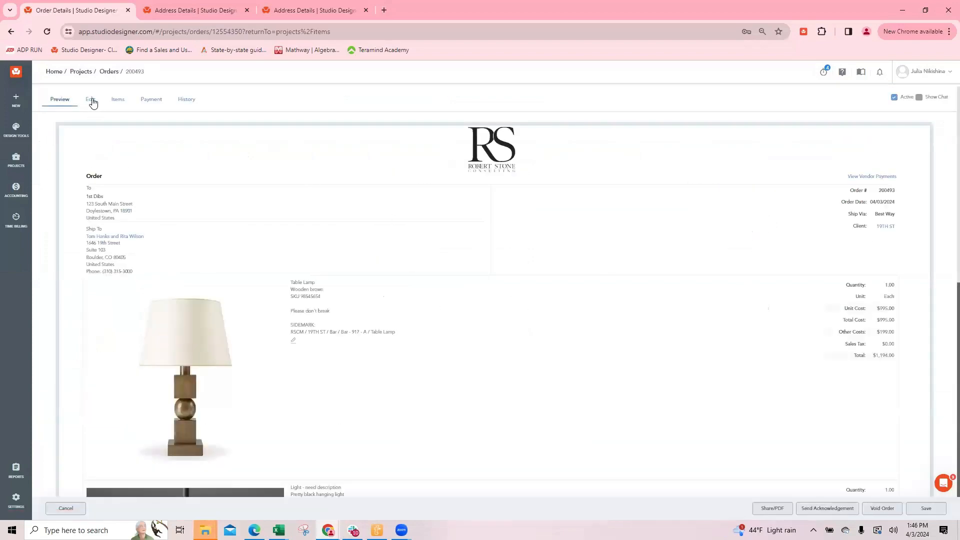
left_click(93, 102)
left_click(118, 100)
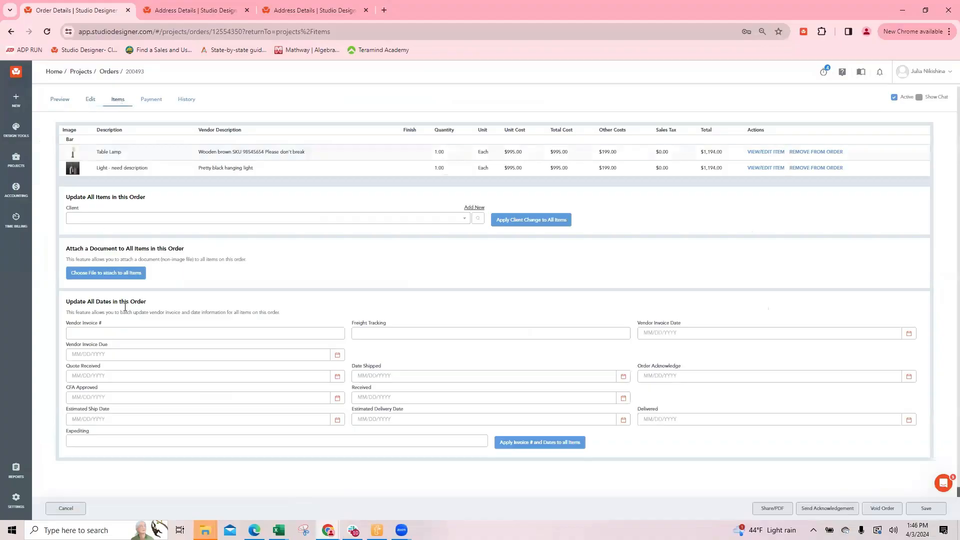
Leave the vendor order without saving its date fields, then review the hanging light's cost, payment and amount due figures in the item list
left_click_drag(80, 302, 157, 308)
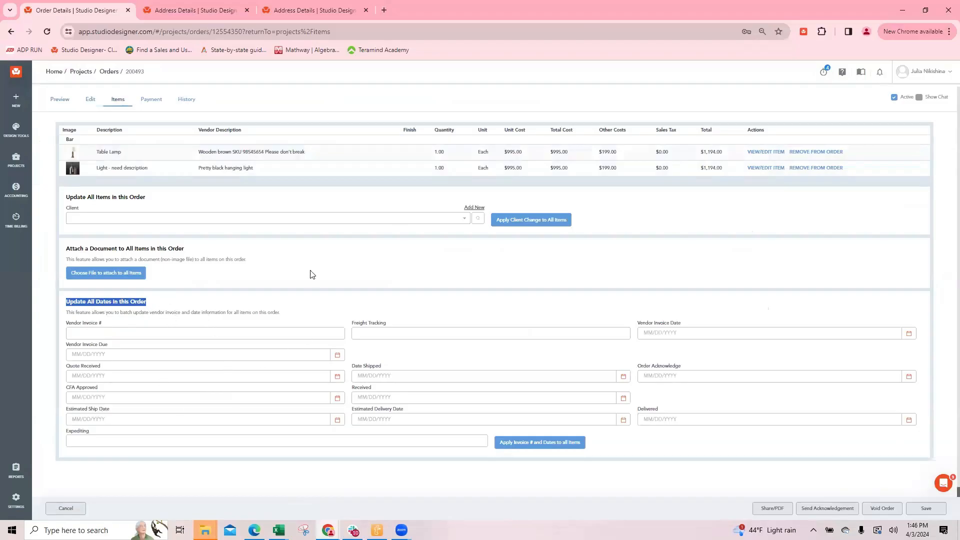
left_click(68, 508)
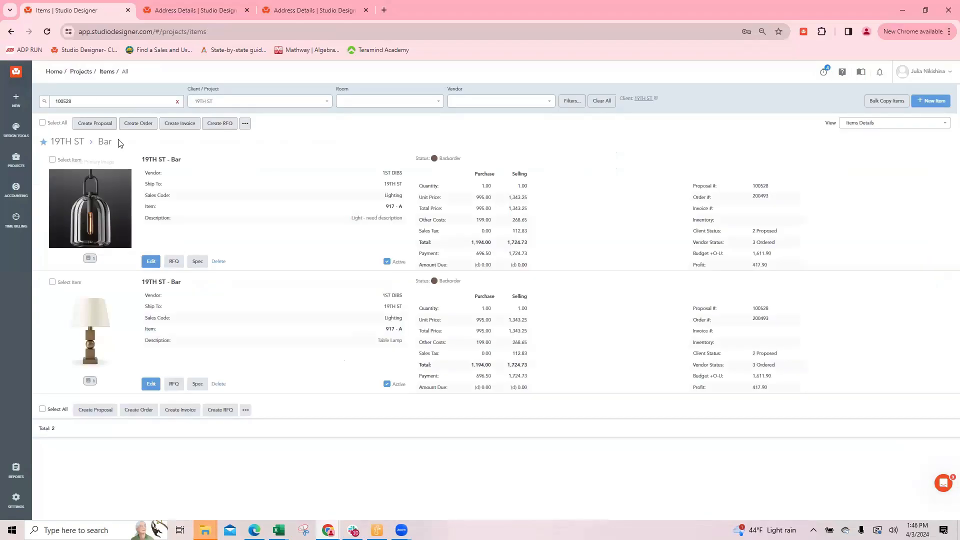
left_click(52, 160)
left_click(52, 160)
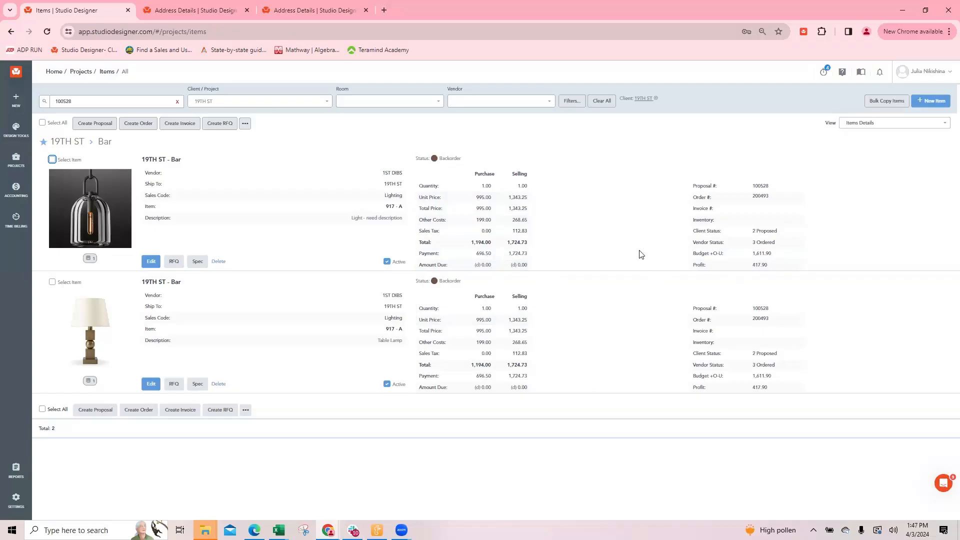
mouse_move(531, 249)
left_mouse_down()
mouse_move(474, 221)
mouse_move(534, 231)
left_mouse_up()
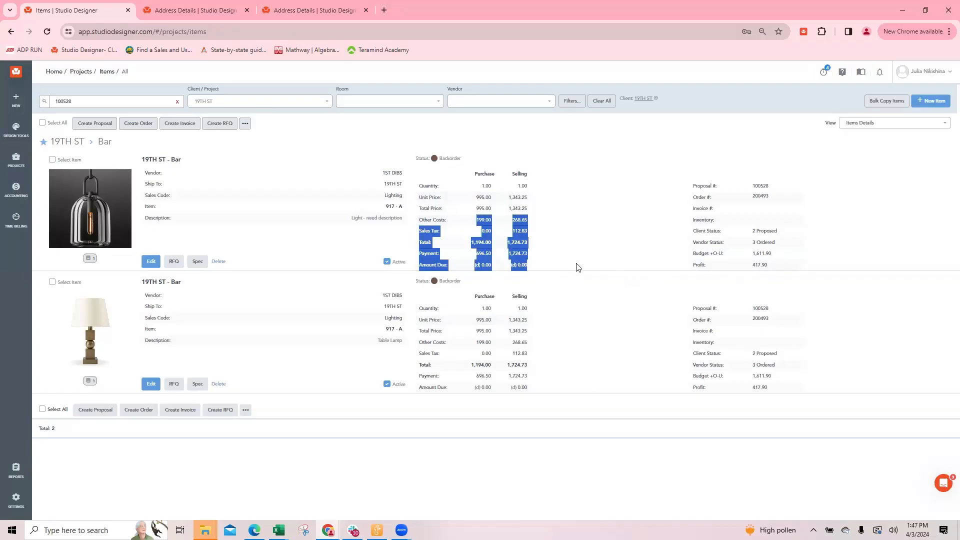
left_click(594, 278)
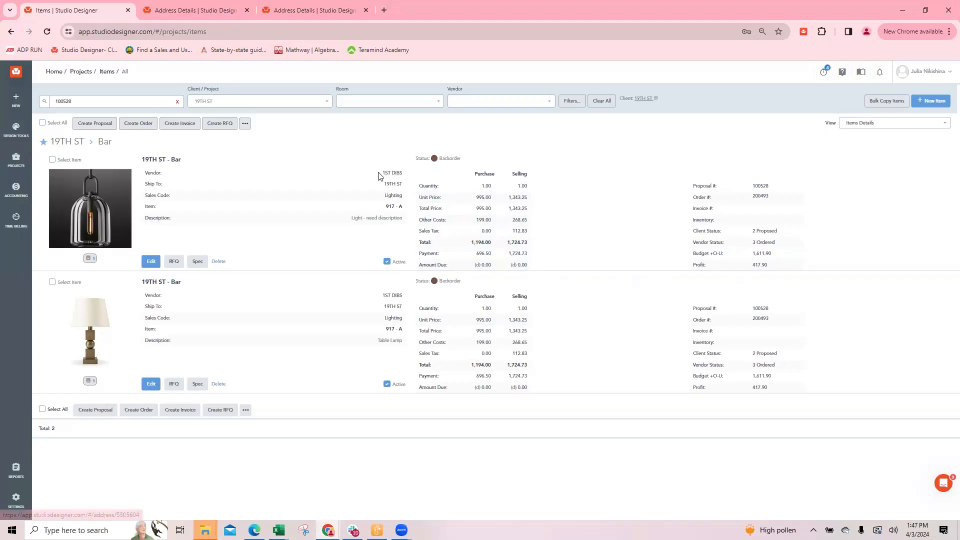
Set the hanging light's freight cost to 299 for both purchase and selling, then save and close the costs and the item
left_click(151, 261)
scroll(329, 150, "down", 5)
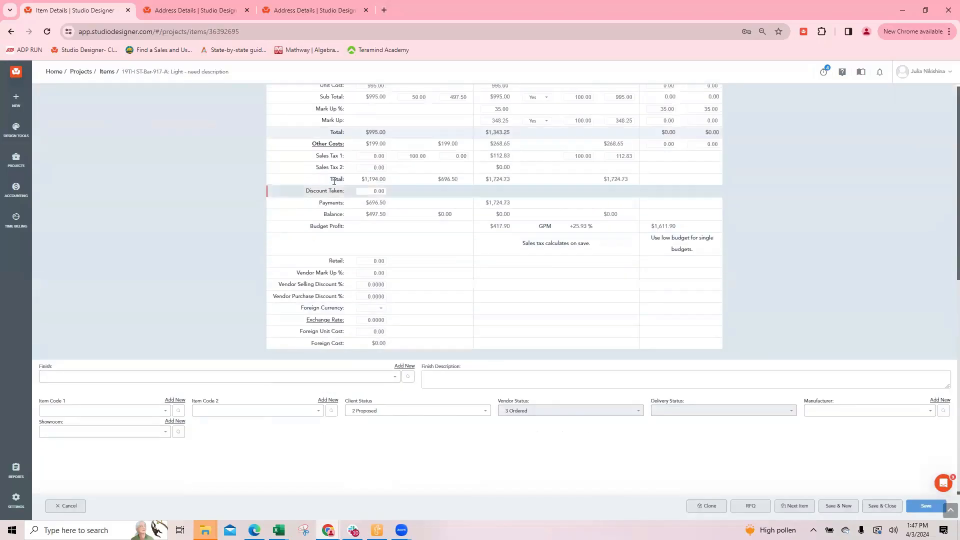
left_click(328, 144)
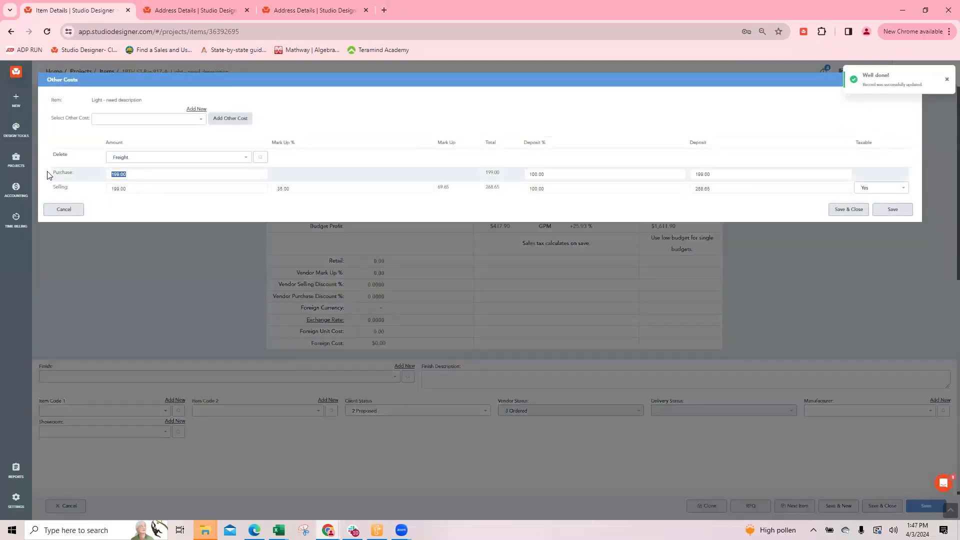
left_click_drag(141, 189, 47, 187)
type("299")
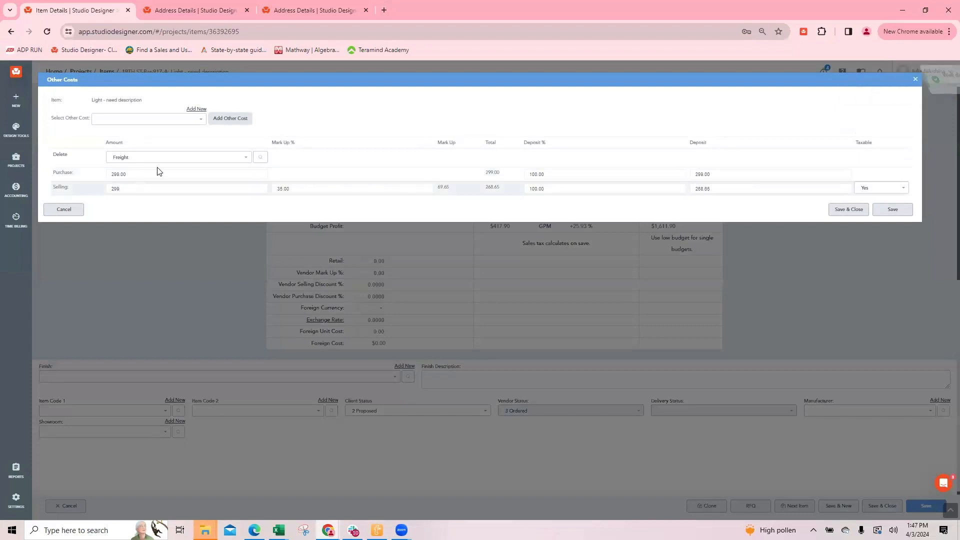
left_click(160, 175)
left_click(836, 209)
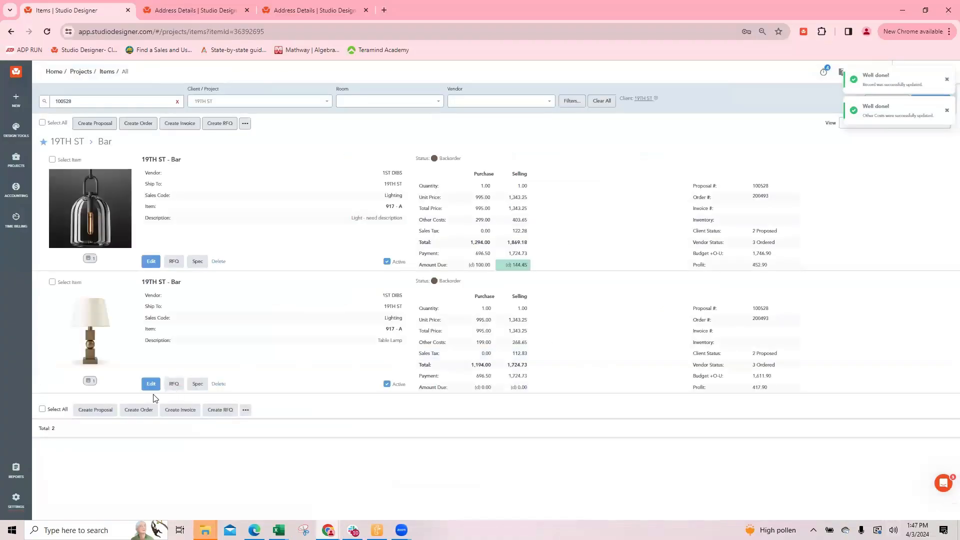
Set the table lamp's freight cost to 299 for both purchase and selling, then save and close the costs and the item
left_click(151, 384)
scroll(287, 308, "down", 4)
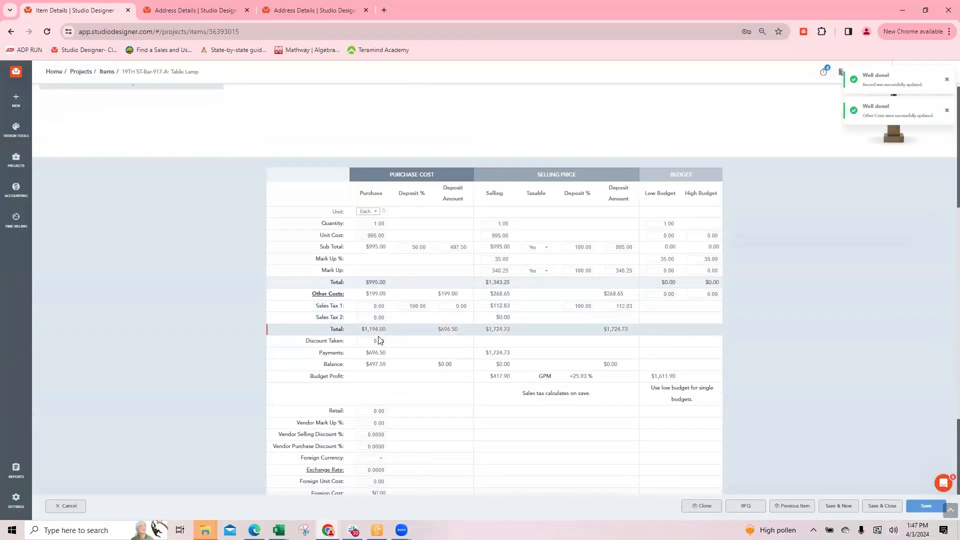
left_click(329, 294)
left_click(135, 174)
type("299")
key("Tab")
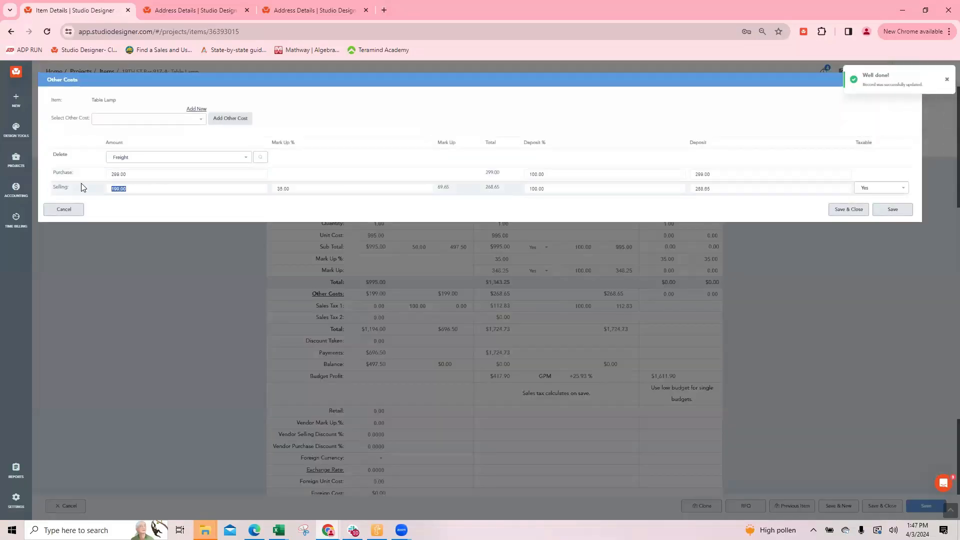
type("299")
left_click(848, 209)
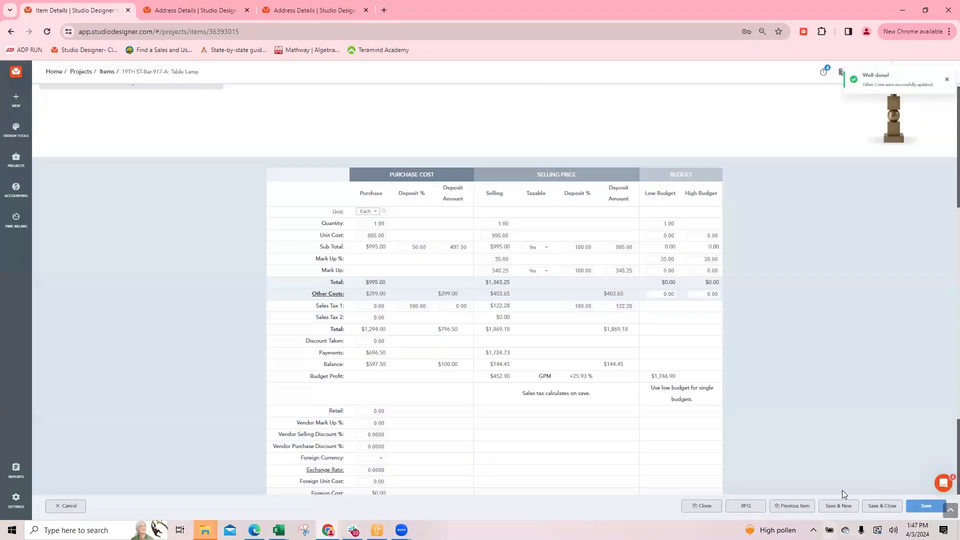
left_click(882, 506)
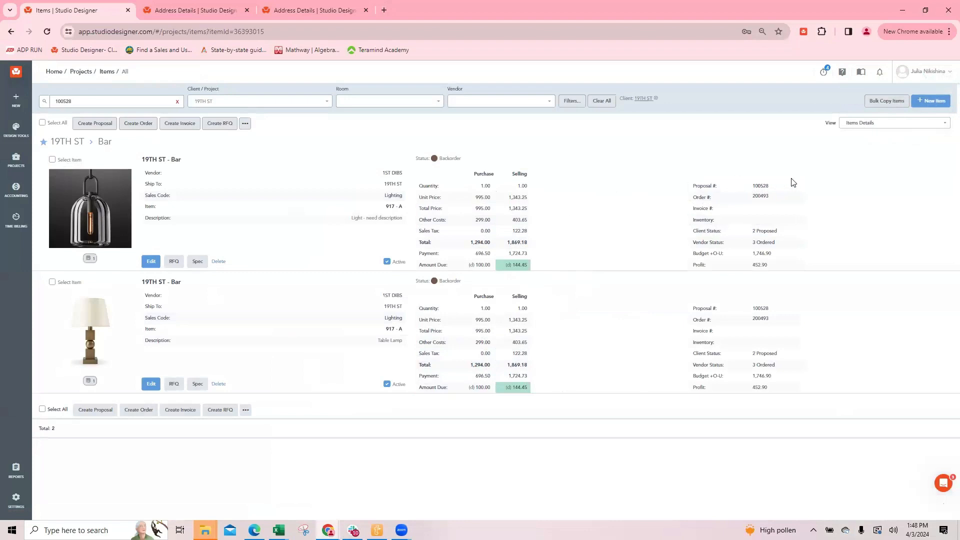
Open the PDF version of the items' proposal with the 1020 02 - Proposal Image Left theme and review its totals and deposit balance
left_click(758, 186)
scroll(795, 310, "down", 3)
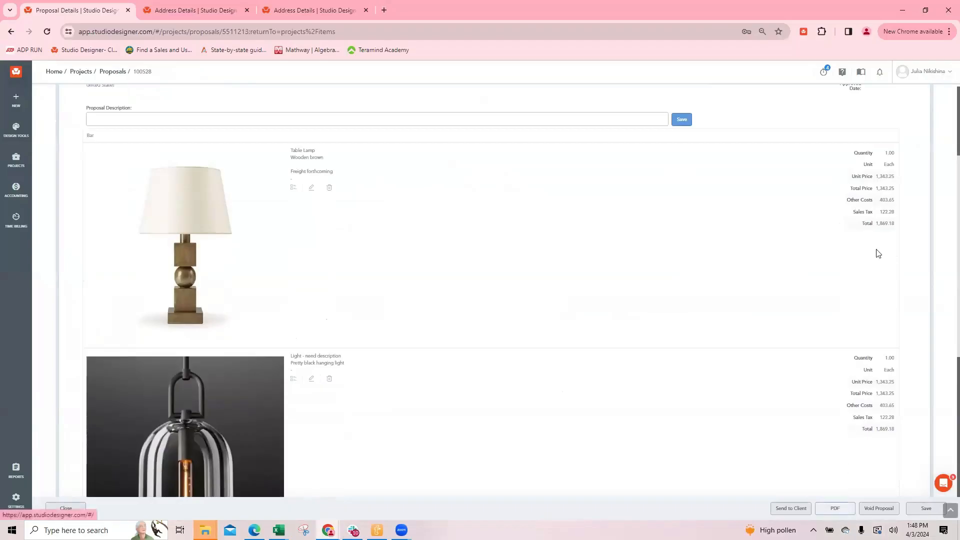
left_click(833, 510)
left_click(120, 132)
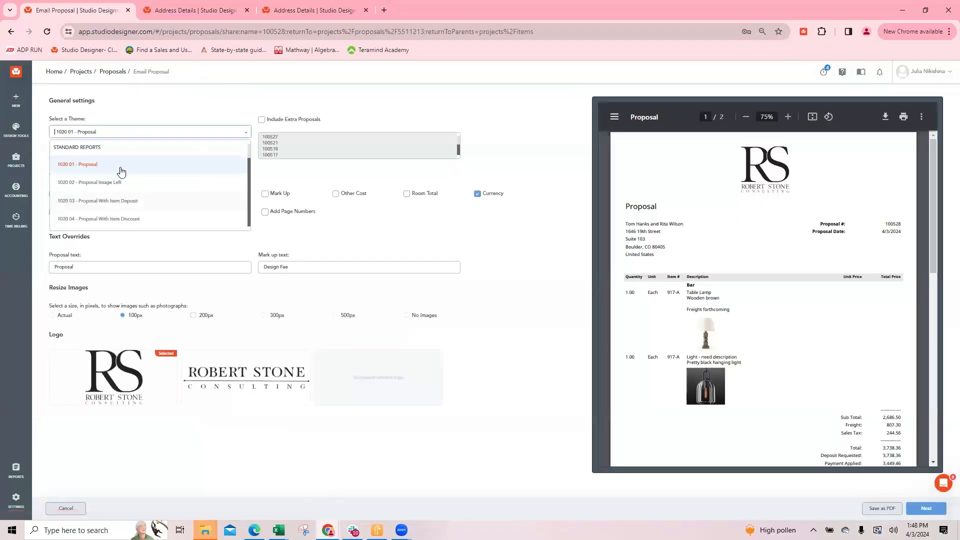
left_click(118, 184)
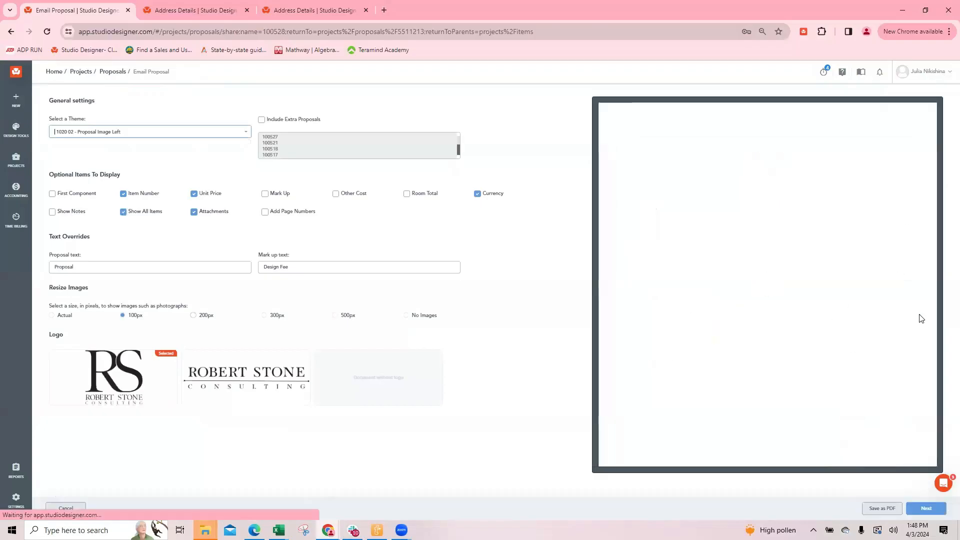
scroll(824, 190, "down", 3)
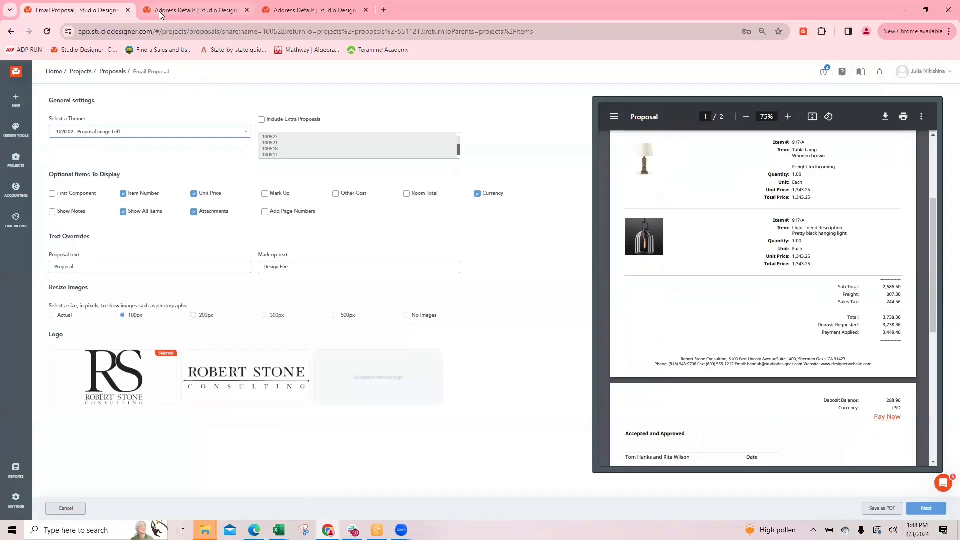
scroll(769, 225, "up", 3)
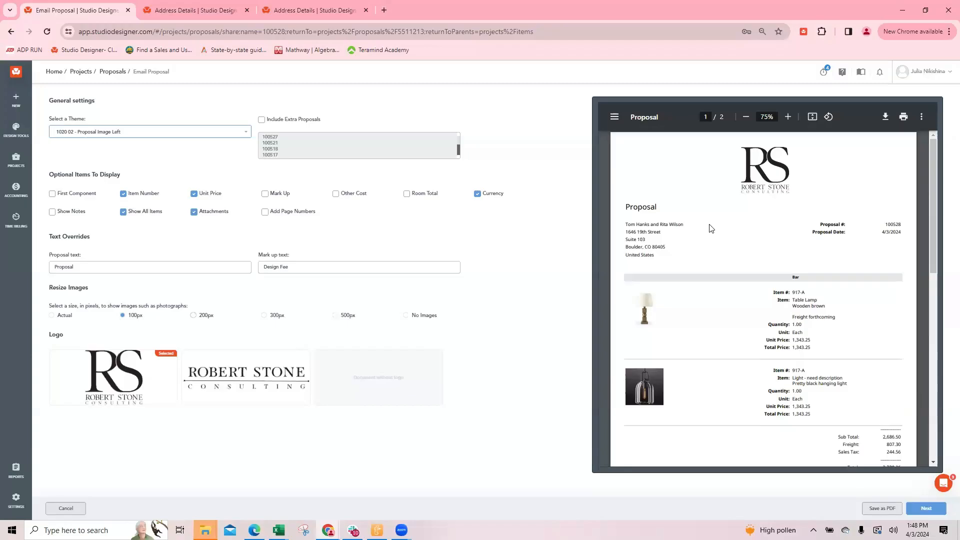
In the vendor address browser tab, search all reports for "total" and open 04 Project Worksheet for Client Total Balance
left_click(194, 11)
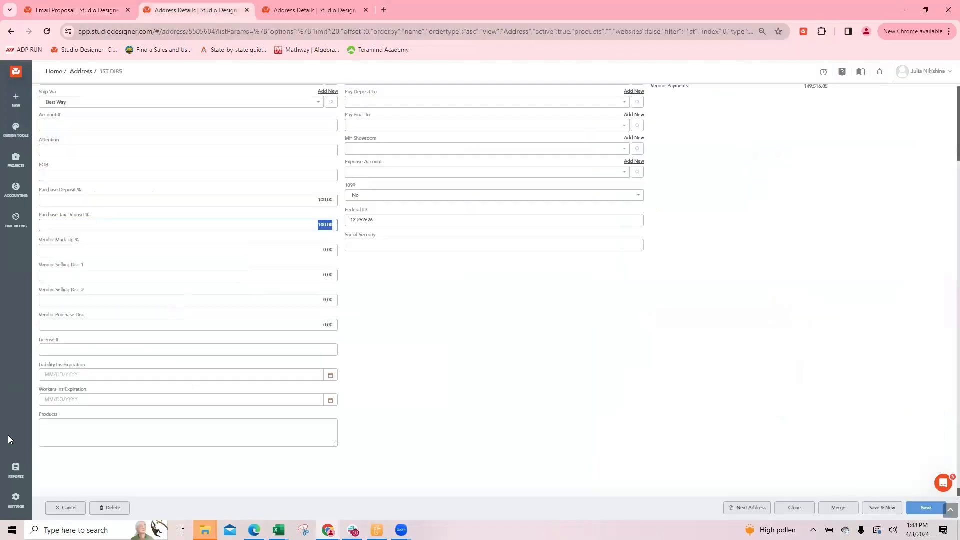
left_click(16, 470)
left_click(184, 99)
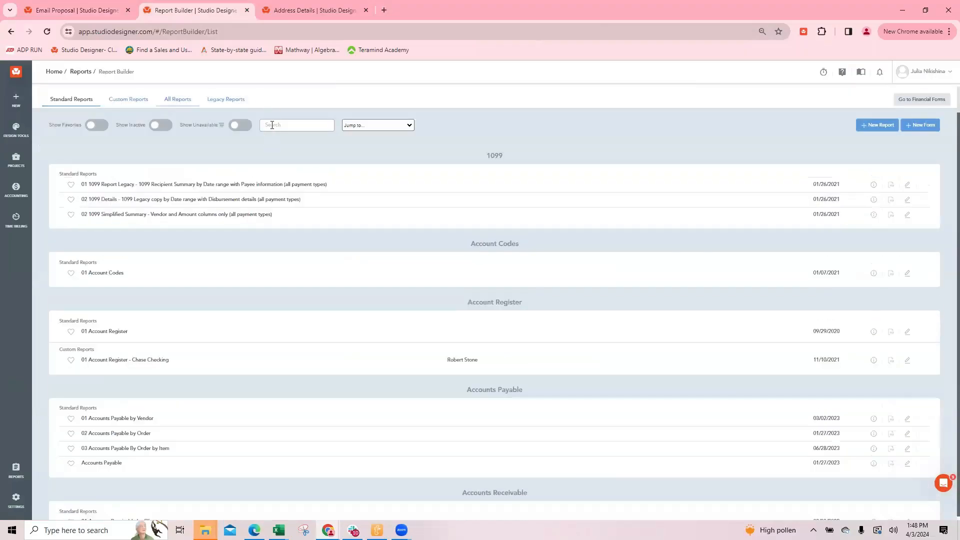
left_click(272, 125)
type("total")
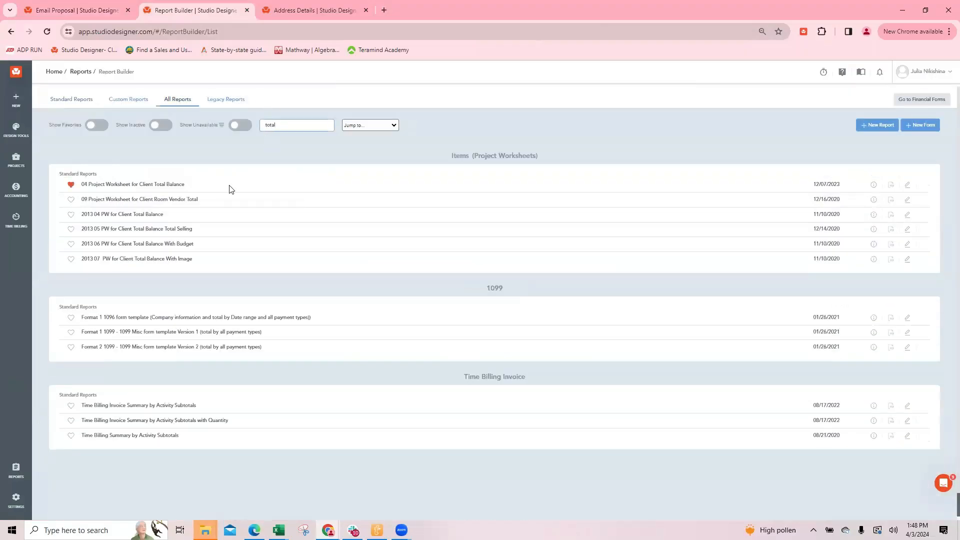
left_click(163, 185)
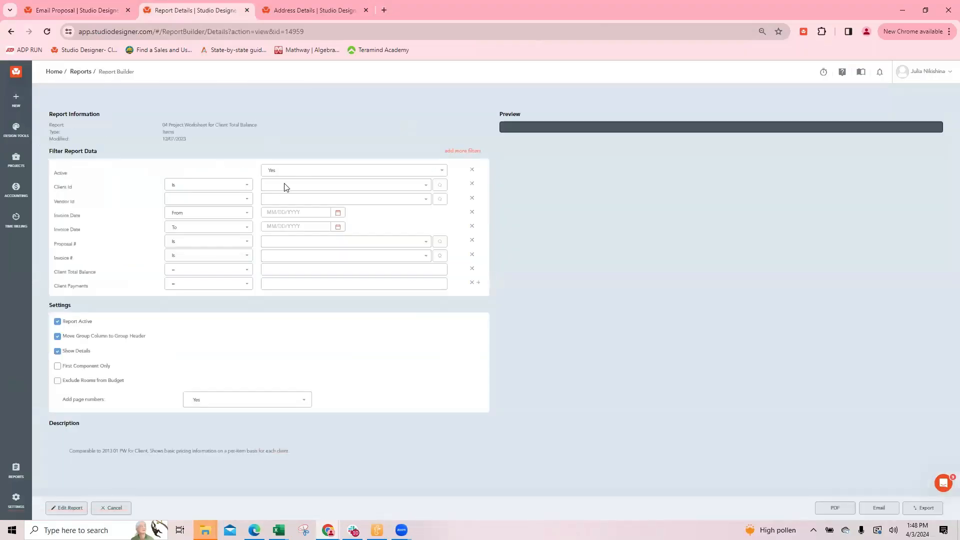
Filter the worksheet report by client 19TH ST and the lighting items' proposal number, then generate it as a PDF
left_click(288, 186)
type("19th")
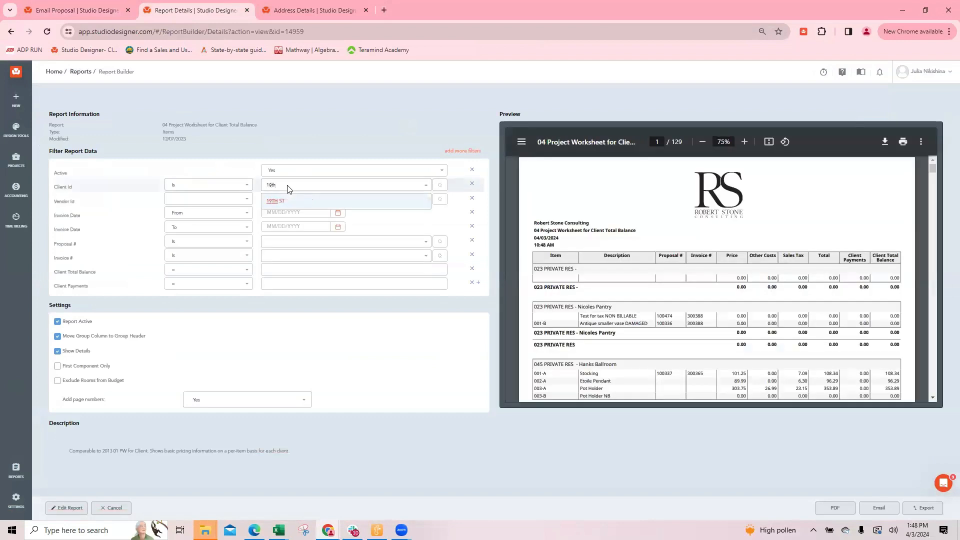
left_click(288, 201)
left_click(271, 243)
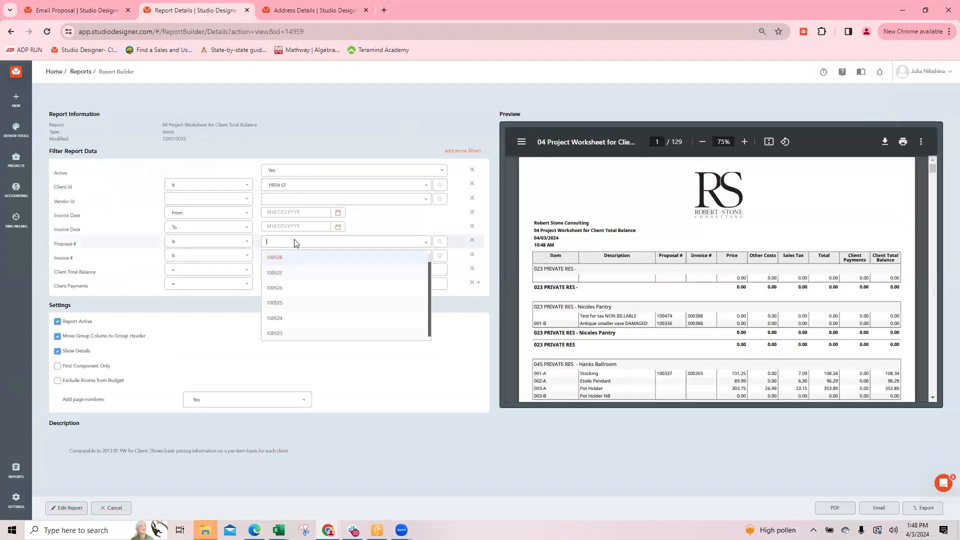
left_click(281, 259)
left_click(833, 508)
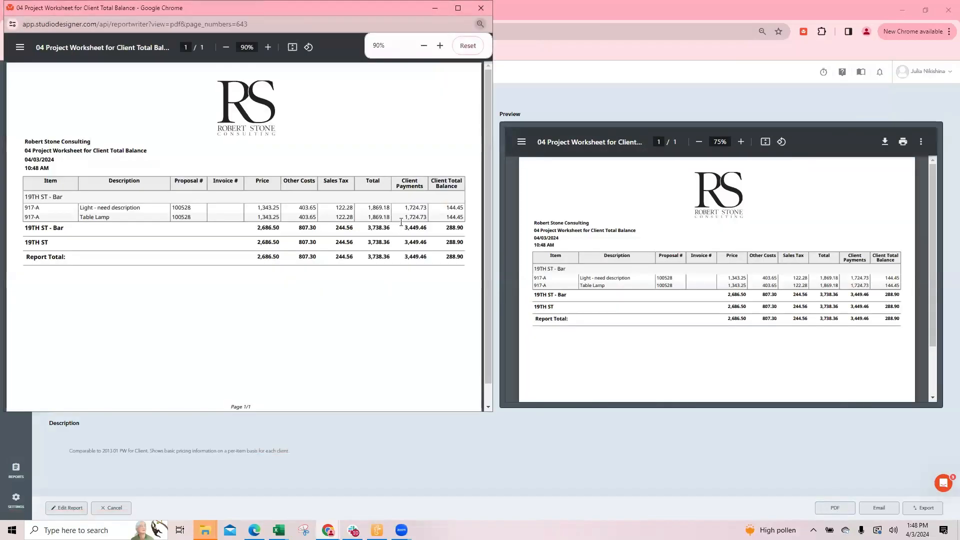
Compare the client payments and balances on the worksheet with the payment applied and deposit balance in the proposal preview
double_click(415, 217)
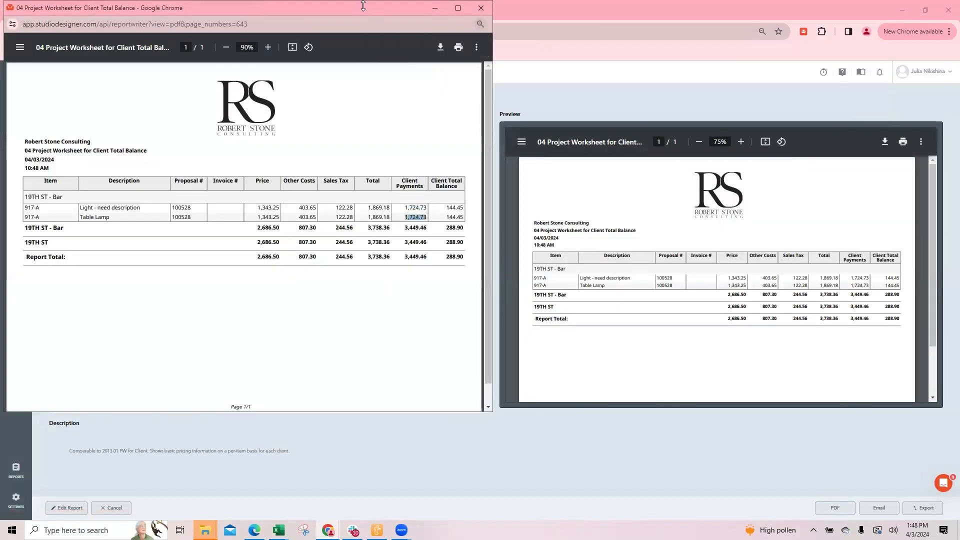
left_click_drag(351, 7, 74, 83)
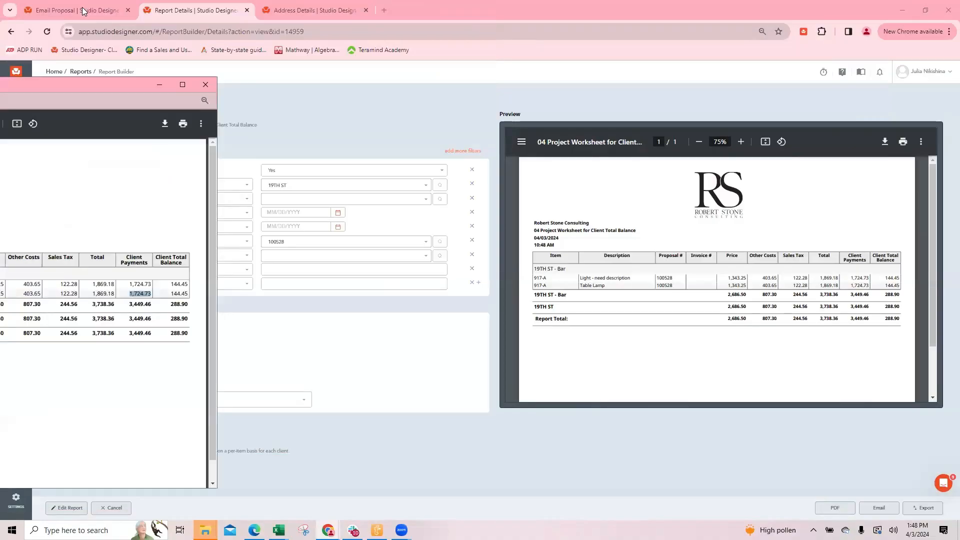
left_click(84, 12)
scroll(814, 235, "down", 2)
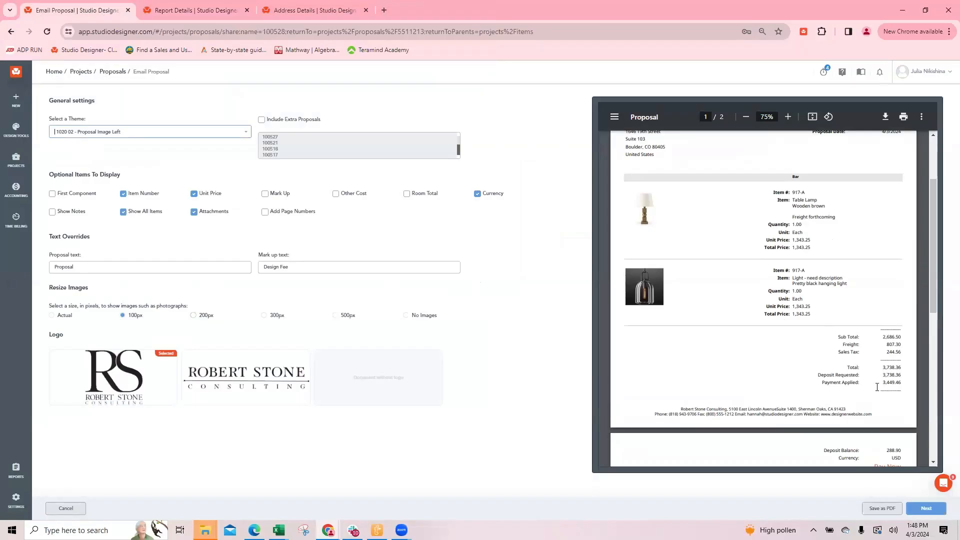
scroll(873, 313, "down", 3)
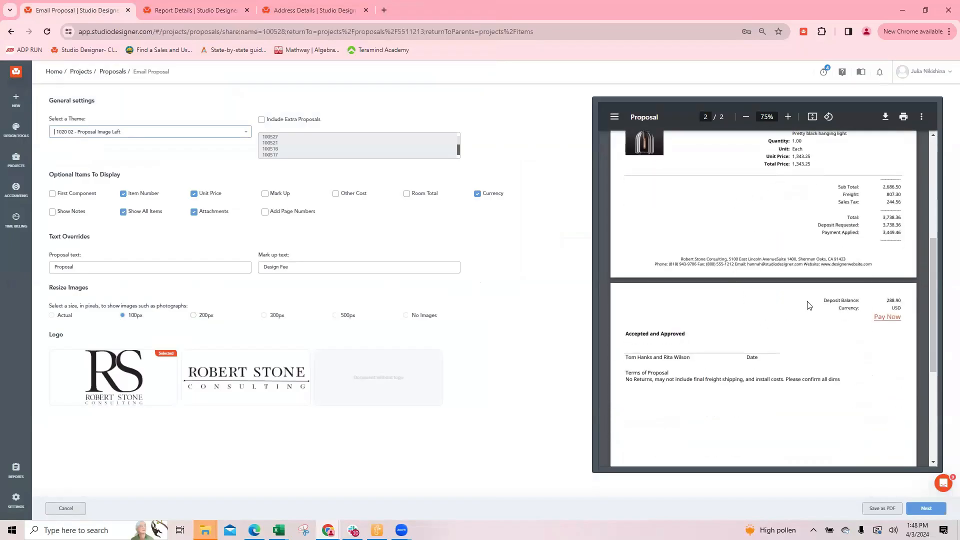
key("alt+Tab")
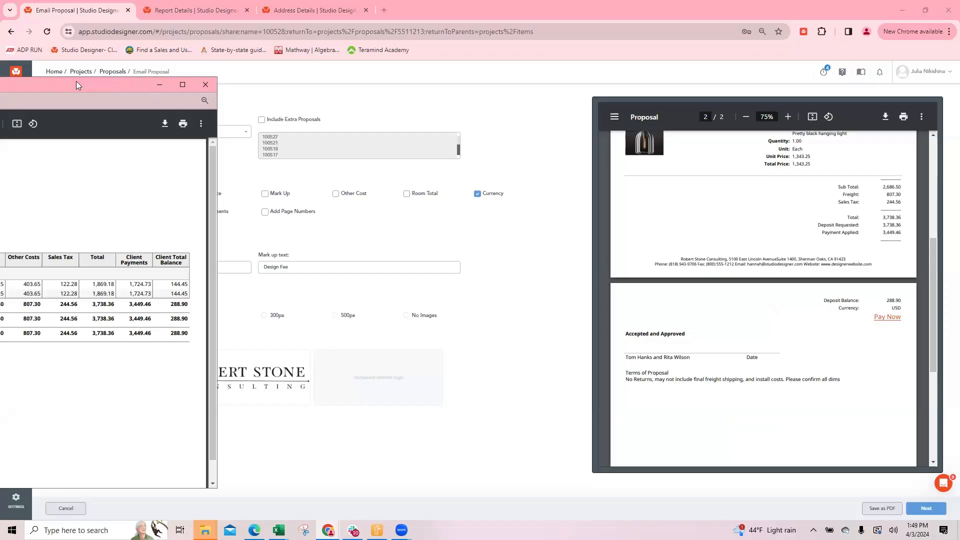
left_click(280, 99)
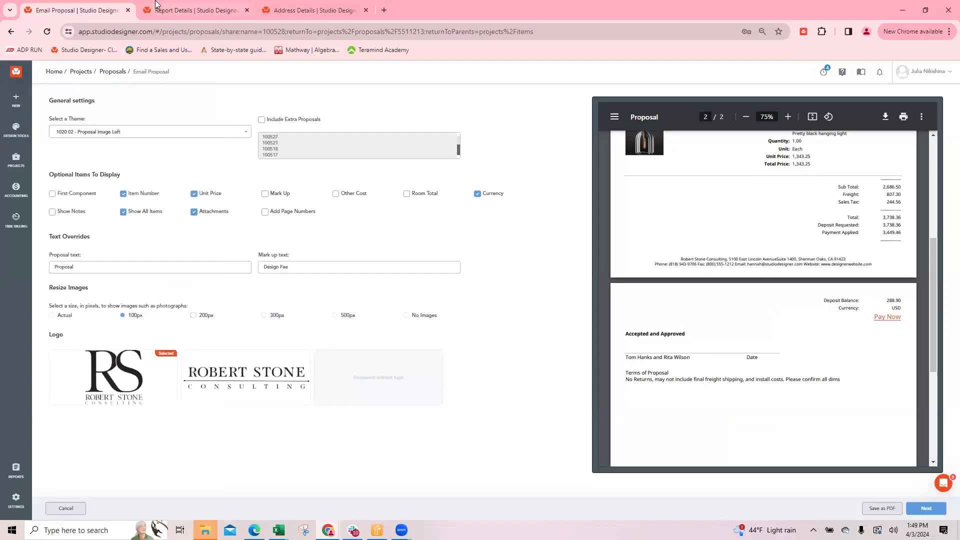
Generate the worksheet PDF again, examine its per-item and total client payments, and check its balances against the proposal preview
left_click(174, 11)
left_click(835, 508)
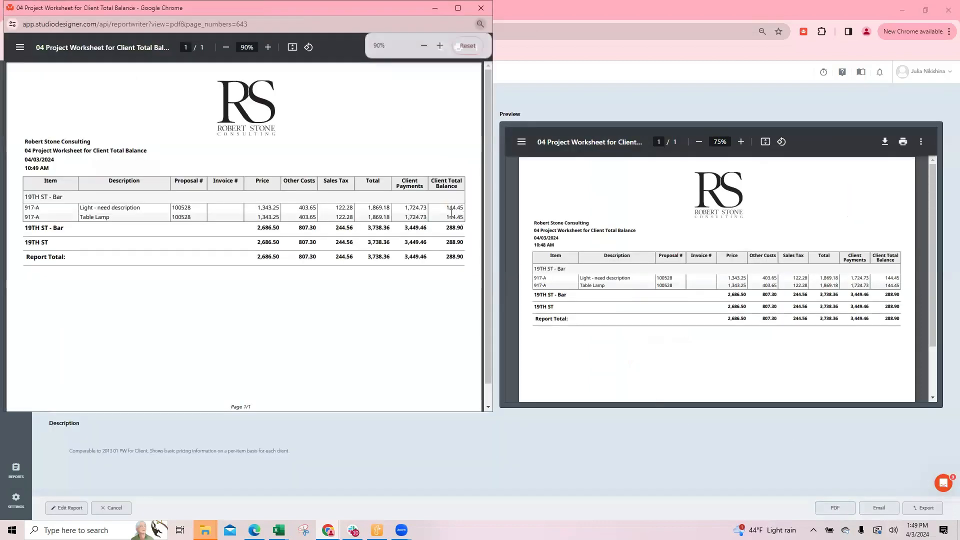
double_click(409, 209)
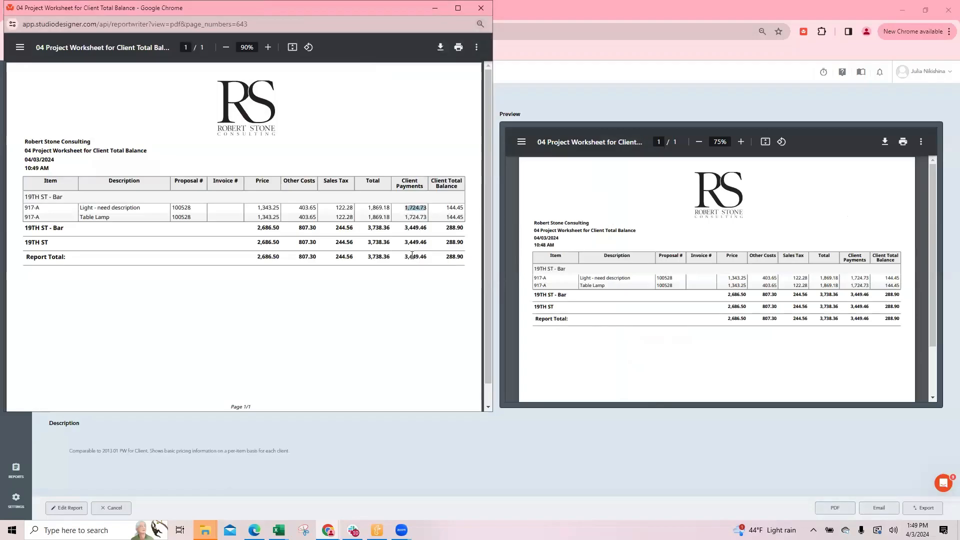
left_click_drag(403, 256, 430, 258)
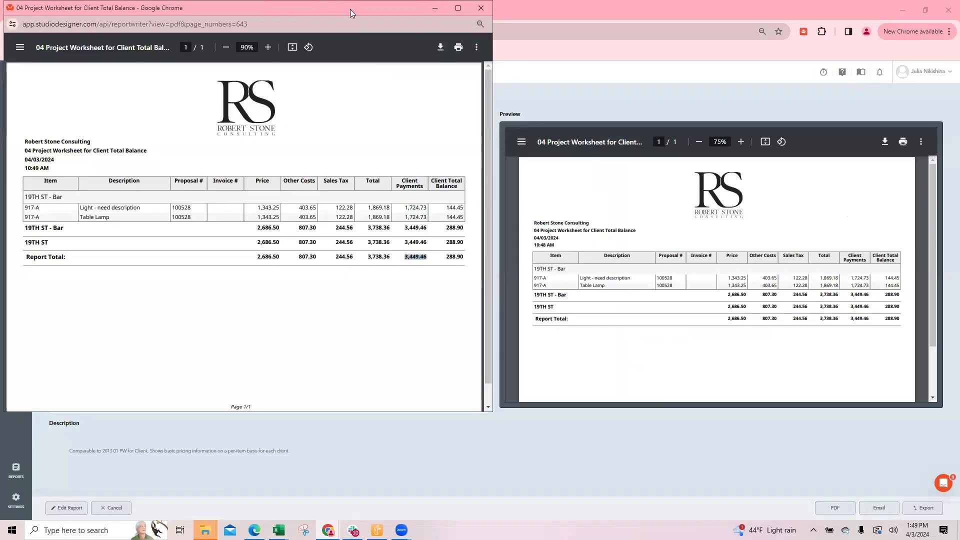
left_click(524, 94)
left_click(75, 10)
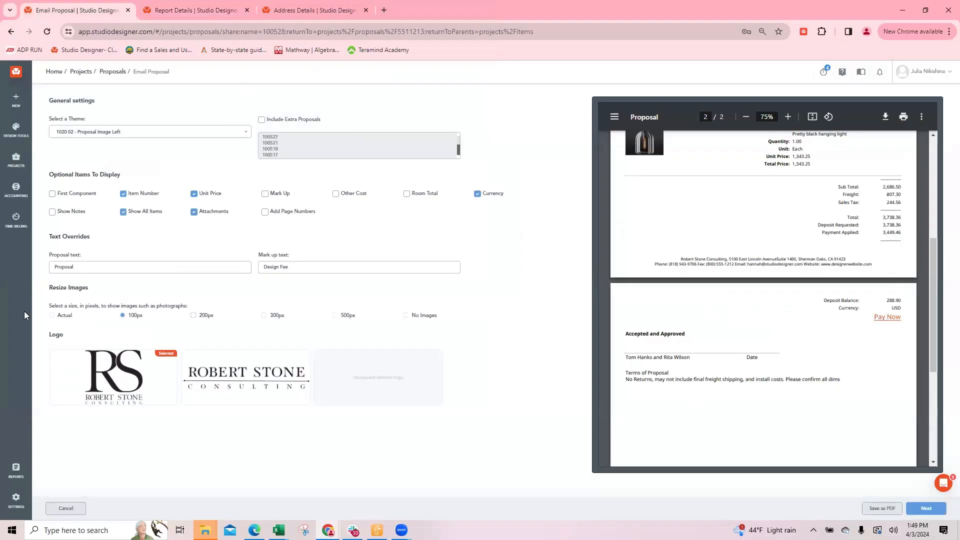
left_click(1, 320)
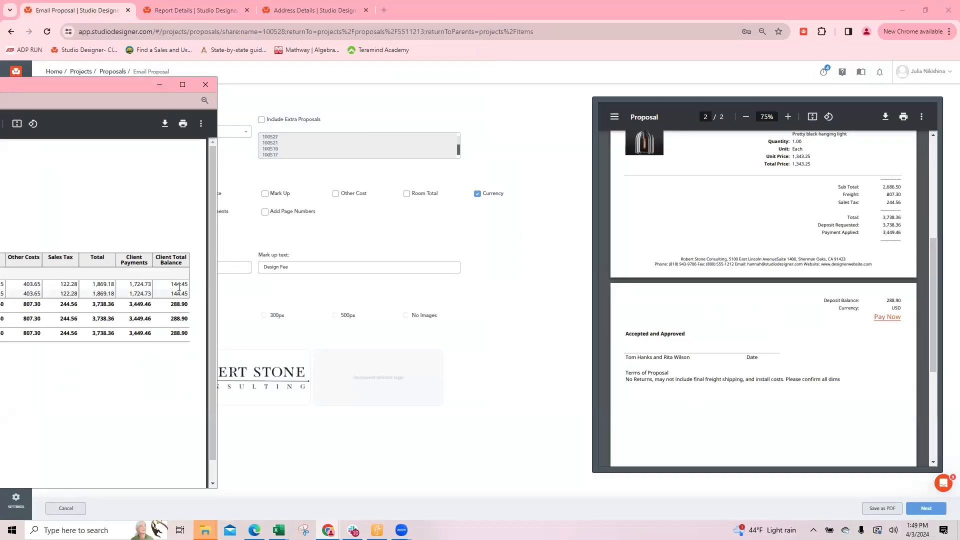
left_click(525, 257)
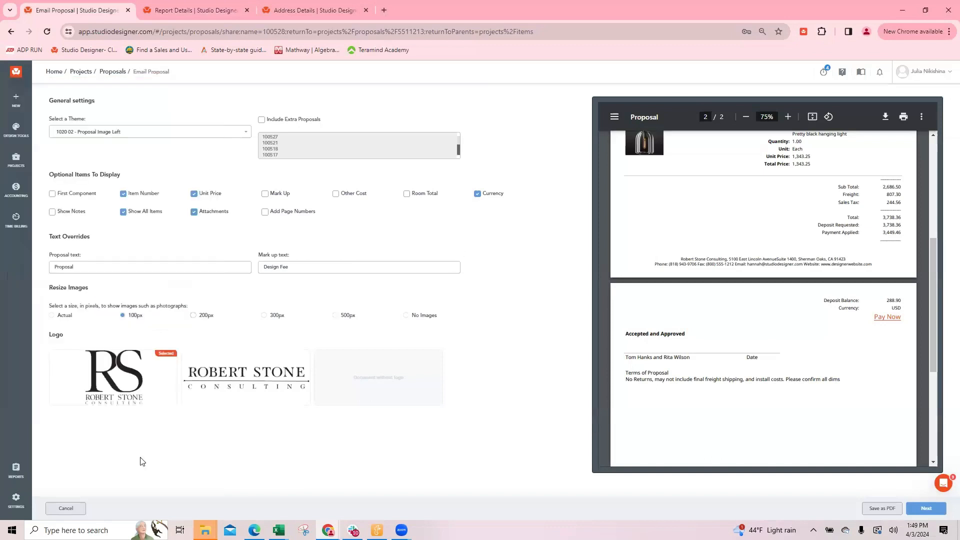
Leave the email preview and save a timestamped note "freight increased" on the Table Lamp item
left_click(66, 508)
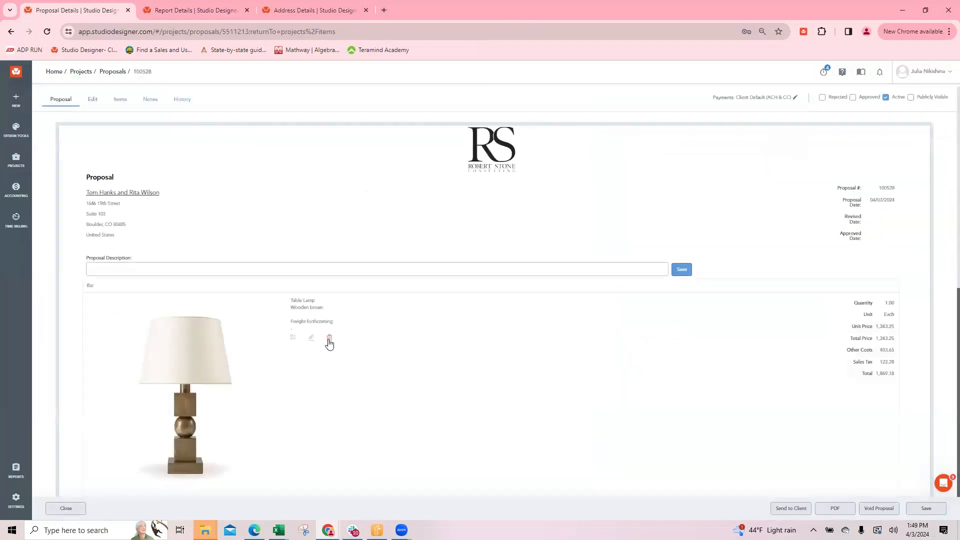
left_click(311, 338)
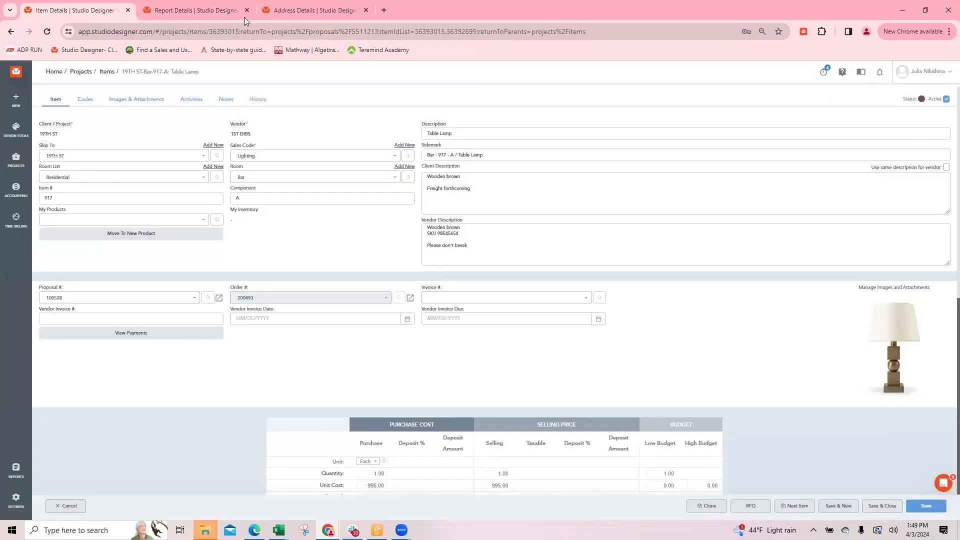
left_click(226, 99)
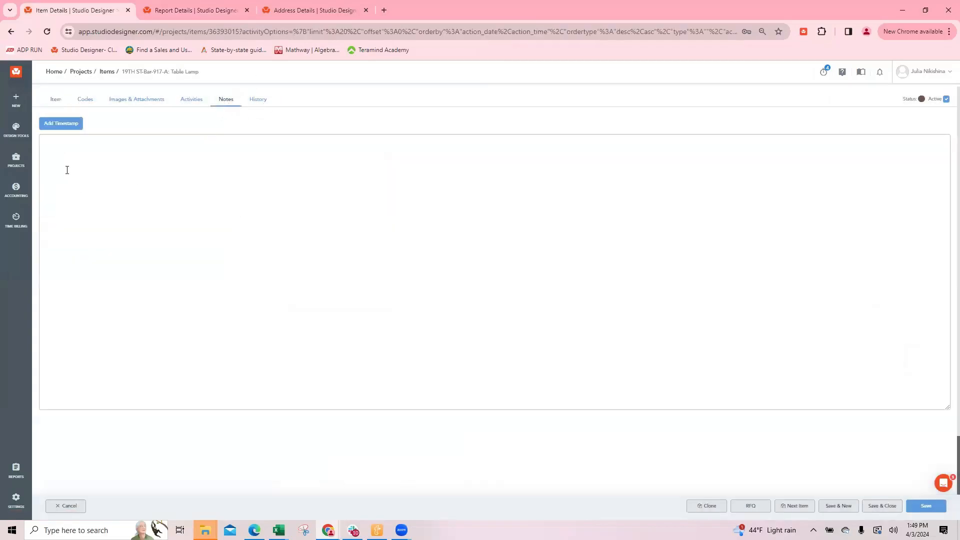
left_click(51, 126)
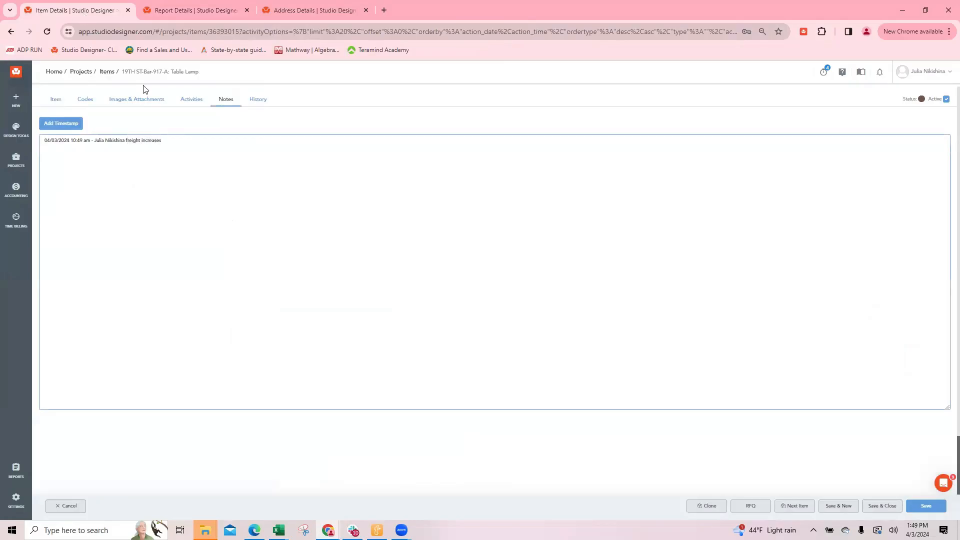
left_click(881, 506)
Save a timestamped note "freight increased" on the black hanging light item in the same proposal
scroll(267, 294, "down", 4)
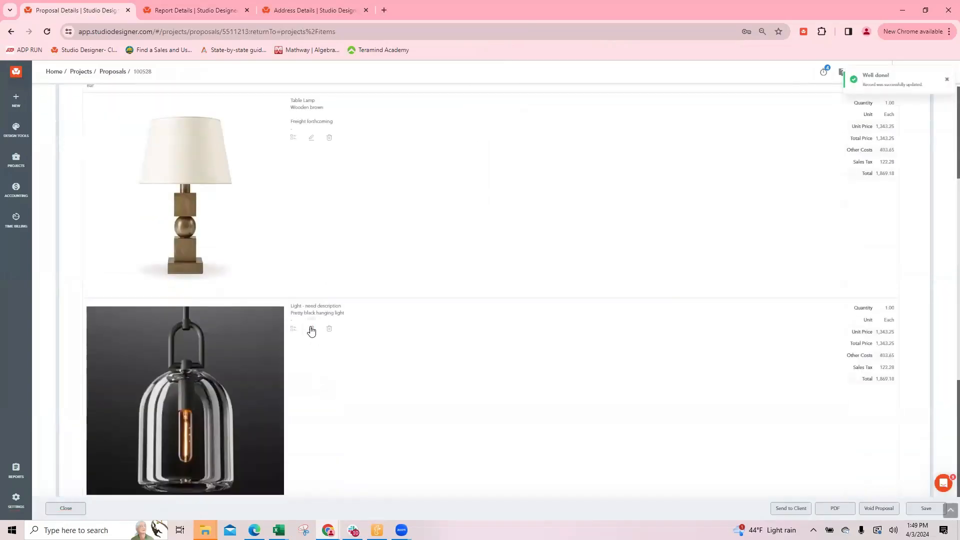
left_click(311, 328)
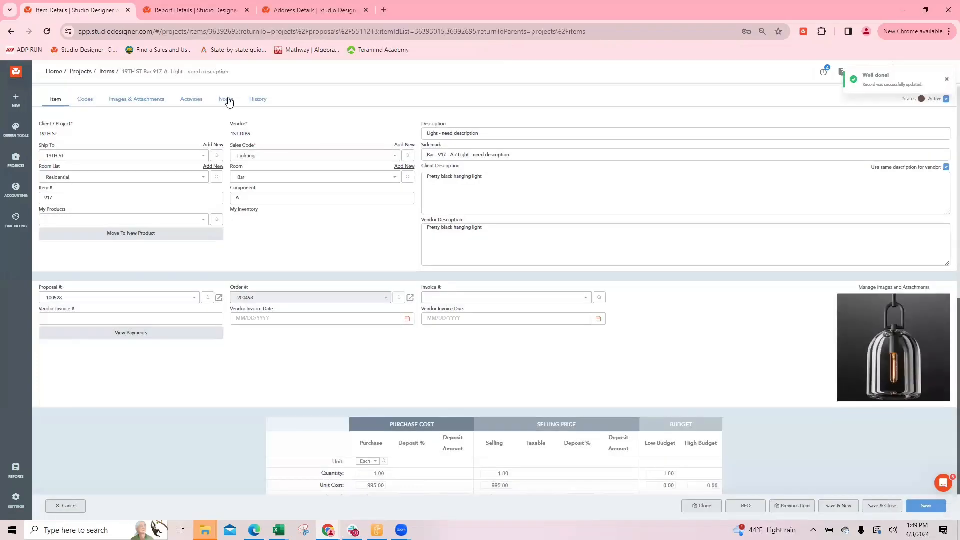
left_click(226, 99)
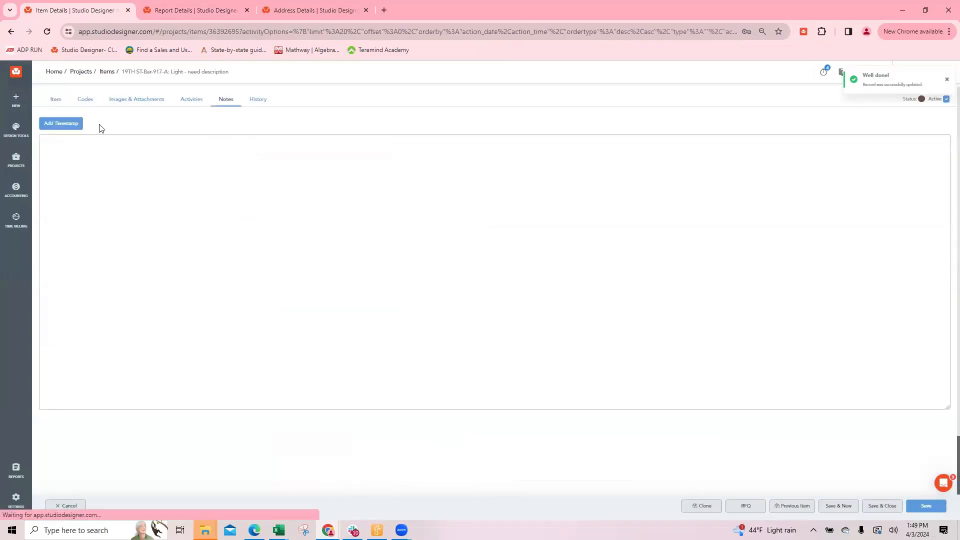
left_click(55, 124)
left_click(149, 140)
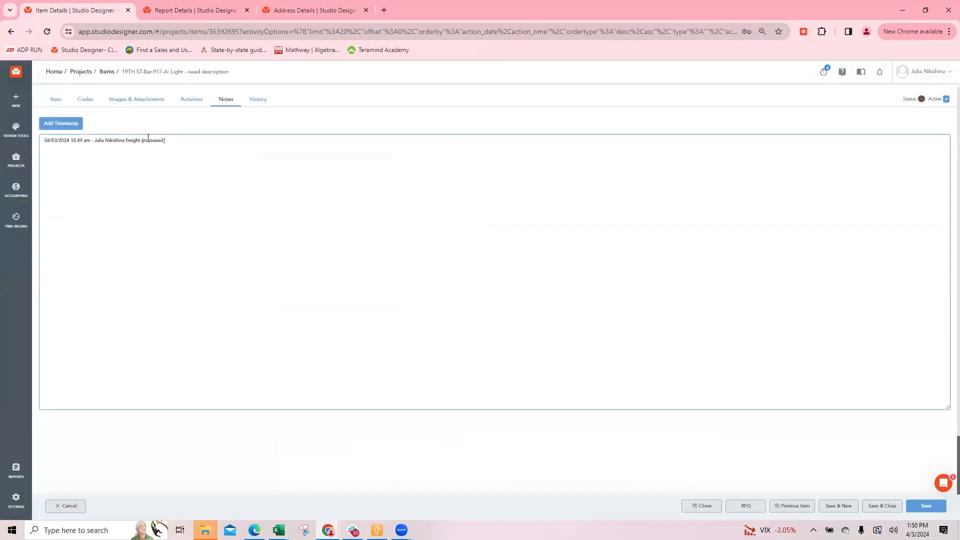
key("BackSpace")
left_click(882, 506)
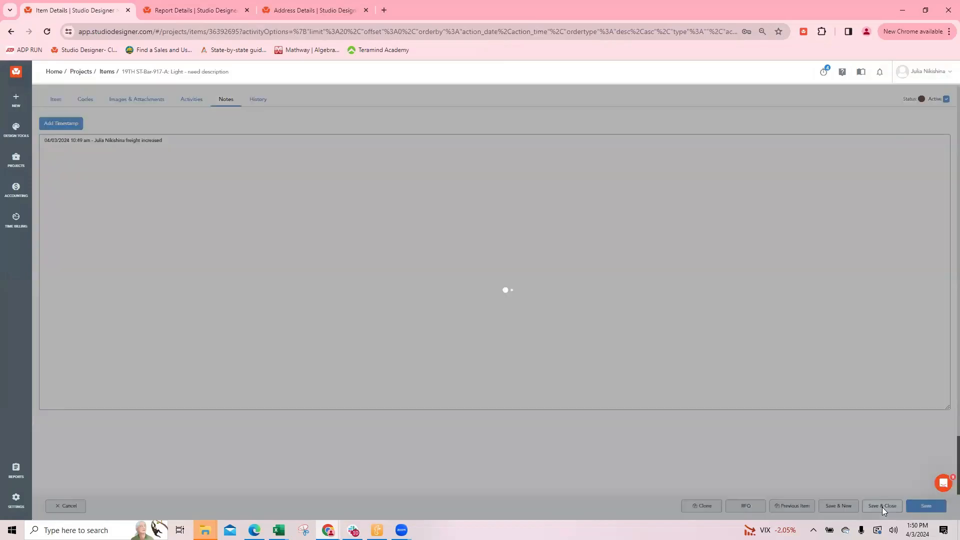
Preview the proposal for sending with Show Notes enabled, and check both pages and the available themes for the item notes
left_click(790, 508)
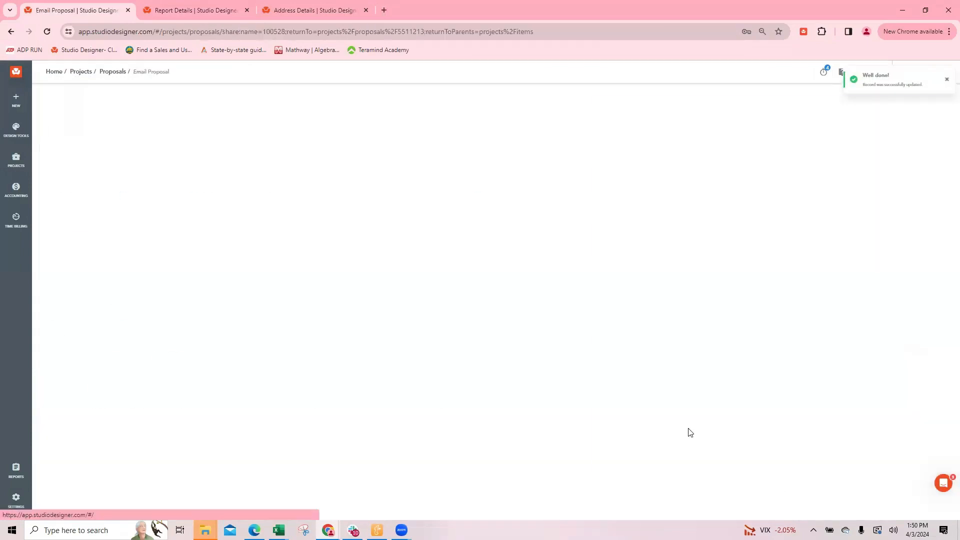
left_click(71, 213)
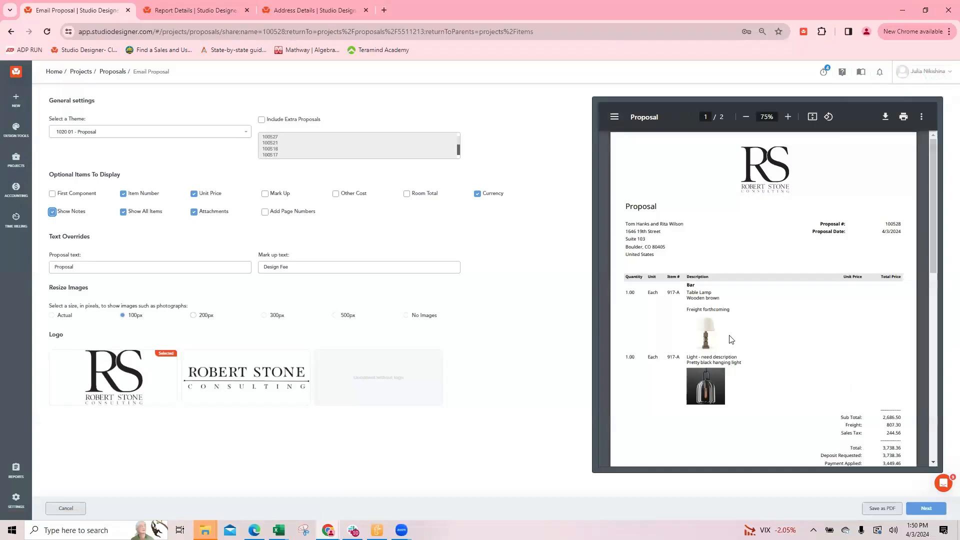
scroll(785, 322, "down", 3)
scroll(790, 318, "down", 3)
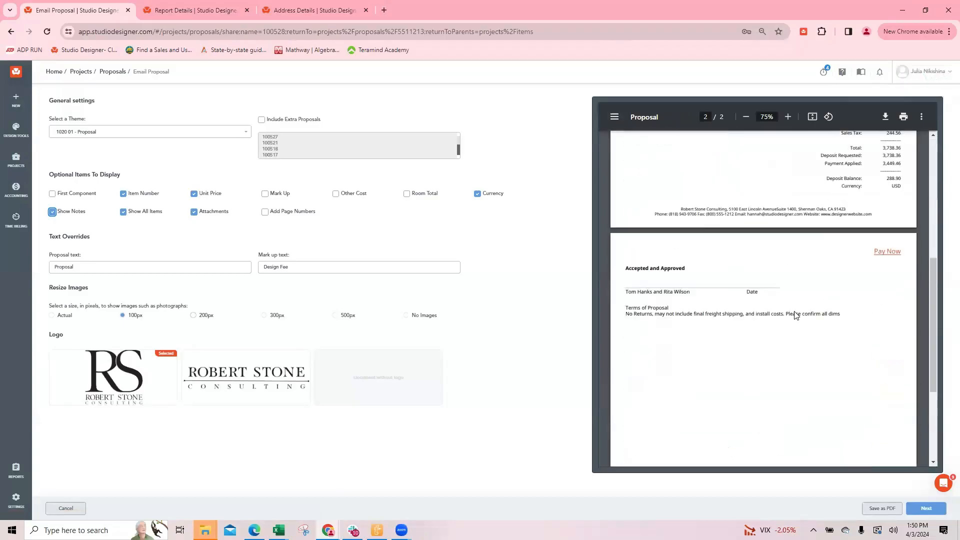
scroll(809, 350, "up", 6)
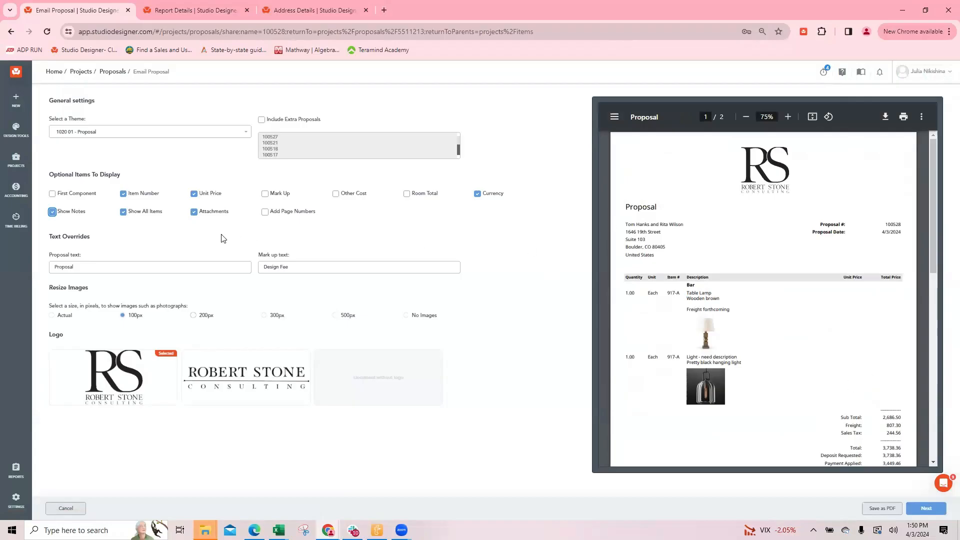
left_click(106, 133)
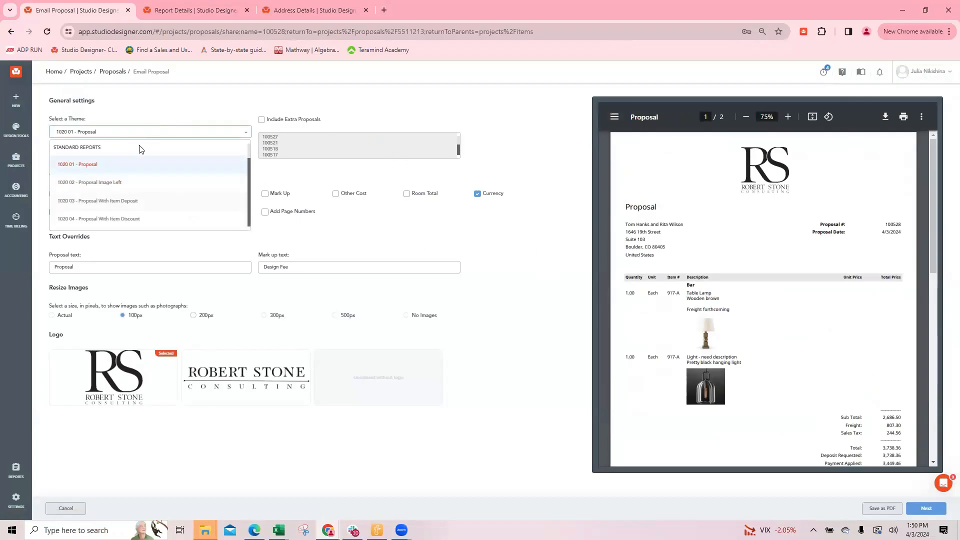
left_click(522, 228)
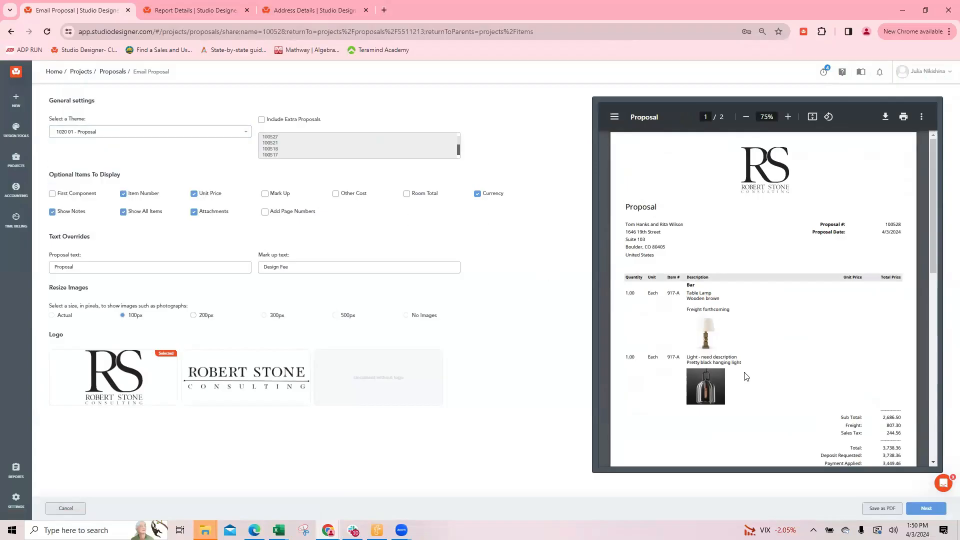
Return to the worksheet report, open it for editing, and add the Image field to its body data
left_click(194, 10)
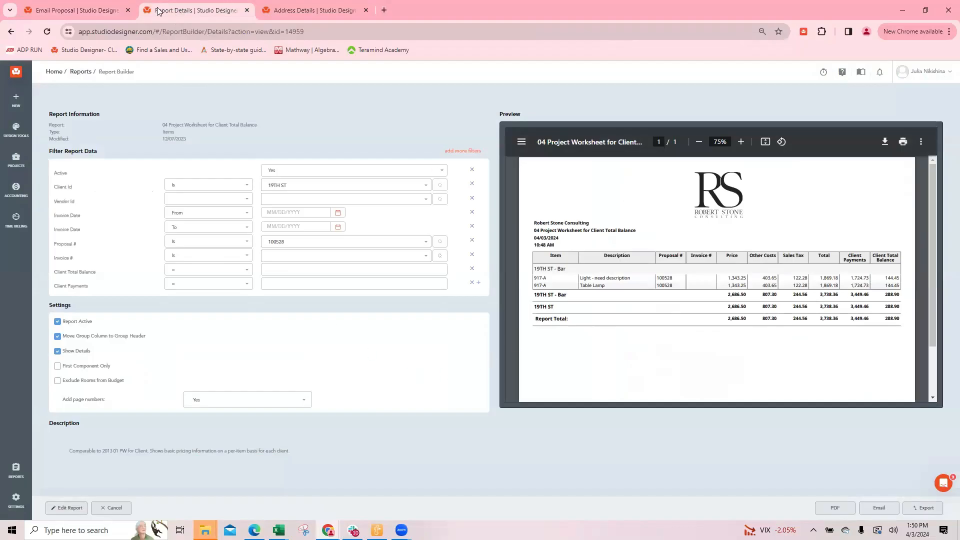
left_click(78, 10)
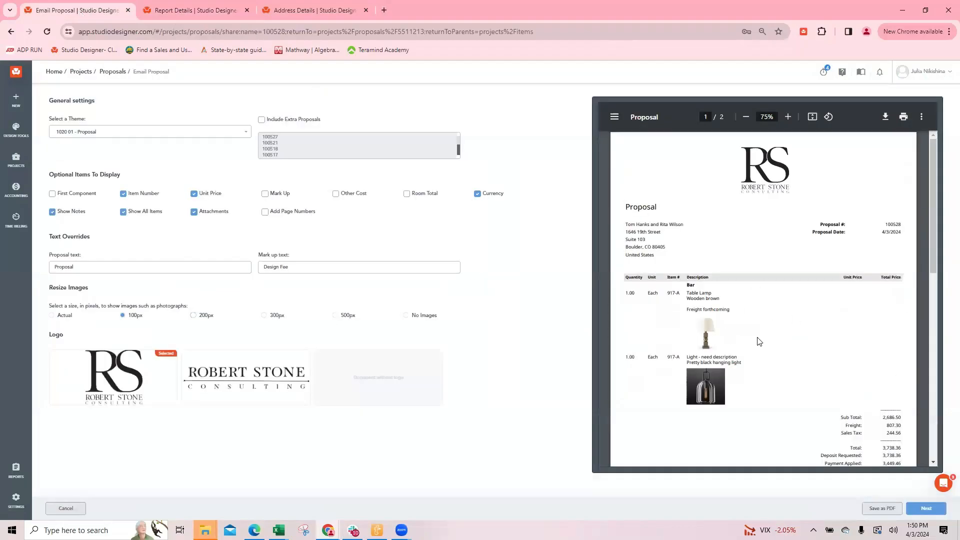
left_click(195, 11)
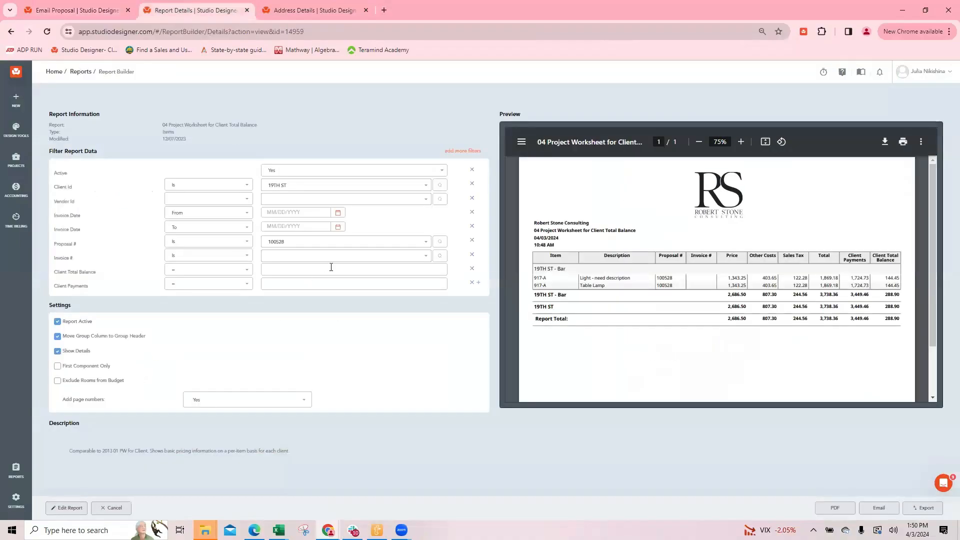
left_click(63, 507)
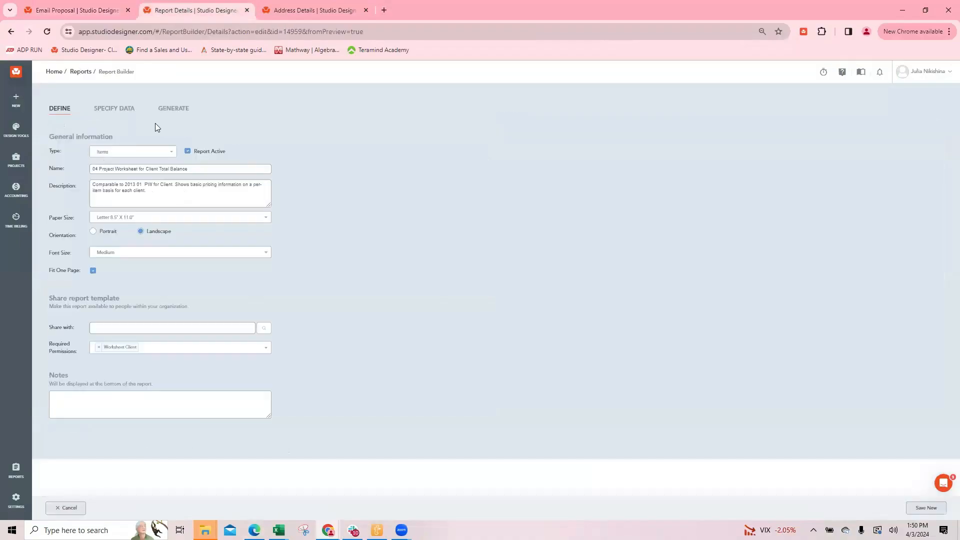
left_click(114, 109)
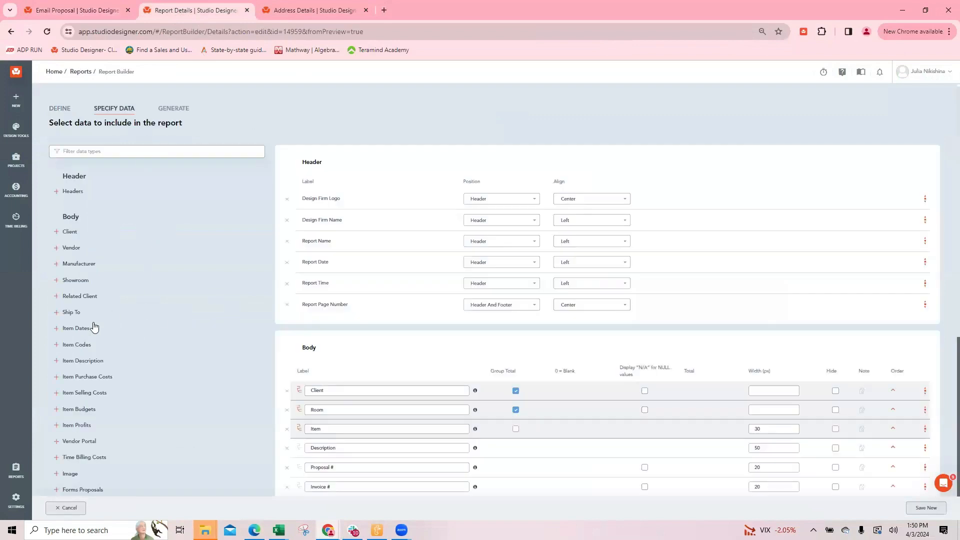
scroll(100, 327, "down", 1)
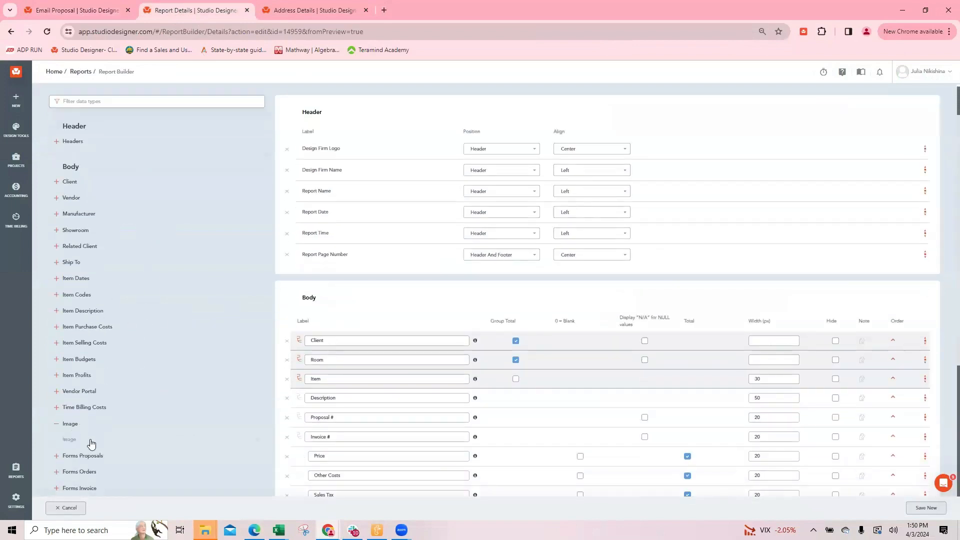
Filter the report's data types by "notes" and add Client Notes to the body
scroll(118, 86, "up", 1)
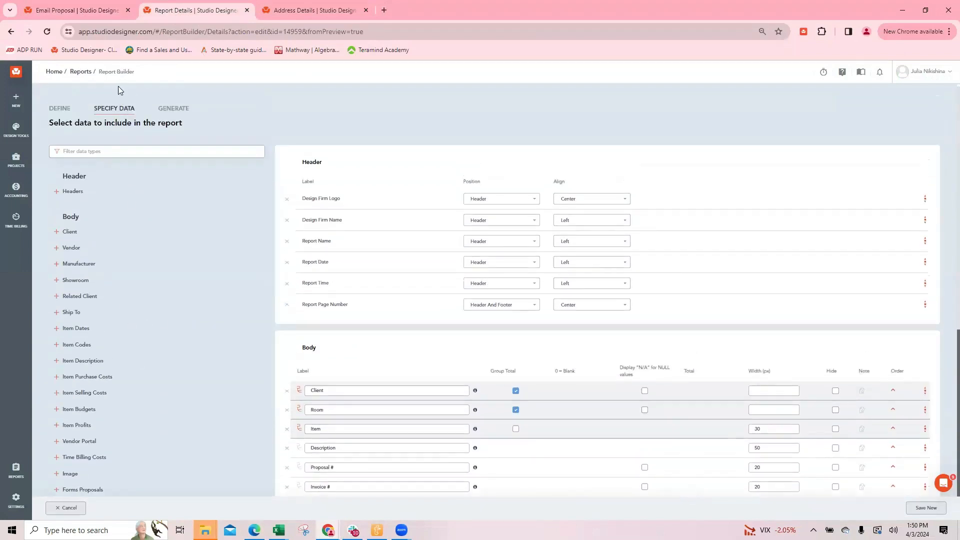
left_click(95, 152)
type("notes")
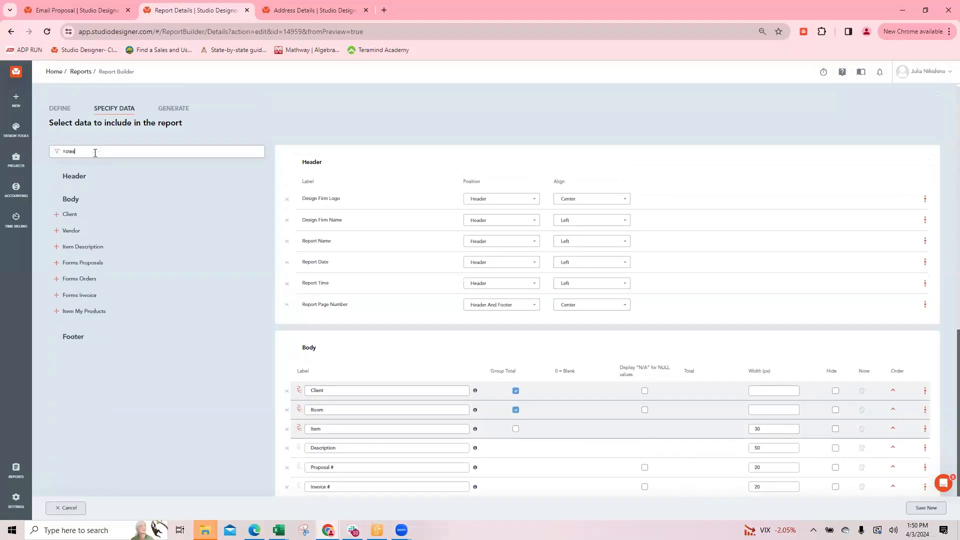
left_click(66, 214)
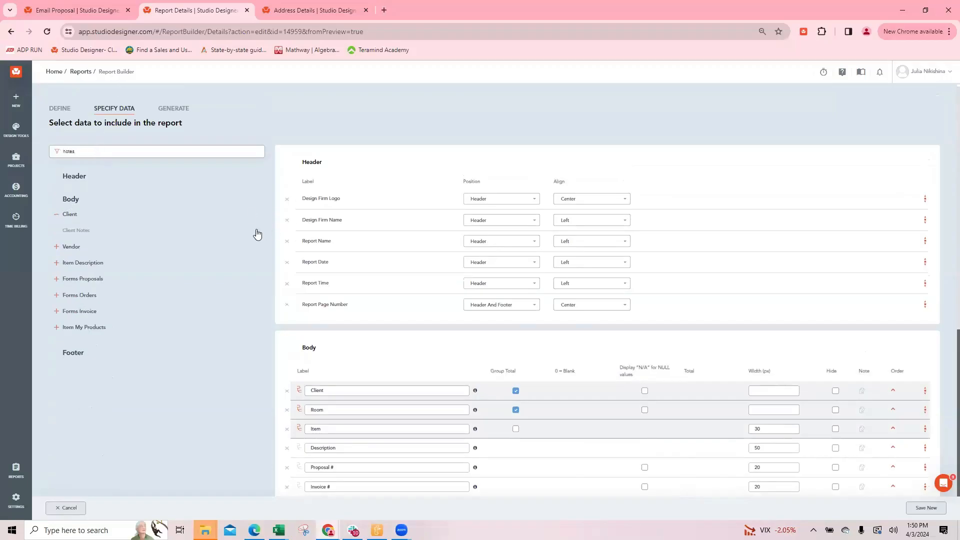
scroll(503, 335, "down", 5)
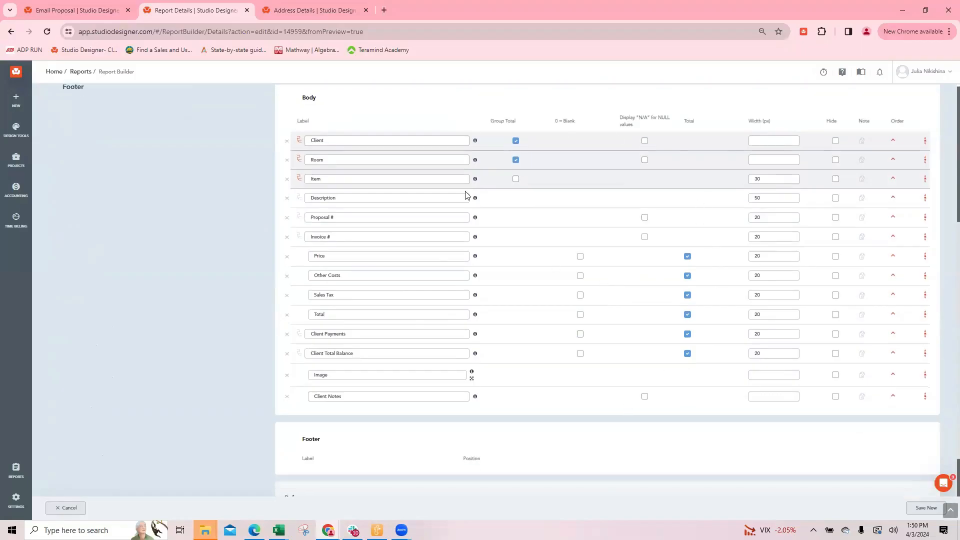
Save the edited worksheet as a new report named "04 Project Worksheet for Client Total Balance jn", then find it by "jn" and open it
left_click(926, 507)
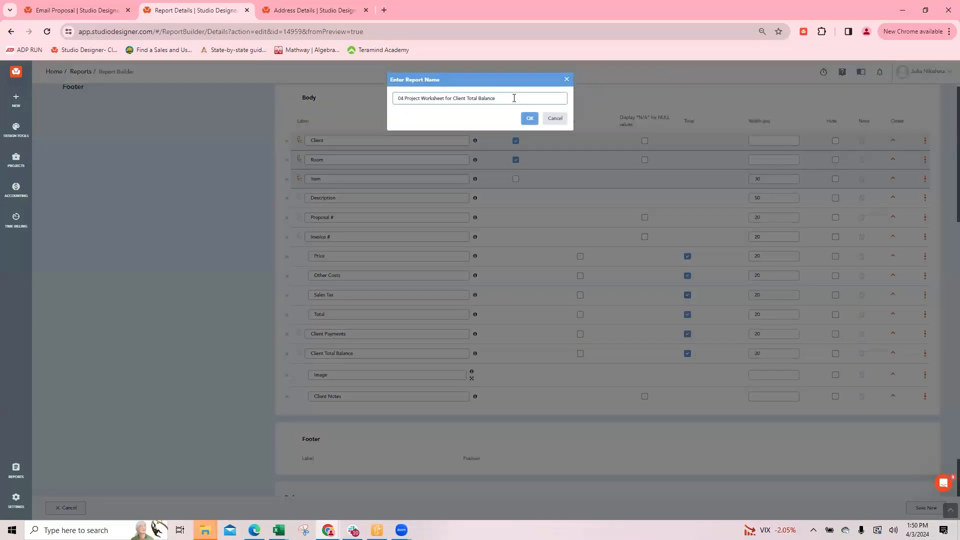
left_click(529, 119)
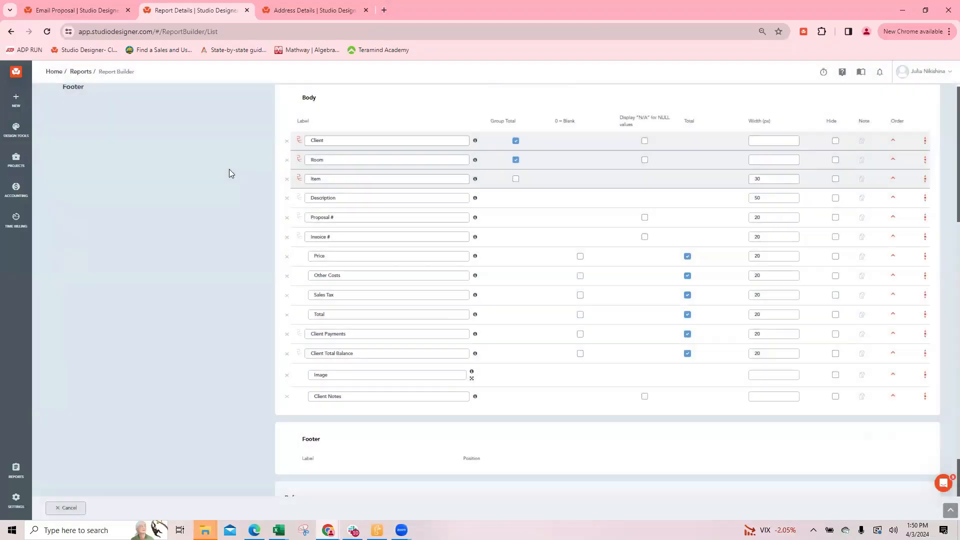
double_click(190, 125)
type("jn")
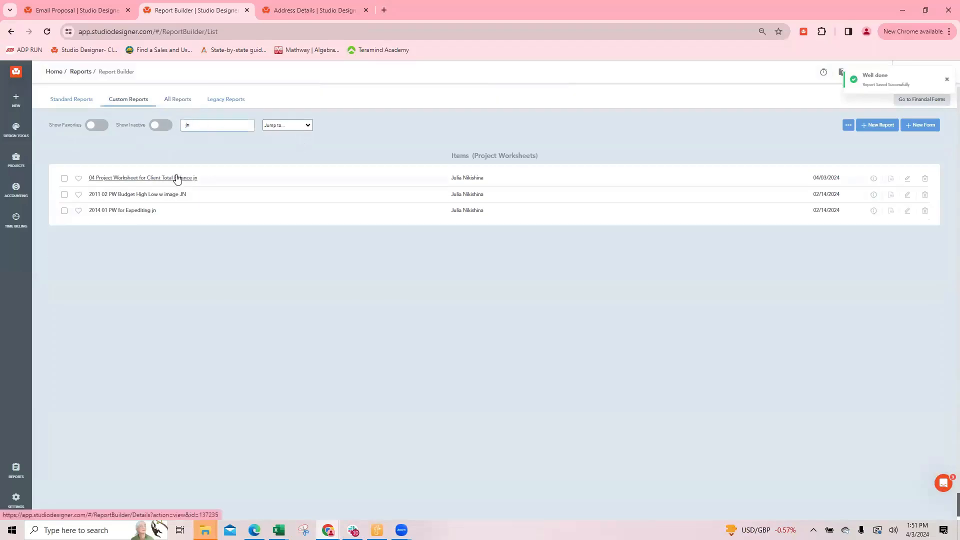
left_click(175, 178)
Filter the new worksheet by client 19TH ST and the lighting items' proposal number
left_click(281, 185)
type("19")
left_click(274, 200)
left_click(285, 242)
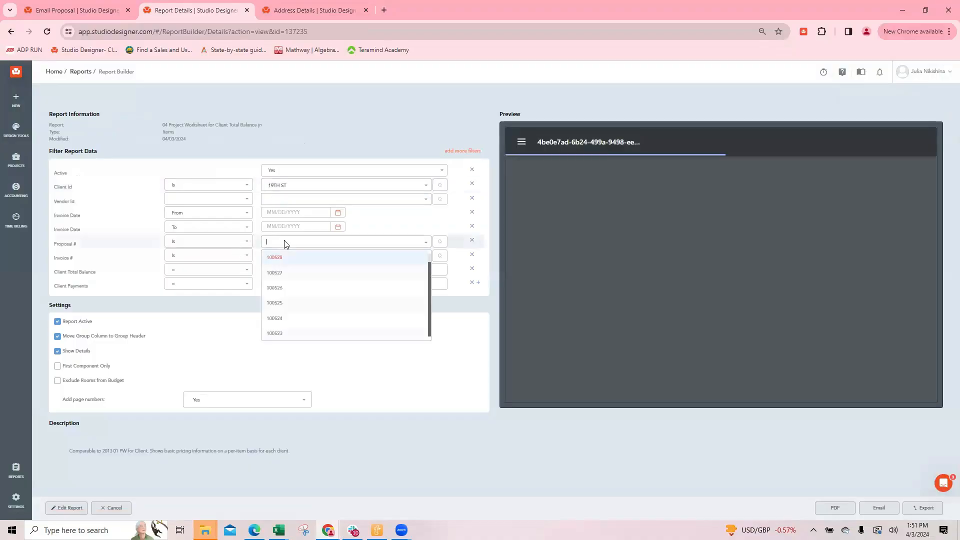
left_click(280, 255)
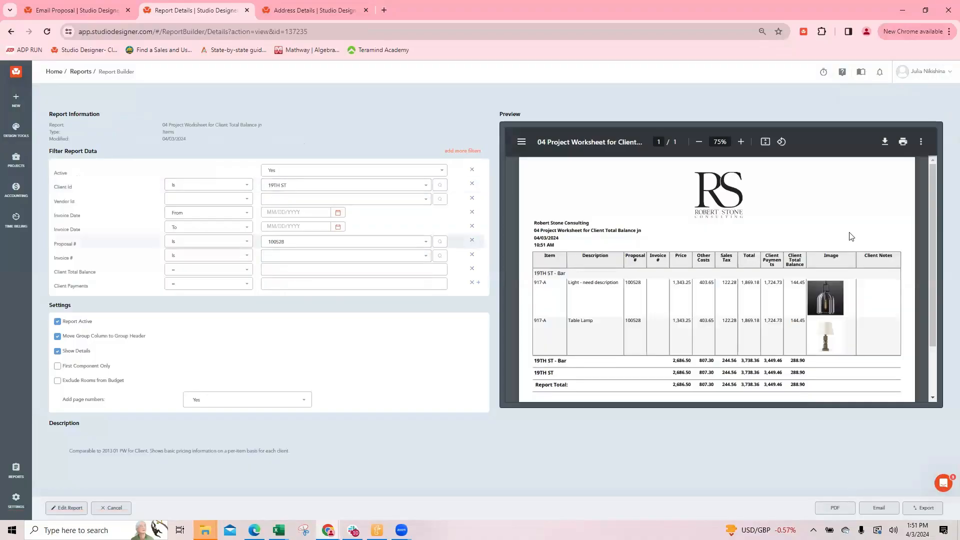
Close the proposal preview and check the saved notes on the hanging light and the Table Lamp
left_click(82, 10)
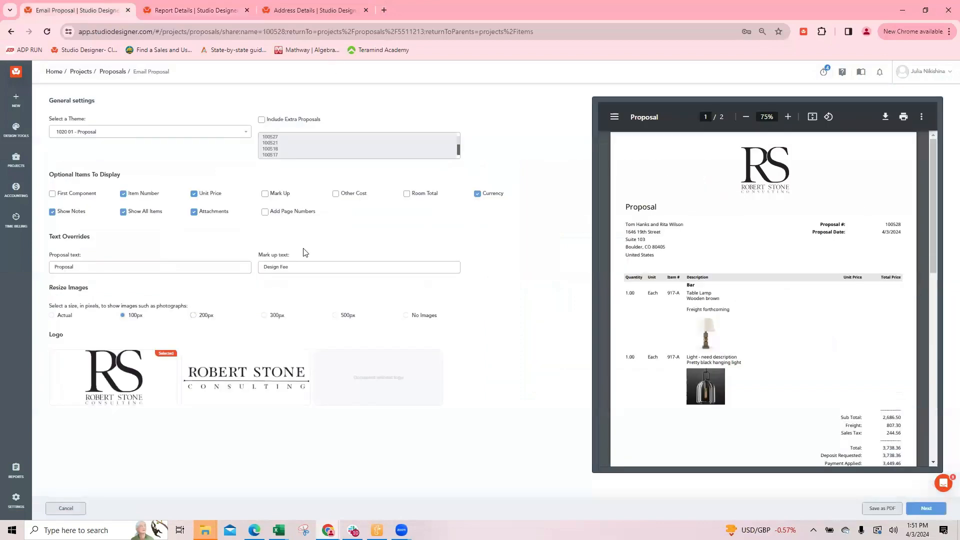
left_click(66, 508)
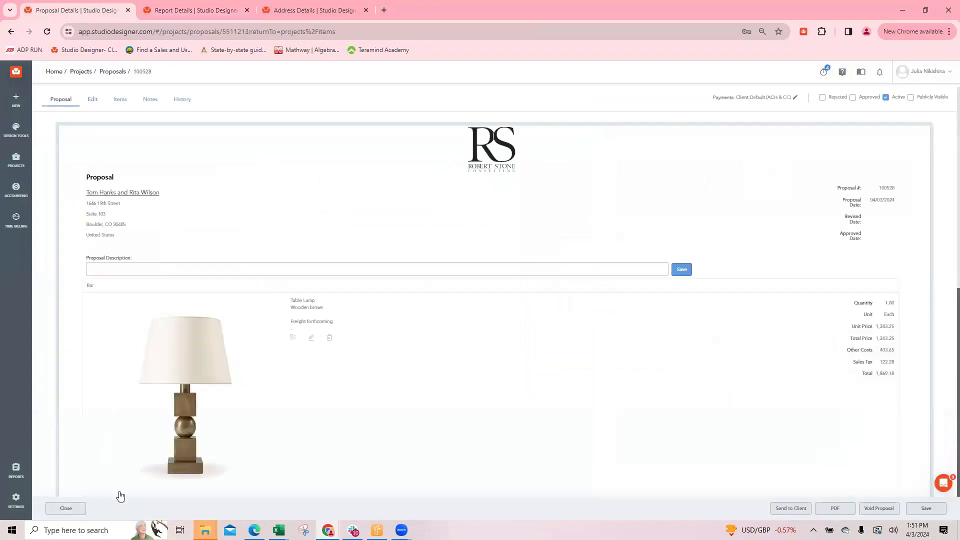
left_click(65, 508)
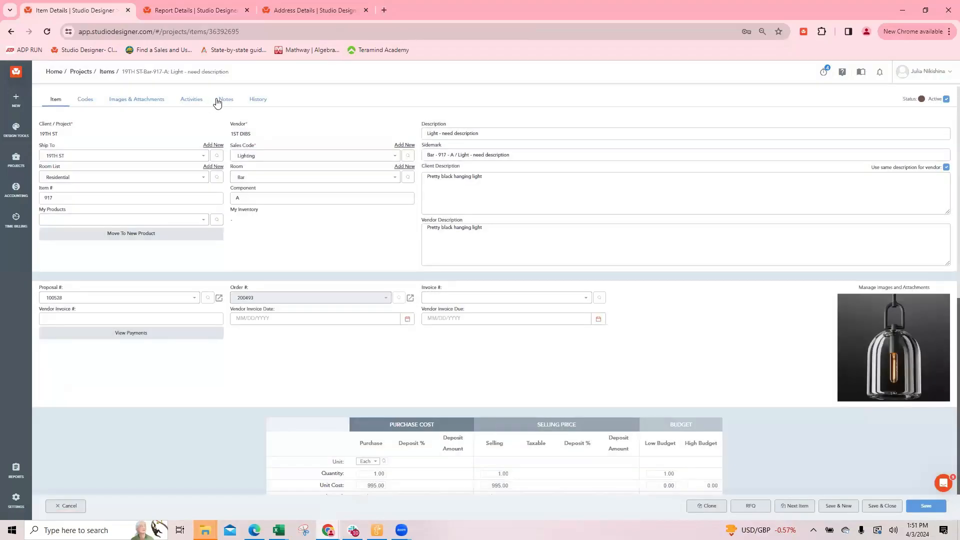
left_click(226, 99)
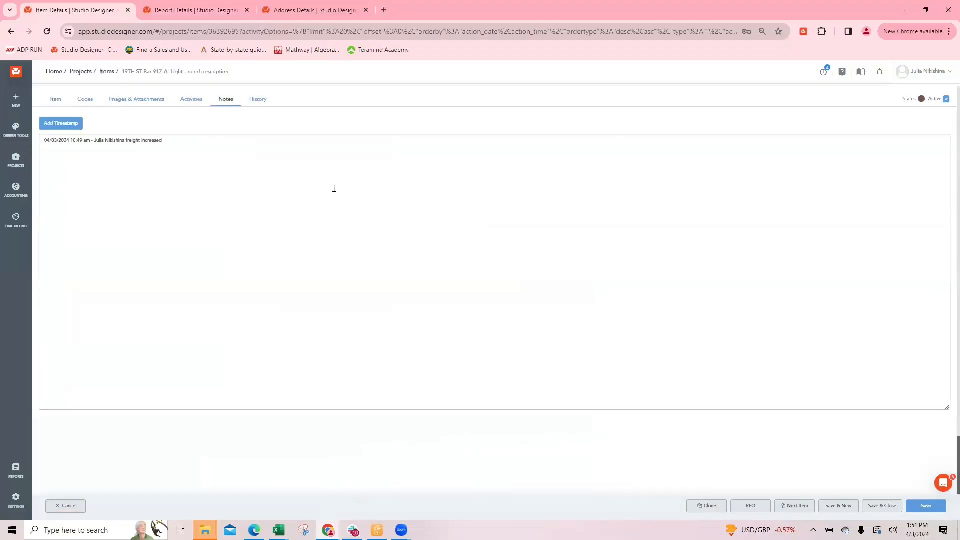
left_click(882, 506)
left_click(151, 384)
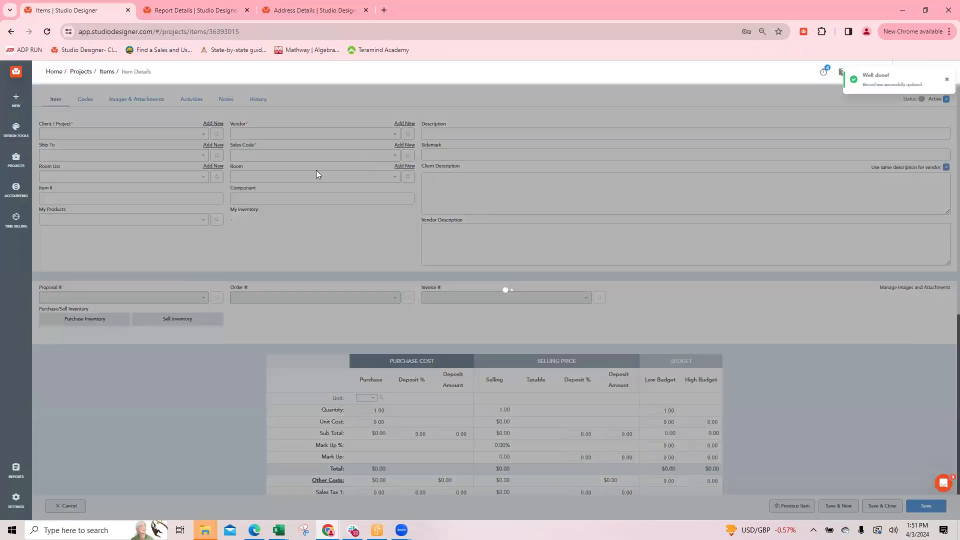
left_click(228, 100)
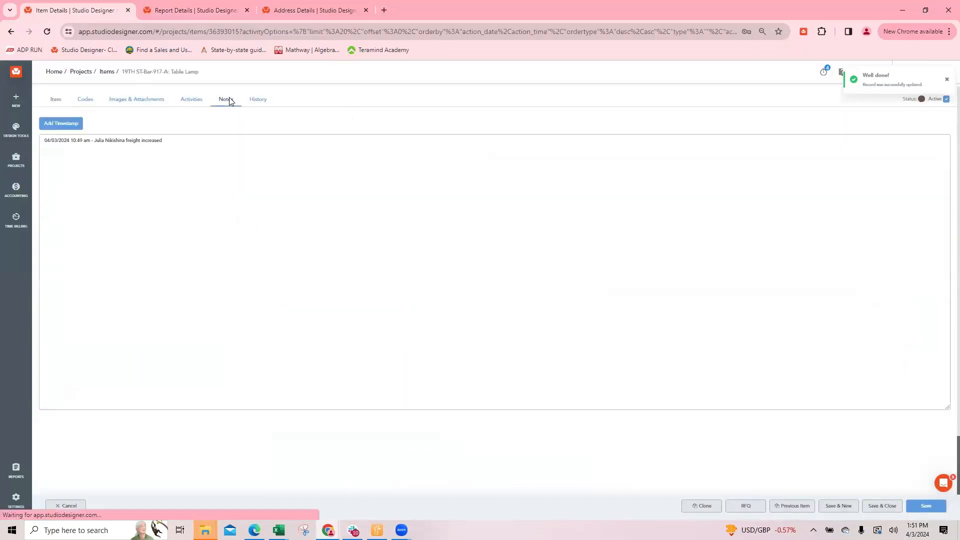
Reopen the client balance worksheet for editing, filter its data types by "notes", and add the Item Description group's Notes field to the body
left_click(204, 11)
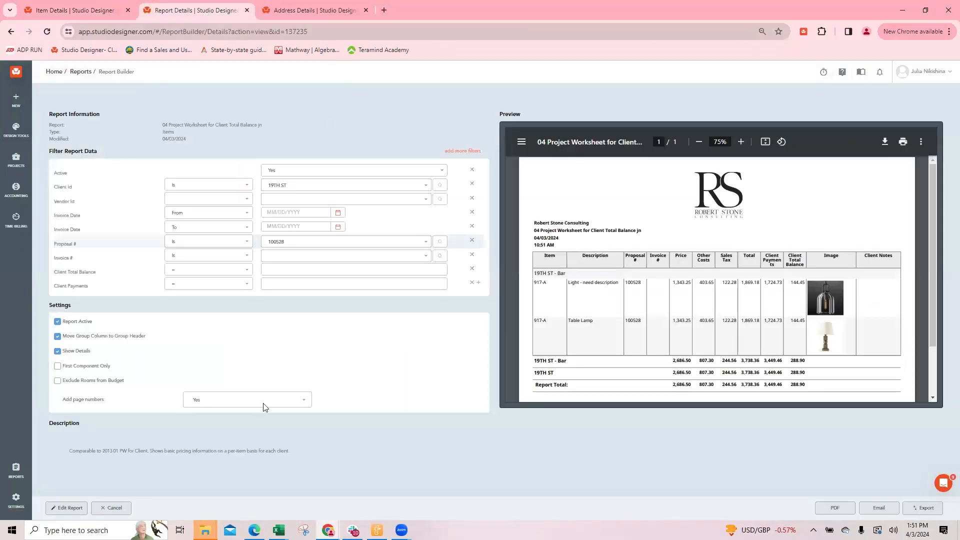
left_click(62, 508)
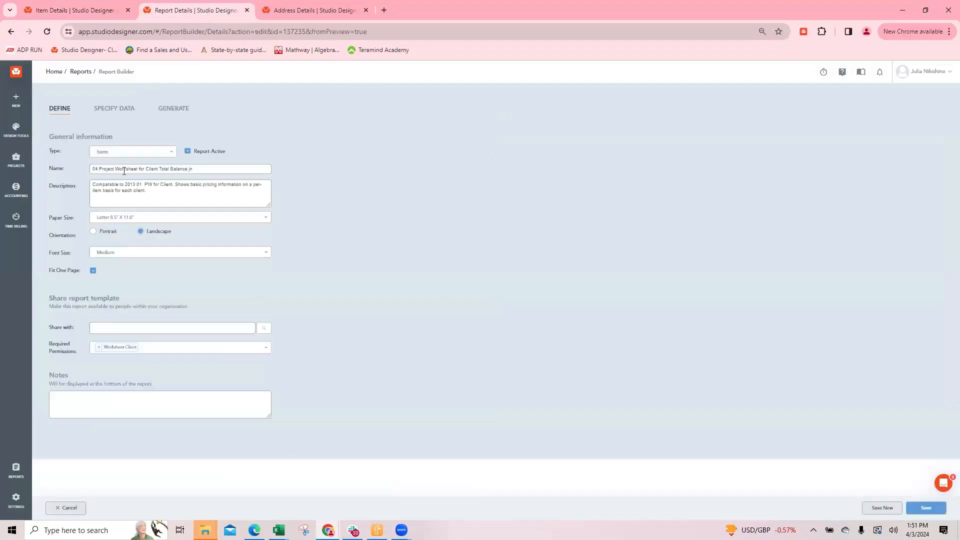
left_click(122, 110)
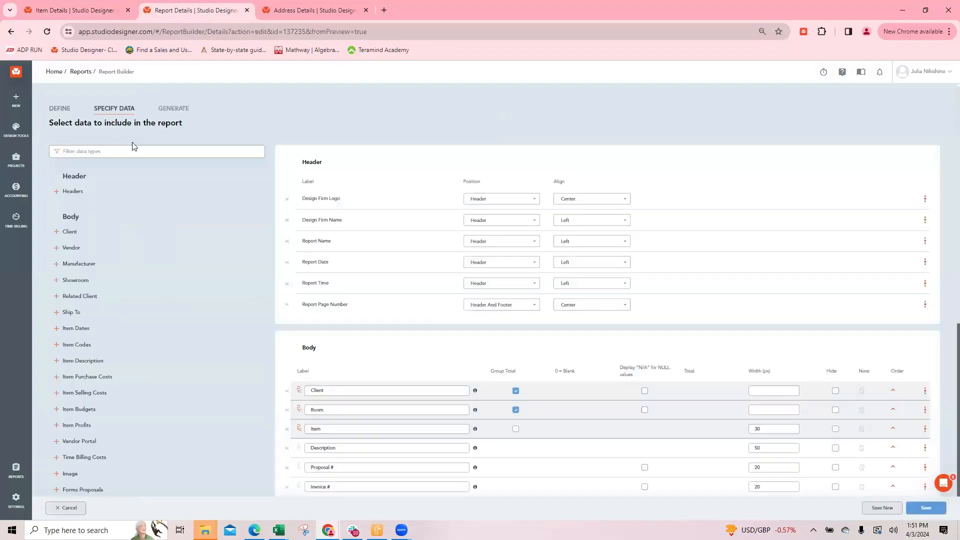
left_click(106, 152)
type("notes")
left_click(71, 214)
left_click(71, 230)
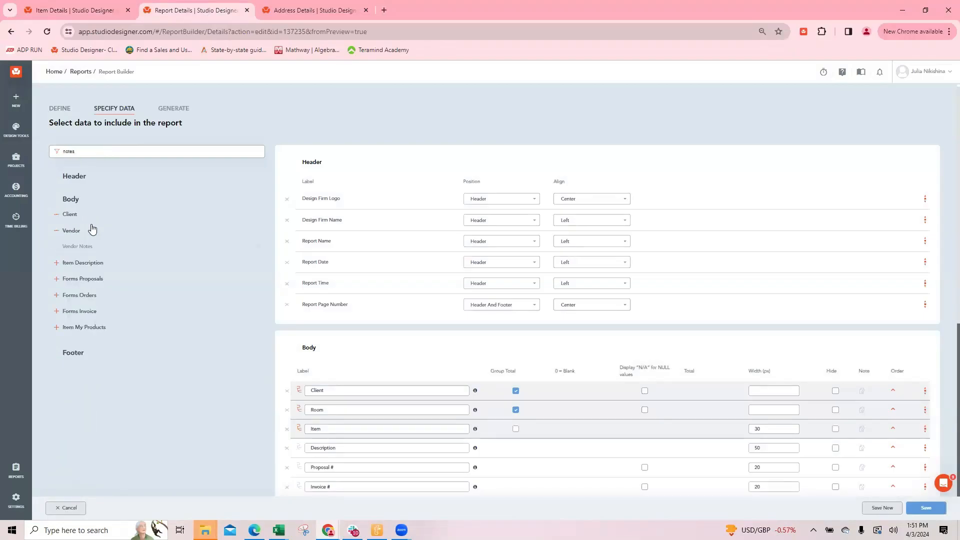
left_click(94, 263)
left_click(70, 279)
Remove Client Notes from the worksheet's body and save the report
scroll(475, 368, "down", 6)
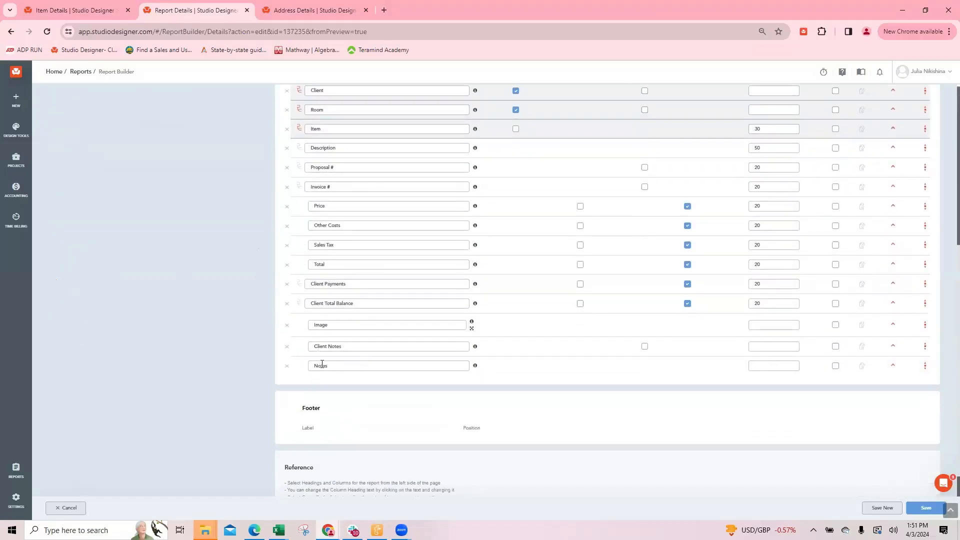
left_click(287, 350)
scroll(508, 205, "up", 2)
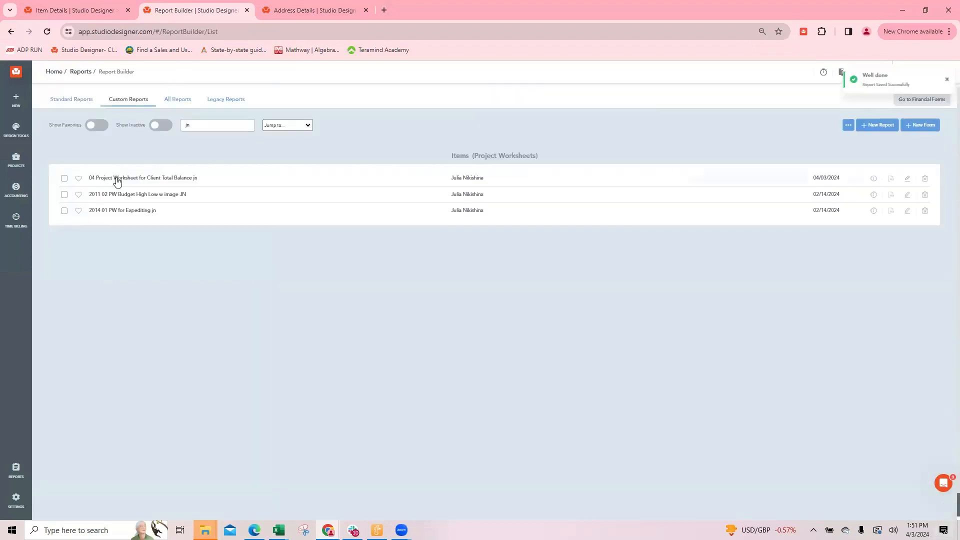
left_click(69, 10)
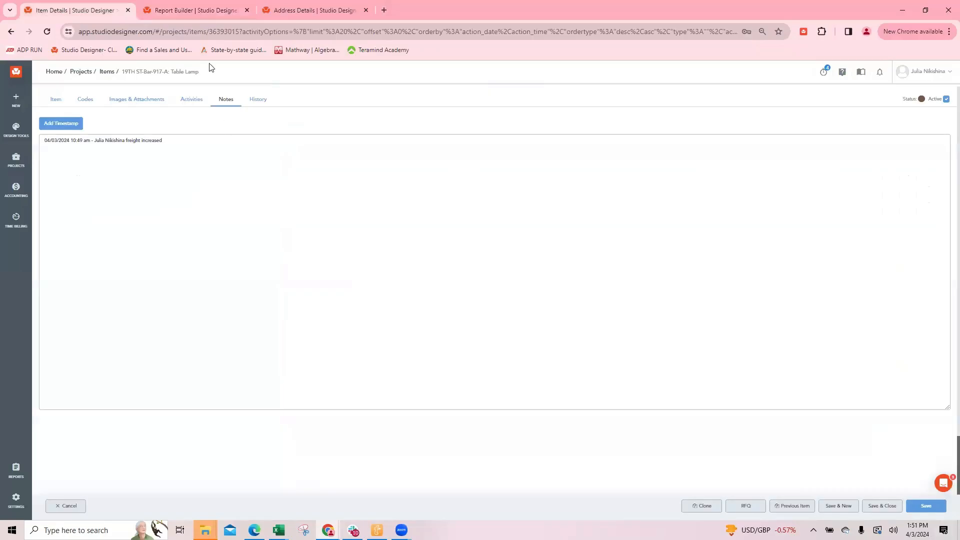
left_click(171, 10)
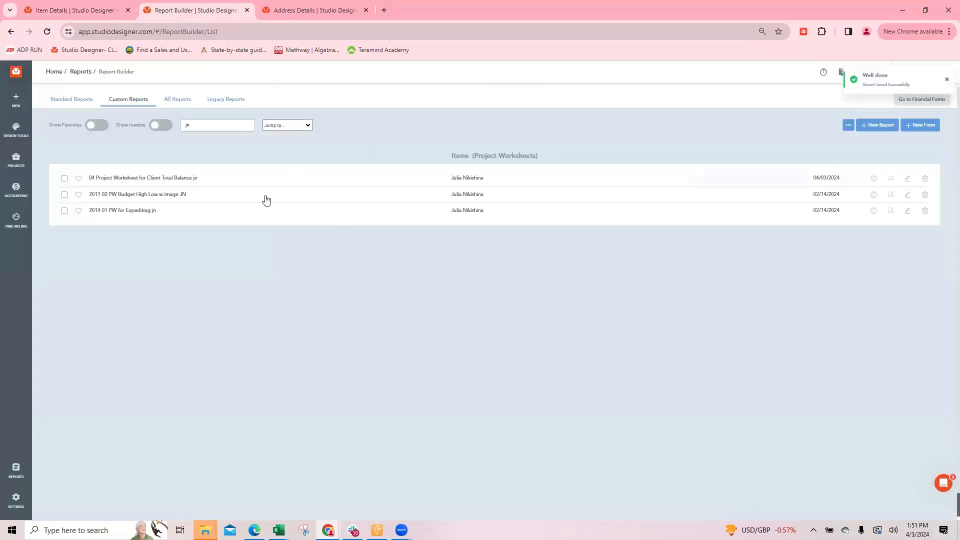
Open the saved worksheet, filter it by client 19TH ST and the lighting items' proposal number, and output it as a PDF
left_click(170, 179)
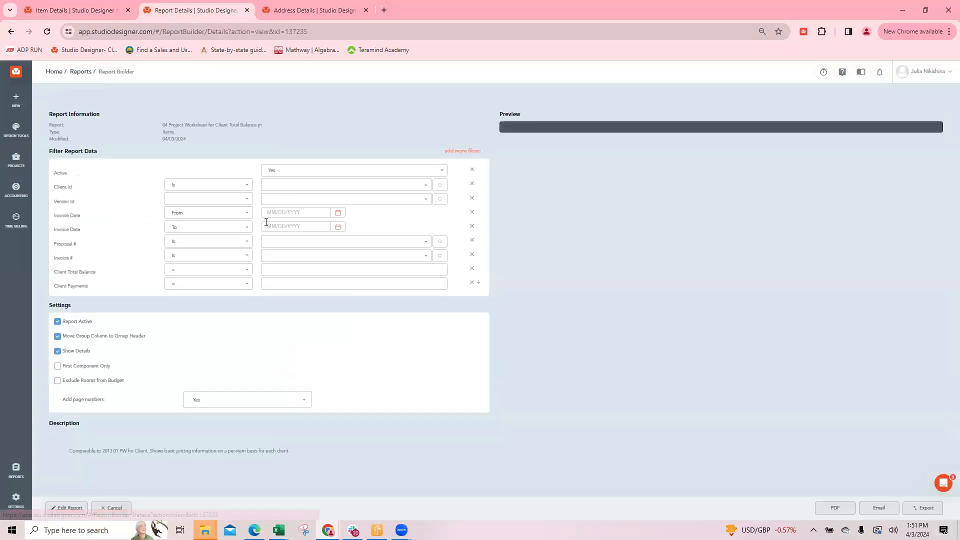
left_click(271, 185)
type("19th")
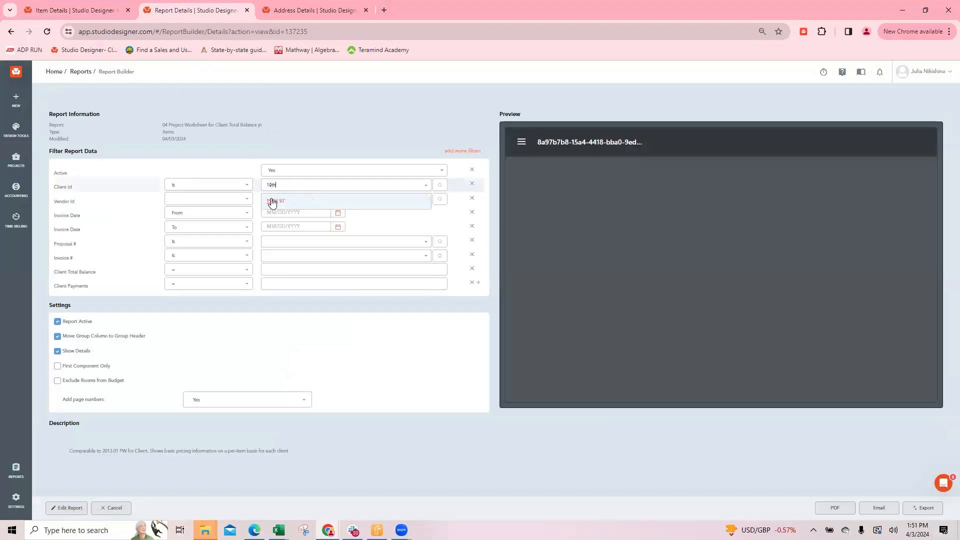
left_click(276, 202)
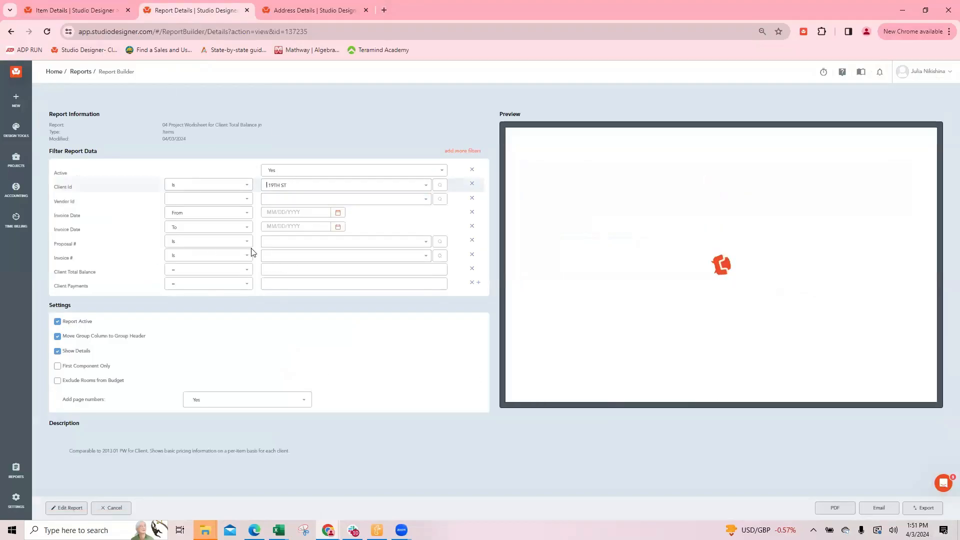
left_click(290, 242)
left_click(274, 260)
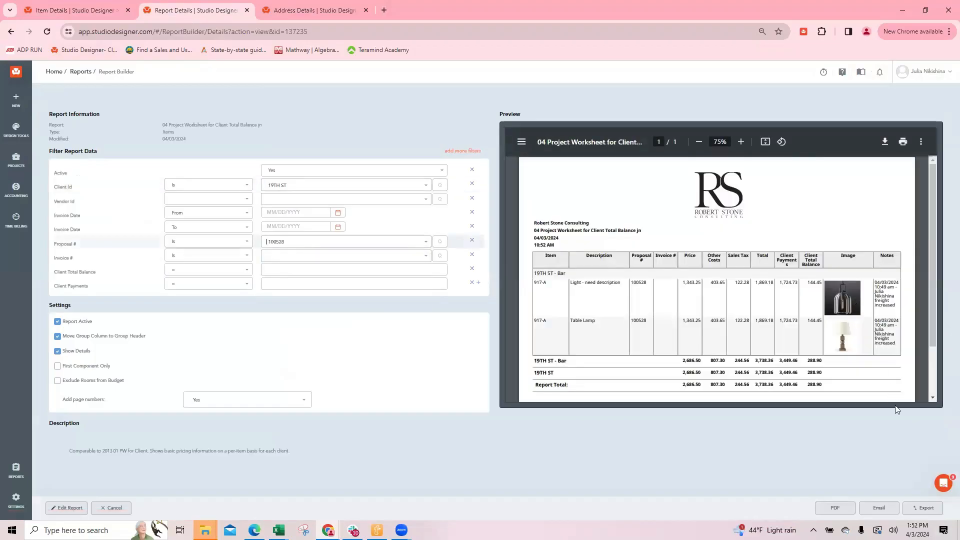
left_click(835, 507)
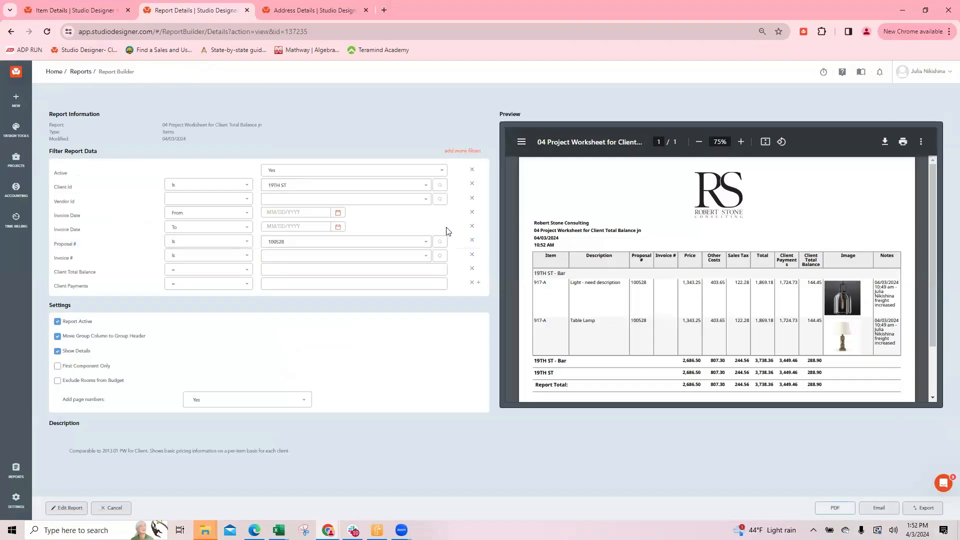
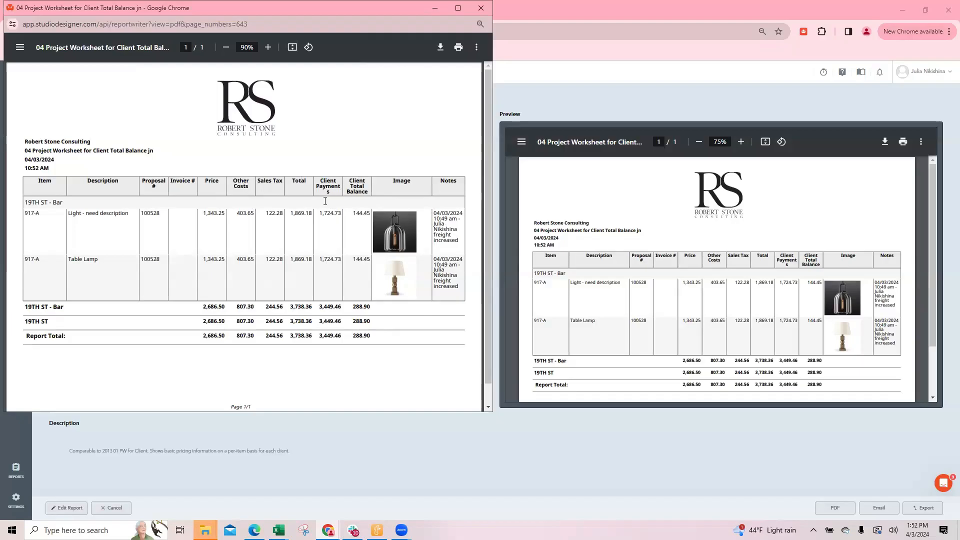
Close the worksheet PDF and its report settings, and leave the Table Lamp's notes for the filtered item list
left_click_drag(351, 212, 377, 207)
left_click(480, 9)
left_click(110, 508)
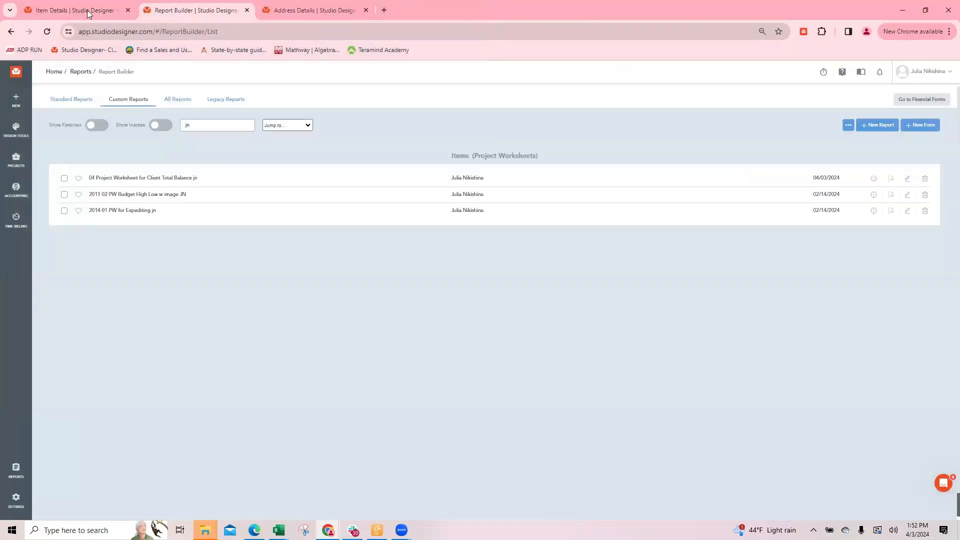
left_click(75, 10)
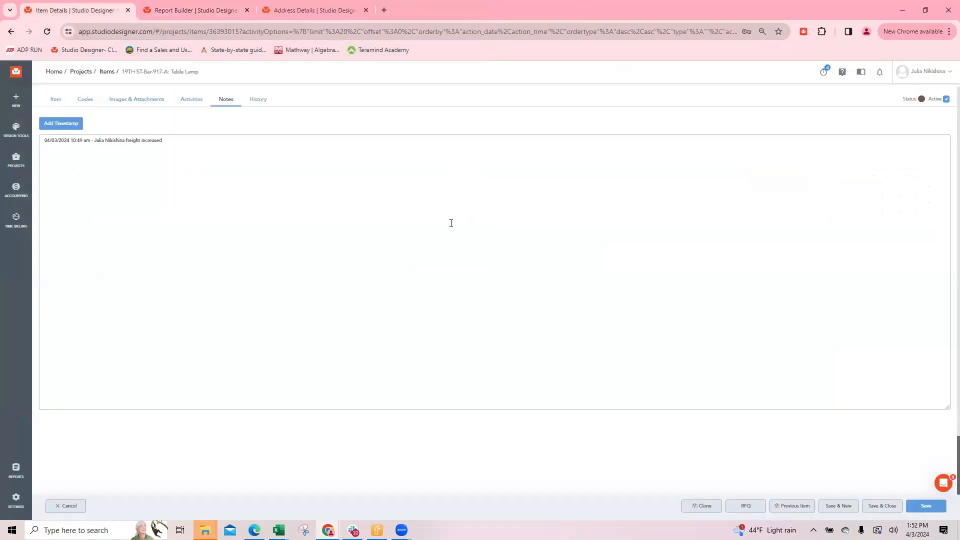
left_click(67, 506)
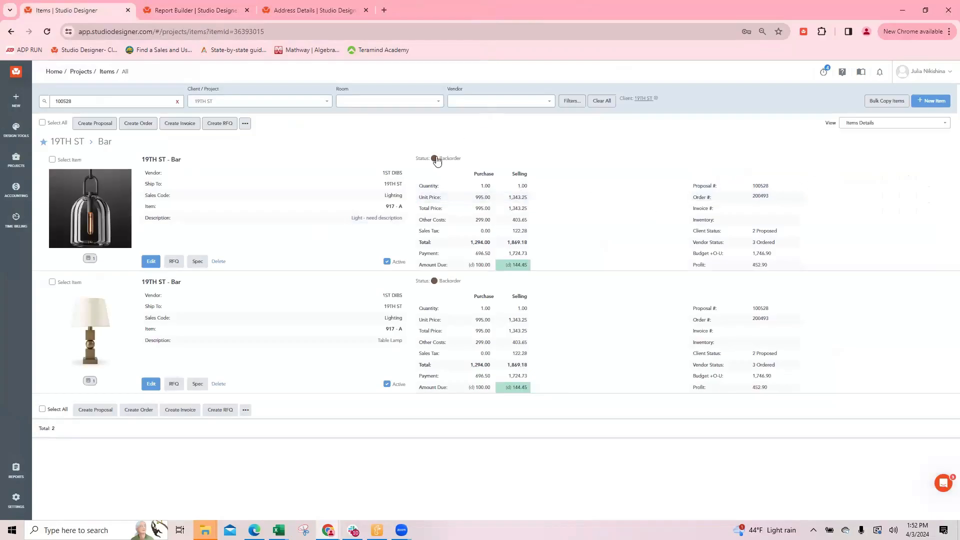
Attach the estimate, time billing summary, Custom_DFA, living room floor plan and first order acknowledgement PDFs from the 19TH ST media folder to the hanging light
left_click(150, 262)
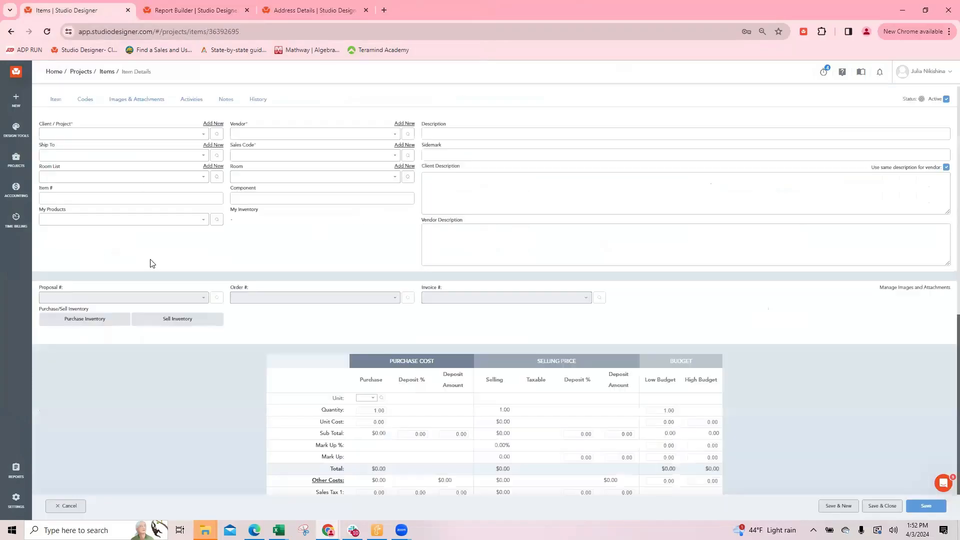
left_click(149, 102)
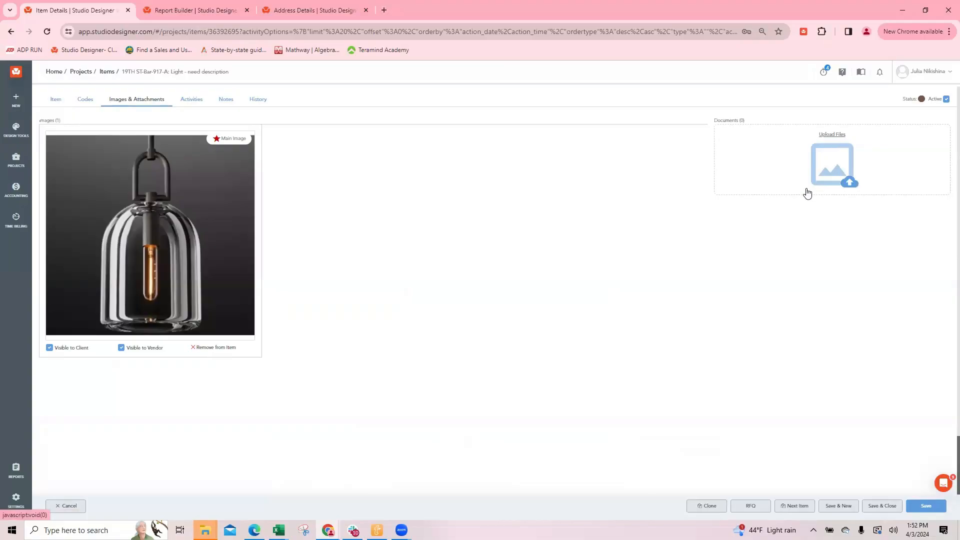
left_click(834, 136)
scroll(152, 382, "down", 2)
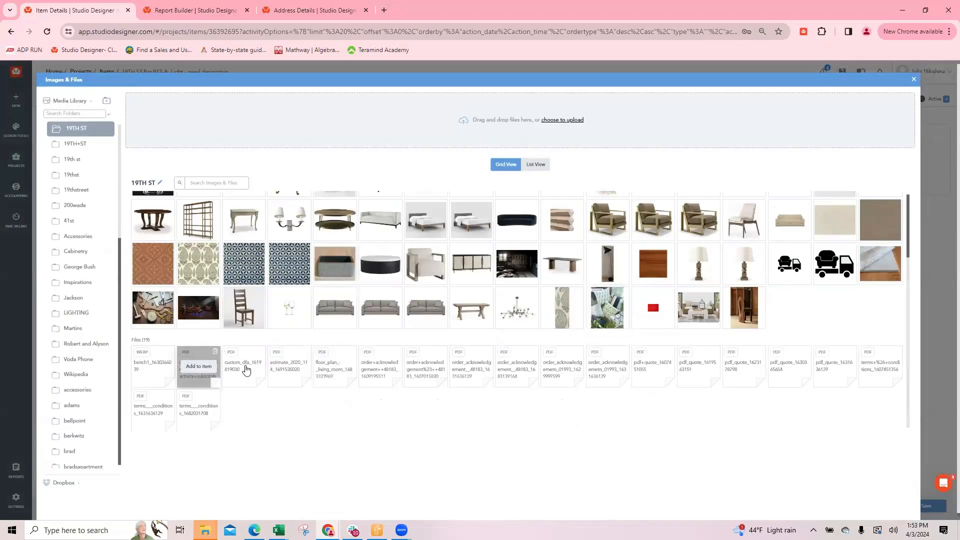
mouse_move(244, 365)
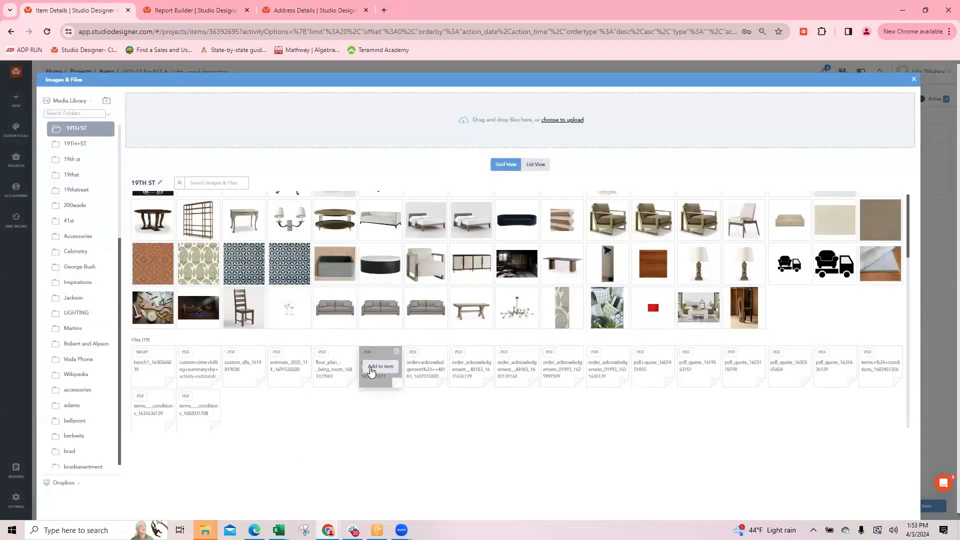
left_click(914, 79)
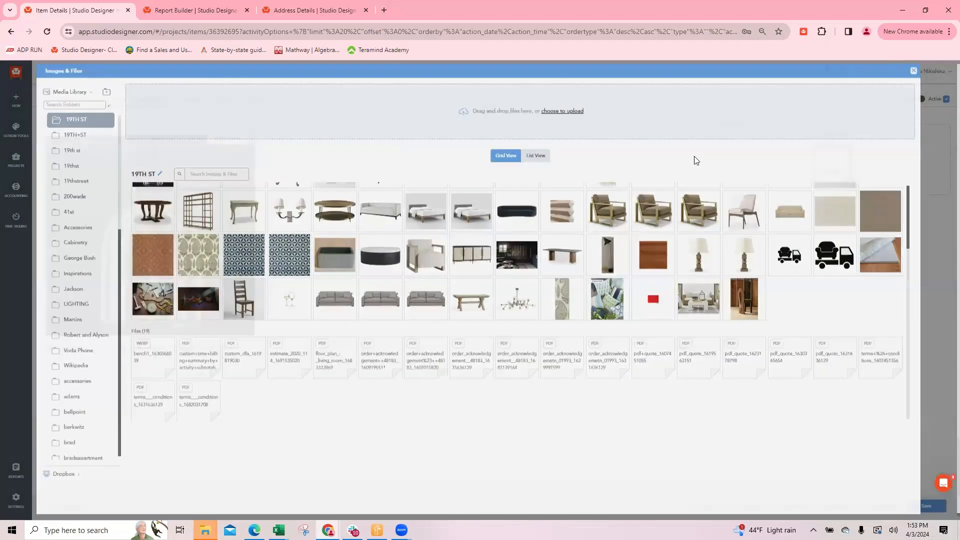
Set the hanging light's document descriptions to "email" for the estimate and "ack." for the time billing summary
left_click_drag(829, 144, 778, 144)
type("e")
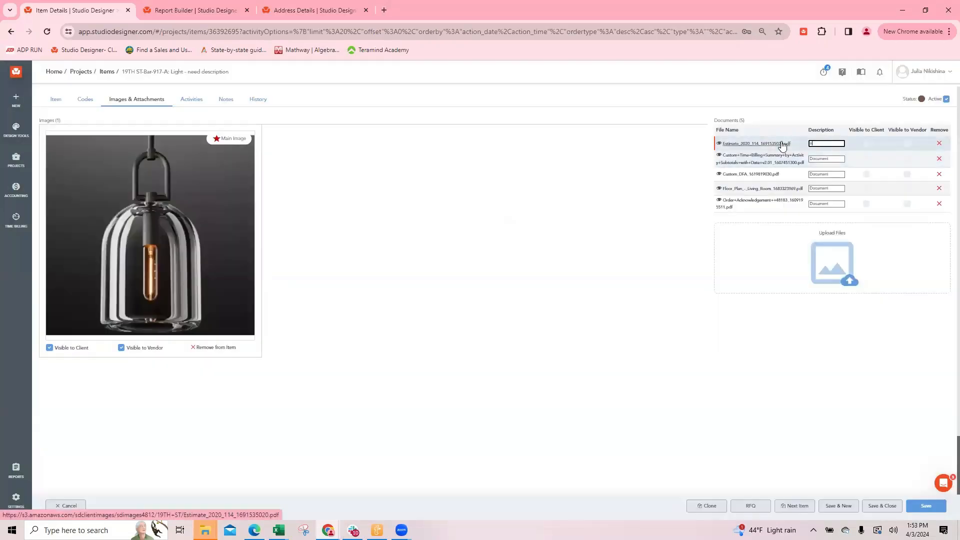
type("mail")
left_click_drag(832, 160, 761, 158)
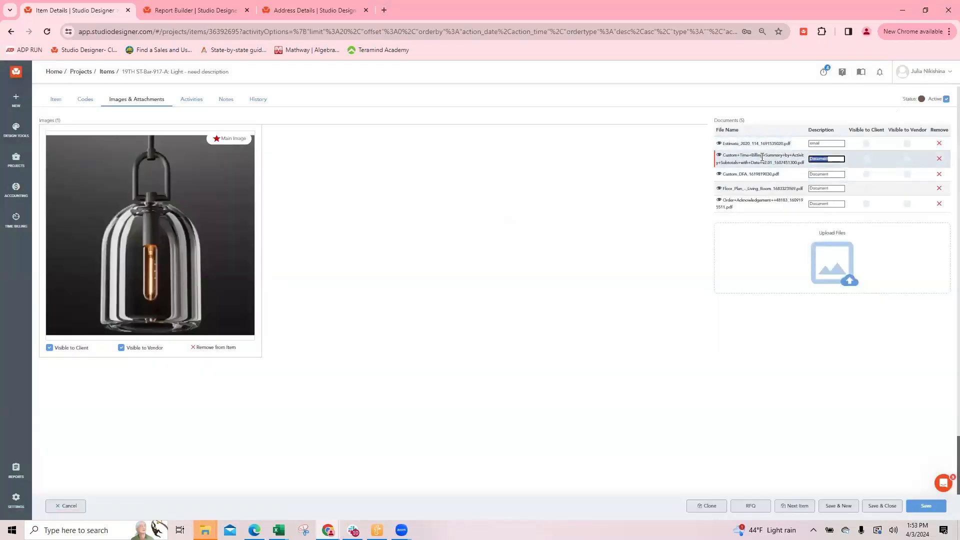
type("ack")
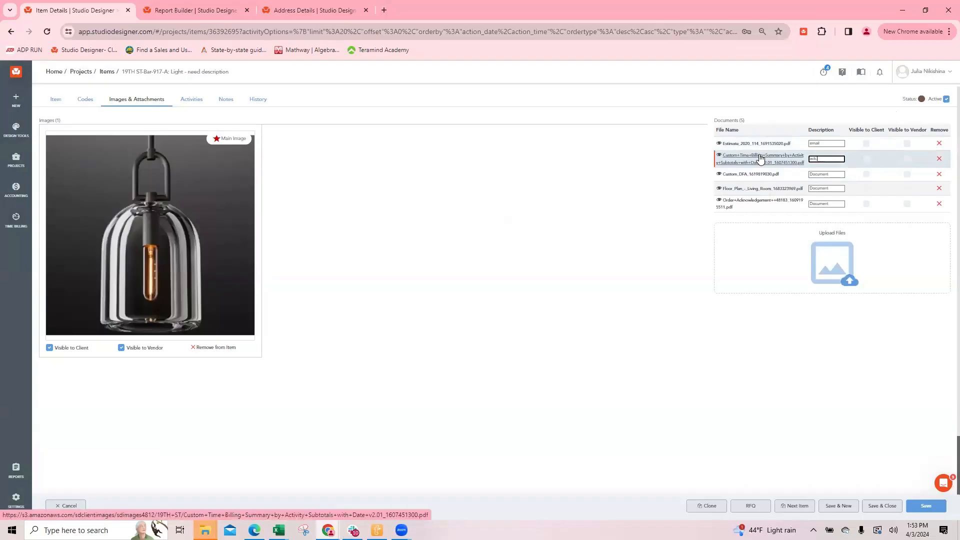
Describe the Custom_DFA file as "receipt", the floor plan as "CC from" and the order acknowledgement as "Shipping conf."
left_click_drag(832, 175, 760, 174)
type("receipt")
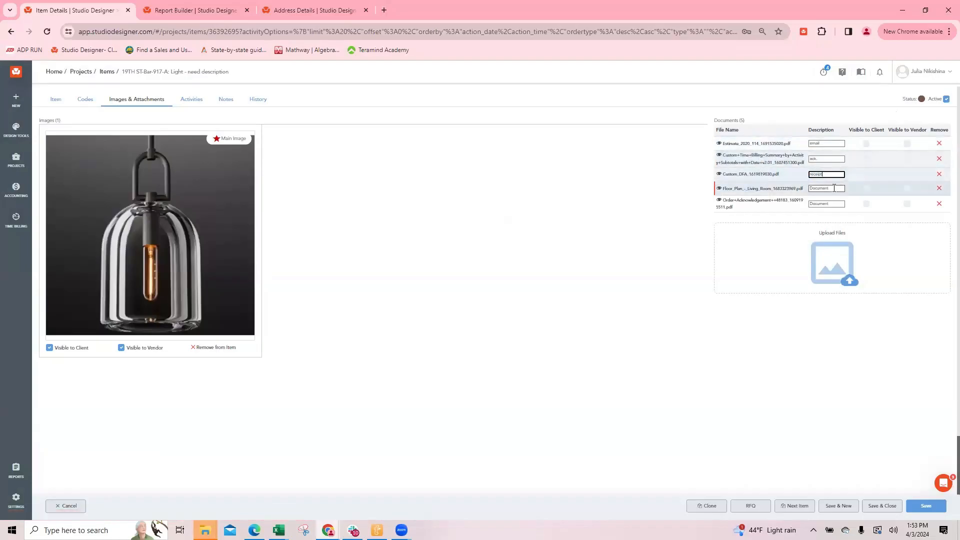
left_click_drag(841, 189, 748, 183)
type("CC from")
left_click_drag(842, 204, 769, 200)
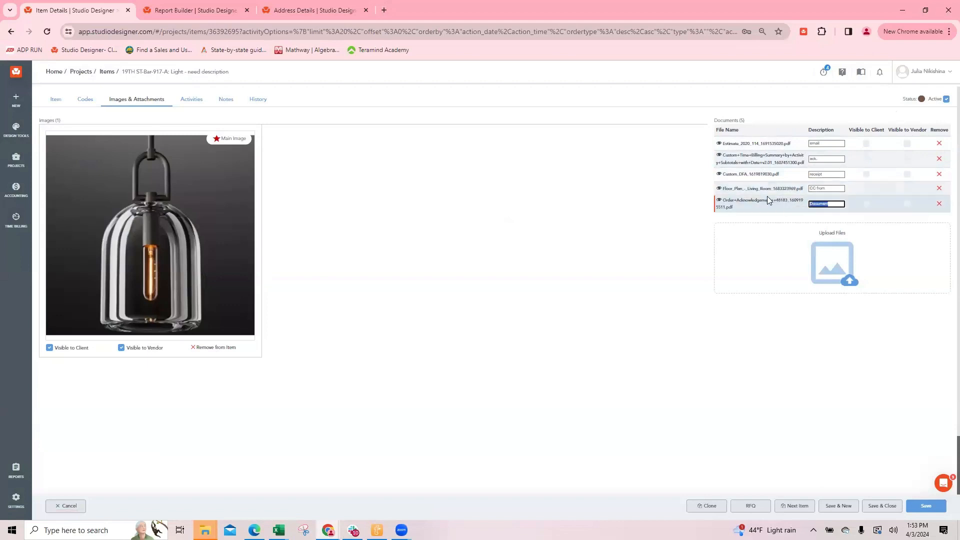
type("Shipping conf.")
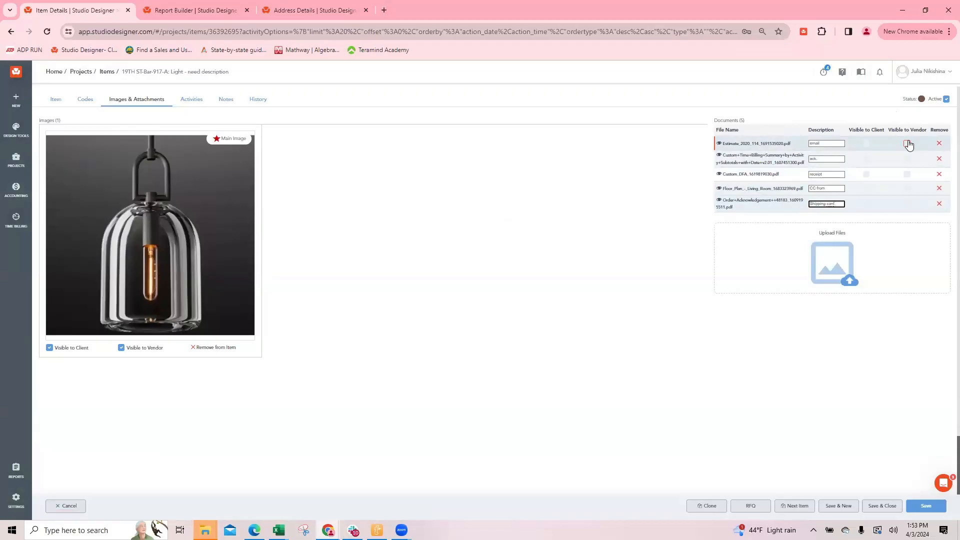
Make all five of the hanging light's documents visible to the vendor, and save and close the item
left_click(907, 144)
left_click(908, 159)
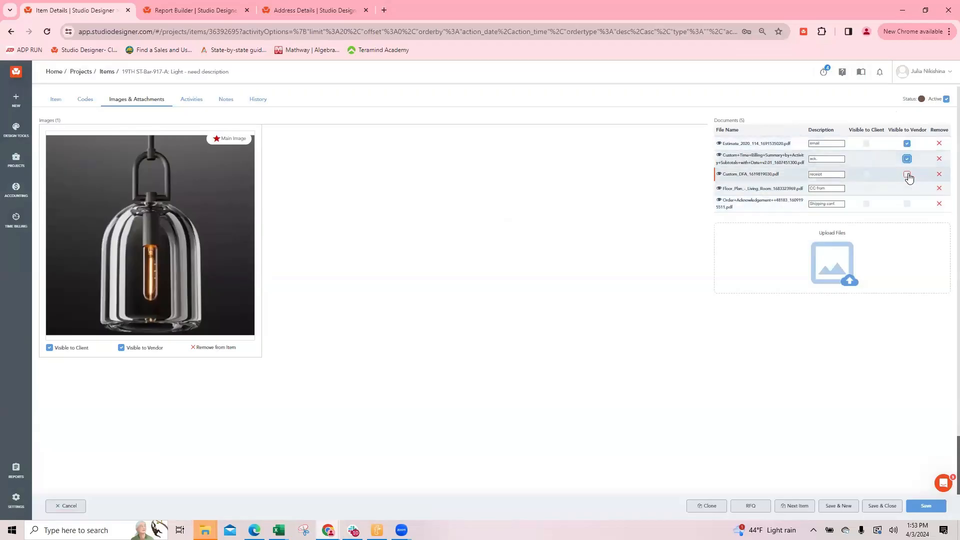
left_click(908, 174)
left_click(908, 189)
left_click(907, 204)
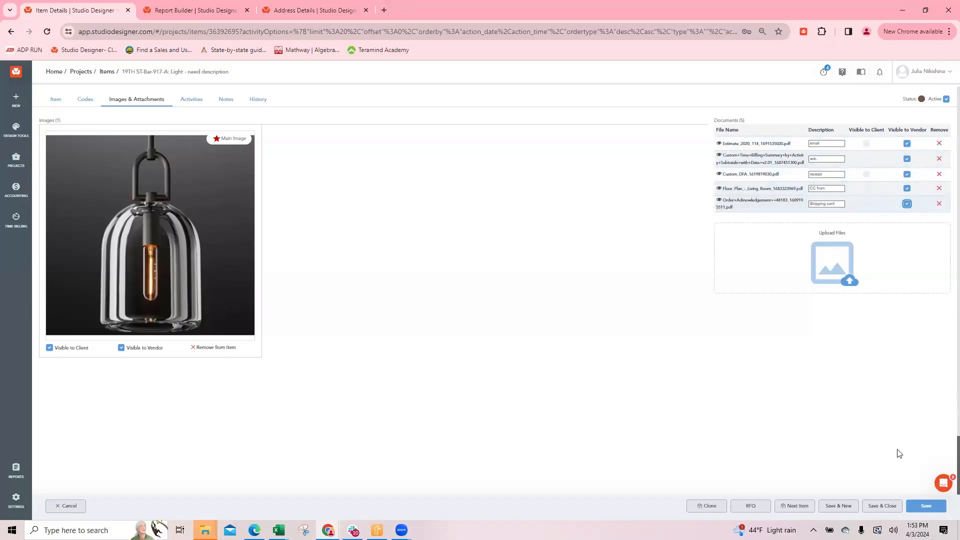
left_click(882, 506)
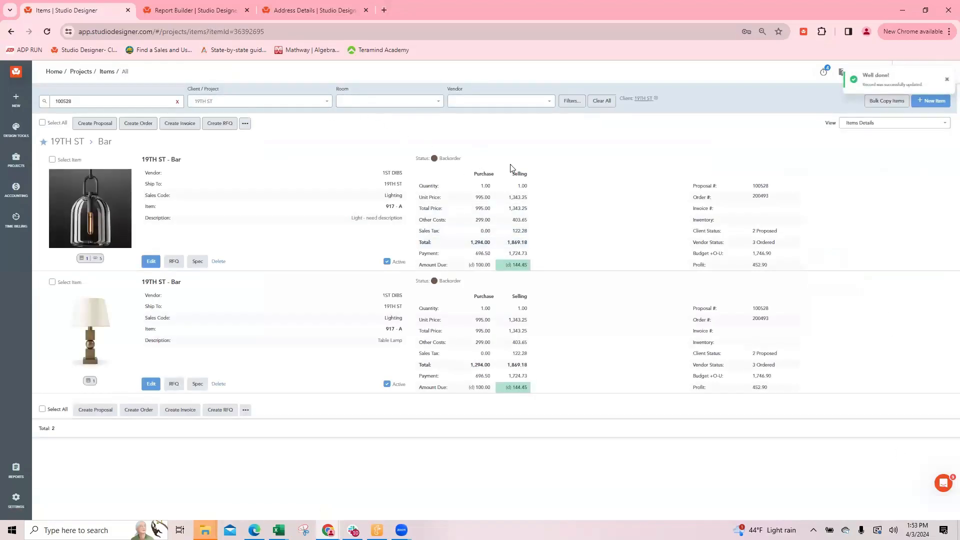
Preview the hanging light's order for sharing with Attachments included, check the document links, and cancel out of it
left_click(760, 196)
left_click(772, 508)
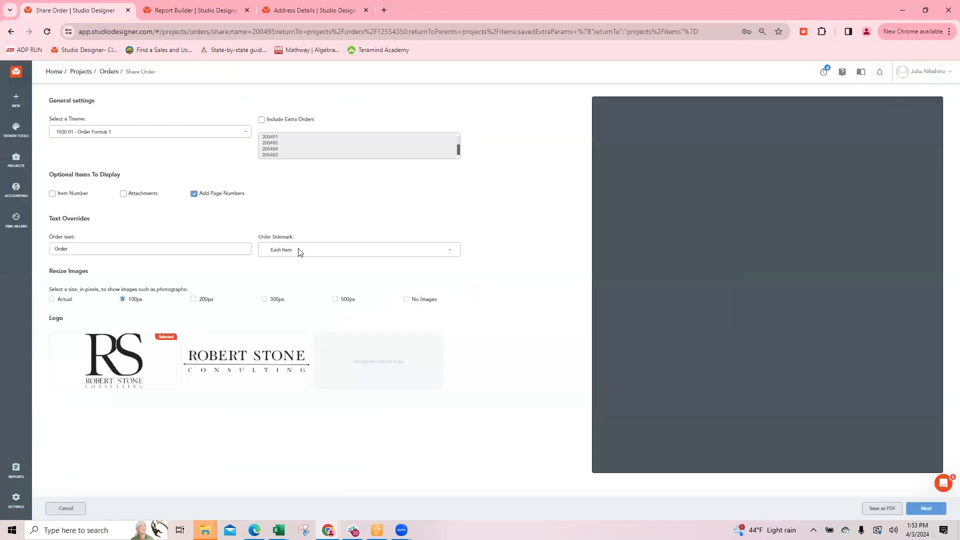
left_click(135, 194)
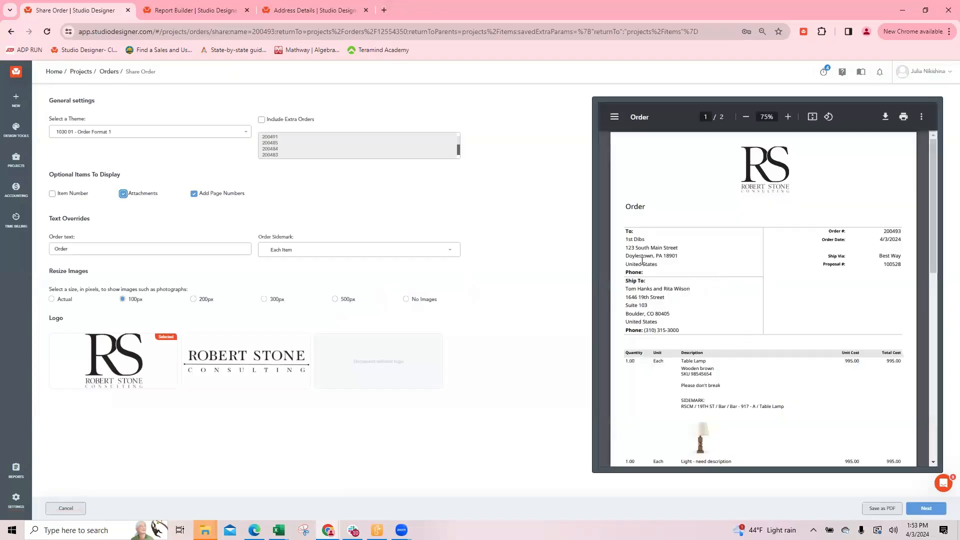
scroll(679, 274, "down", 4)
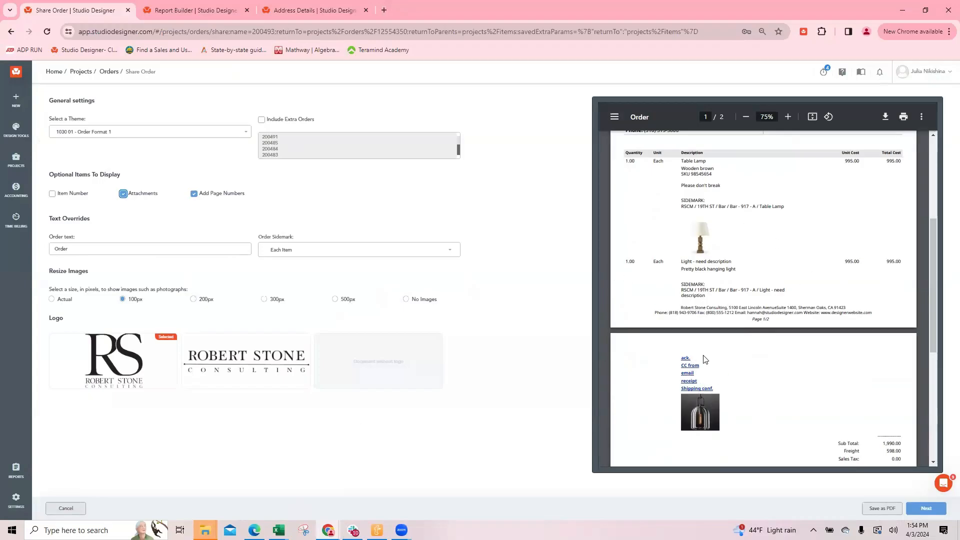
left_click(66, 509)
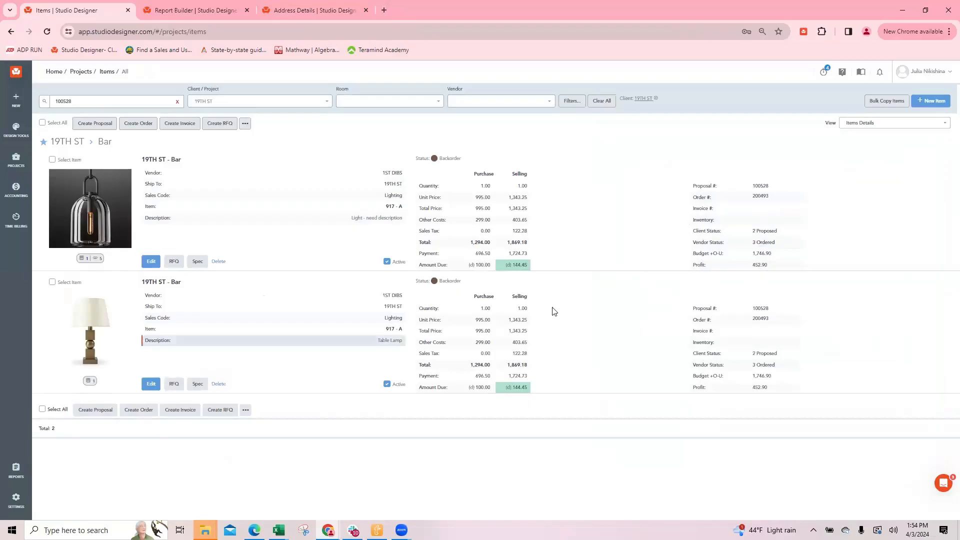
Attach the Custom_DFA, time billing summary, bench1 and estimate_2020_114 files to all items in the Table Lamp's order
left_click(759, 319)
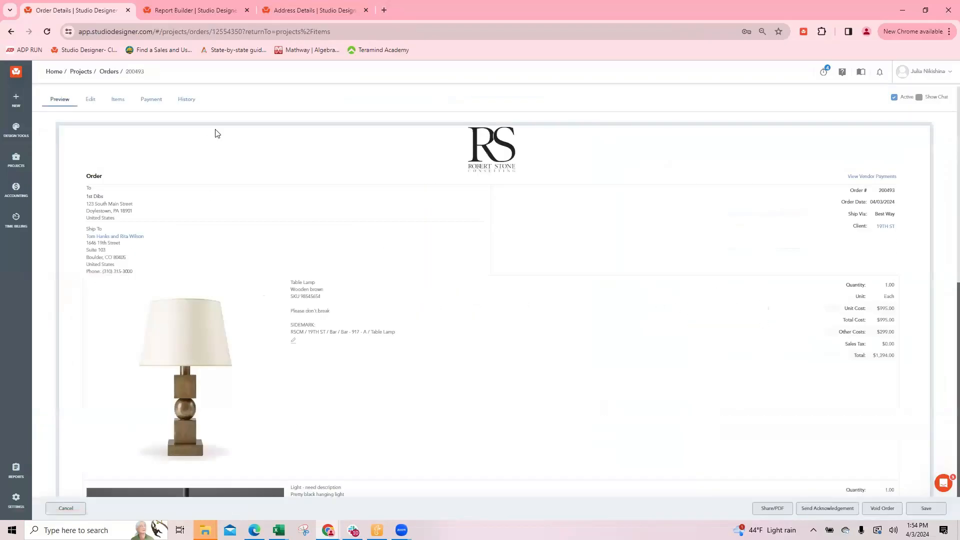
left_click(117, 100)
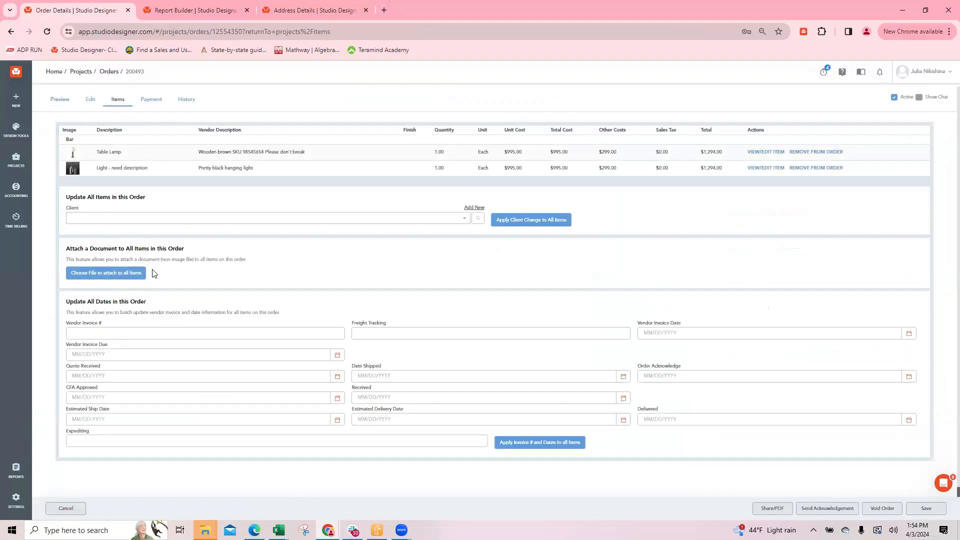
left_click(93, 280)
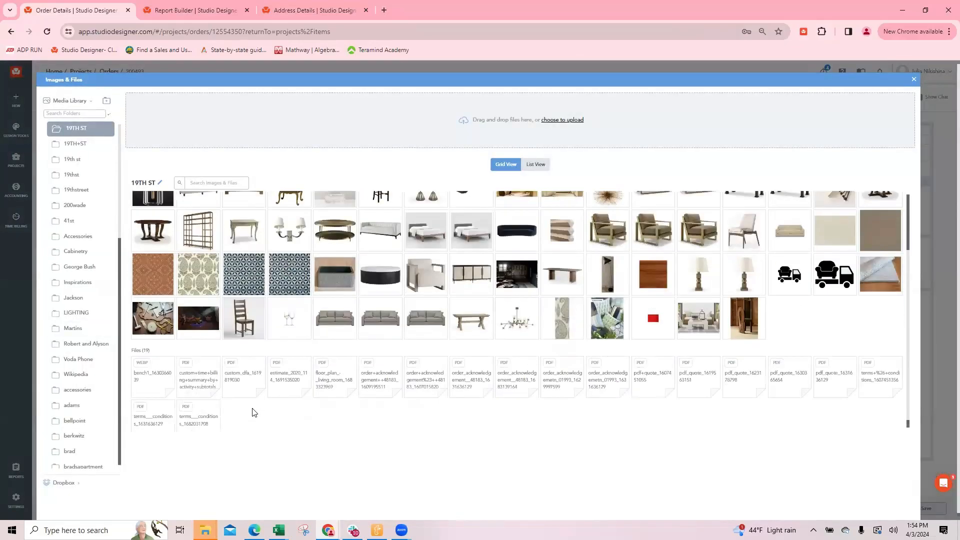
scroll(254, 413, "down", 1)
left_click(240, 367)
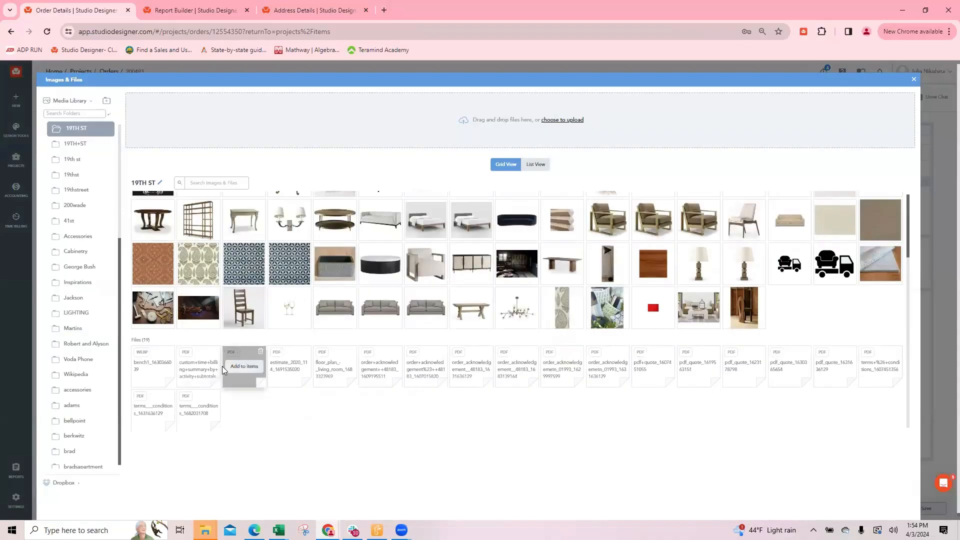
left_click(199, 368)
left_click(155, 370)
left_click(297, 367)
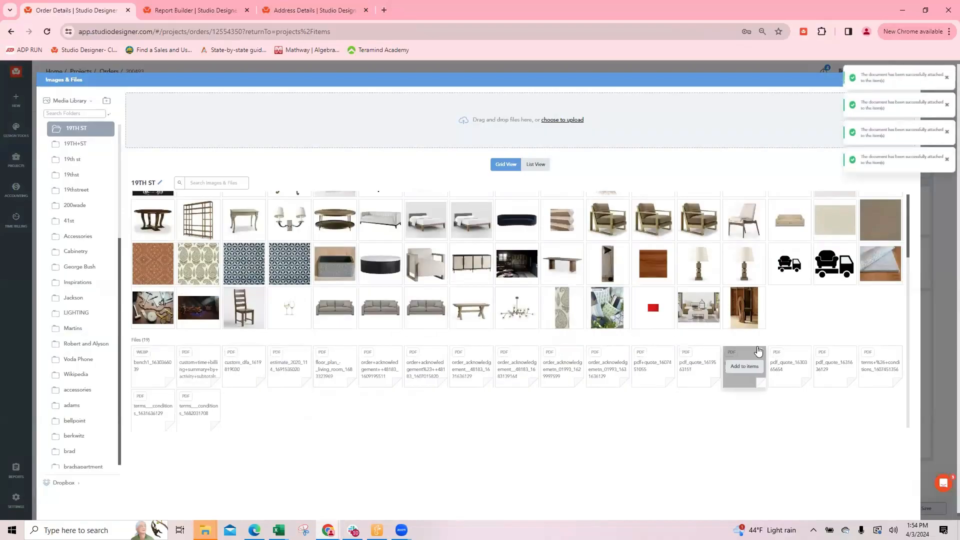
scroll(795, 220, "up", 2)
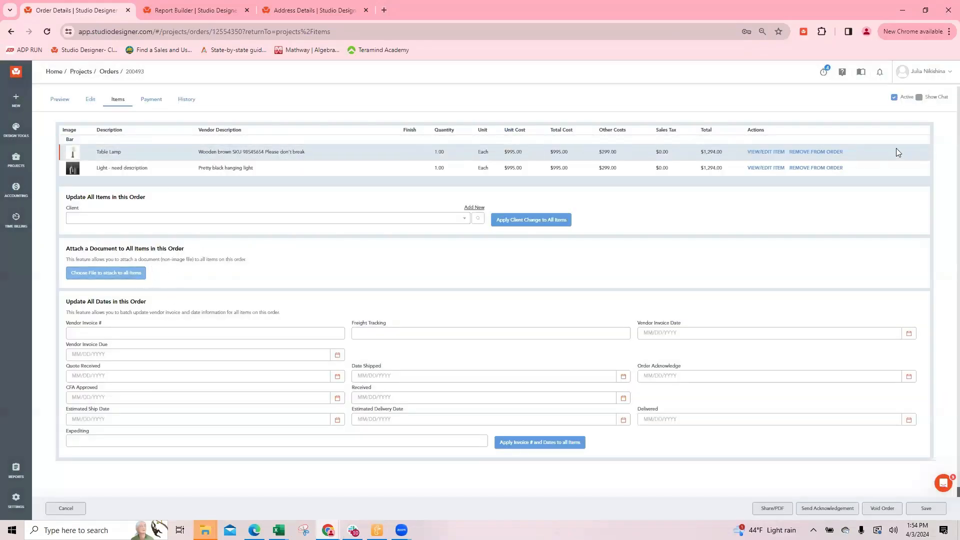
Check the attached documents on the Table Lamp and on the hanging light from the order's item list
left_click(758, 152)
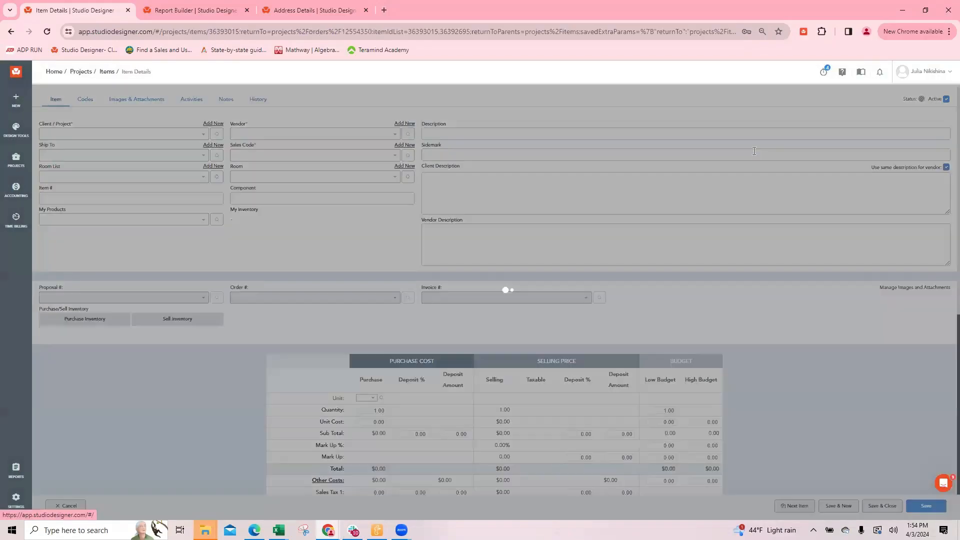
left_click(124, 103)
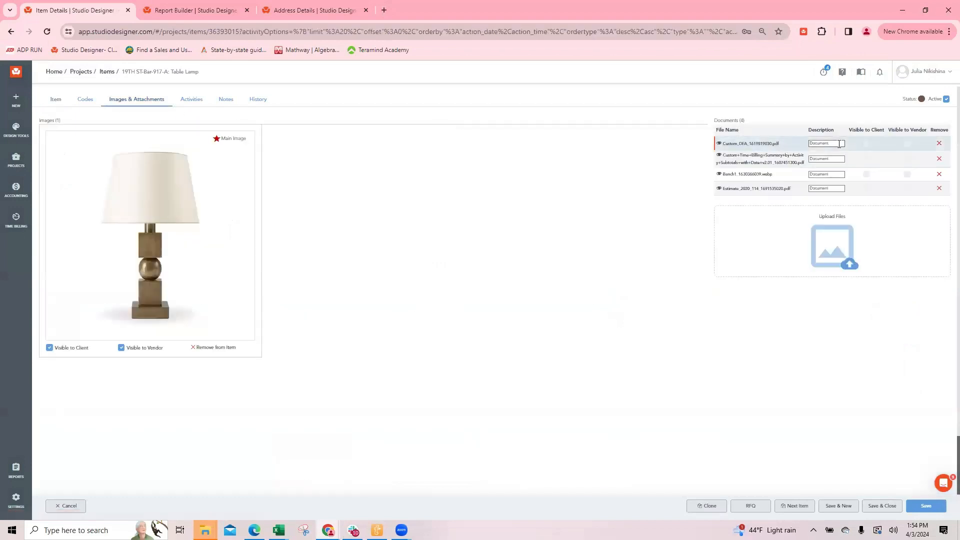
left_click(67, 506)
left_click(765, 168)
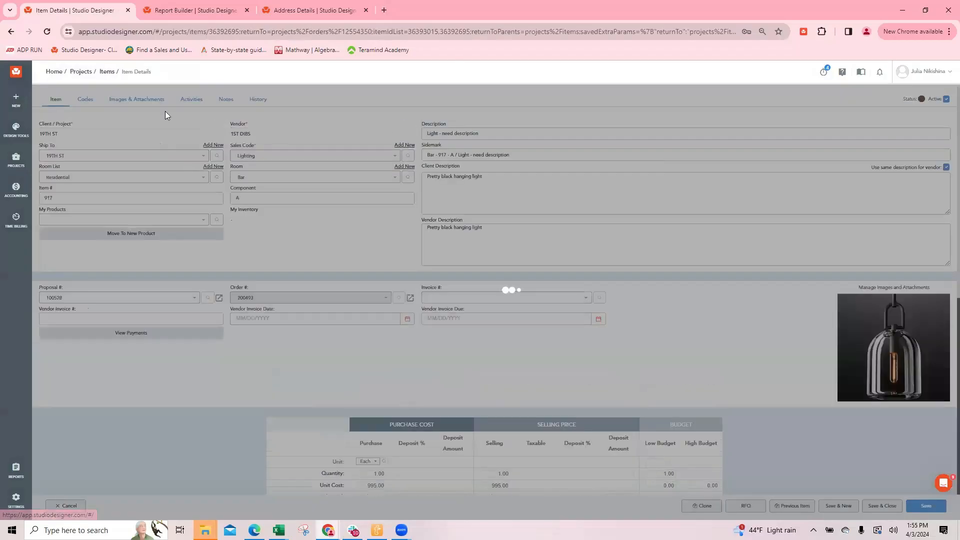
left_click(142, 100)
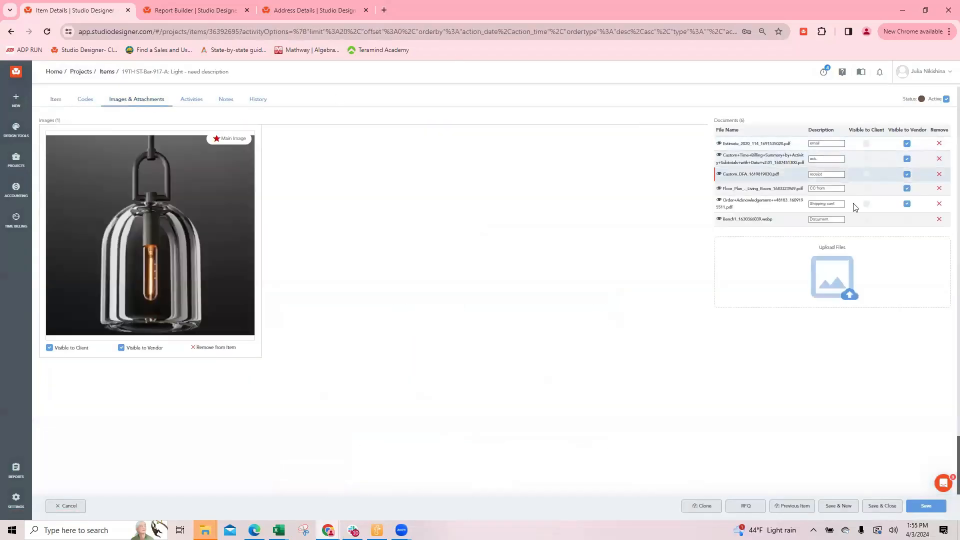
left_click(838, 219)
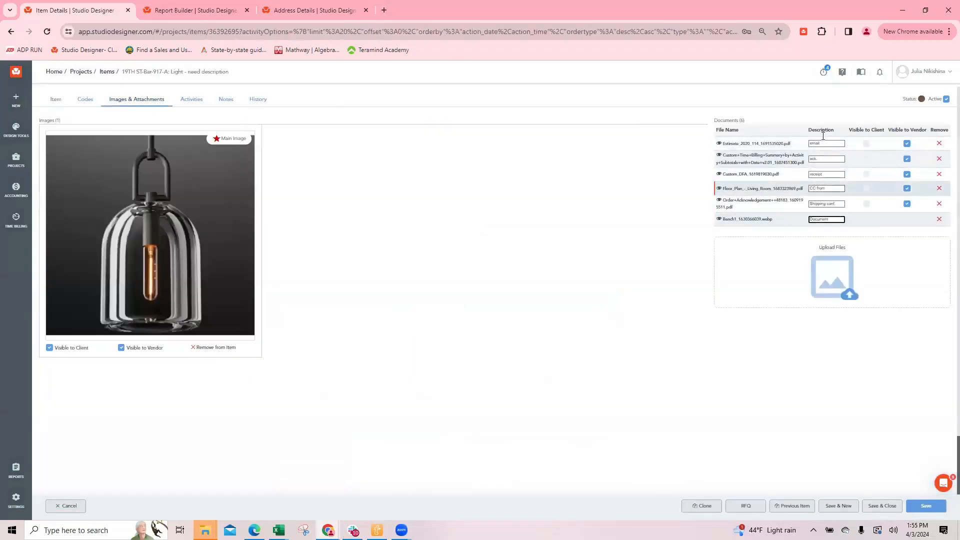
key("BackSpace")
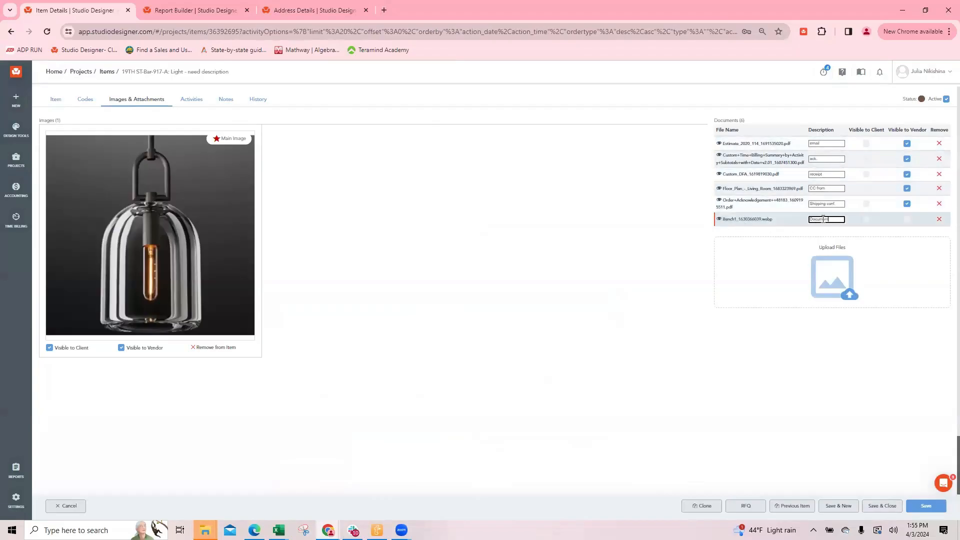
left_click_drag(839, 220, 797, 220)
left_click(68, 507)
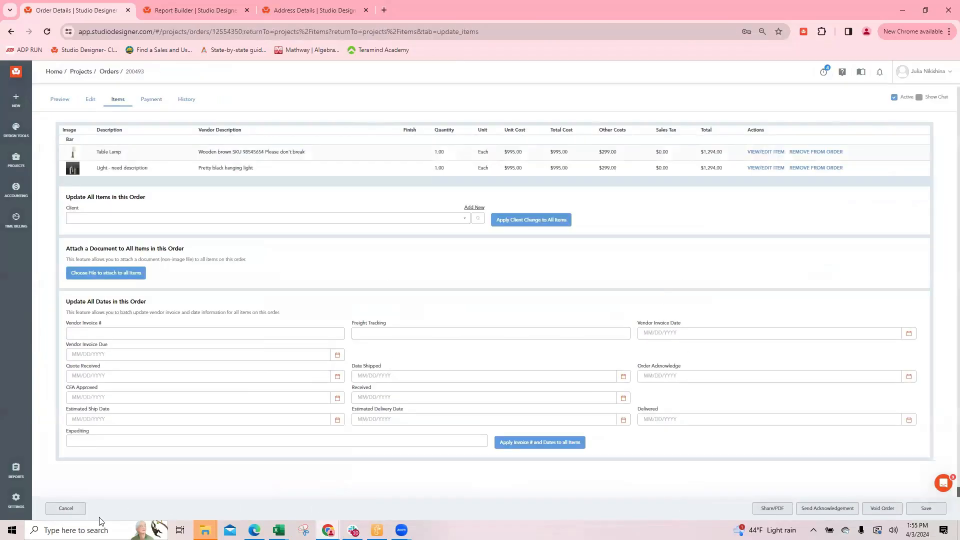
left_click(67, 508)
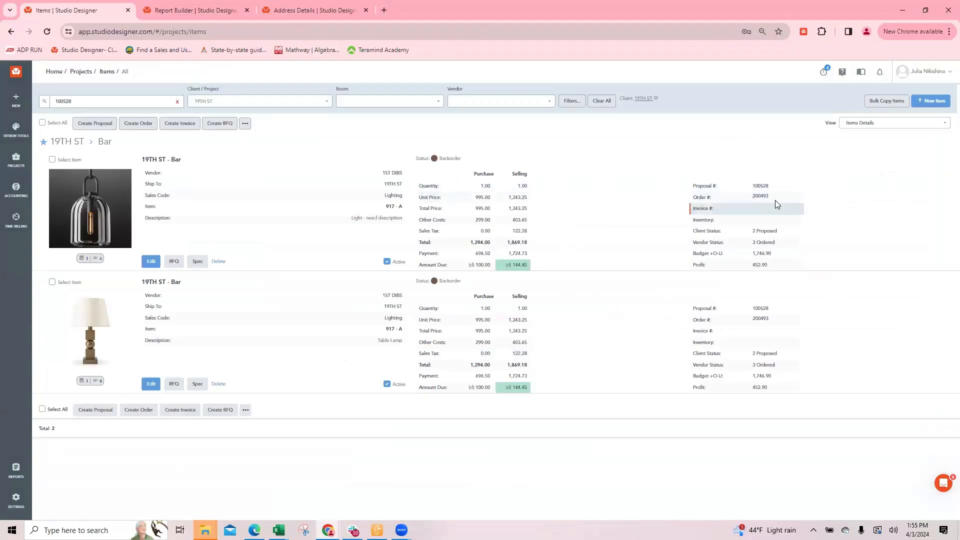
left_click(758, 197)
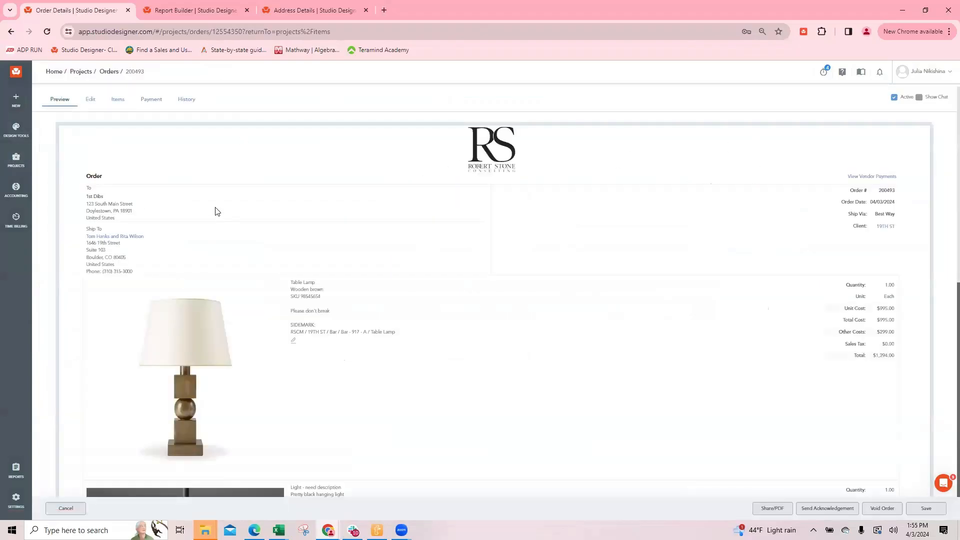
left_click(146, 100)
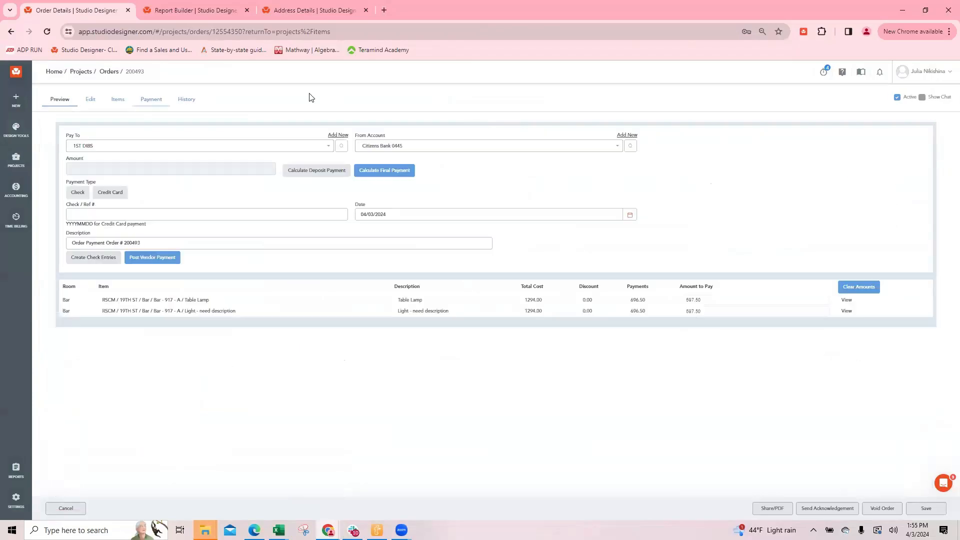
left_click(384, 146)
type("ame")
left_click(376, 161)
left_click(241, 211)
type("AM04032024-01")
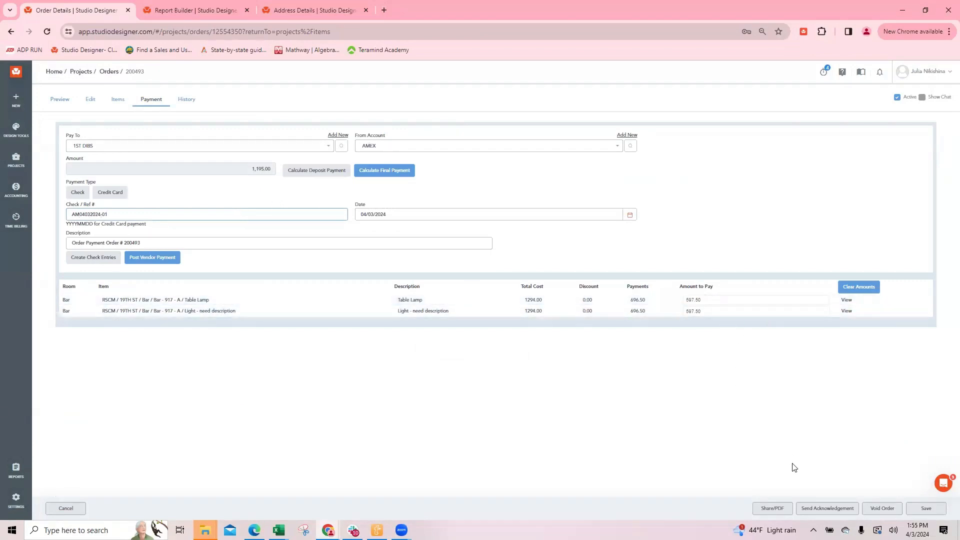
left_click(153, 257)
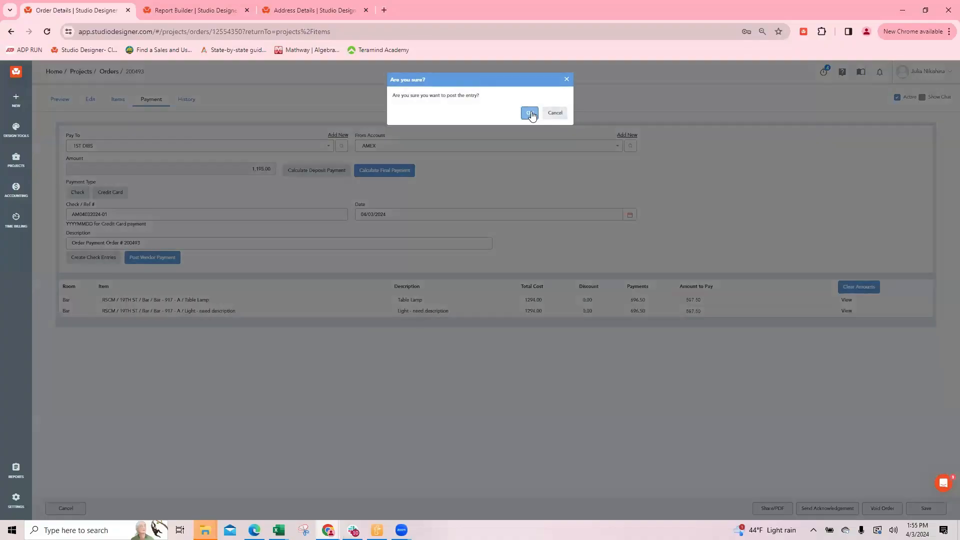
left_click(529, 112)
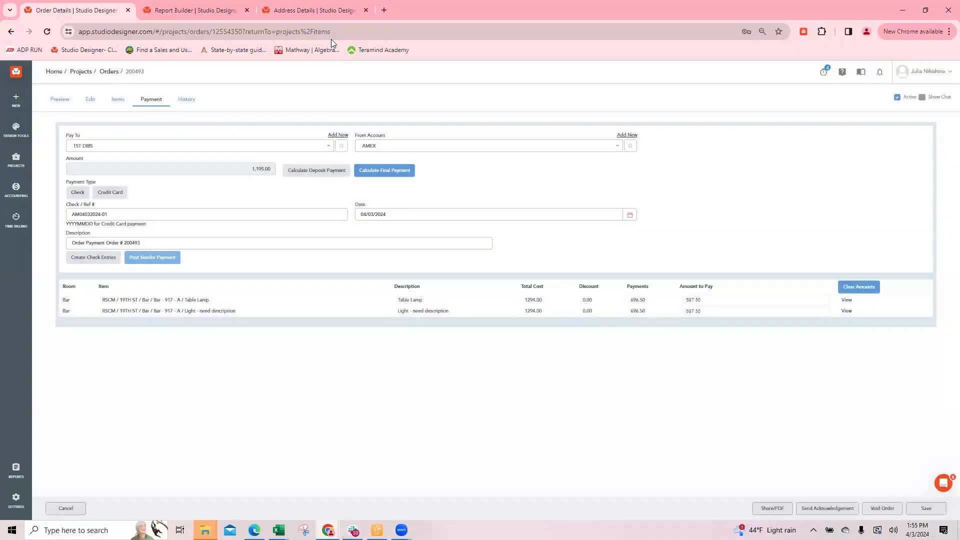
Find the 2010 03 PW by Room report among all reports and examine its specified data fields in edit mode
left_click(178, 12)
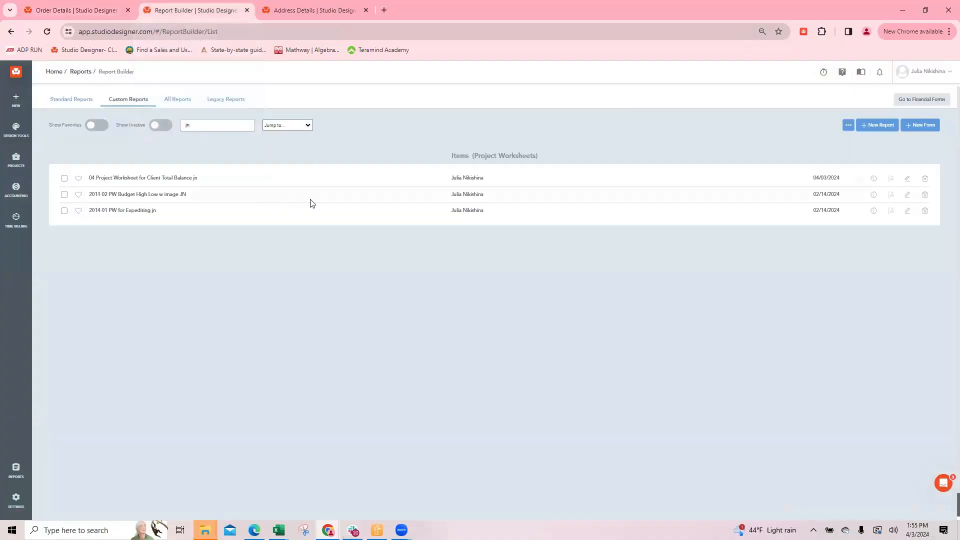
left_click(186, 125)
key("BackSpace")
key("BackSpace")
type("2010")
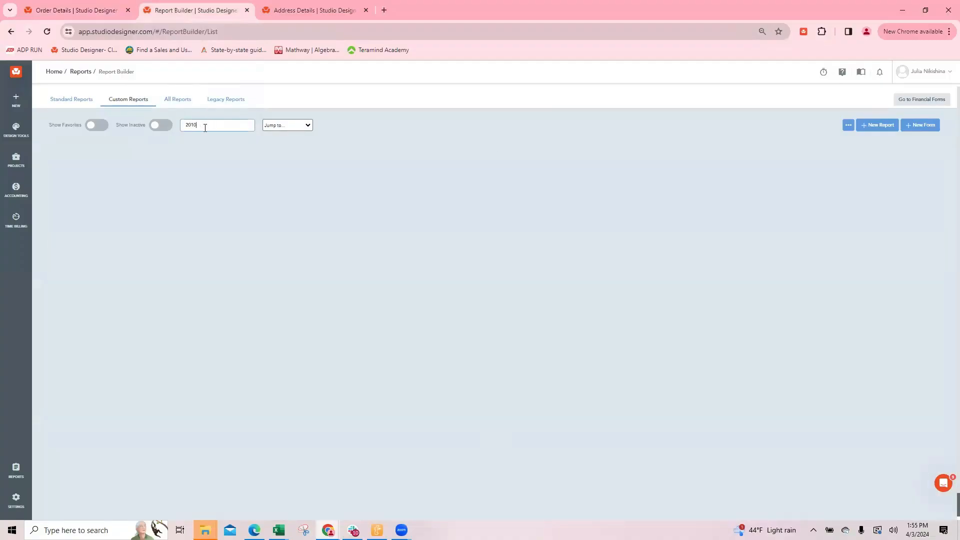
left_click(186, 99)
left_click(120, 215)
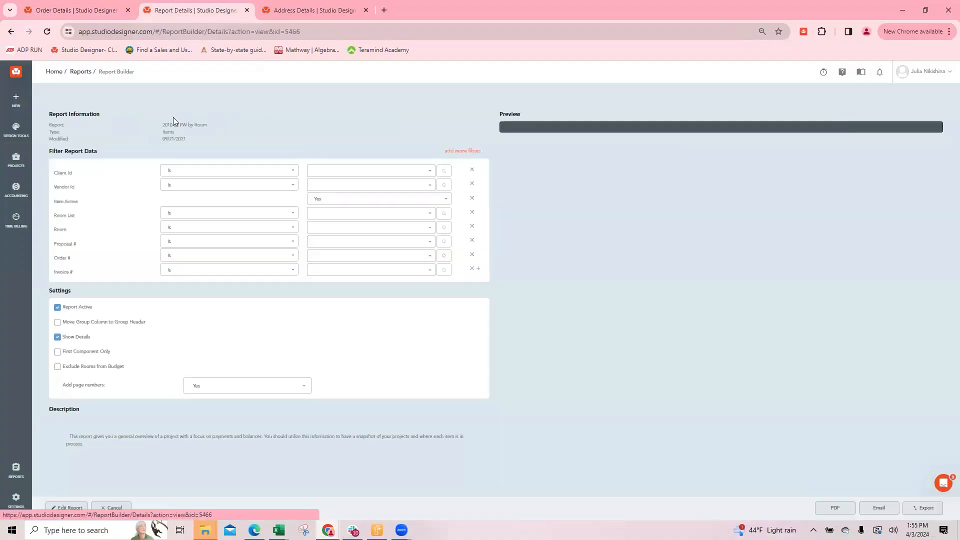
left_click(67, 507)
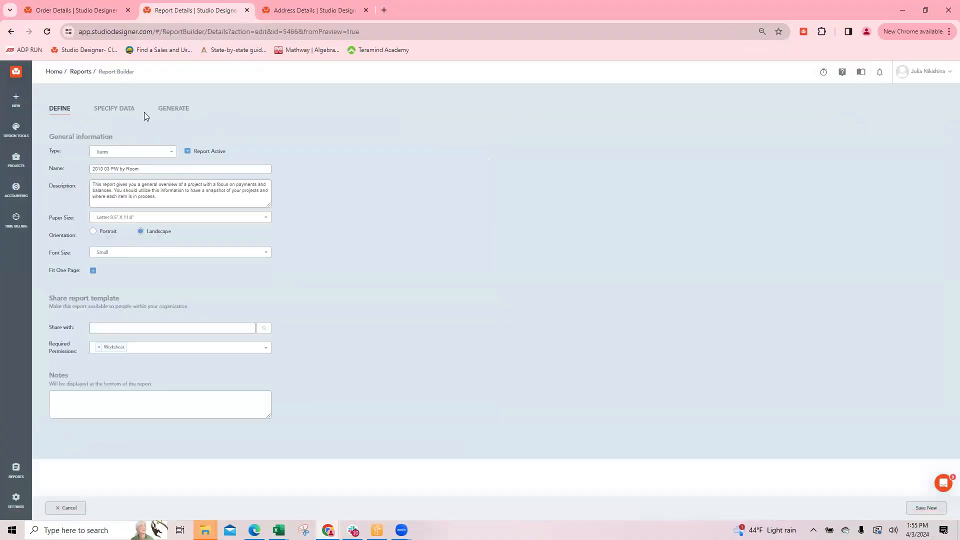
left_click(124, 111)
scroll(110, 258, "down", 2)
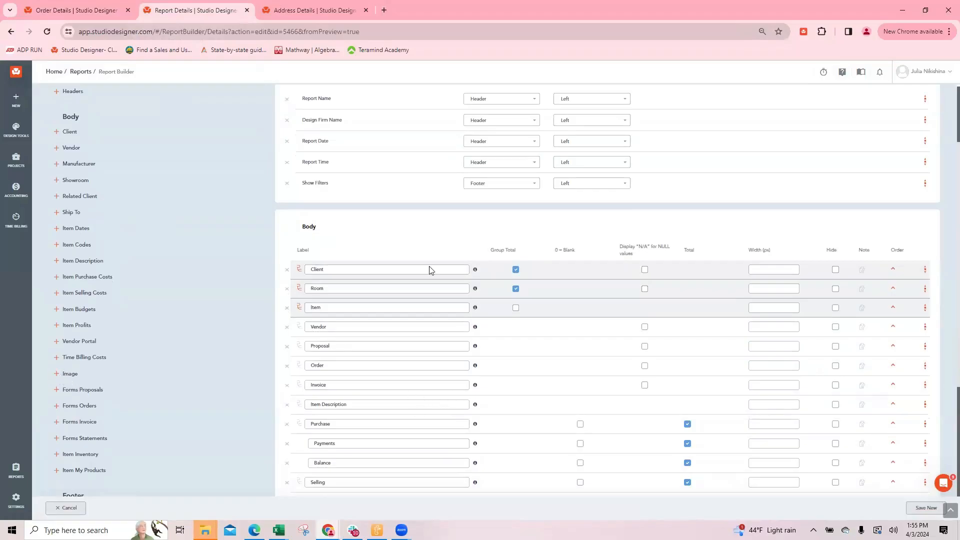
Set the hanging light's purchase subtotal deposit to 100%, save its other costs, and save and close the item
left_click(84, 12)
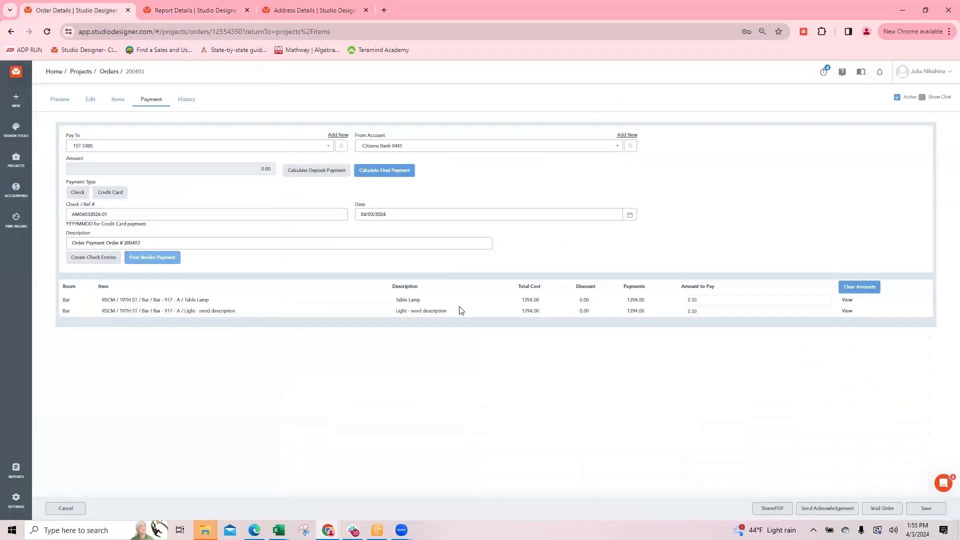
left_click(65, 509)
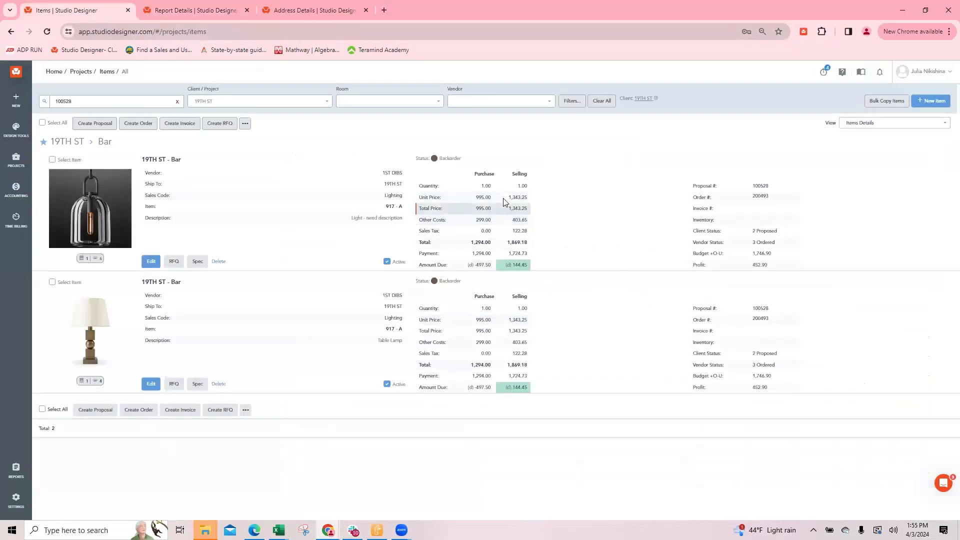
left_click_drag(491, 269, 136, 262)
left_click(151, 261)
scroll(369, 346, "down", 4)
left_click_drag(407, 248, 497, 257)
type("100")
left_click(332, 294)
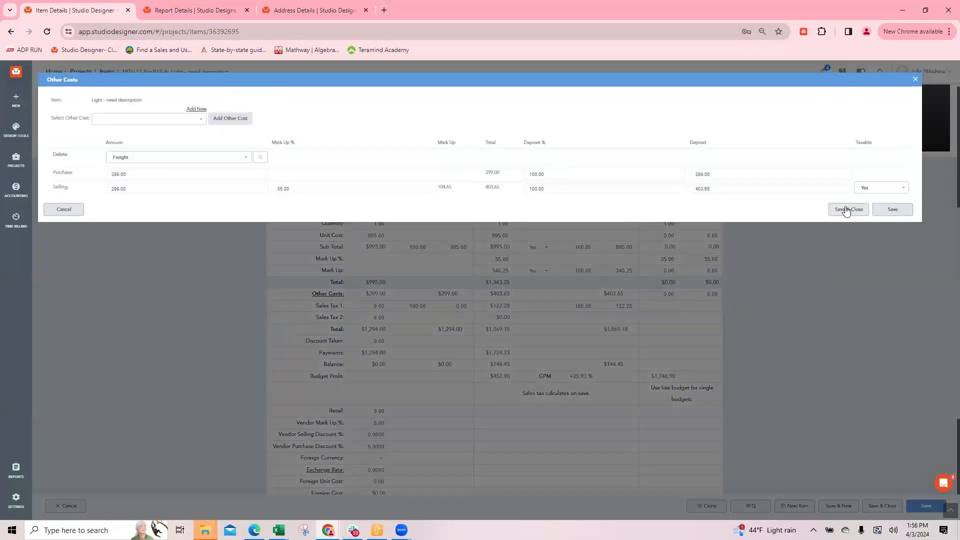
left_click(845, 210)
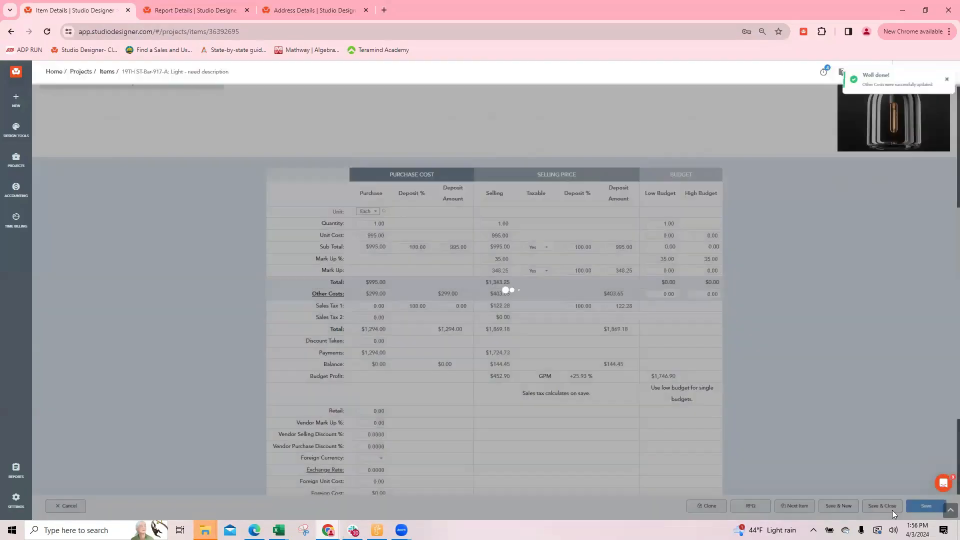
left_click(882, 506)
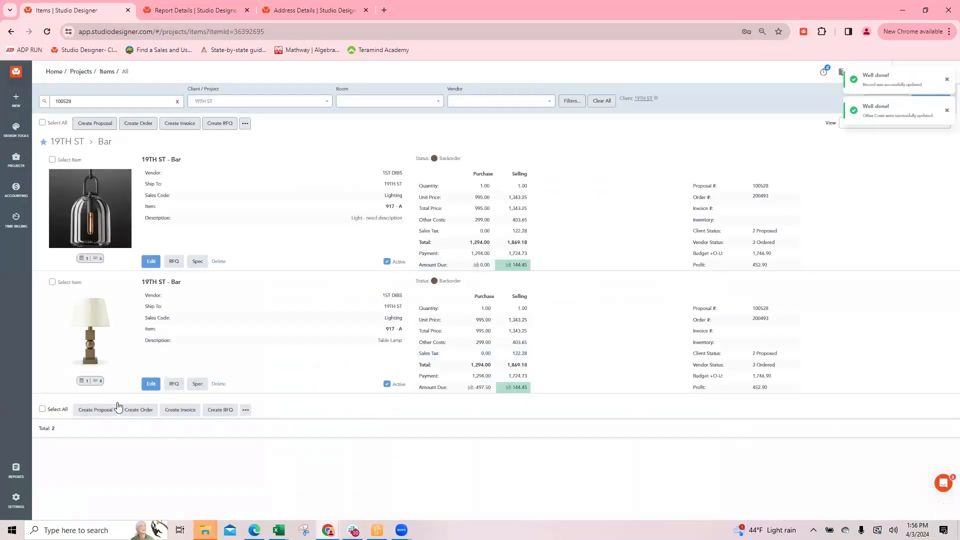
Set the Table Lamp's purchase subtotal deposit to 100%, and save and close the item
left_click(150, 383)
double_click(413, 247)
type("100")
left_click(893, 505)
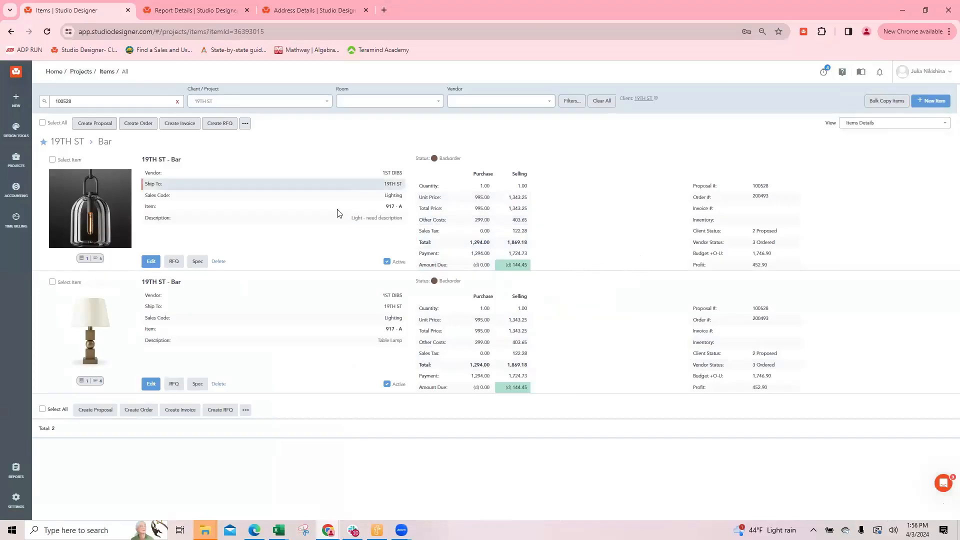
Open the items' proposal and check the client payments in the 04 Project Worksheet for Client Total Balance PDF
left_click(761, 186)
key("alt+Tab")
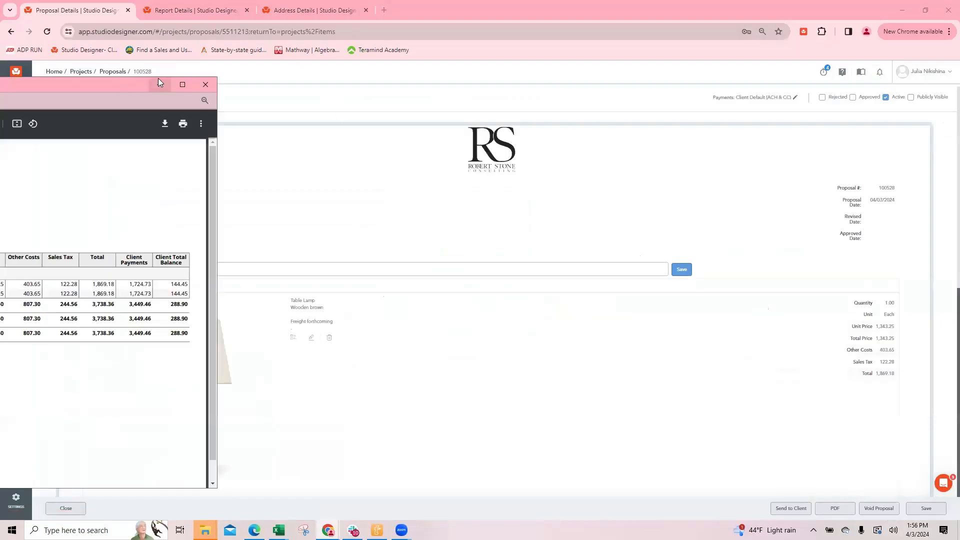
key("alt+Tab")
key("alt+Tab")
key("alt+Tab")
key("alt+Tab")
key("alt+Tab")
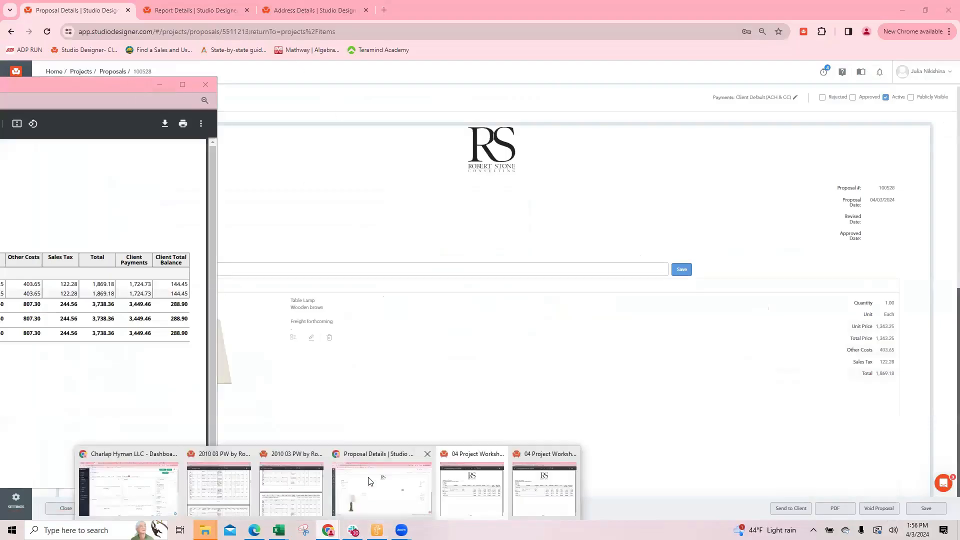
left_click(339, 522)
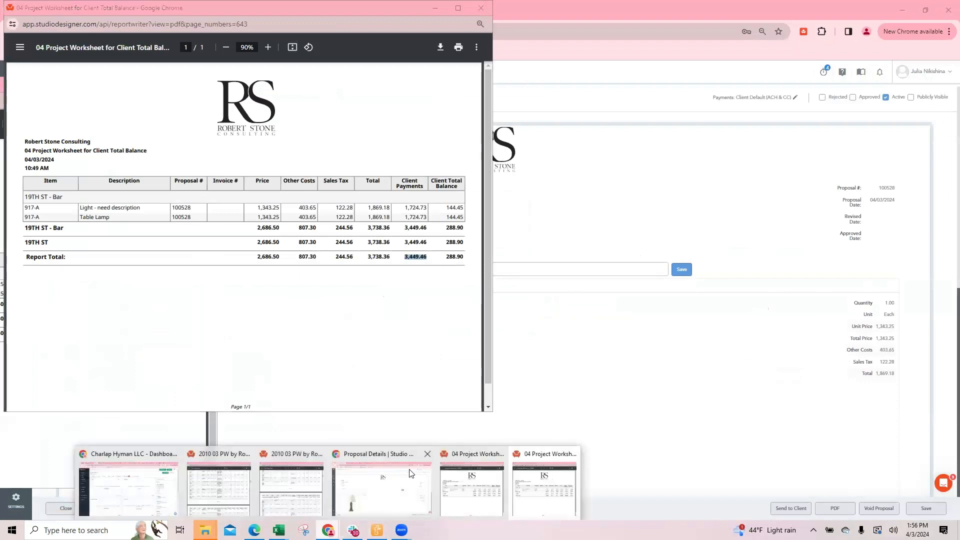
left_click(424, 458)
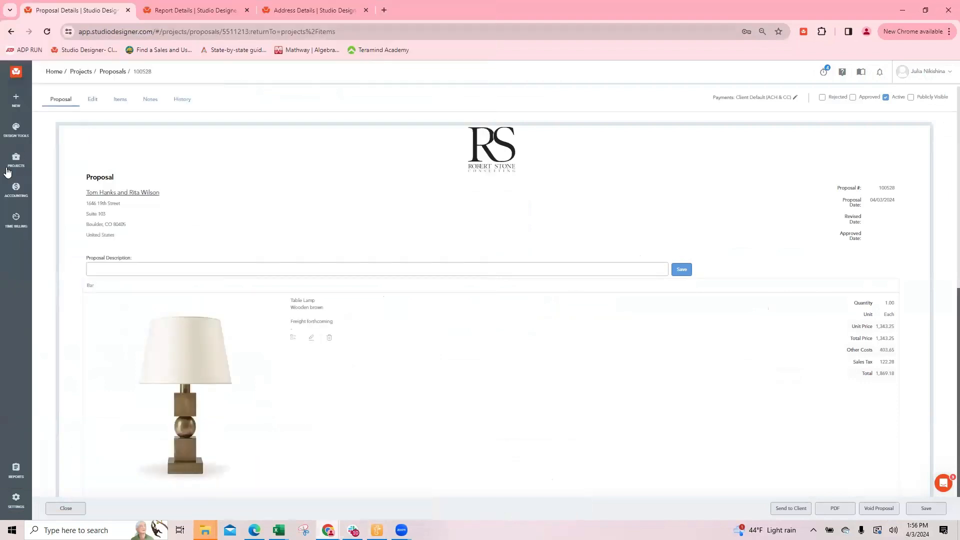
Start a Money In entry received from 19TH ST and filter its items to the lighting proposal
left_click(288, 10)
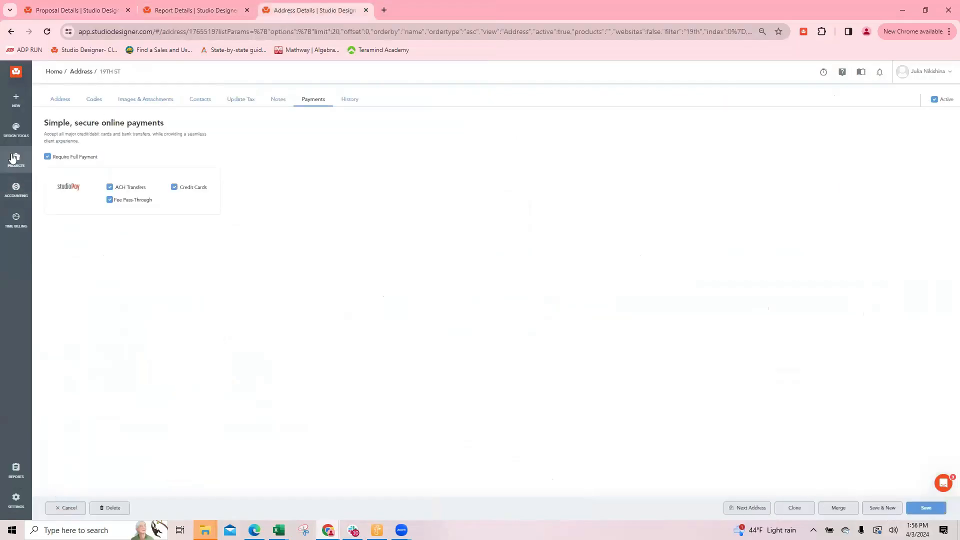
left_click(15, 161)
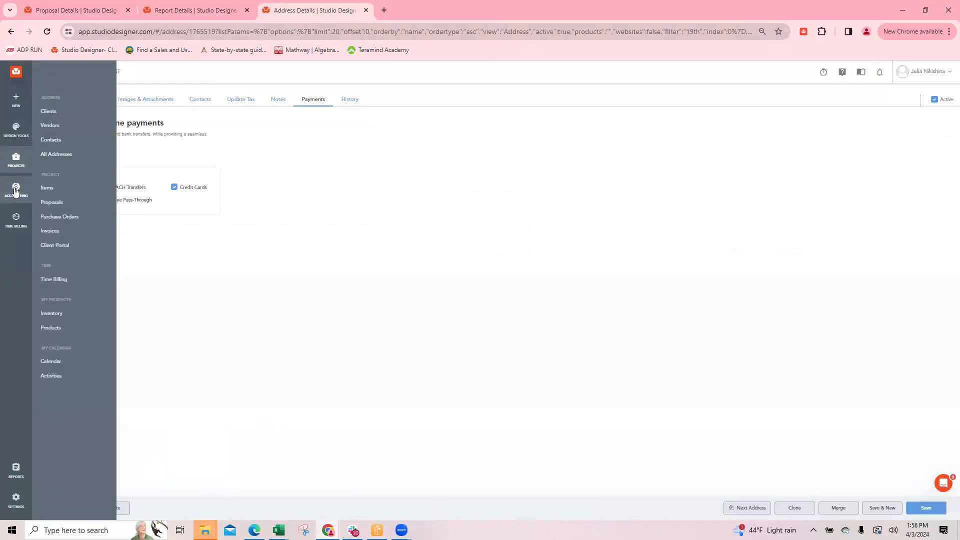
mouse_move(16, 190)
left_click(54, 142)
left_click(88, 166)
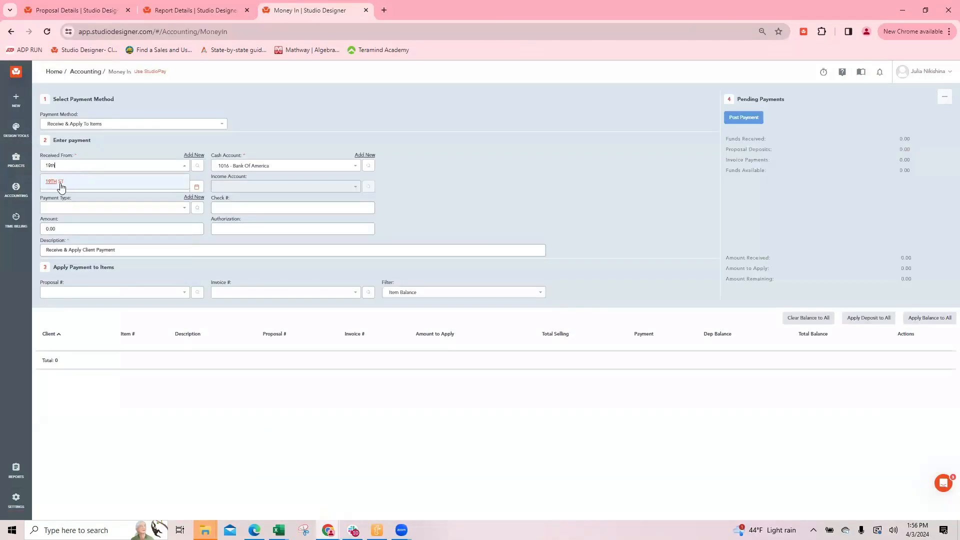
left_click(65, 184)
left_click(106, 300)
left_click(63, 316)
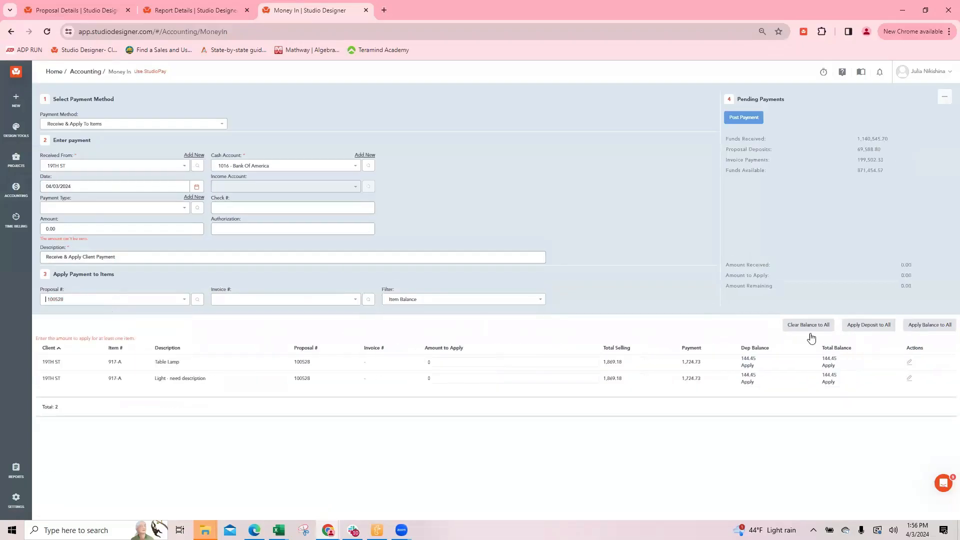
Apply both items' total balances from the client's available funds, enter the check reference, and post the payment
left_click(828, 365)
left_click(828, 381)
left_click(90, 125)
left_click(145, 138)
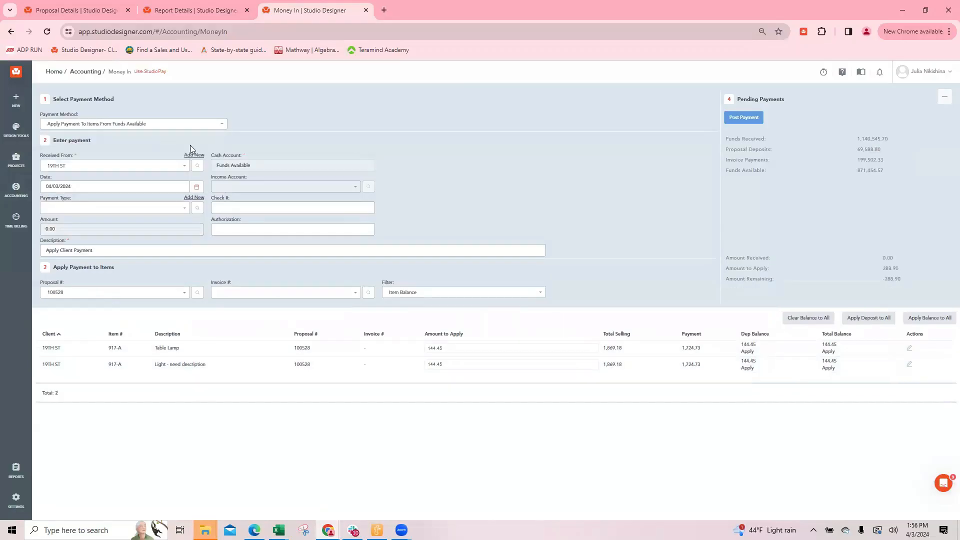
left_click(226, 207)
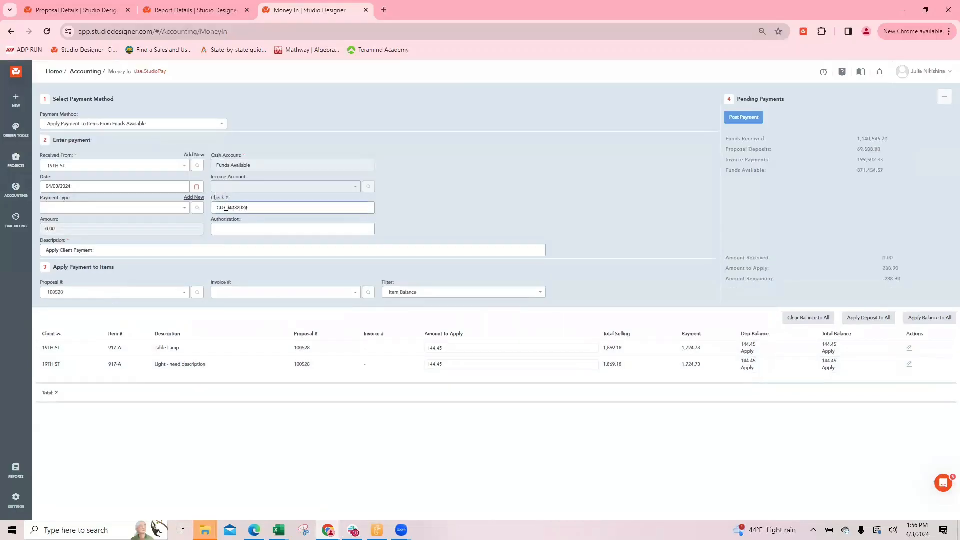
left_click(743, 117)
left_click(532, 111)
Close the proposal and set the status of both the hanging light and the Table Lamp to the orange ReqInspect
left_click(77, 7)
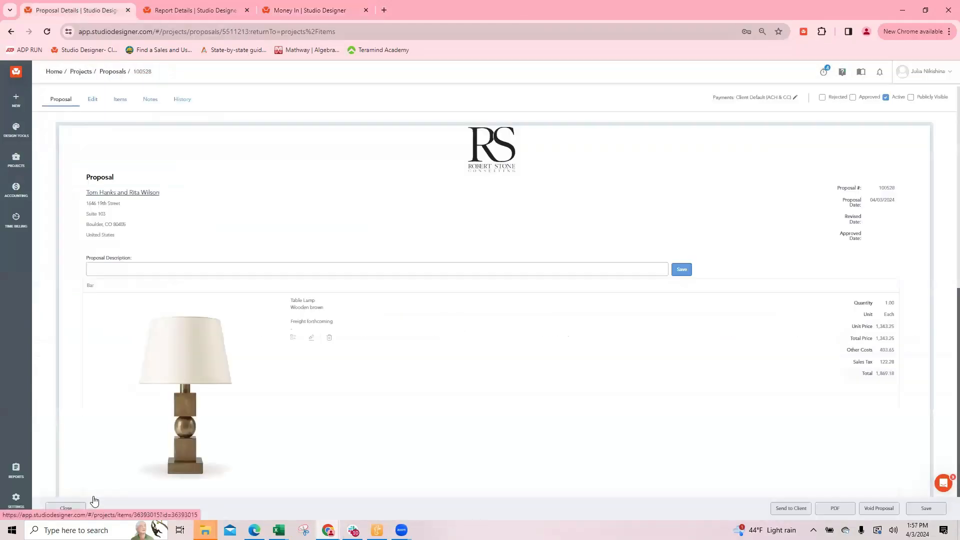
left_click(69, 506)
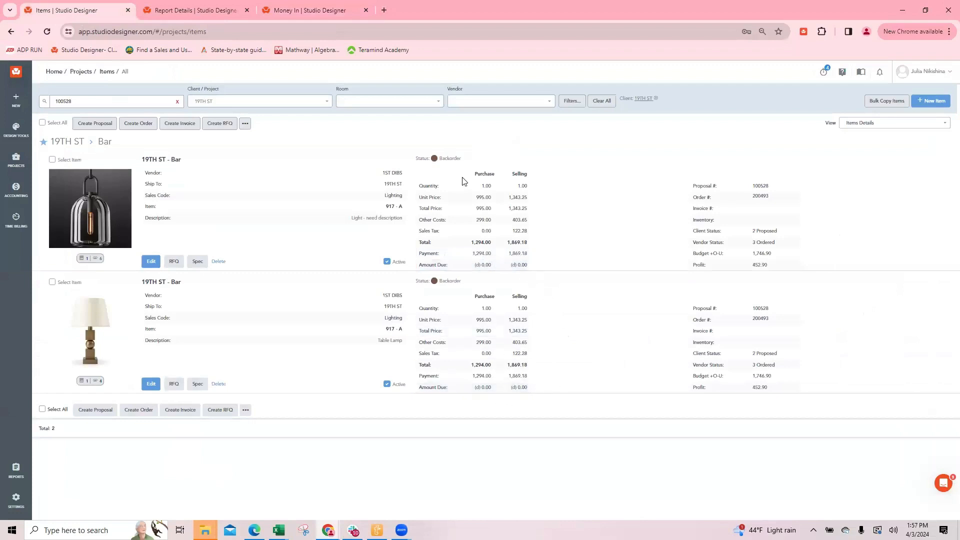
left_click(434, 159)
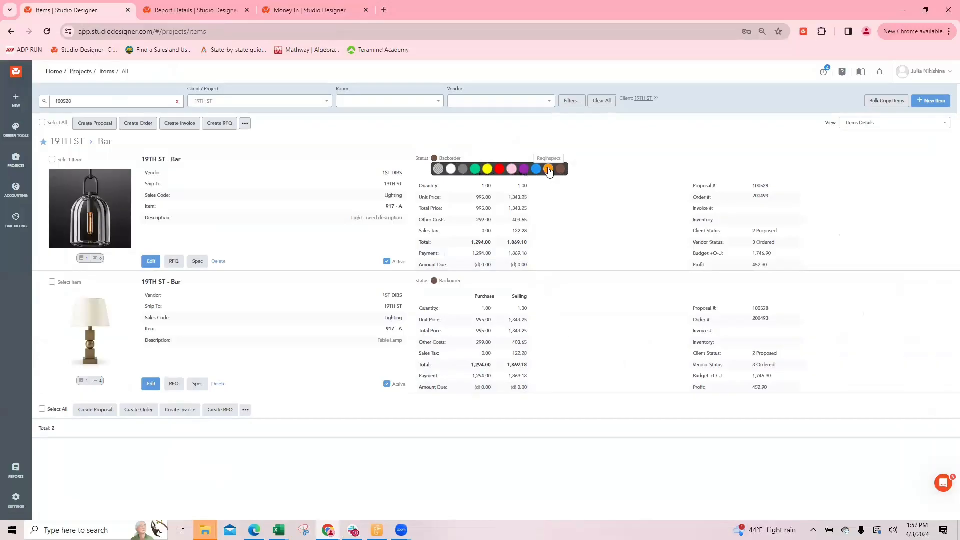
left_click(548, 170)
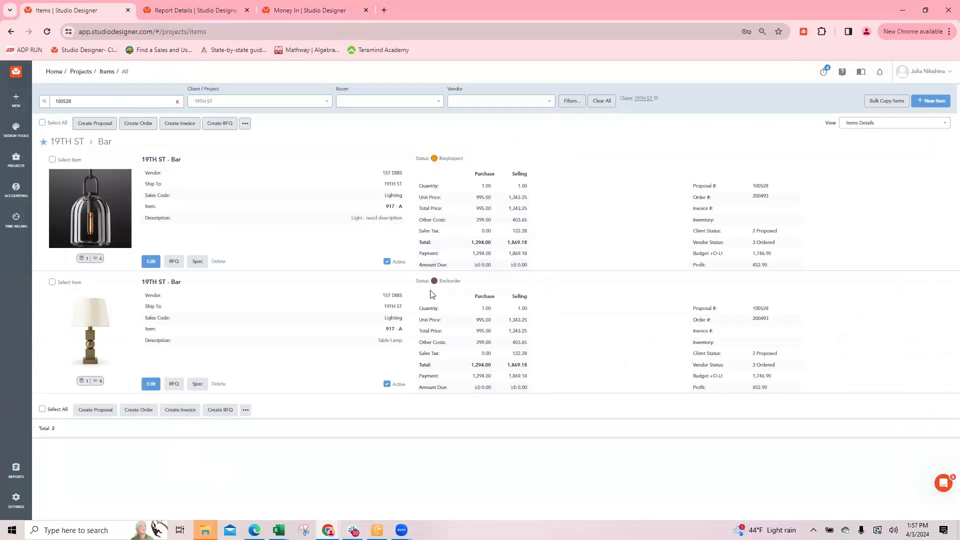
left_click(434, 280)
left_click(547, 292)
Rename the orange item priority as Installed in the item priority settings and save
left_click(195, 10)
left_click(16, 499)
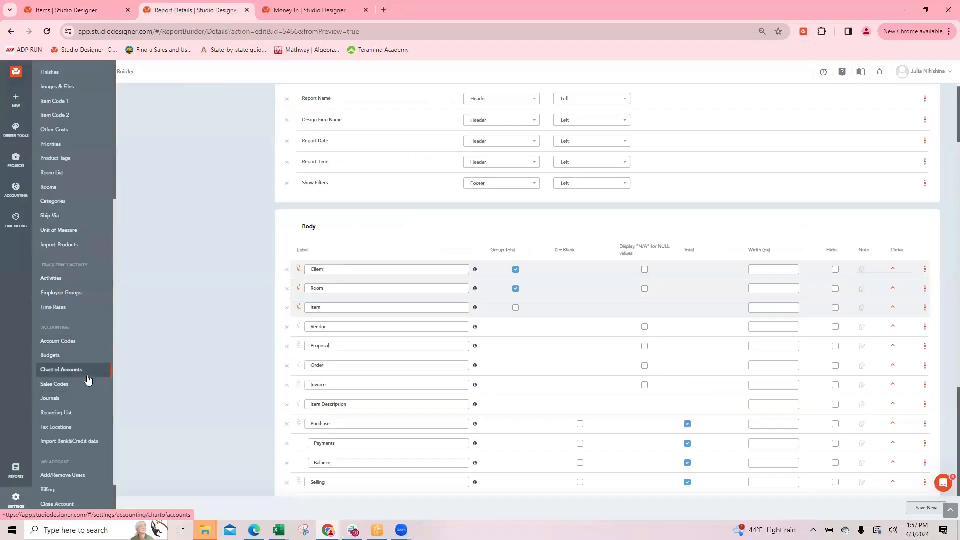
scroll(58, 206, "up", 1)
left_click(56, 199)
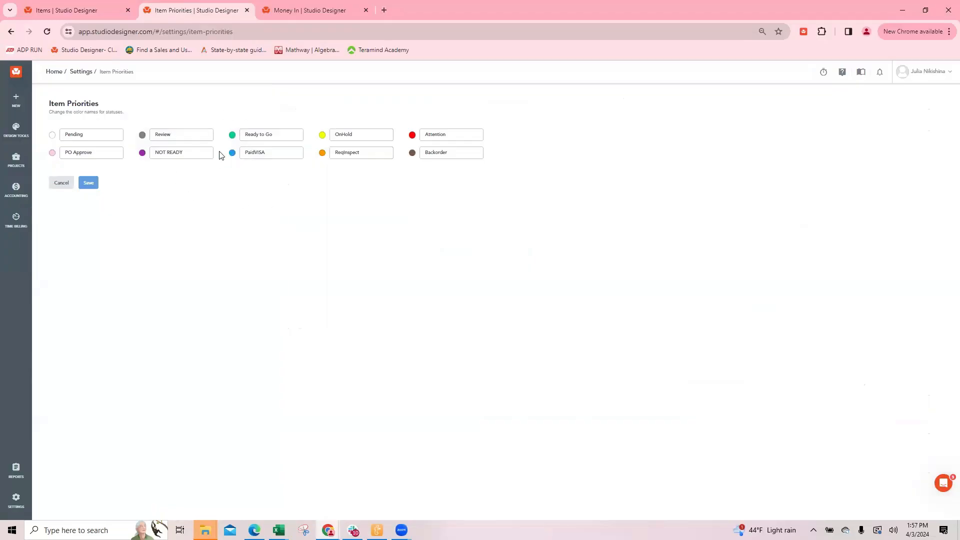
double_click(343, 152)
type("Installed")
left_click(88, 182)
Create one invoice for the hanging light and the Table Lamp, review it down to the terms, and close it
left_click(81, 11)
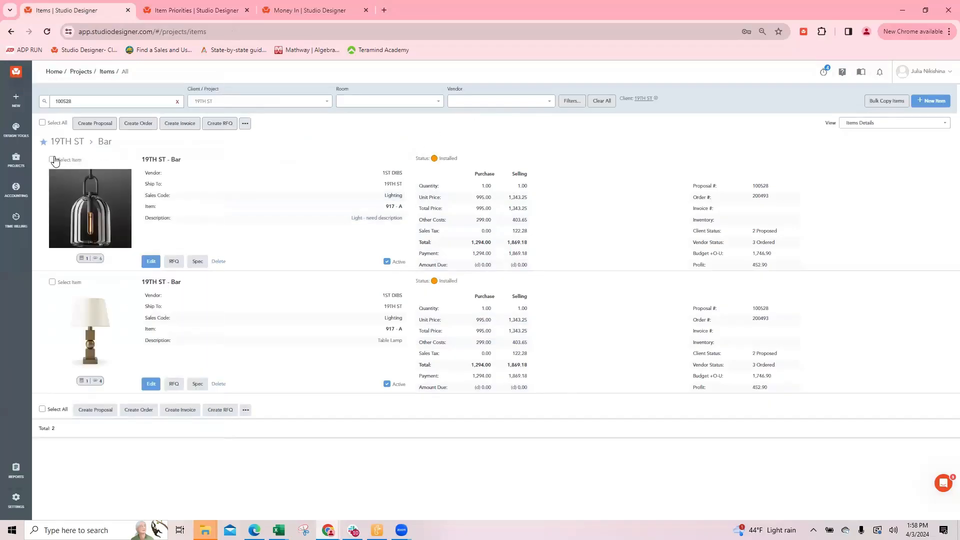
left_click(52, 160)
left_click(52, 283)
left_click(174, 124)
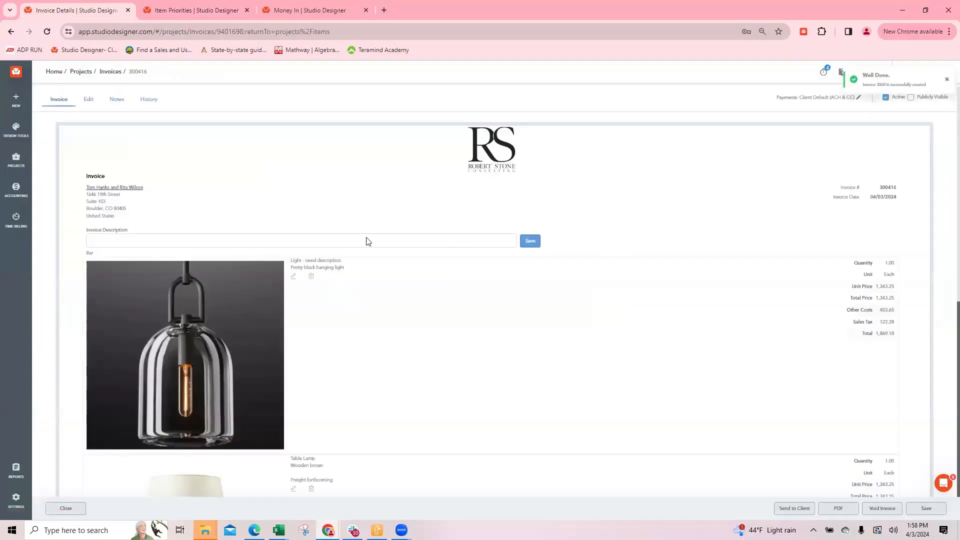
scroll(671, 322, "down", 8)
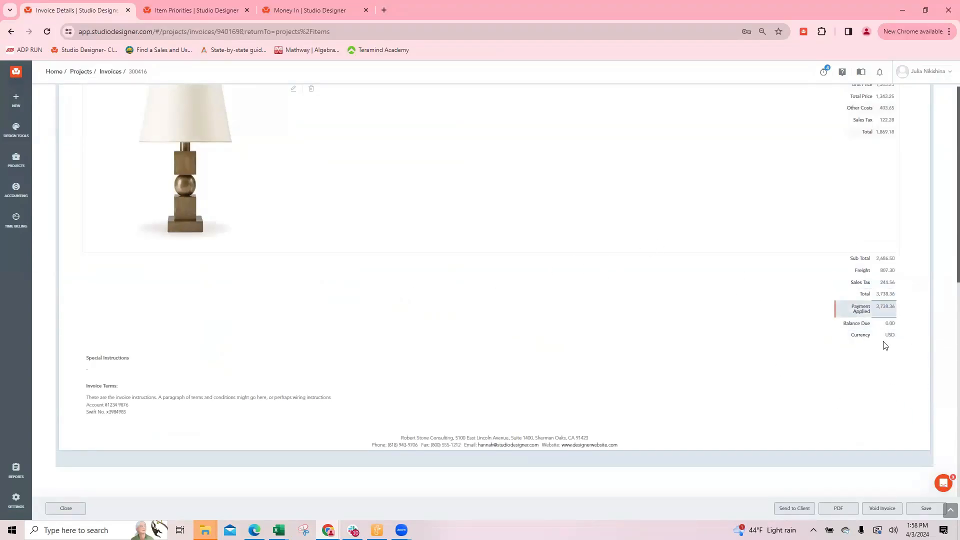
left_click(64, 508)
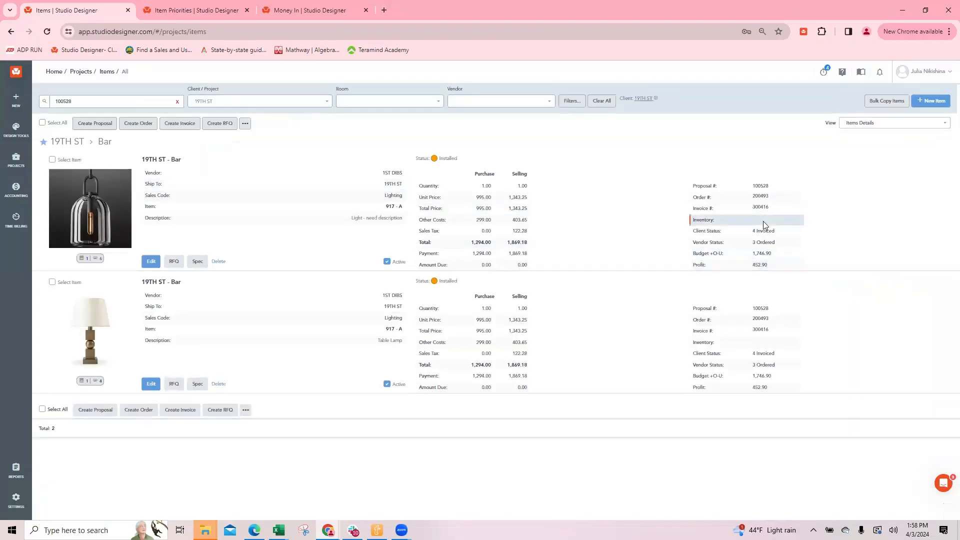